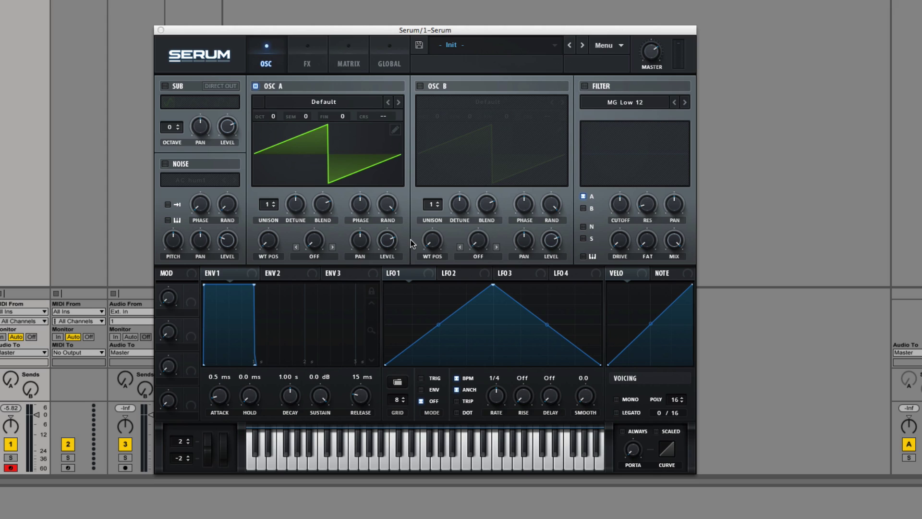
- Switch to Chrome and open the Reddit thread "Massive wavetables list + info" from the Google results for "reddit massive wavetables"
click(389, 243)
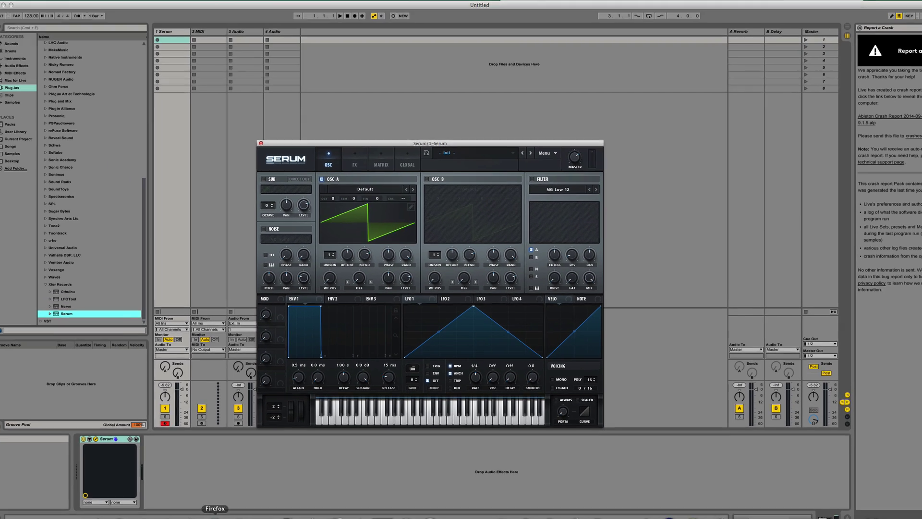
click(244, 516)
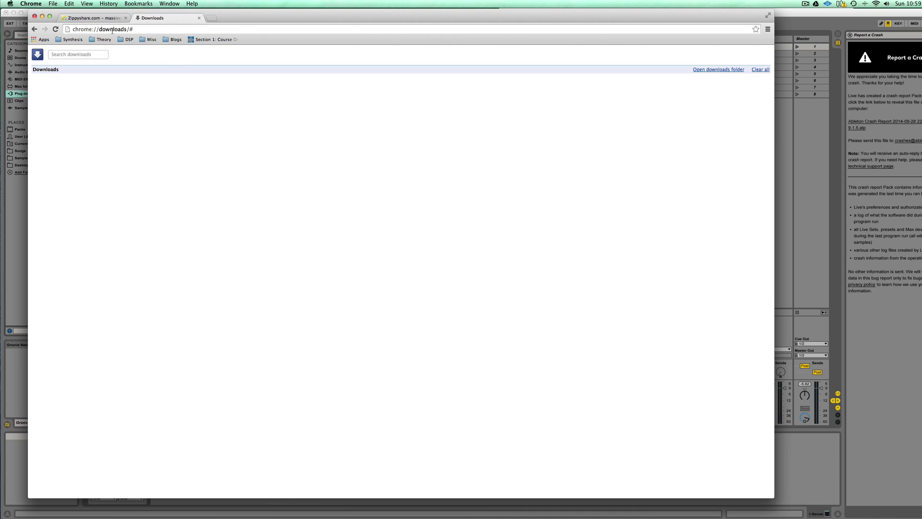
click(99, 20)
scroll(128, 82, left, 5)
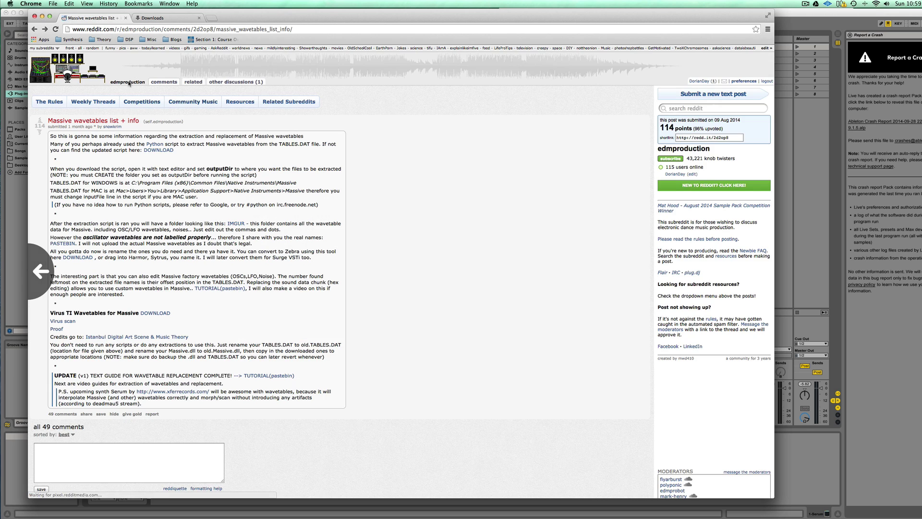
scroll(144, 82, left, 5)
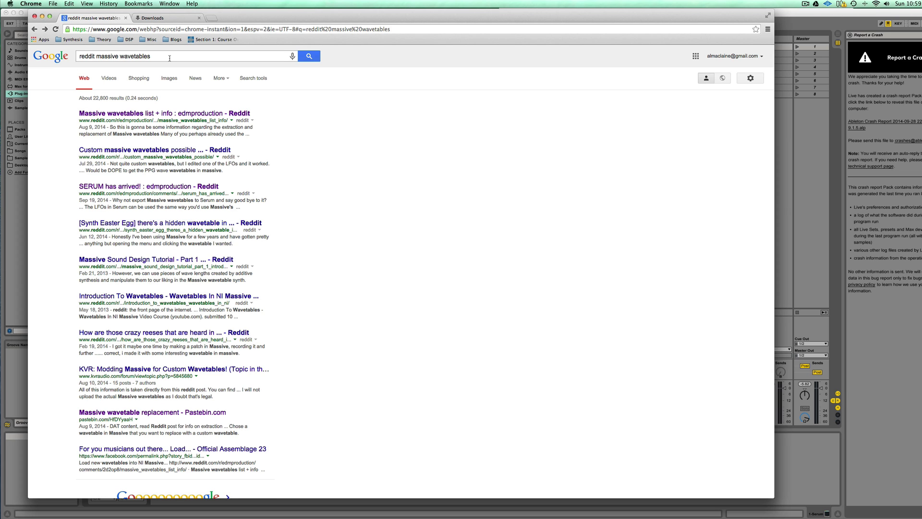
click(113, 115)
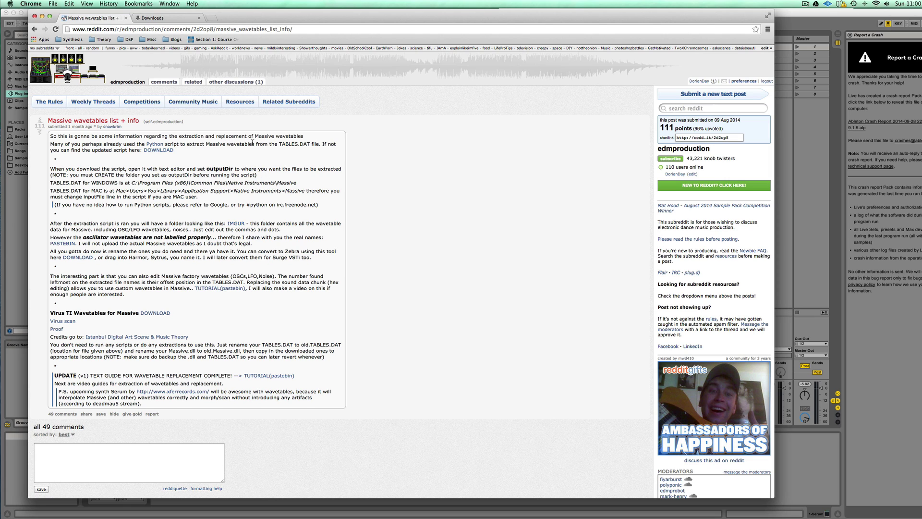
- Read through the Reddit post and its comments for the instructions on extracting Massive wavetables from the TABLES.DAT file
drag(280, 145, 319, 150)
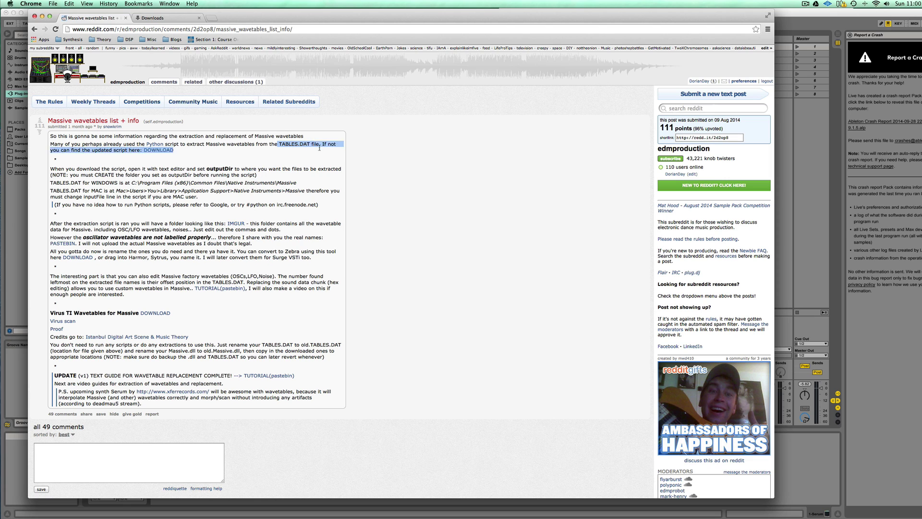
click(319, 150)
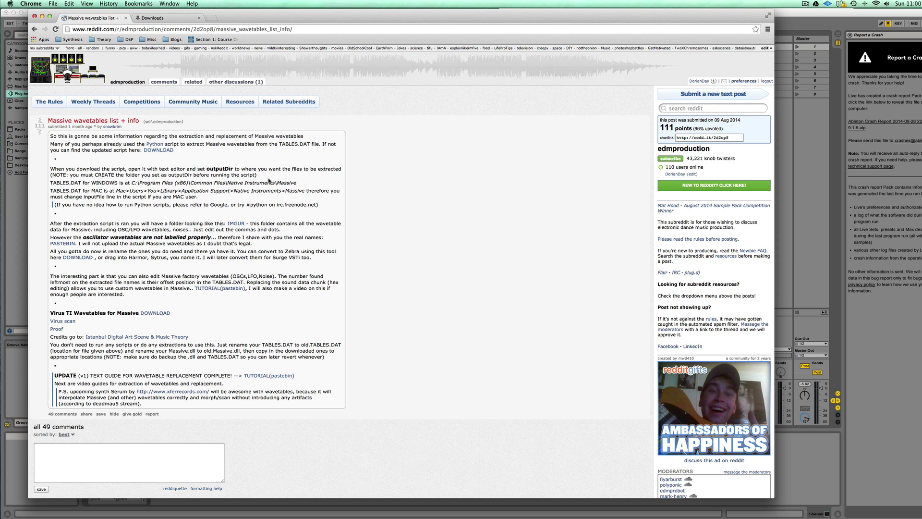
scroll(260, 180, down, 3)
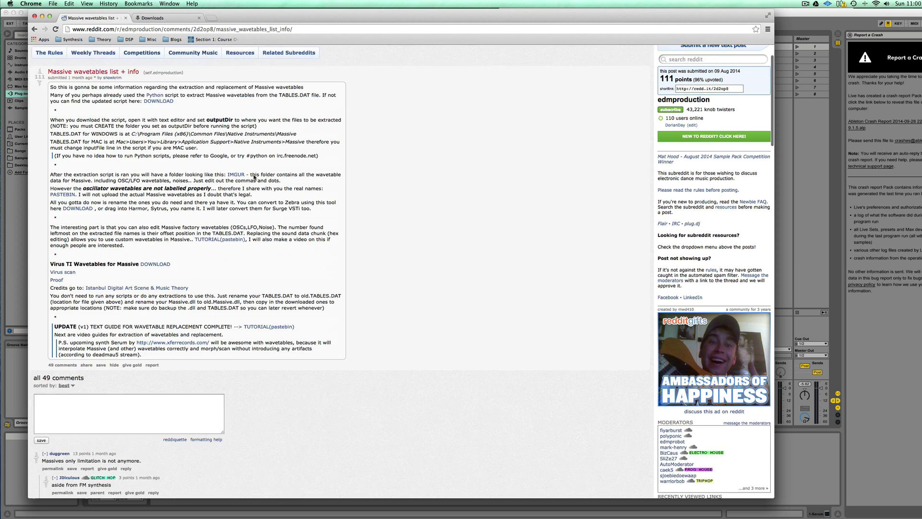
scroll(254, 175, up, 3)
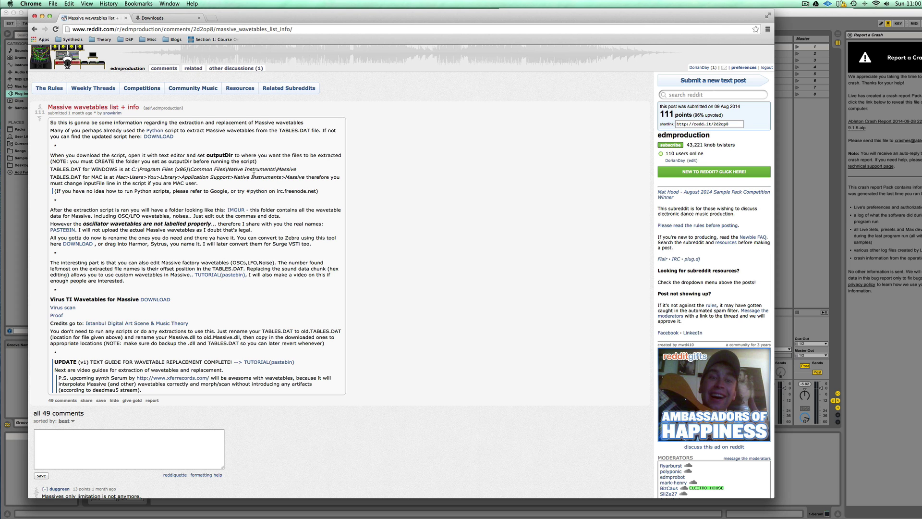
scroll(254, 176, down, 20)
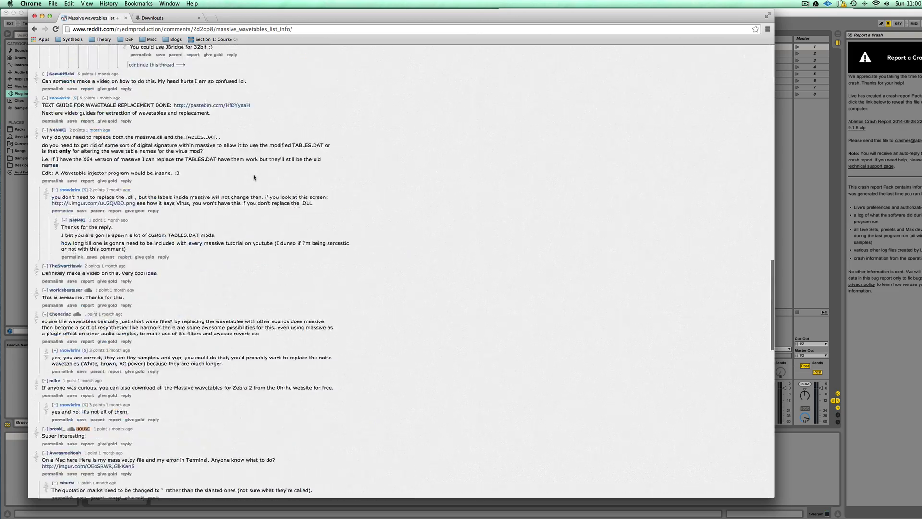
scroll(254, 178, up, 20)
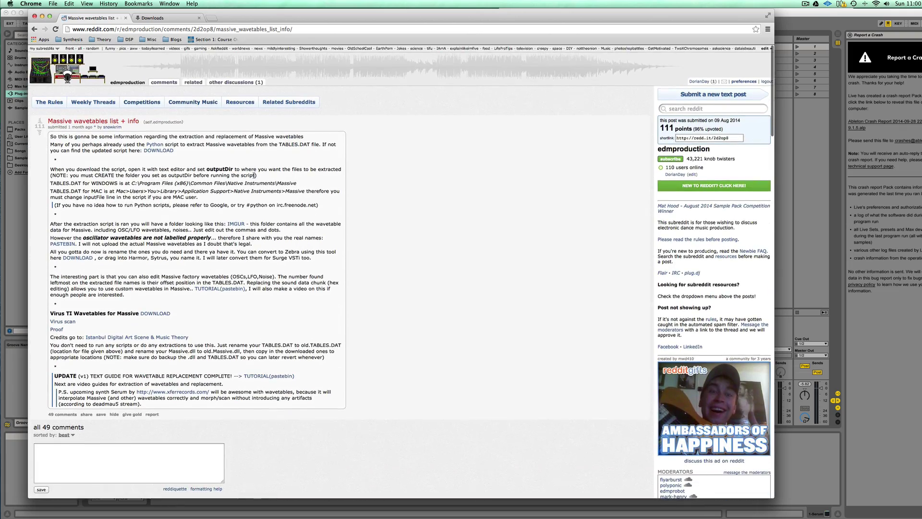
scroll(267, 185, down, 3)
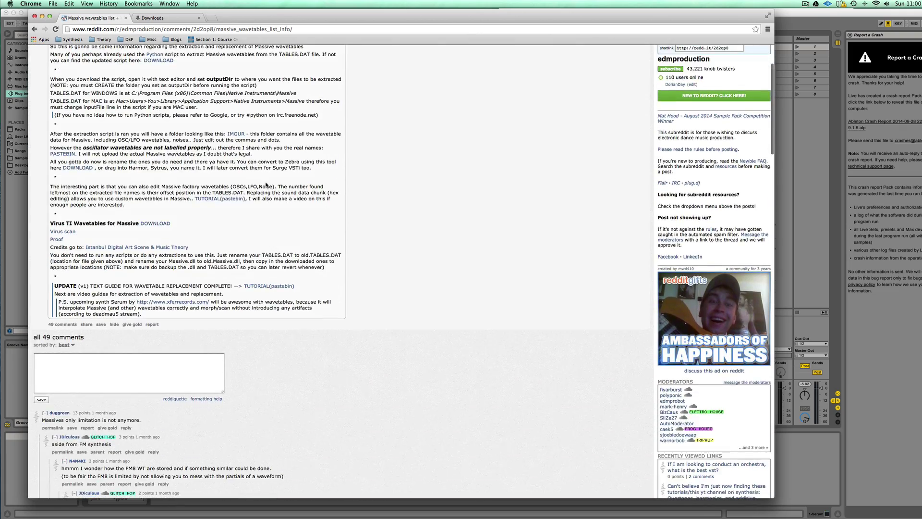
scroll(266, 185, down, 3)
scroll(267, 185, up, 5)
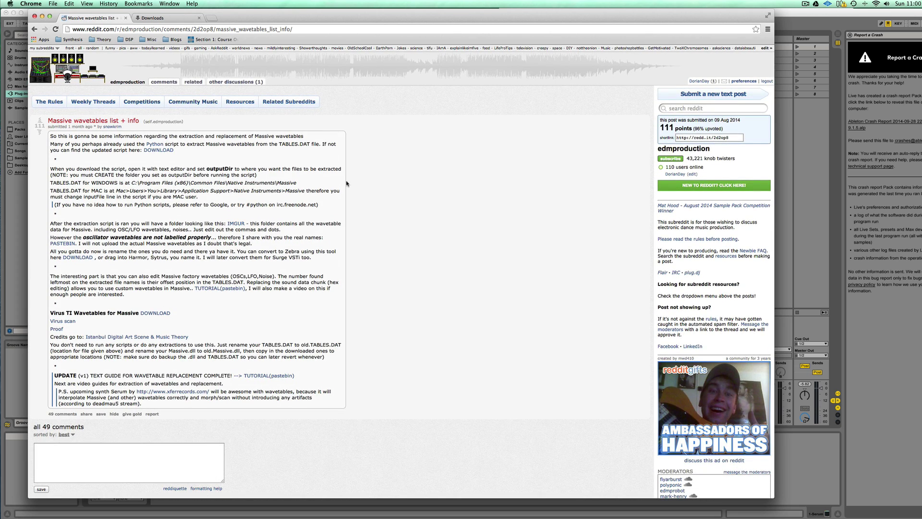
- Download the updated massive.py script linked in the post and open it in TextEdit beside massive.txt
click(156, 150)
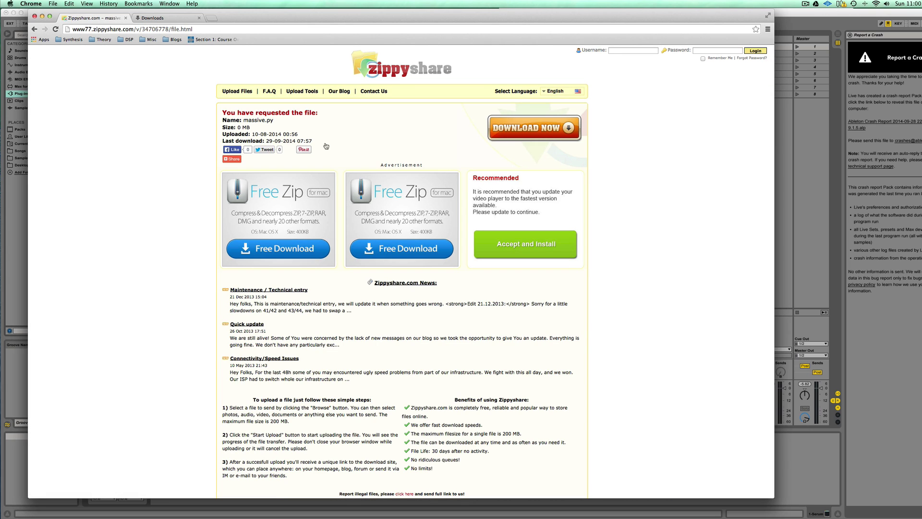
click(503, 133)
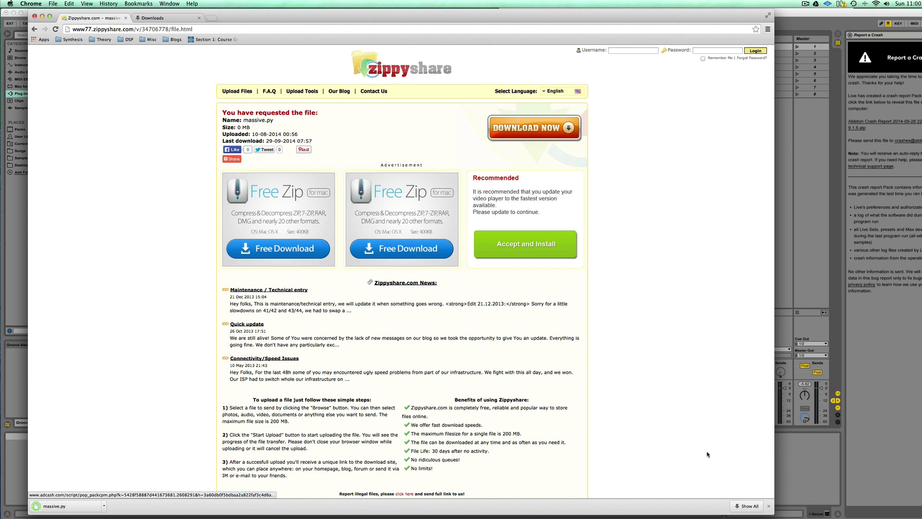
click(746, 506)
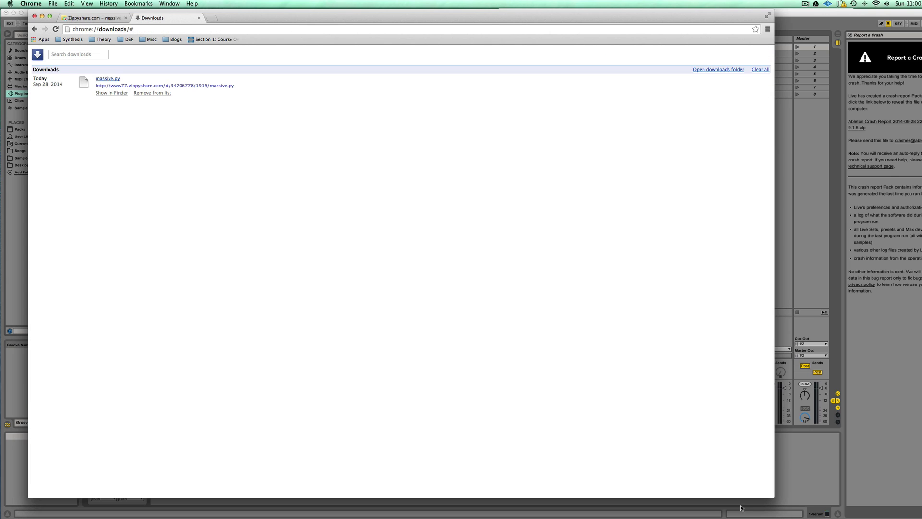
click(107, 93)
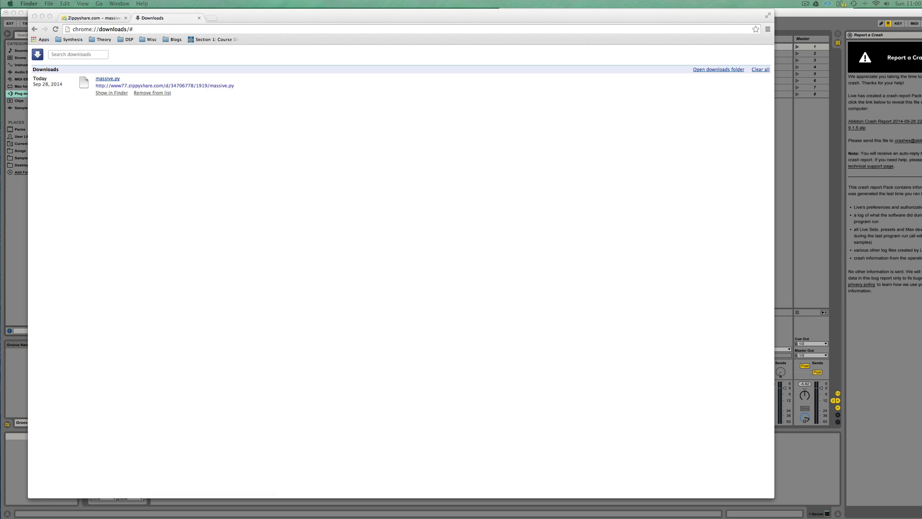
drag(673, 517, 572, 502)
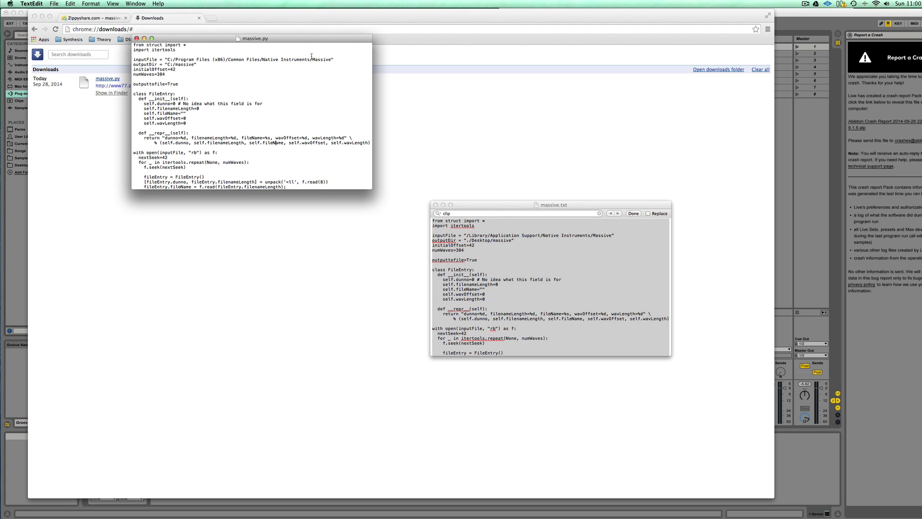
drag(311, 38, 335, 178)
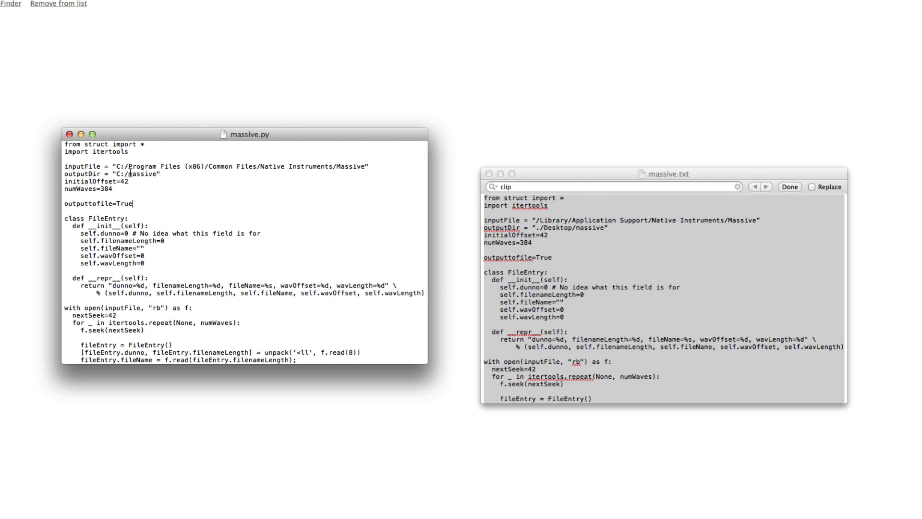
- Examine the inputFile and outputDir path definitions at the start of massive.py
drag(124, 168, 225, 167)
click(225, 167)
drag(117, 167, 380, 168)
drag(198, 163, 116, 166)
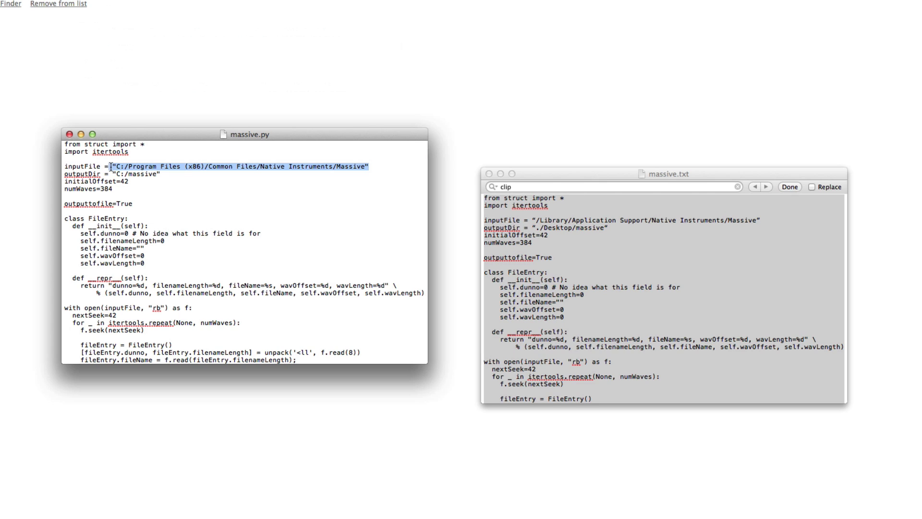
click(141, 167)
drag(316, 167, 378, 164)
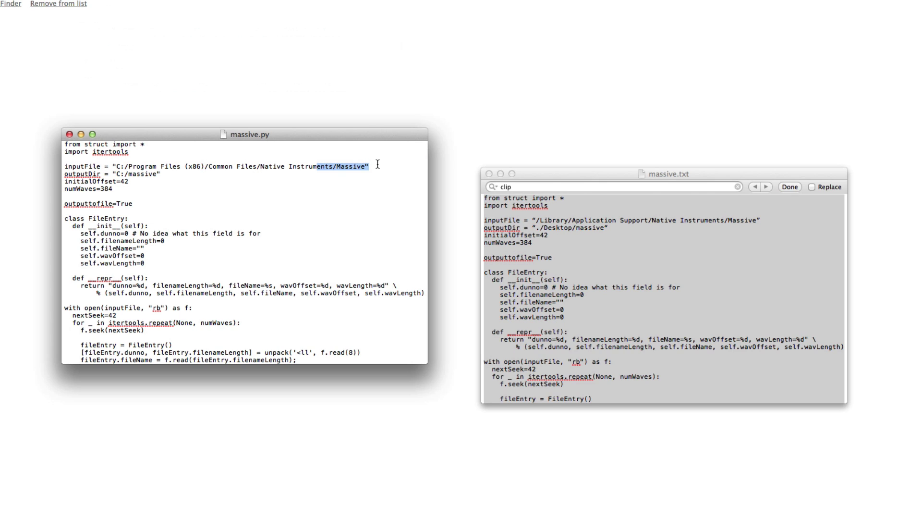
click(378, 164)
drag(172, 174, 88, 174)
drag(184, 172, 97, 174)
click(141, 174)
drag(153, 174, 145, 175)
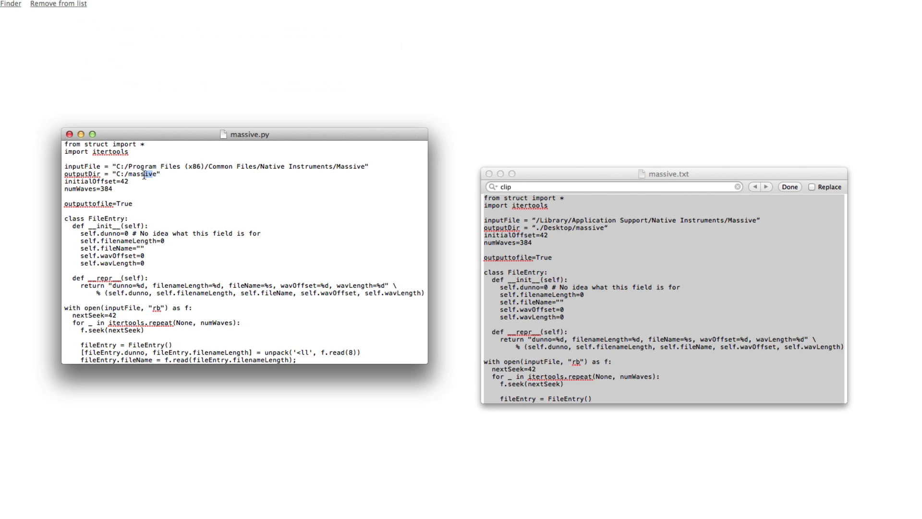
click(157, 179)
- Replace the inputFile path in massive.py with /Library/Application Support/Native Instruments/Massive, copied from massive.txt
click(595, 200)
drag(537, 220, 755, 220)
key(super+c)
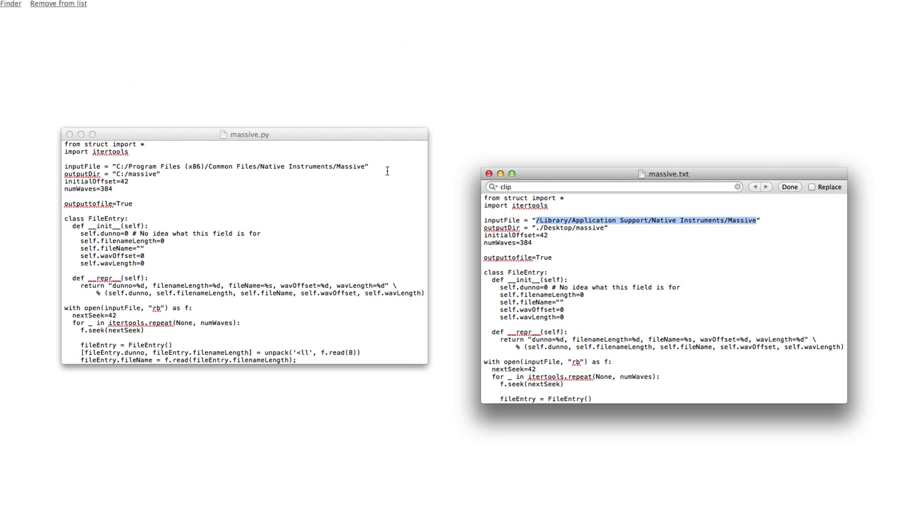
click(219, 143)
drag(118, 166, 364, 168)
key(super+v)
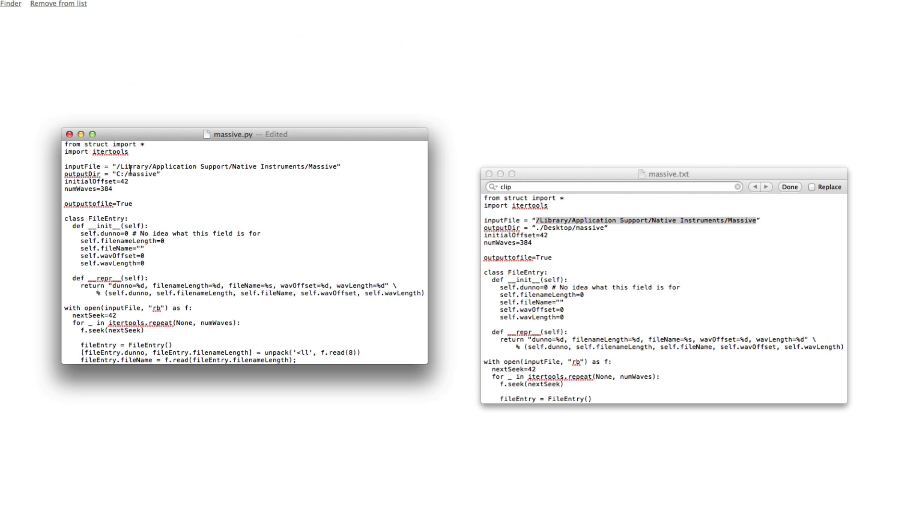
- Set the outputDir path in massive.py to ./Desktop/massive, as in massive.txt, and save the script
click(600, 228)
drag(604, 228, 538, 231)
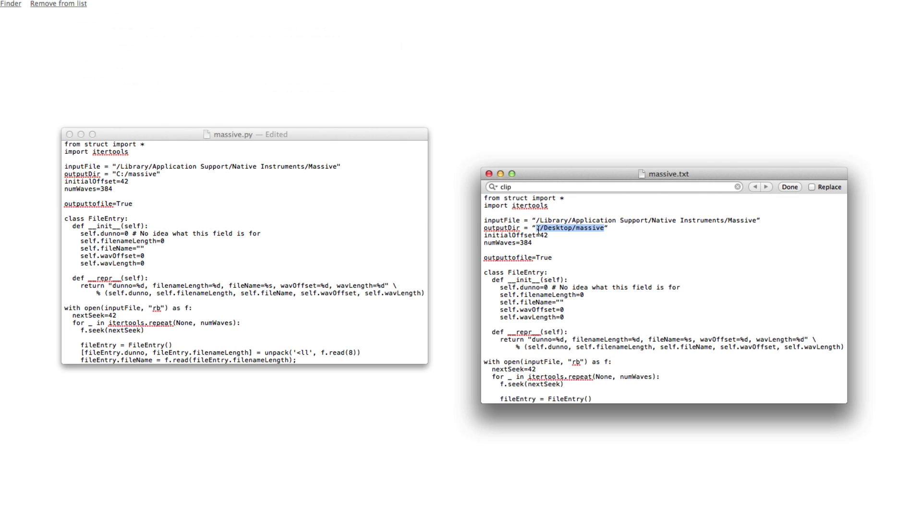
click(130, 186)
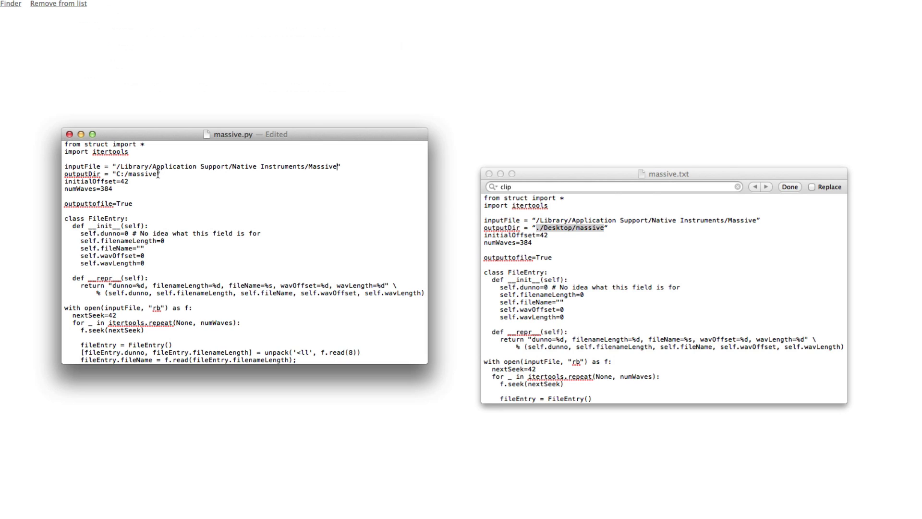
drag(159, 174, 117, 174)
text(./Desktop/massive)
key(super+s)
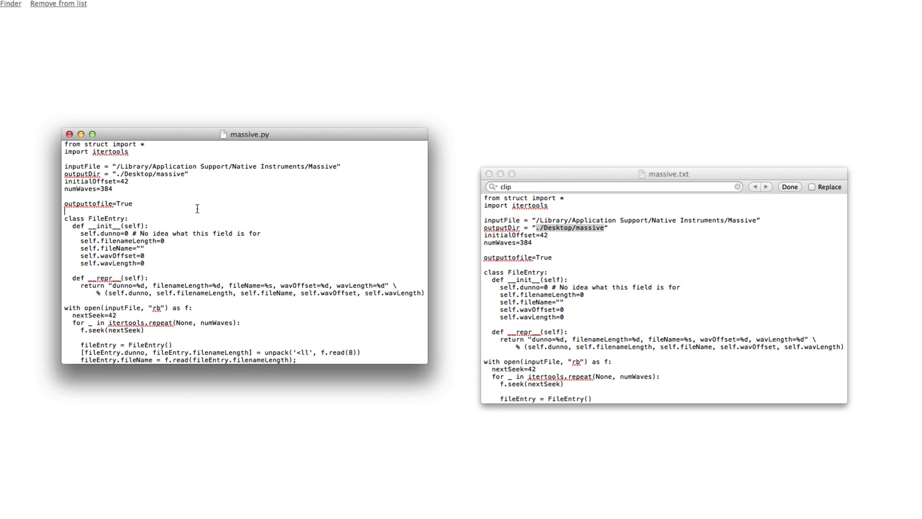
click(198, 209)
- Switch to the Terminal window for running the script
key(super+Tab)
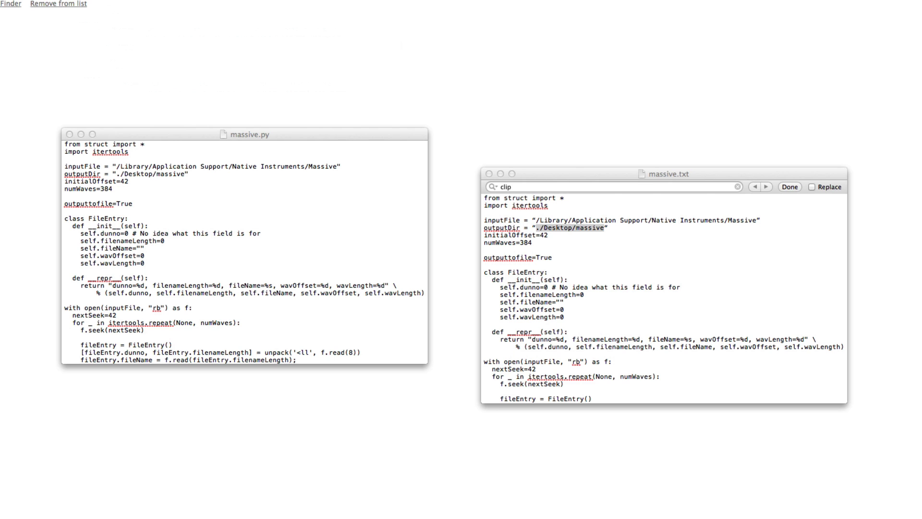
key(super+Tab)
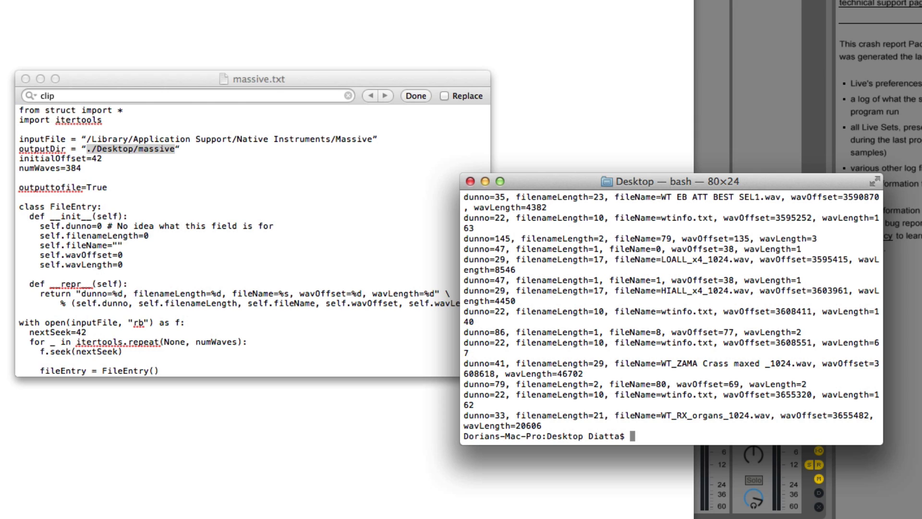
click(458, 517)
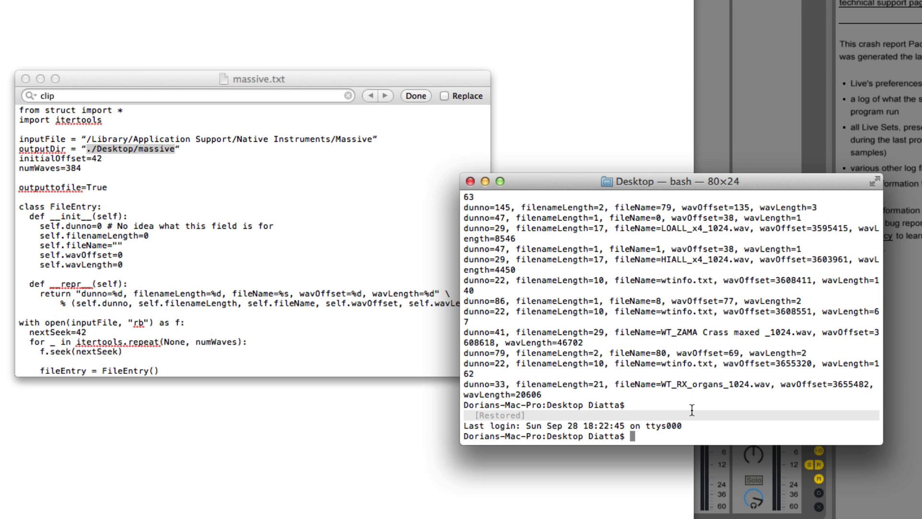
- Try to change the working directory to the Desktop with cd ./Desktop and cd /Desktop
text(cd ./)
text(Des)
text(ktop)
key(Return)
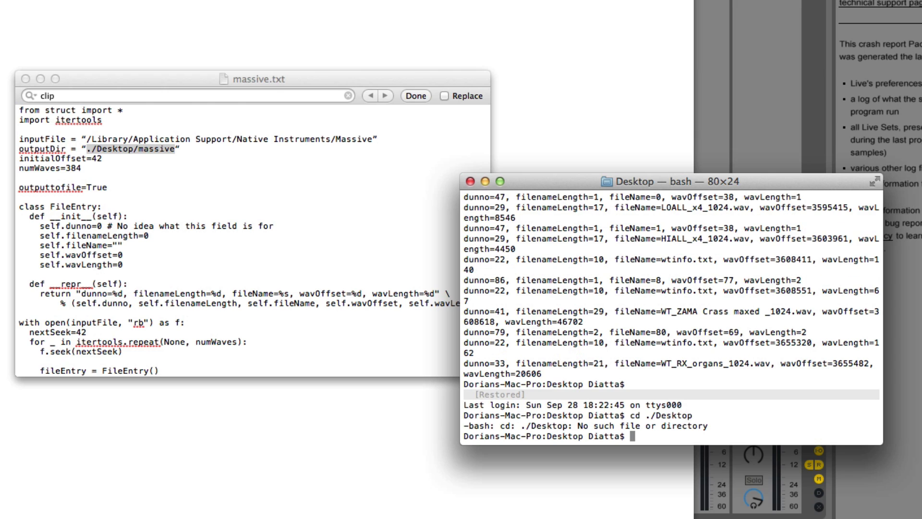
key(Up)
key(Left)
key(Left)
key(Left)
key(Left)
key(Left)
key(Left)
key(Left)
key(Left)
key(BackSpace)
key(Return)
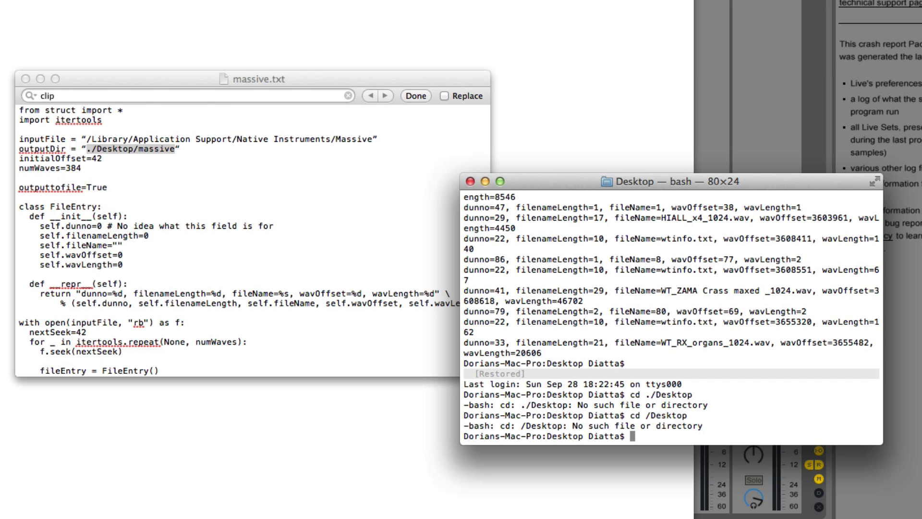
- List the current folder's files with ls and clear the terminal with the reset command
text(ls)
key(Return)
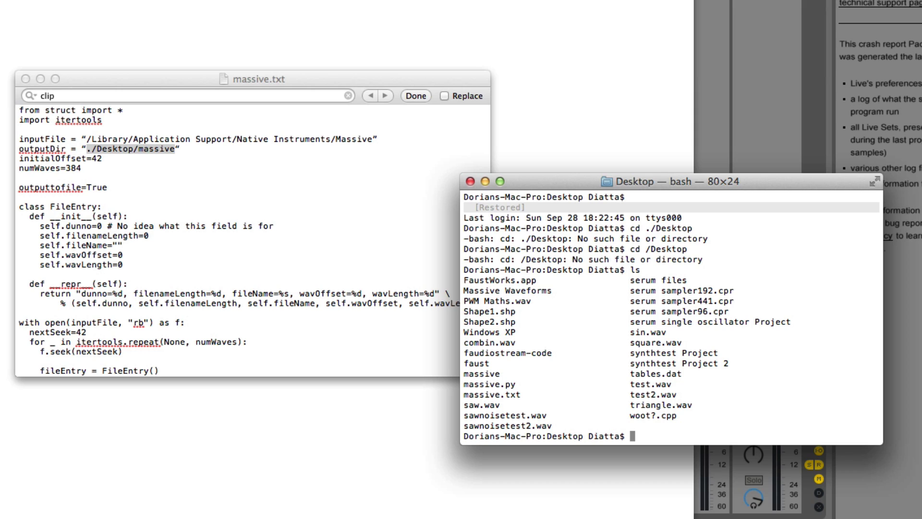
text(c)
key(BackSpace)
key(super+k)
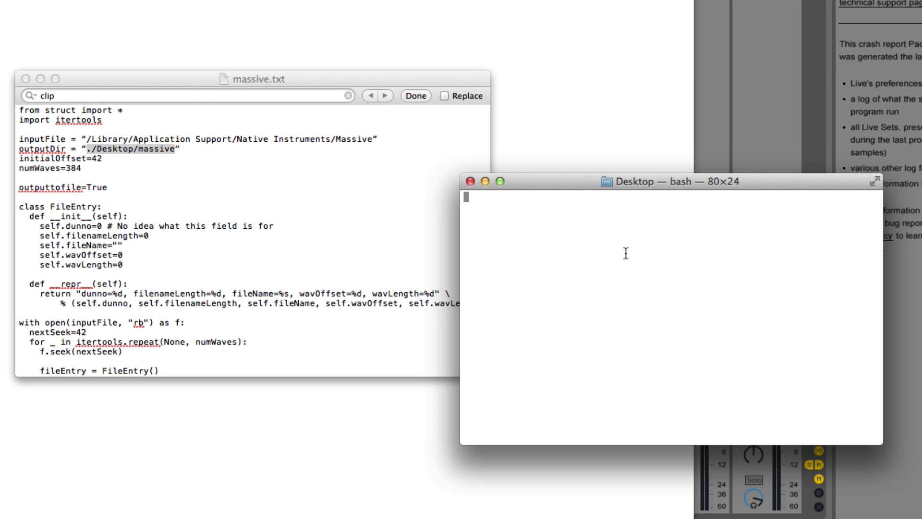
text(reset)
key(Return)
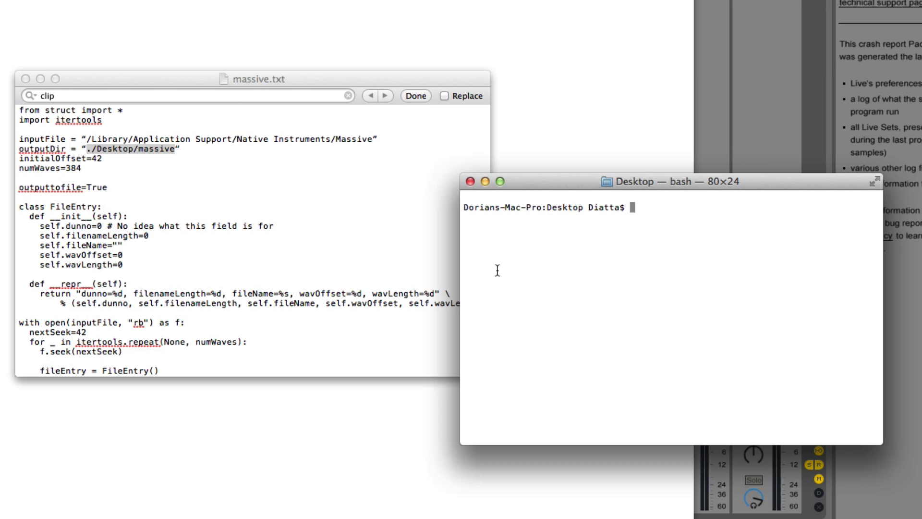
- Go up one folder from the Desktop with cd .. and list the home folder's contents with ls
text(cd ..)
key(Return)
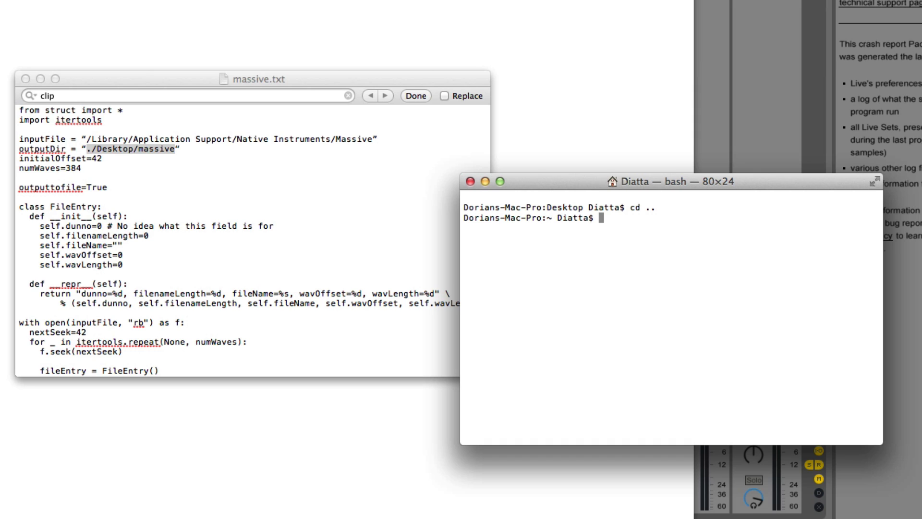
text(ls)
key(Return)
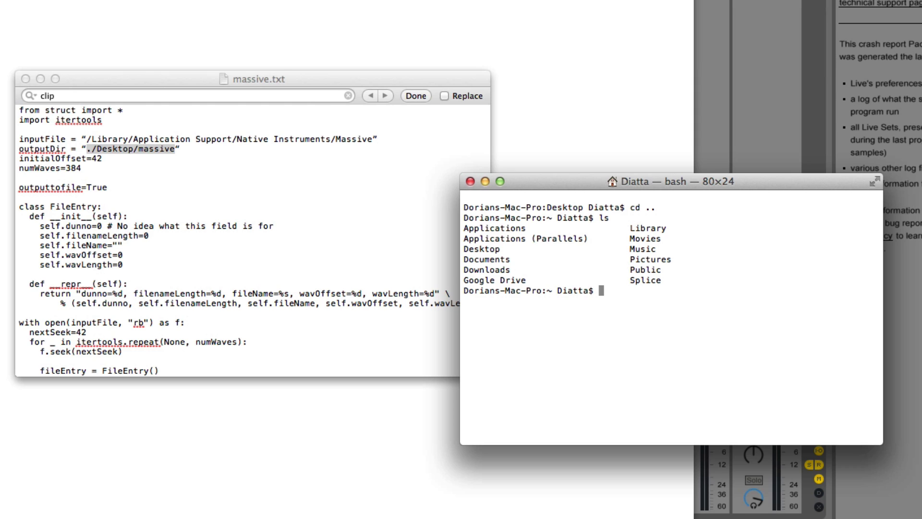
- Try cd /Desktop from the home folder, and correct the command to cd ./Desktop to enter the Desktop folder
text(cd /Desktop)
key(Return)
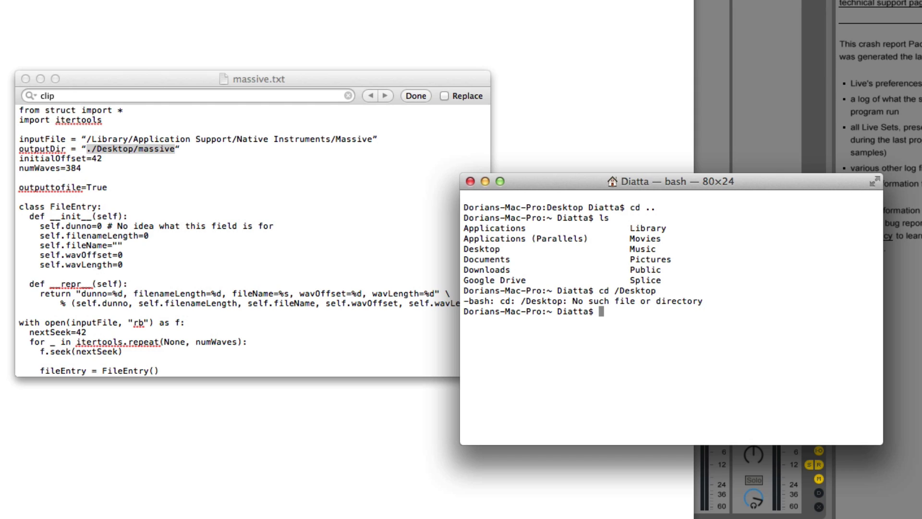
key(Up)
key(Left)
key(Left)
key(Left)
key(Left)
key(Left)
key(Left)
key(Left)
key(Left)
text(.)
key(Return)
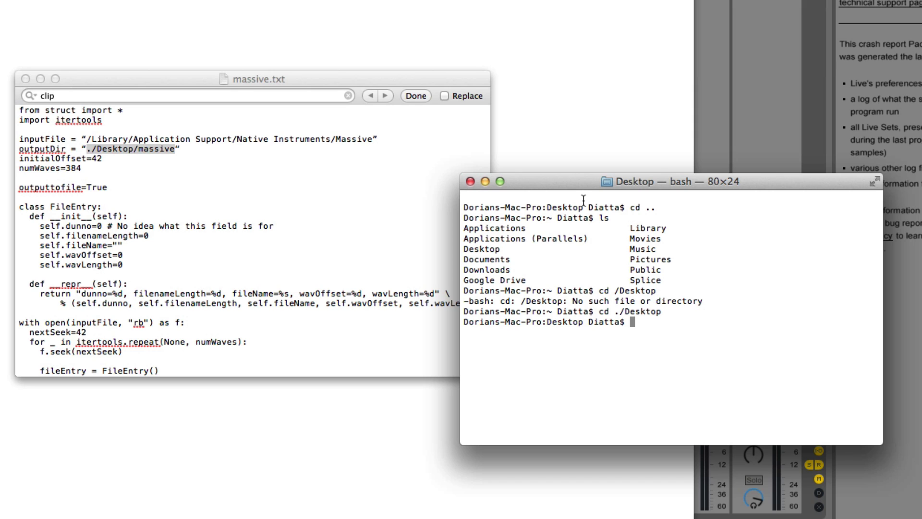
- Go up to the root of the drive with repeated cd .. commands and list its folders with ls
text(cd ..)
key(Return)
text(cd ..)
key(Return)
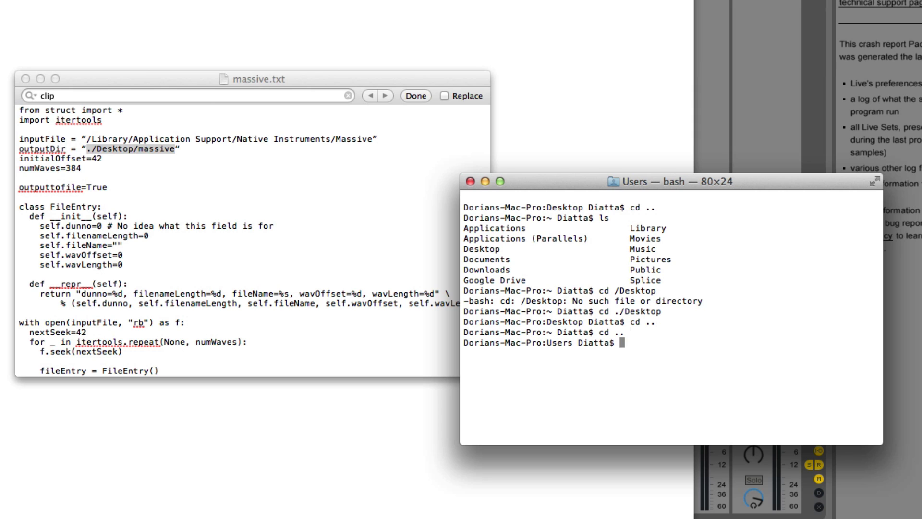
text(cd ..)
key(Return)
text(cd ..)
key(Return)
text(cd ..)
key(Return)
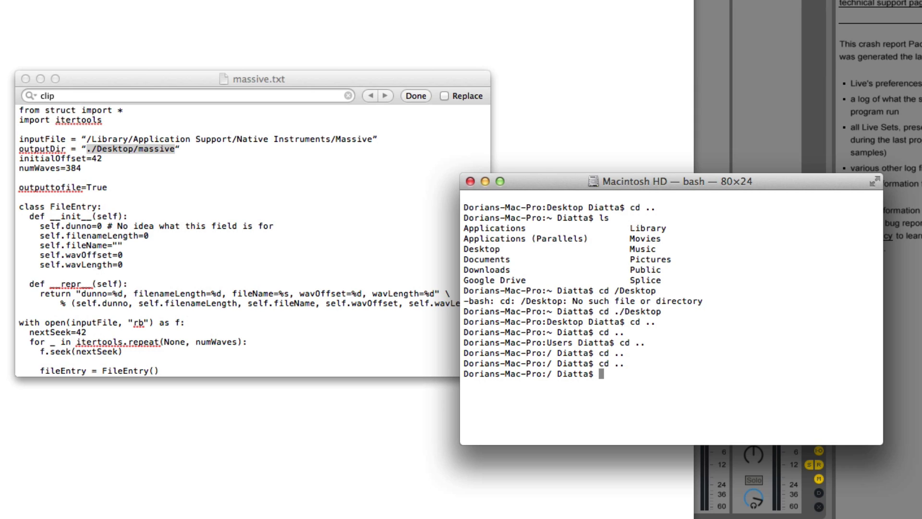
text(ls)
key(Return)
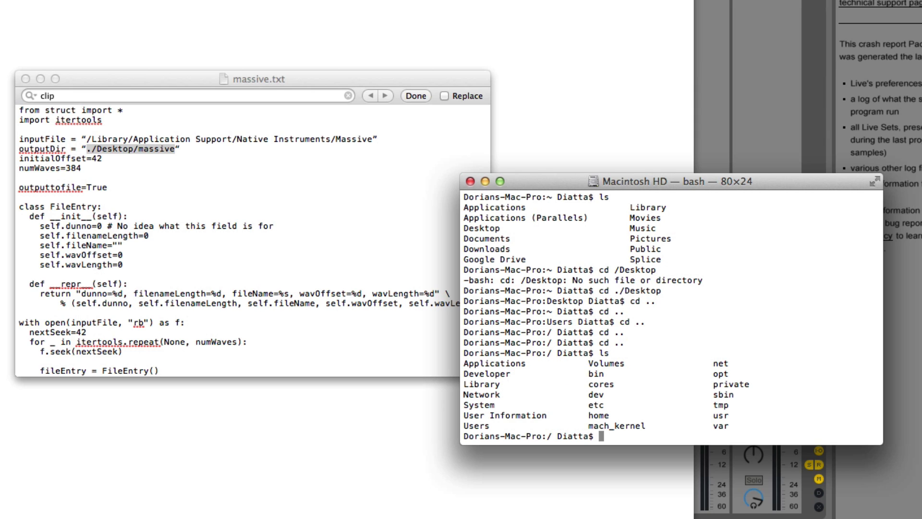
- Enter ./Users and the account's home folder with cd, listing the contents of each with ls
text(cd ./Users)
key(Return)
text(ls)
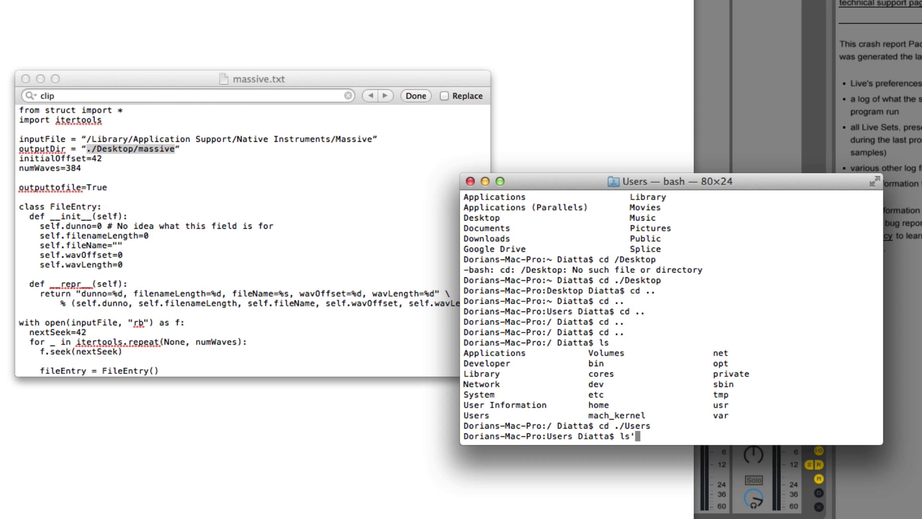
key(Return)
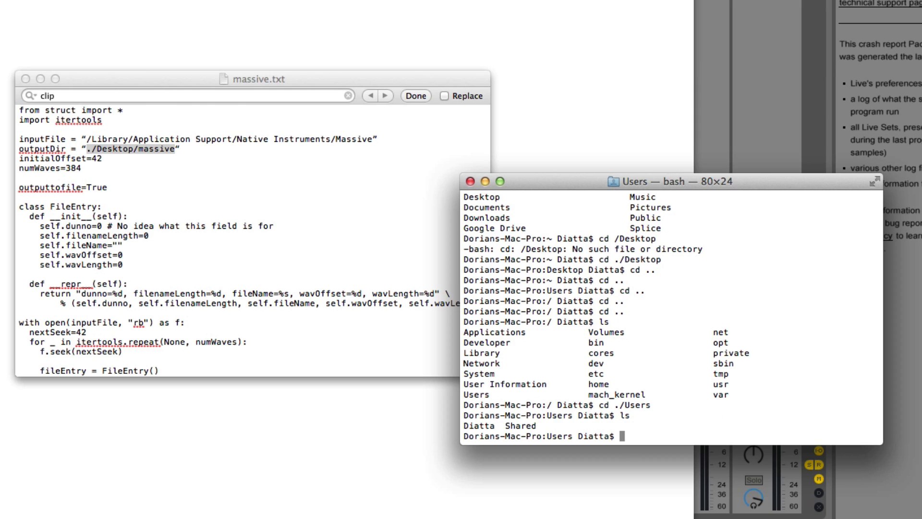
text(cd ./Diatta)
key(Return)
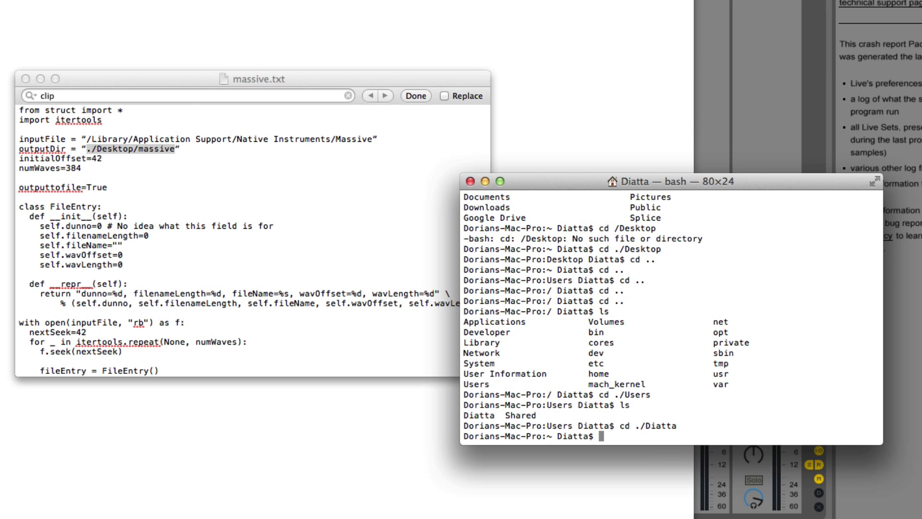
text(ls)
key(Return)
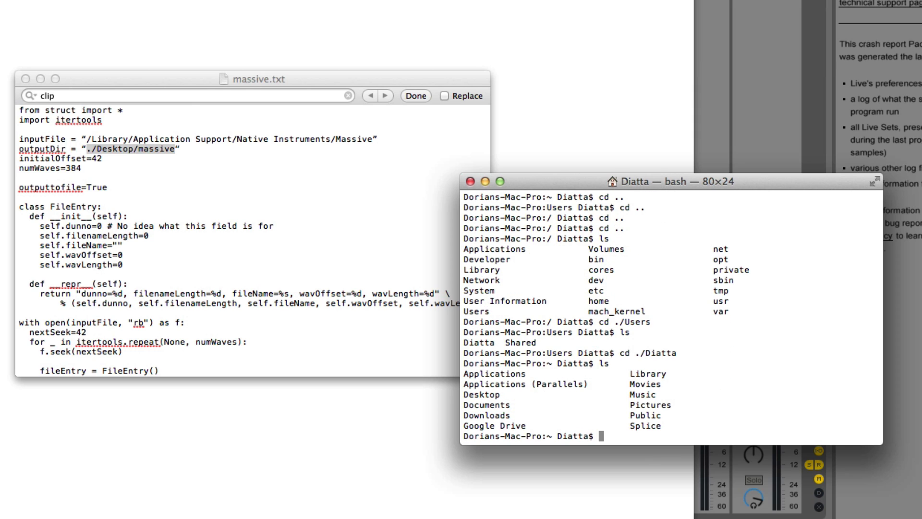
- Change into the Desktop folder with cd ./Desktop and list its files with ls
text(cd ./Desktop)
key(Return)
text(ls)
key(Return)
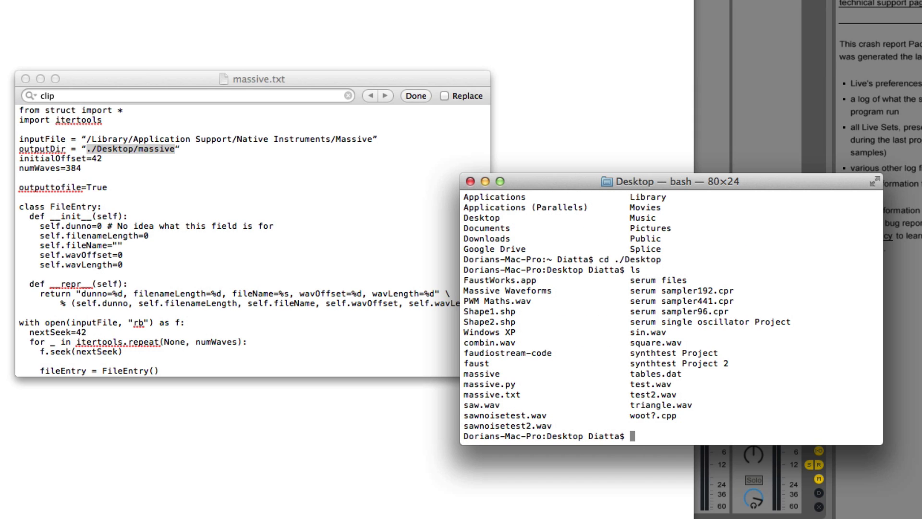
- Run the extraction script with the command python massive.py
text(python massive)
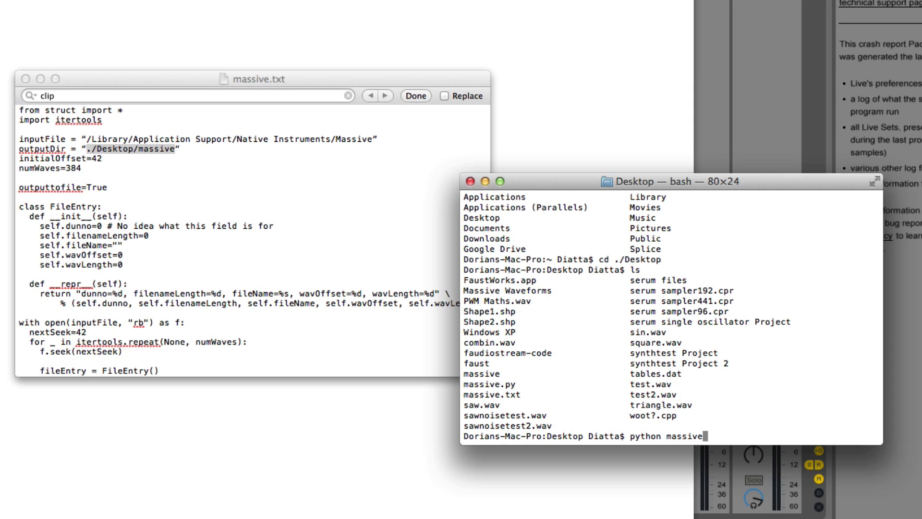
text(.py)
key(Return)
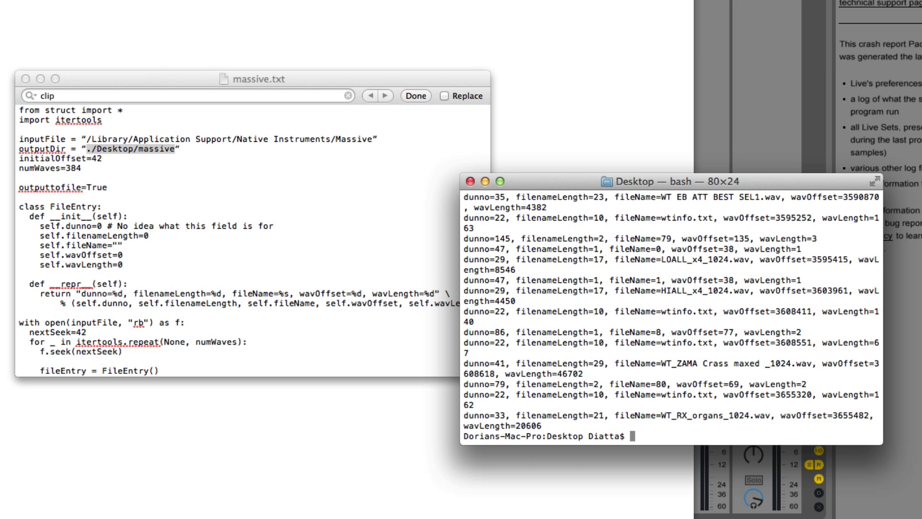
- Switch to Finder, open the massive folder and look through the extracted wav and wtinfo.txt files
key(super+Tab)
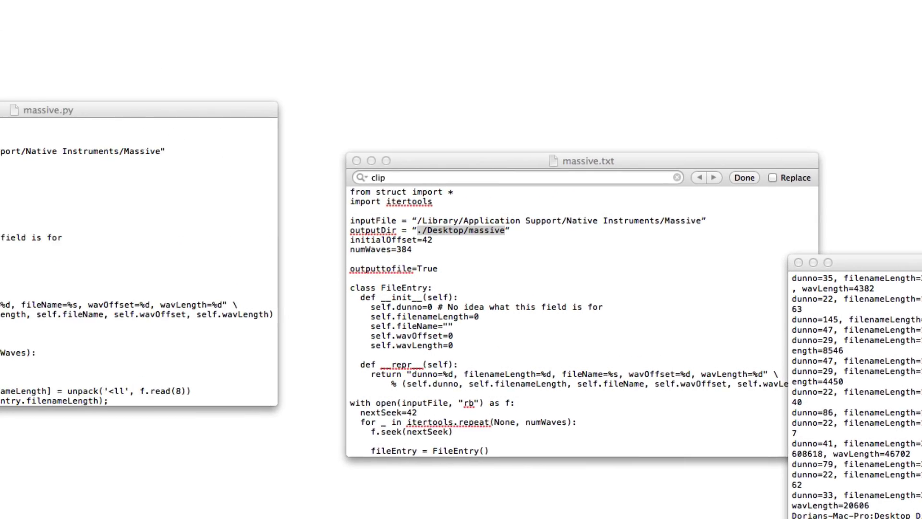
double_click(431, 115)
scroll(413, 243, down, 20)
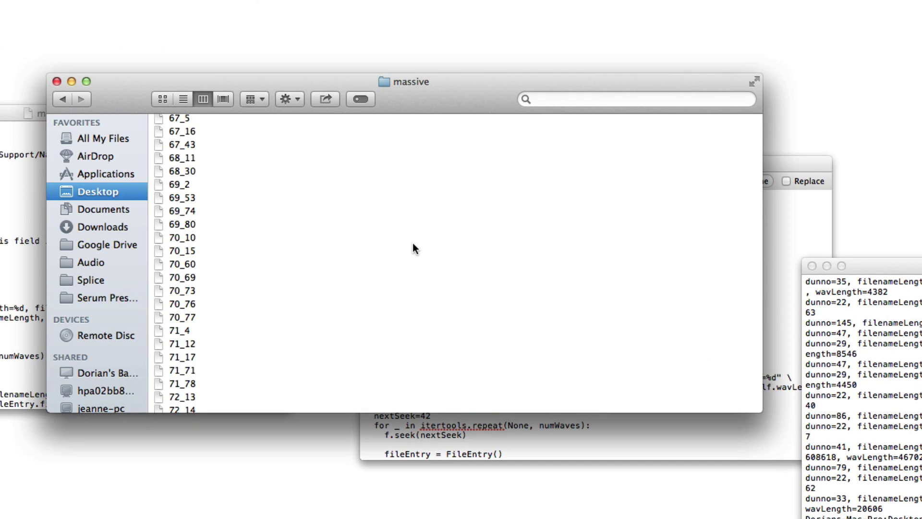
scroll(413, 244, down, 20)
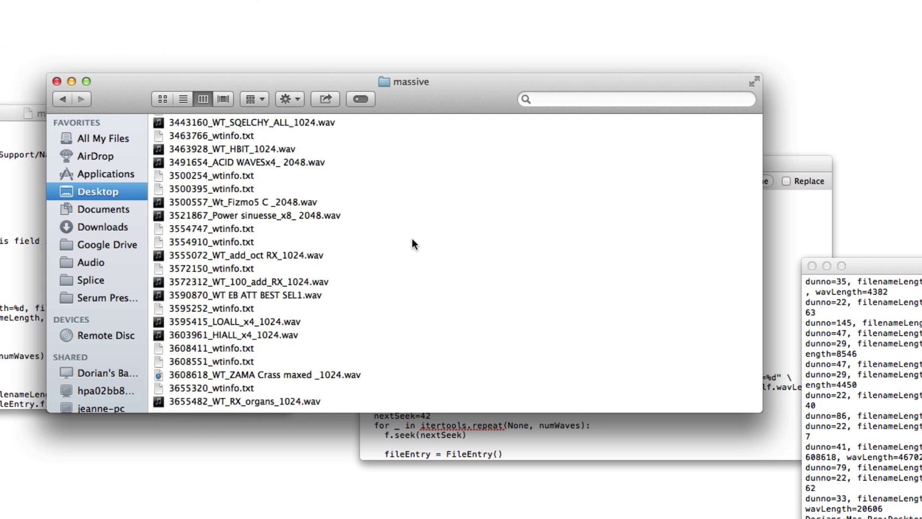
scroll(413, 240, up, 8)
scroll(411, 237, down, 10)
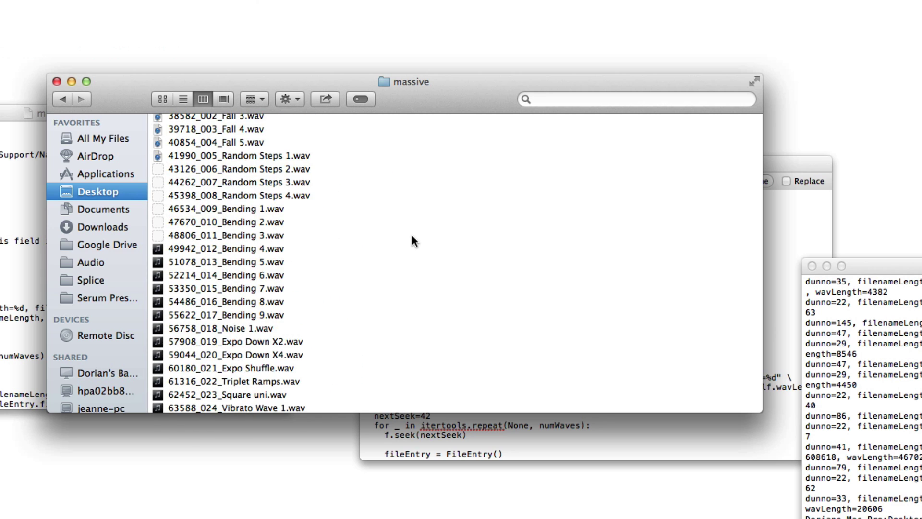
scroll(412, 235, down, 15)
scroll(415, 235, up, 20)
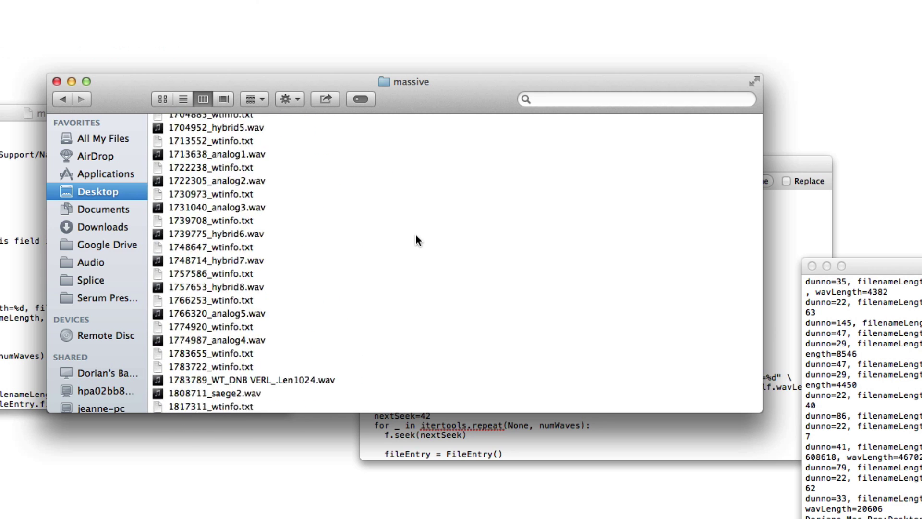
scroll(416, 236, down, 5)
scroll(417, 234, down, 10)
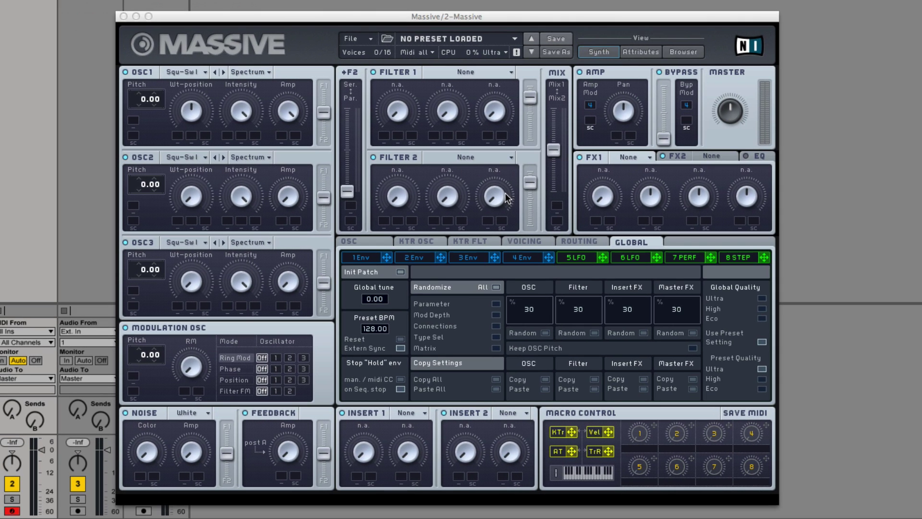
- Switch to Massive, show the 5 LFO settings and set its first curve to Bending 4
click(587, 261)
click(600, 311)
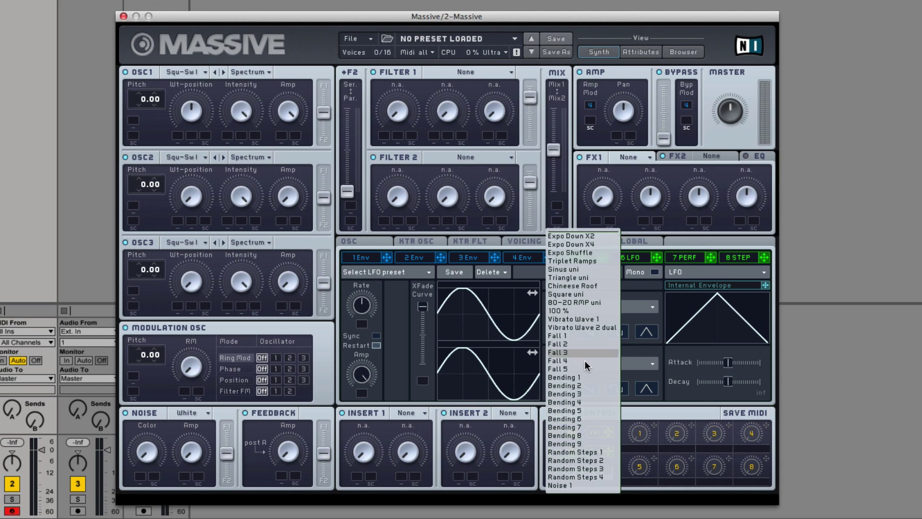
click(586, 364)
click(581, 306)
click(581, 402)
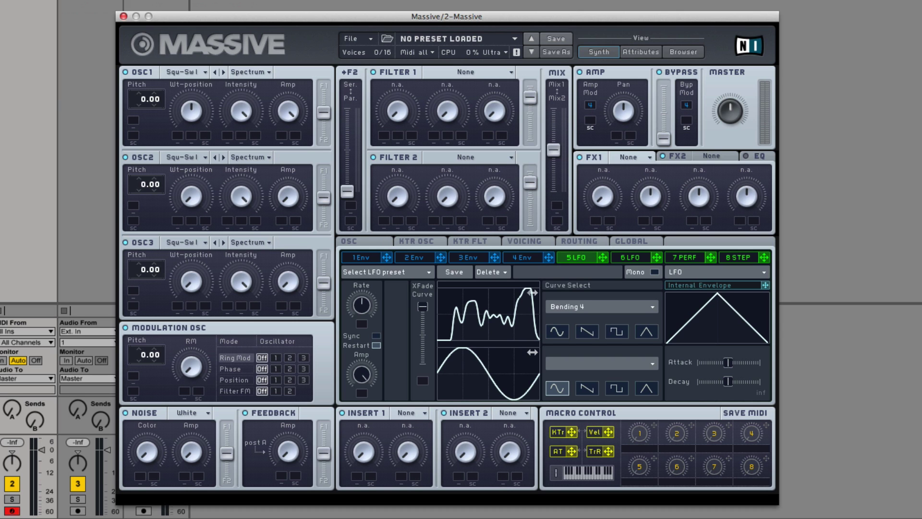
- Return to the massive folder in Finder and examine the names of the extracted curve and wavetable files
key(super+Tab)
scroll(495, 265, down, 2)
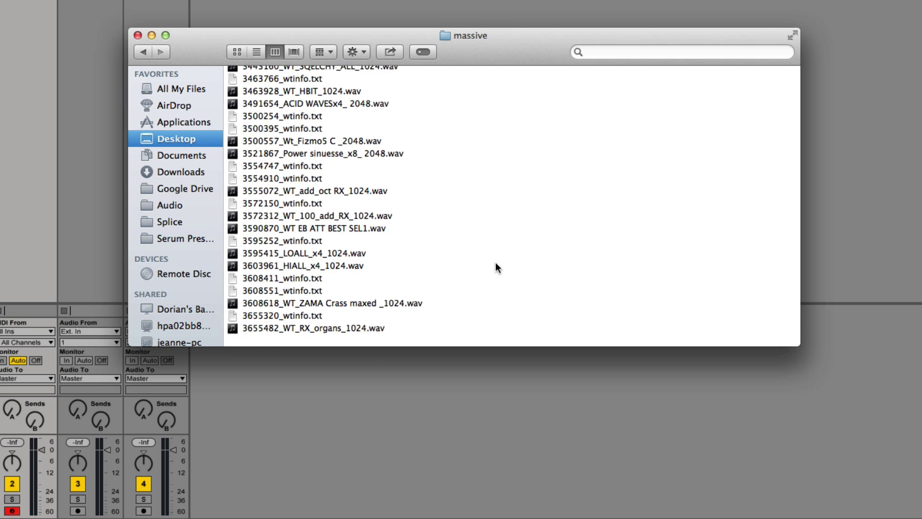
scroll(495, 262, up, 15)
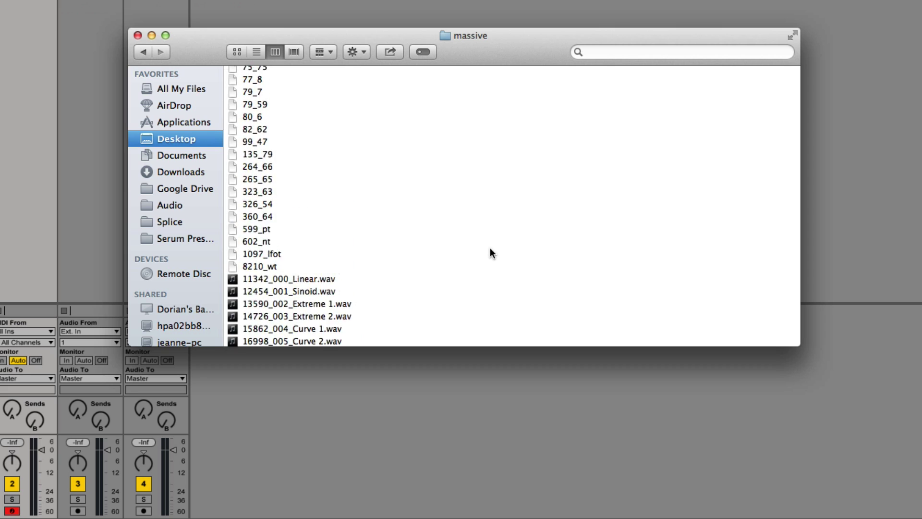
scroll(493, 249, down, 5)
scroll(495, 248, down, 5)
scroll(495, 248, up, 15)
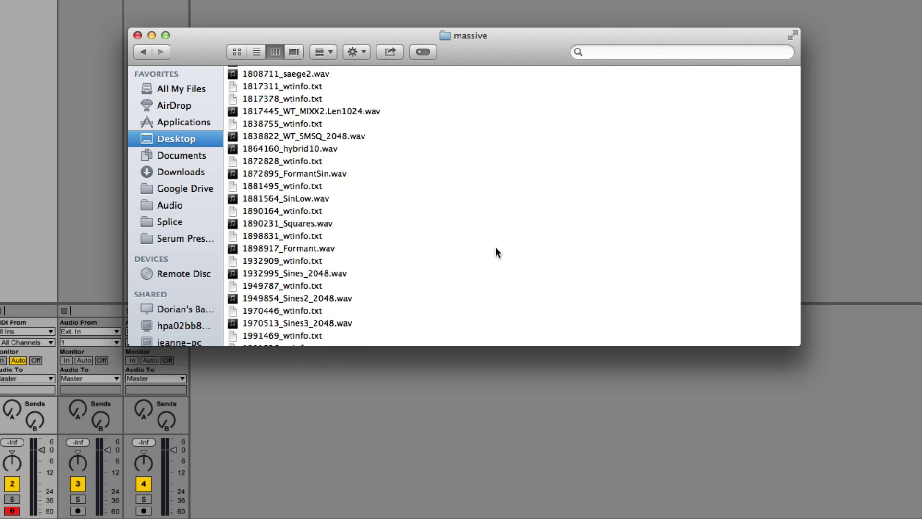
scroll(500, 250, down, 15)
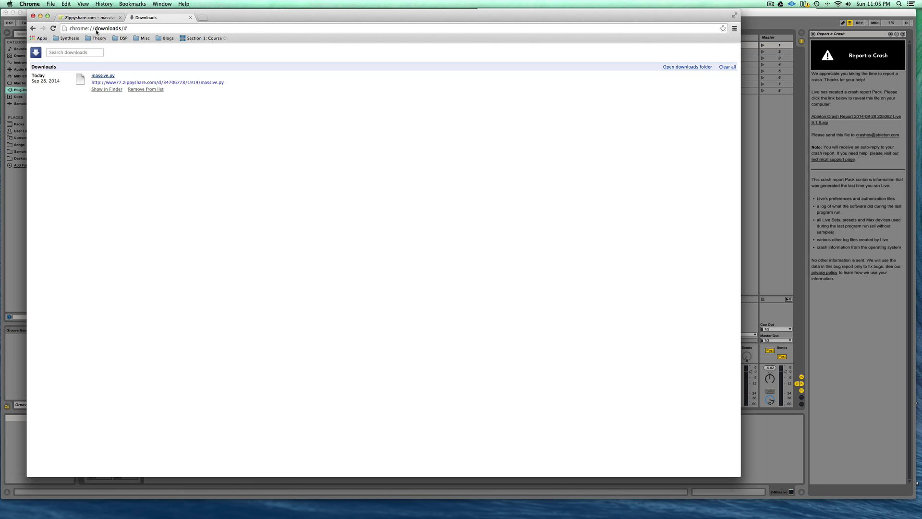
- Switch to Chrome, go back to the reddit post on Massive wavetables and open its PASTEBIN link with the real names
click(91, 18)
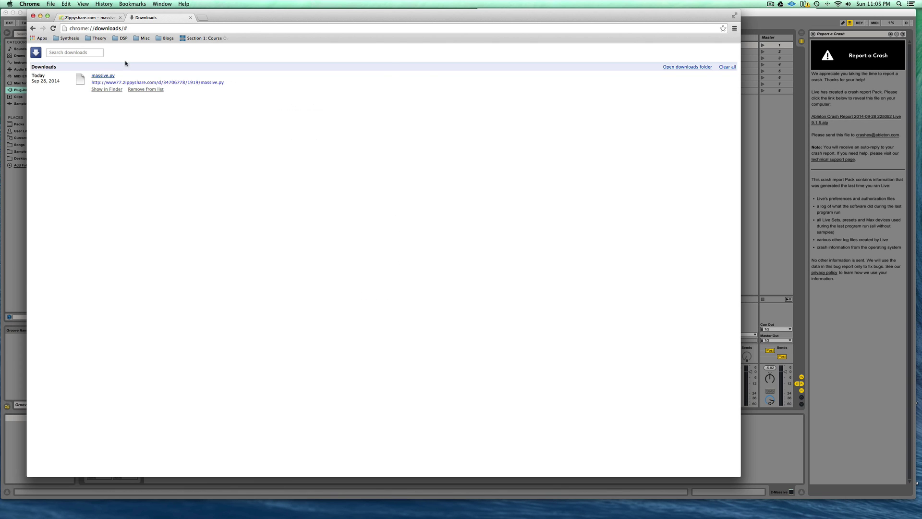
scroll(169, 175, left, 5)
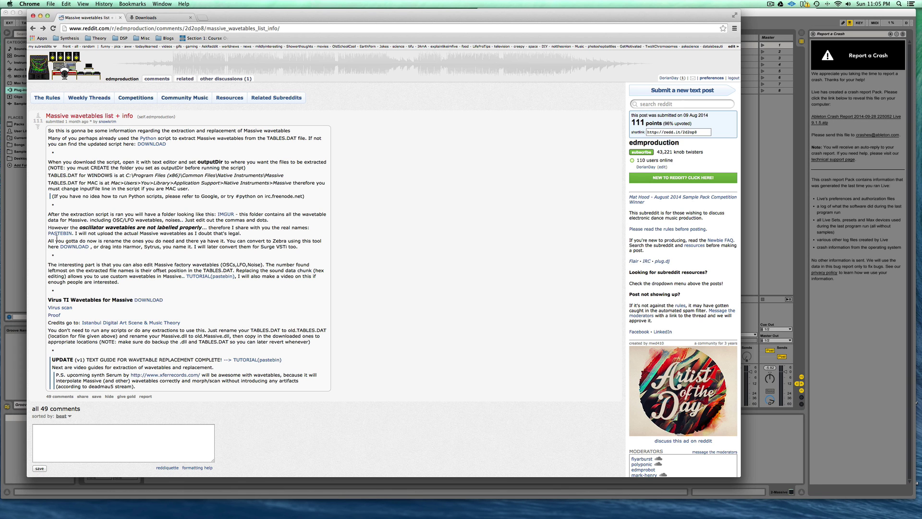
click(59, 234)
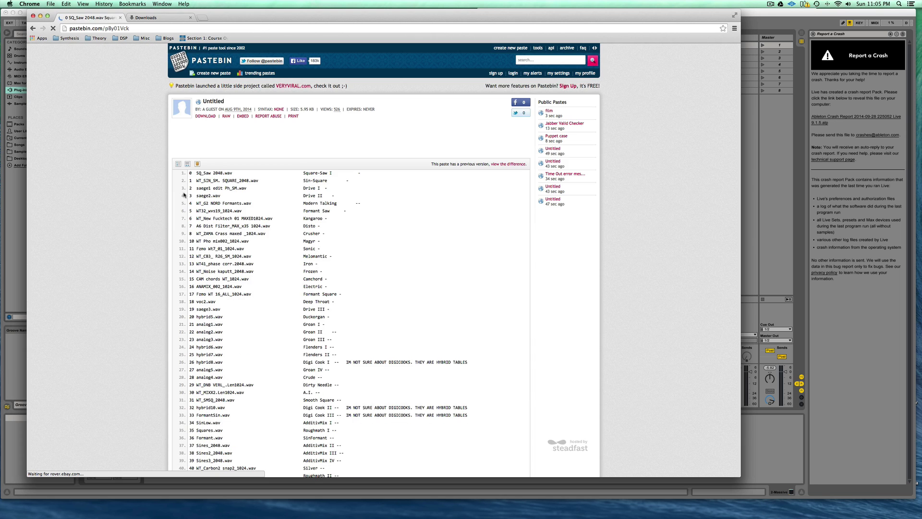
- Examine the Pastebin list matching the extracted wav file names to Massive's wavetable names, down to the multisample wavetables
scroll(188, 196, down, 5)
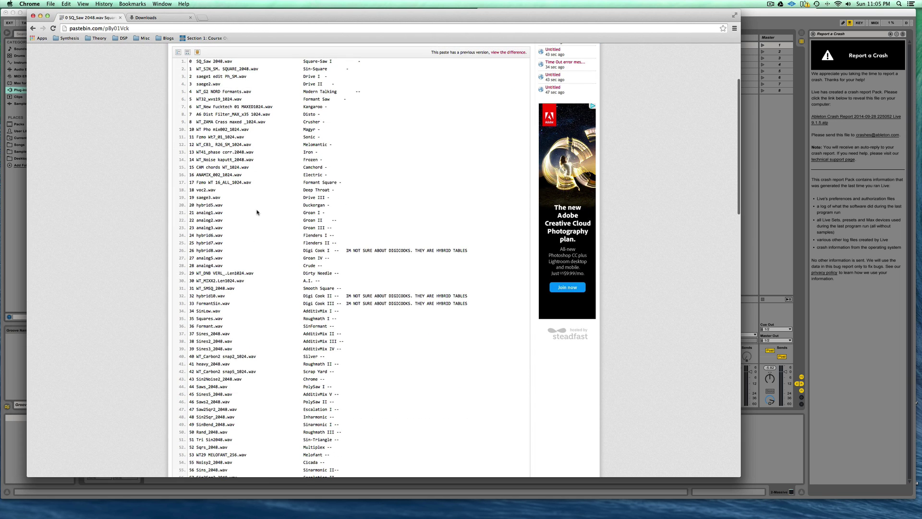
scroll(337, 162, up, 3)
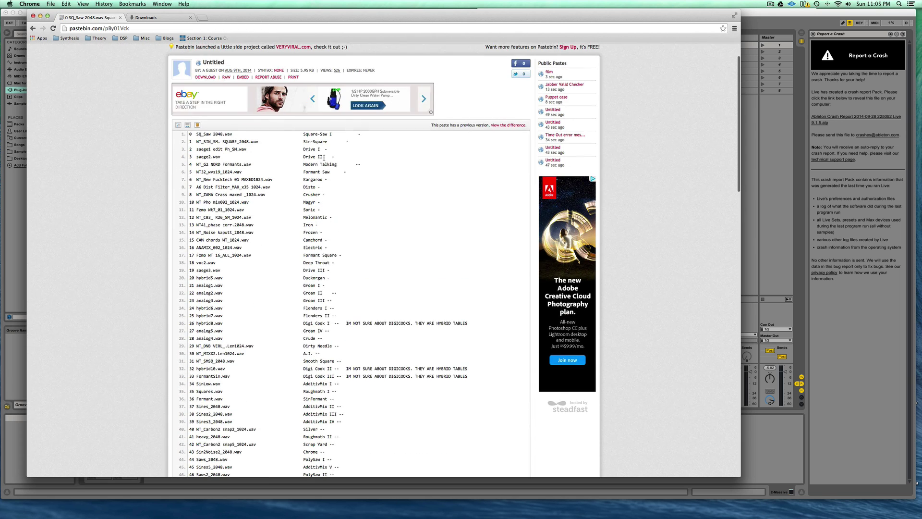
drag(206, 159, 266, 273)
click(266, 273)
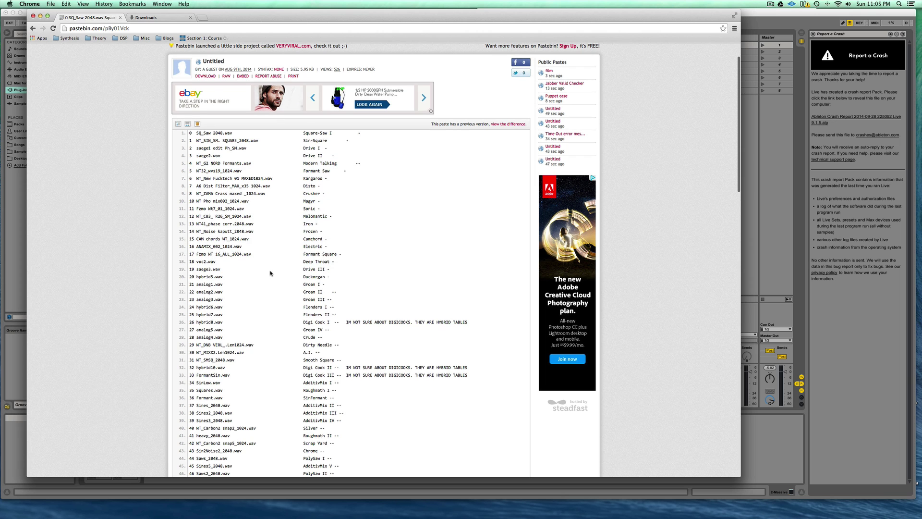
scroll(271, 272, down, 2)
drag(262, 214, 277, 342)
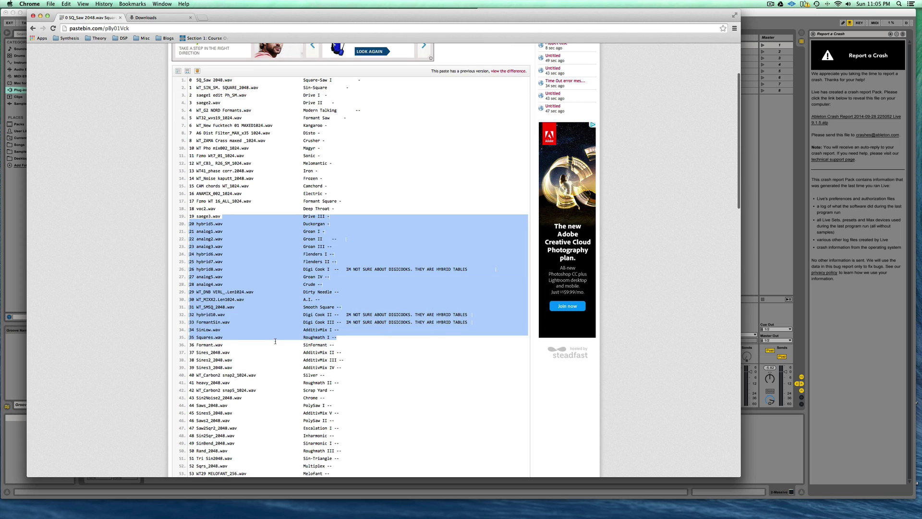
click(274, 335)
scroll(274, 336, down, 1)
scroll(274, 336, down, 3)
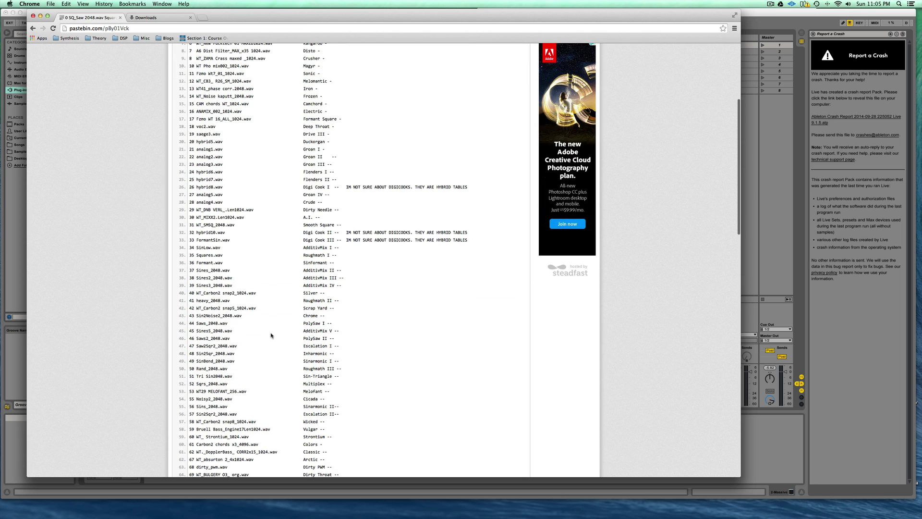
scroll(278, 330, down, 5)
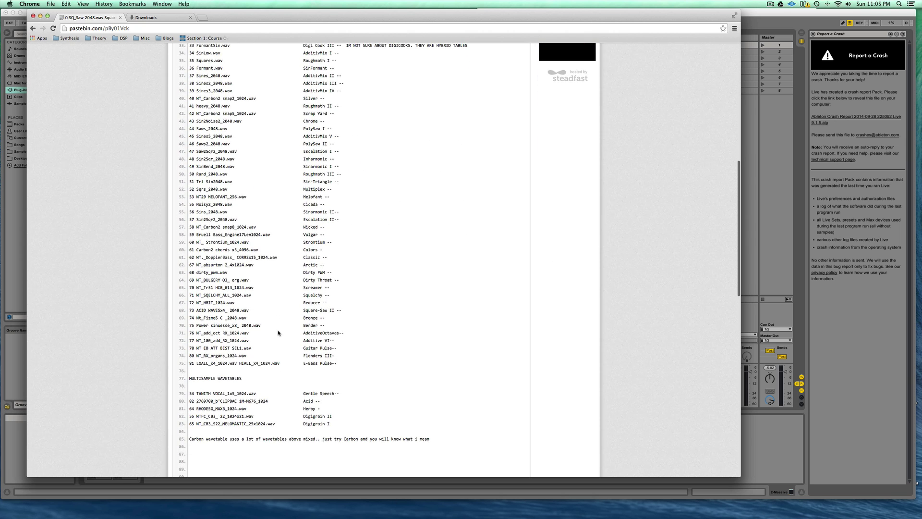
- Switch from the Pastebin list to Finder and examine the names of the wav files in the massive folder
scroll(278, 331, up, 3)
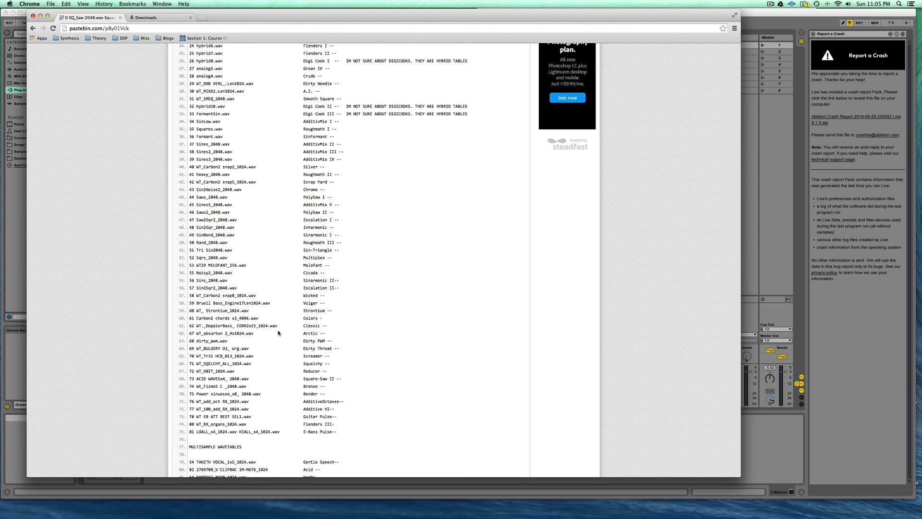
click(17, 381)
click(88, 505)
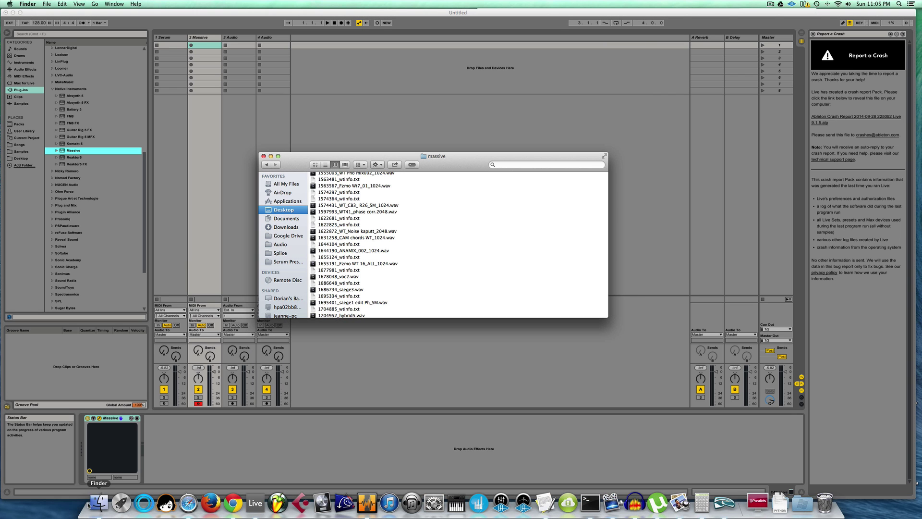
scroll(373, 268, up, 10)
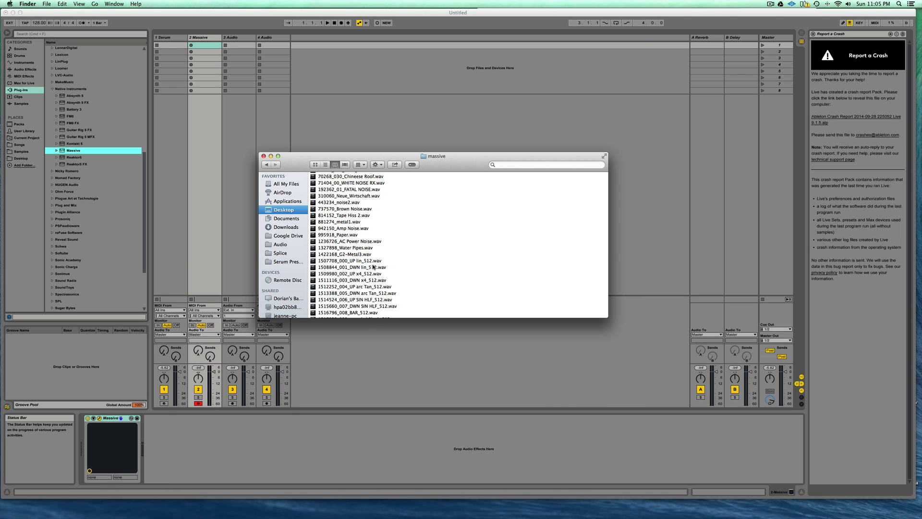
scroll(374, 268, down, 2)
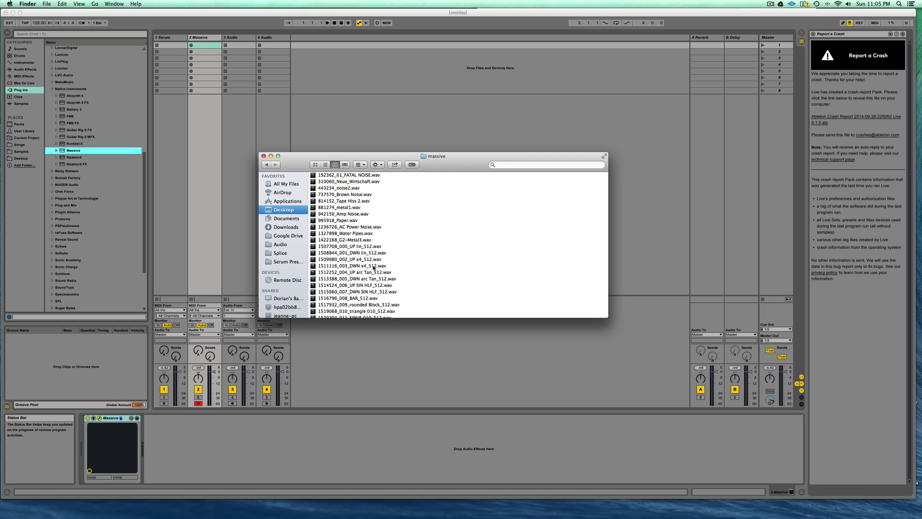
scroll(373, 267, up, 15)
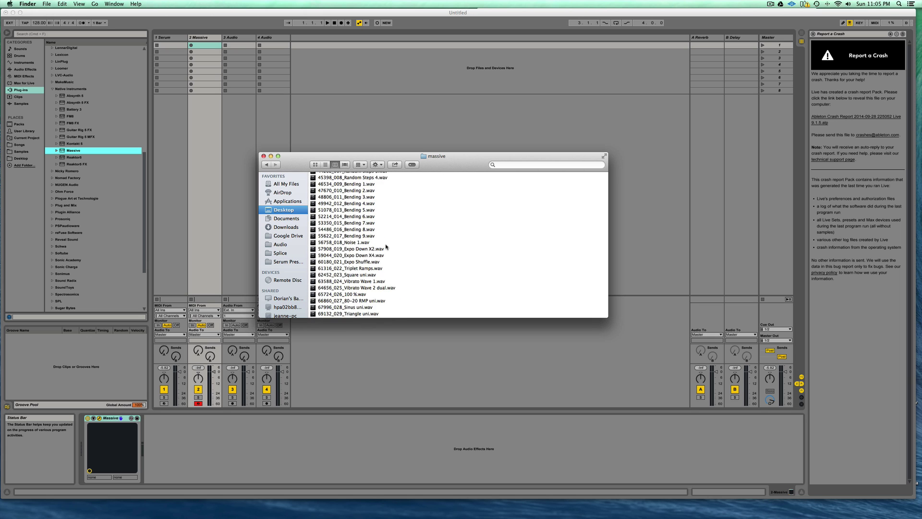
scroll(386, 247, up, 5)
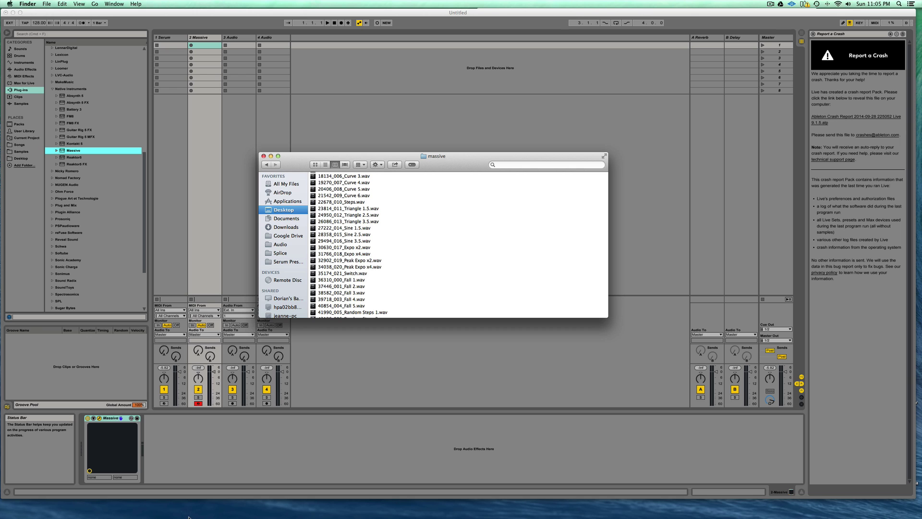
- Return to Chrome, search the Pastebin list for "moder" and highlight the wav file name matching Modern Talking
click(235, 515)
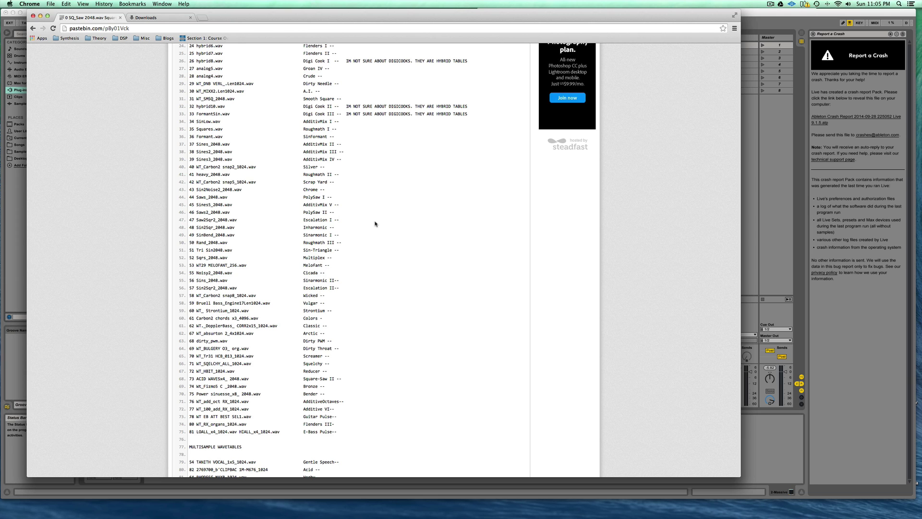
key(super+f)
text(moder)
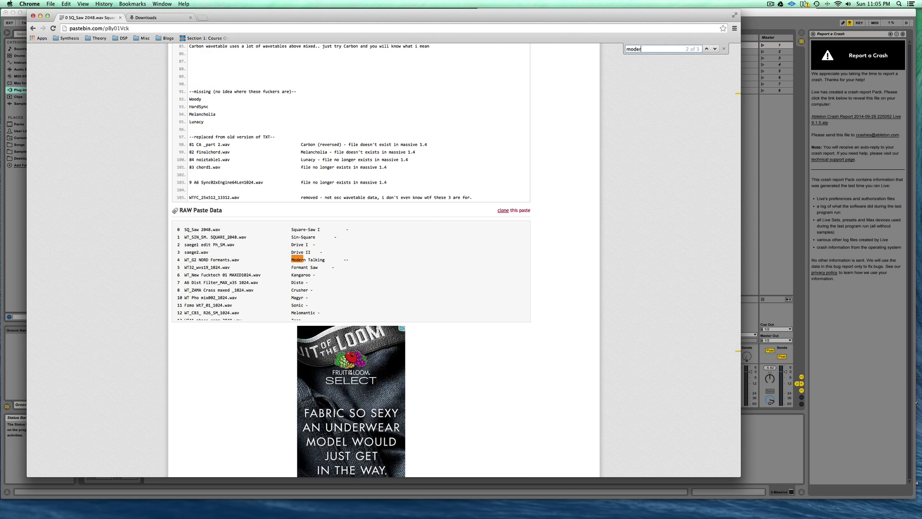
click(715, 49)
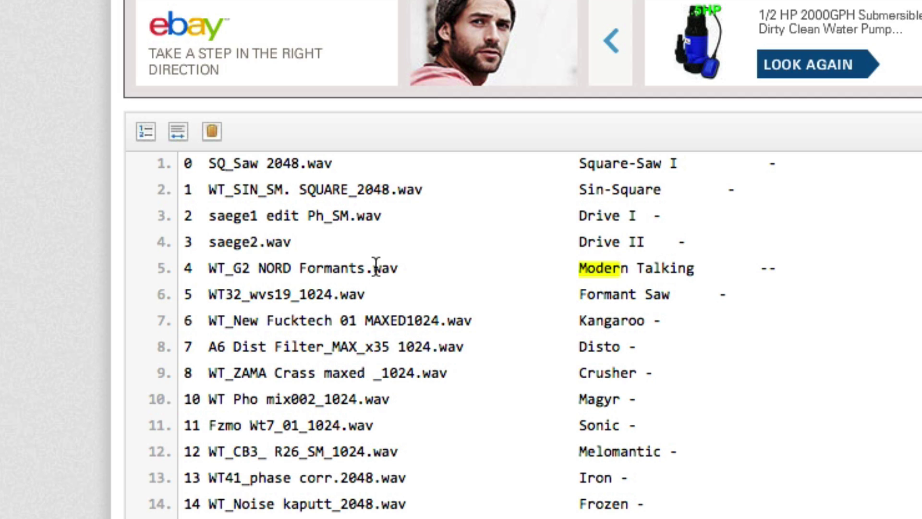
drag(379, 268, 398, 273)
click(219, 269)
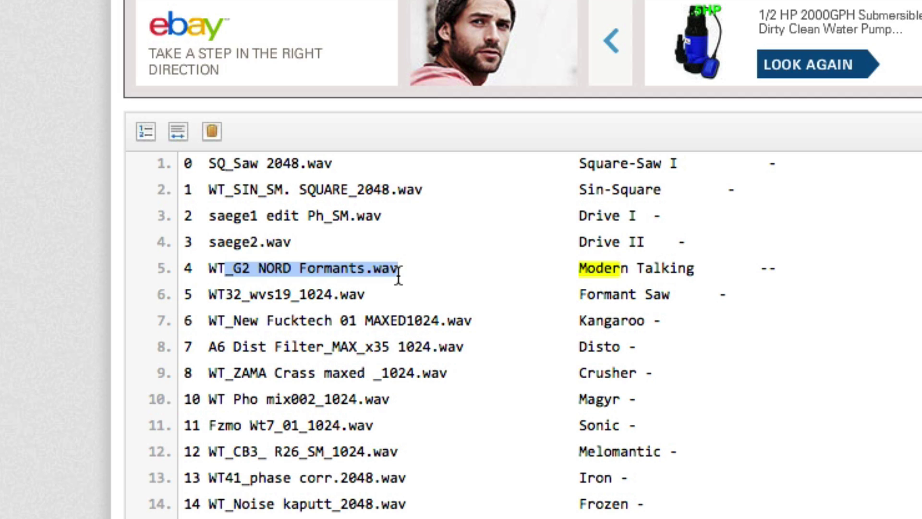
click(399, 277)
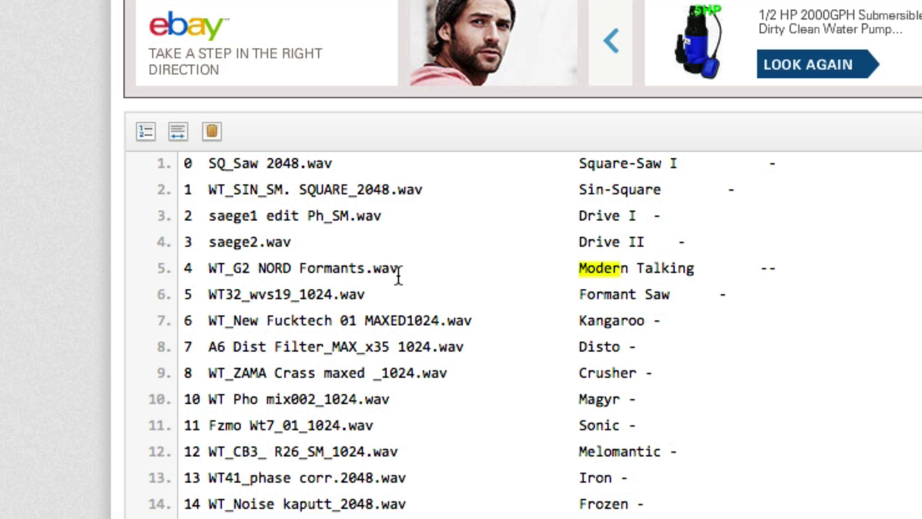
- Switch to Finder and select the extracted WT_G2 NORD Formants.wav file in the massive folder
scroll(399, 278, down, 1)
triple_click(295, 256)
click(295, 255)
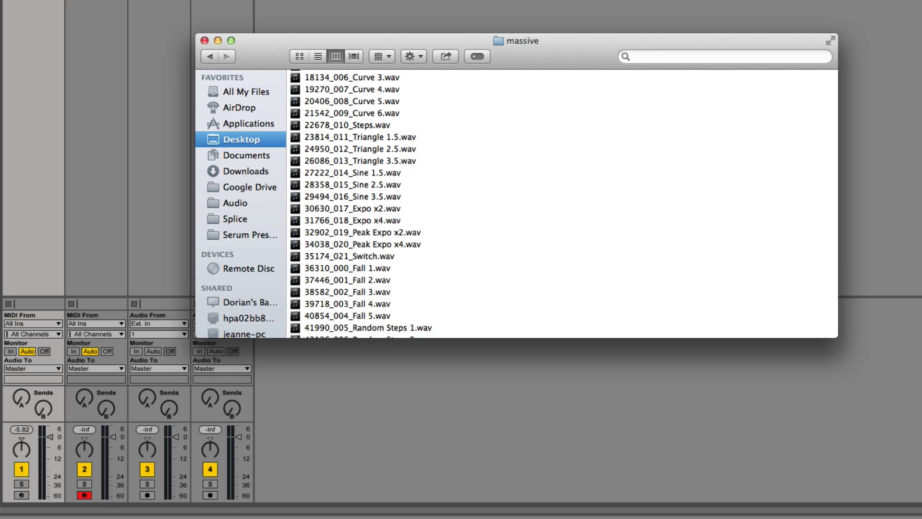
scroll(382, 203, down, 15)
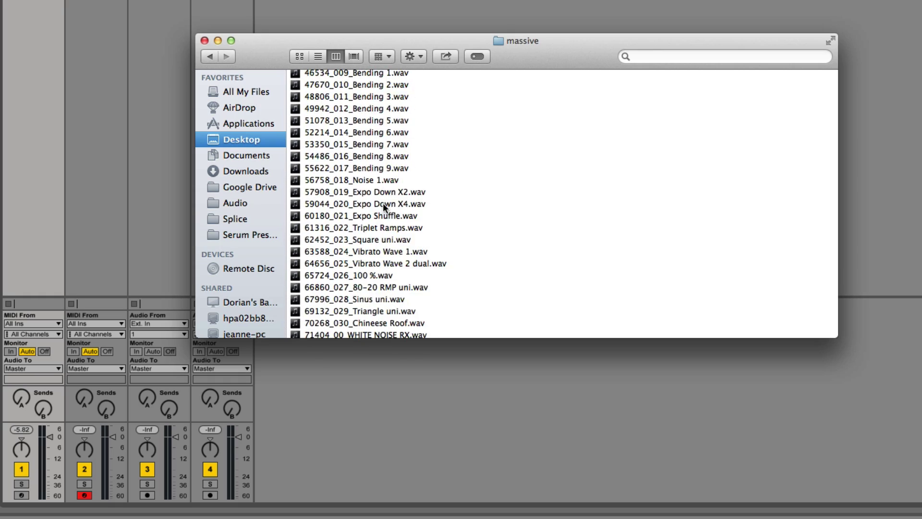
scroll(383, 205, down, 10)
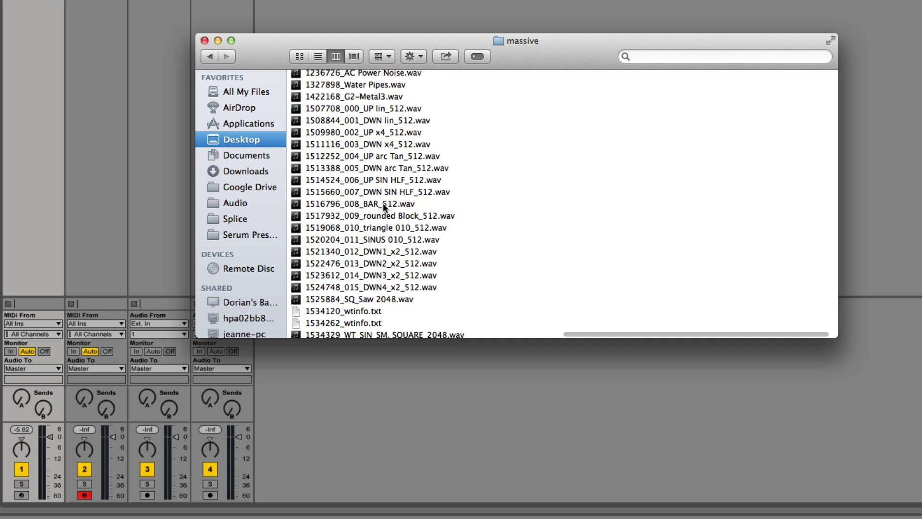
scroll(383, 206, down, 6)
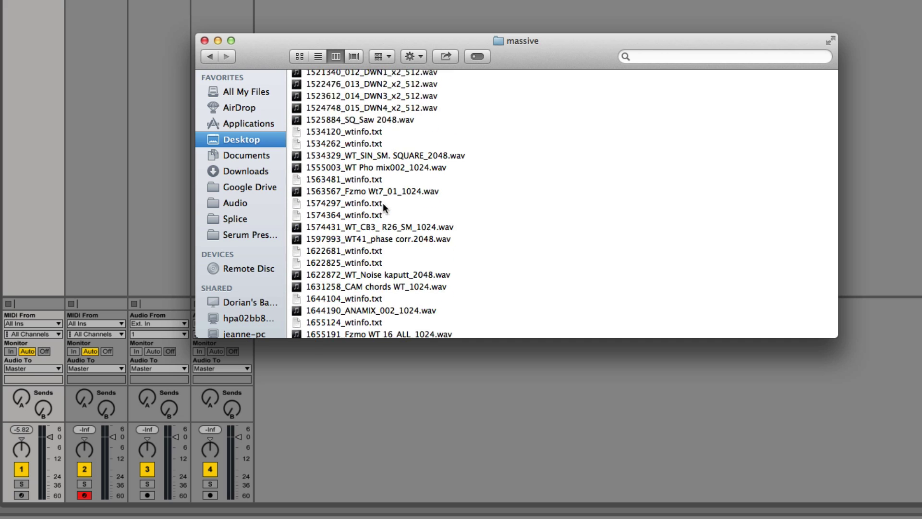
scroll(383, 207, down, 12)
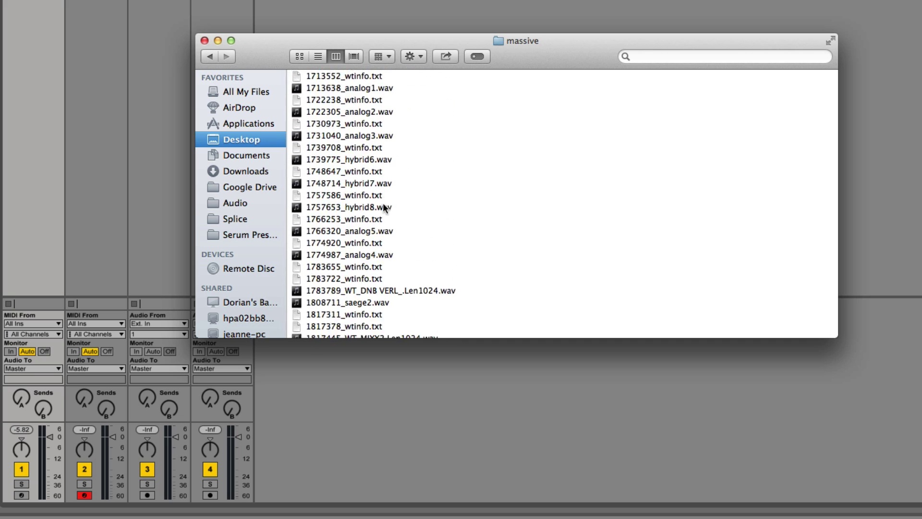
scroll(384, 207, down, 6)
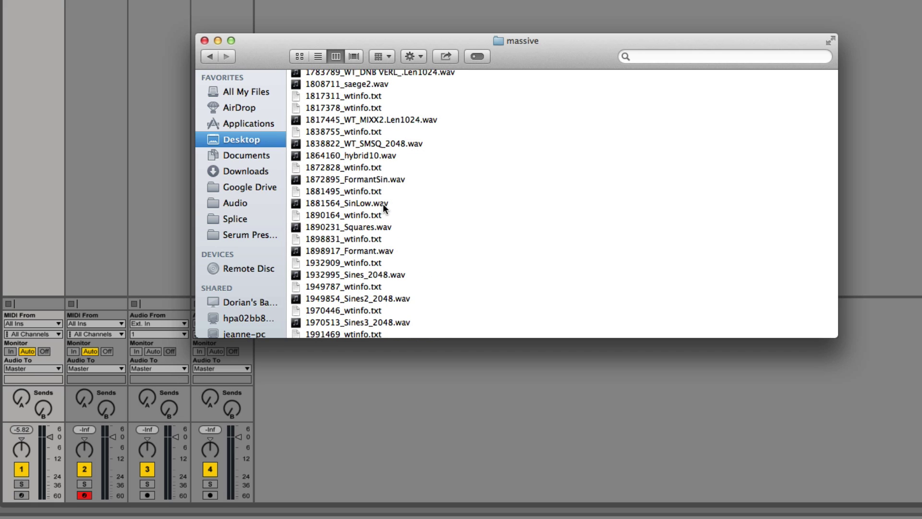
scroll(382, 203, down, 6)
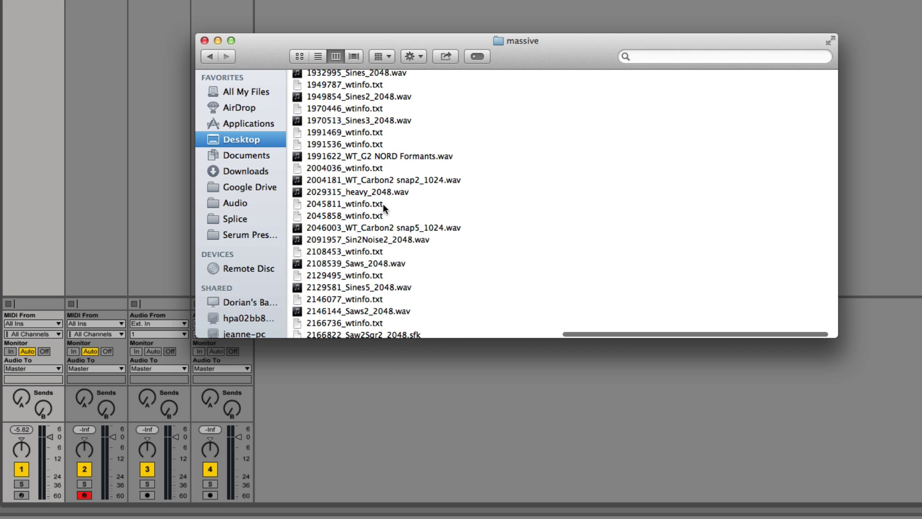
click(359, 157)
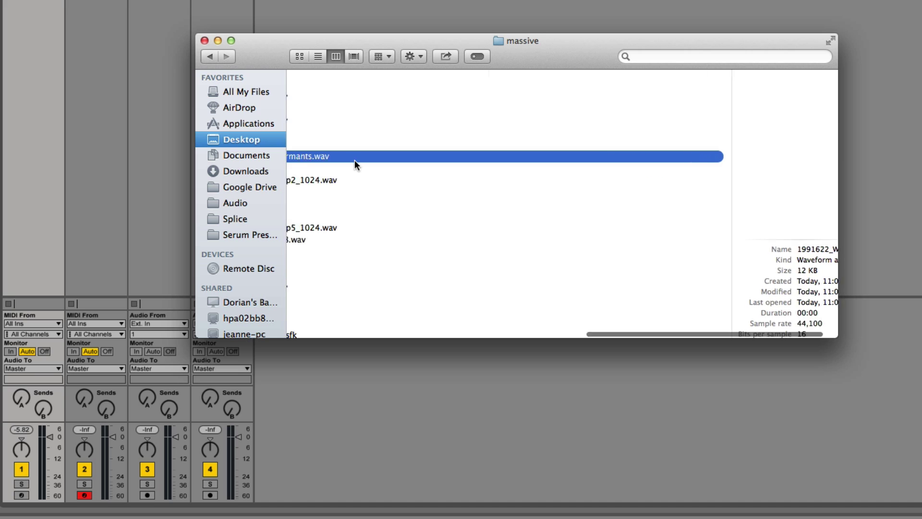
scroll(354, 160, left, 10)
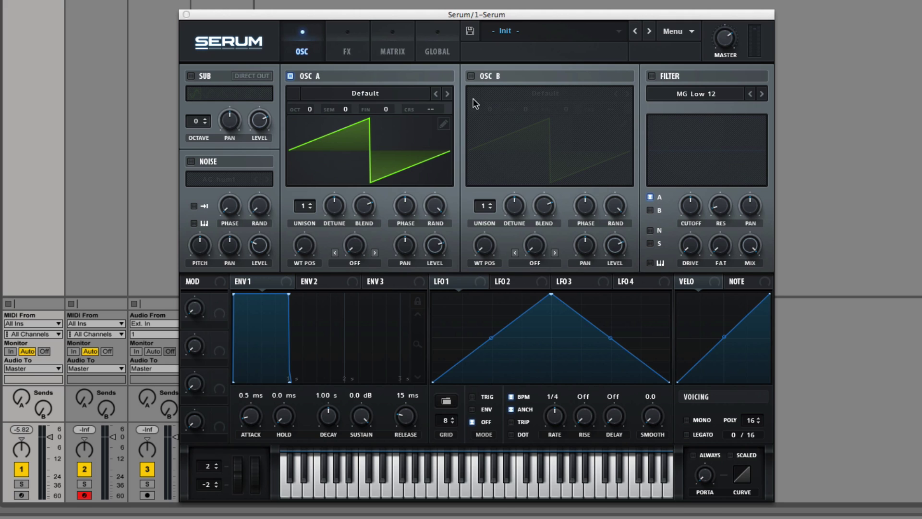
- In Serum, open oscillator A's wavetable editor, enter 2048 as the formula and import WT_G2 NORD Formants.wav from Finder
click(439, 94)
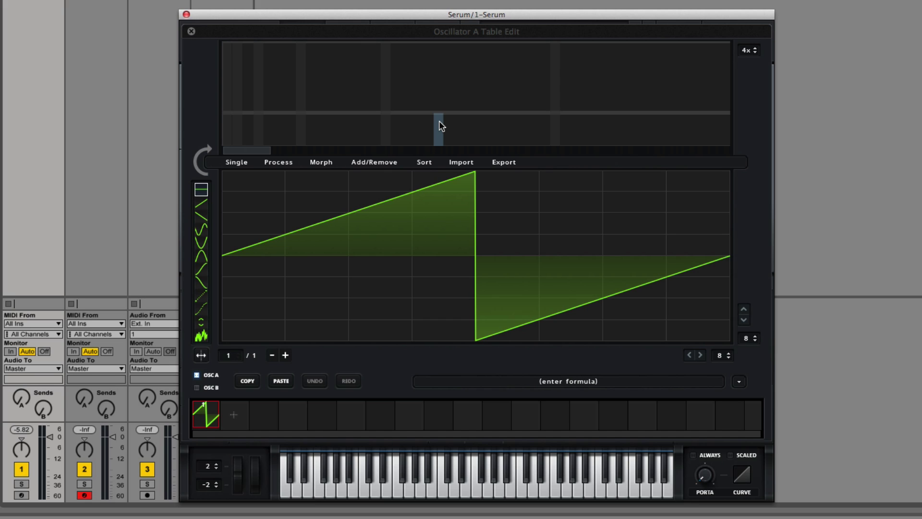
click(581, 383)
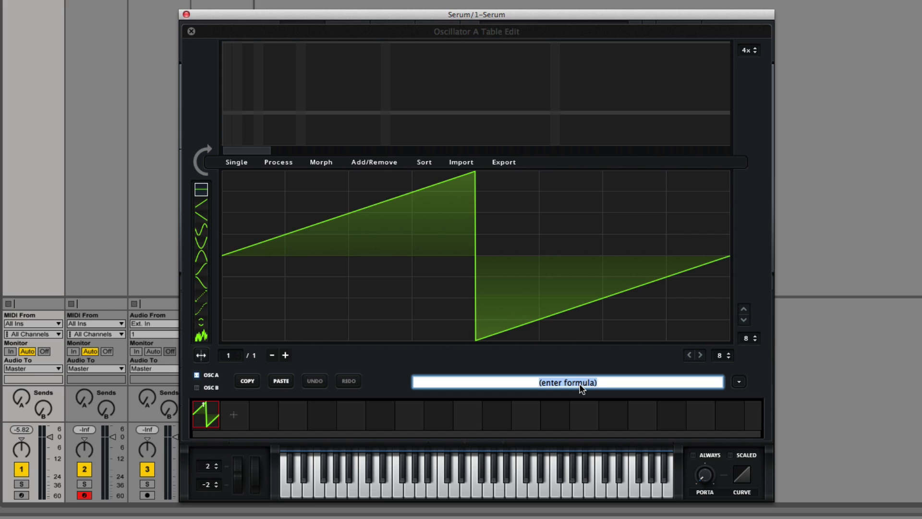
text(2048)
key(Return)
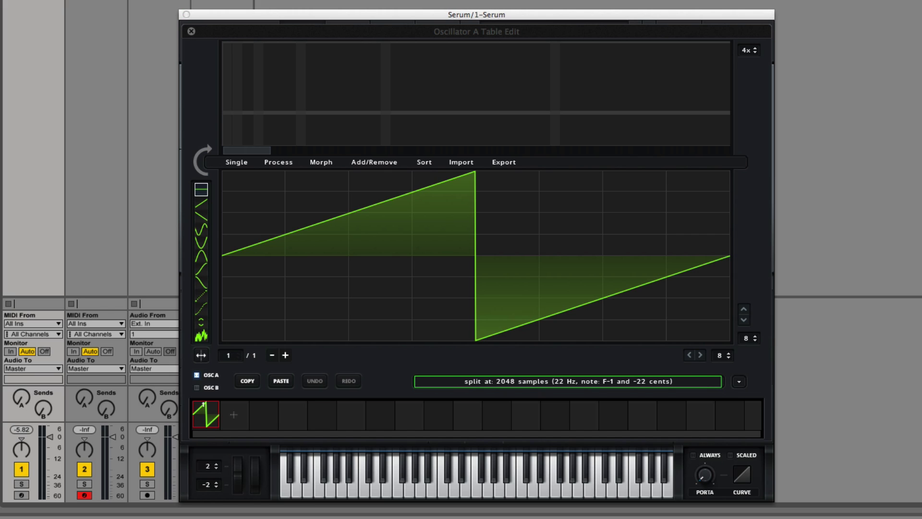
drag(865, 256, 558, 236)
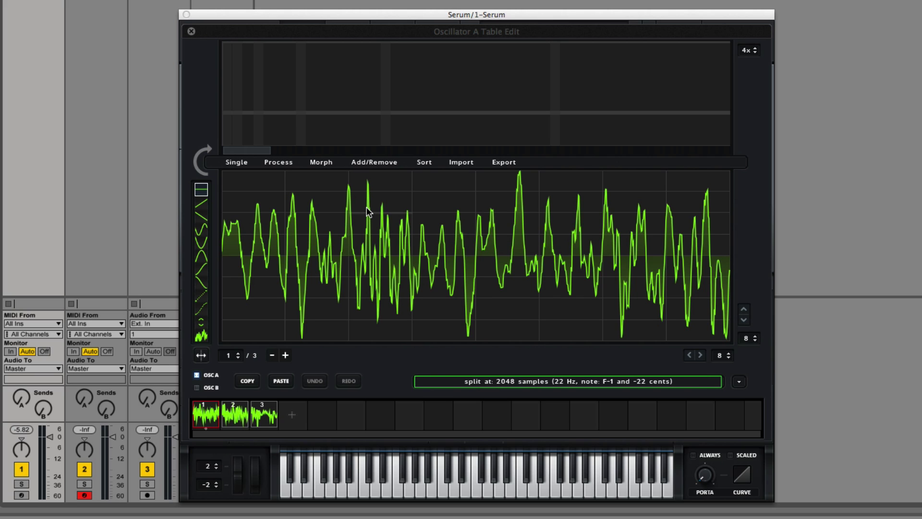
- Arm track 1 in Live, close Serum's table editor and raise oscillator A's WT POS to 2
click(21, 495)
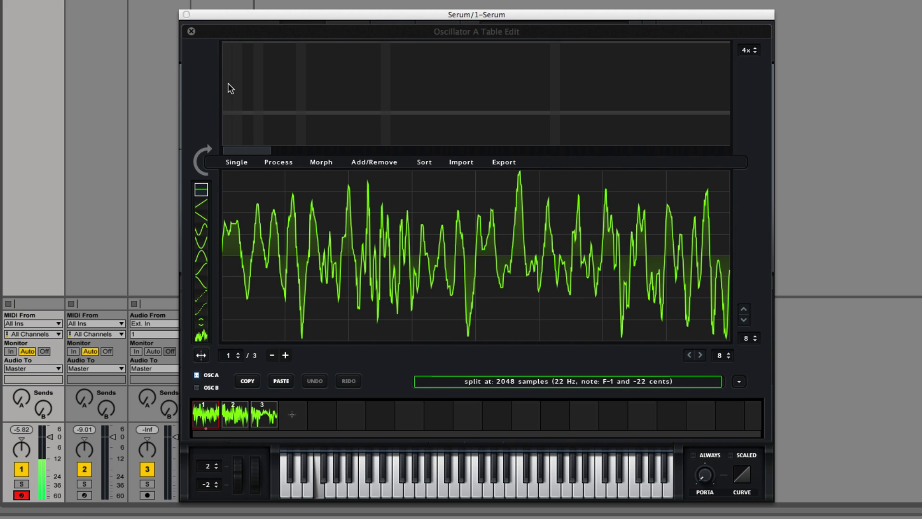
click(191, 31)
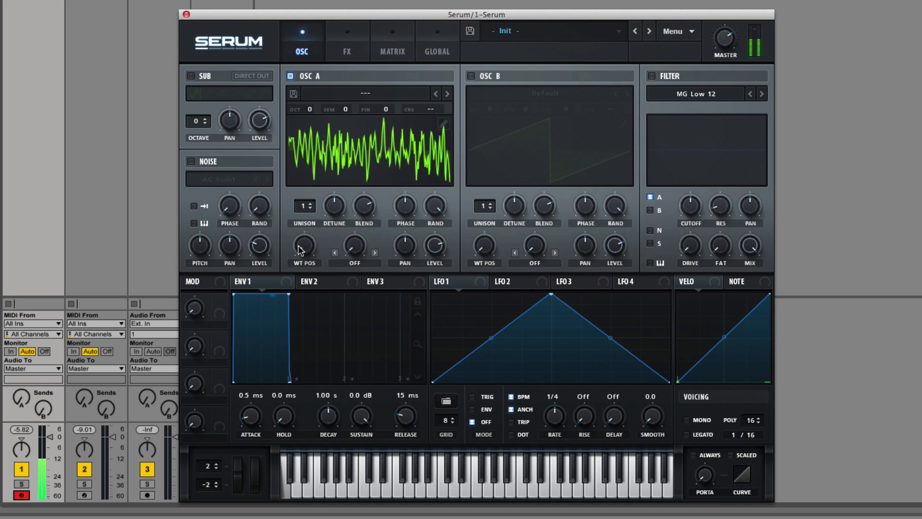
drag(298, 250, 326, 209)
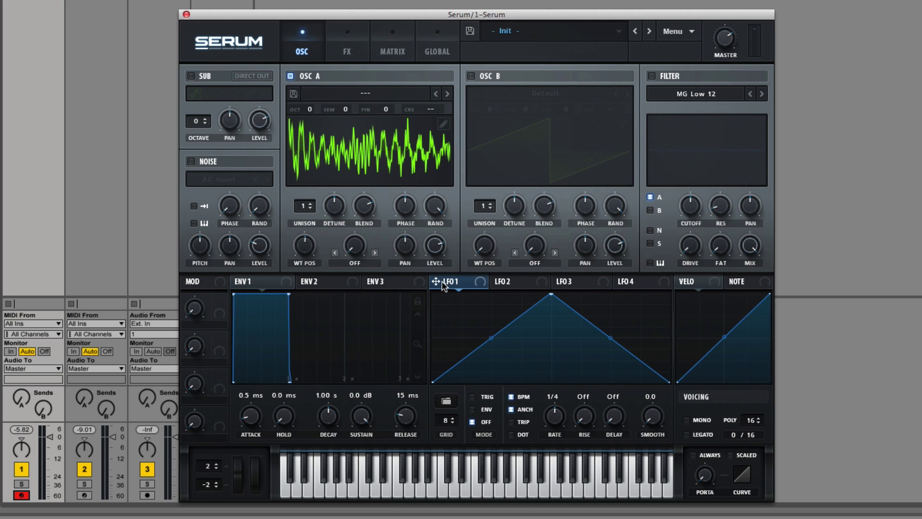
- Assign LFO 1 to oscillator A's WT POS, check the routing in the modulation matrix and widen the modulation to the full range
drag(437, 282, 304, 254)
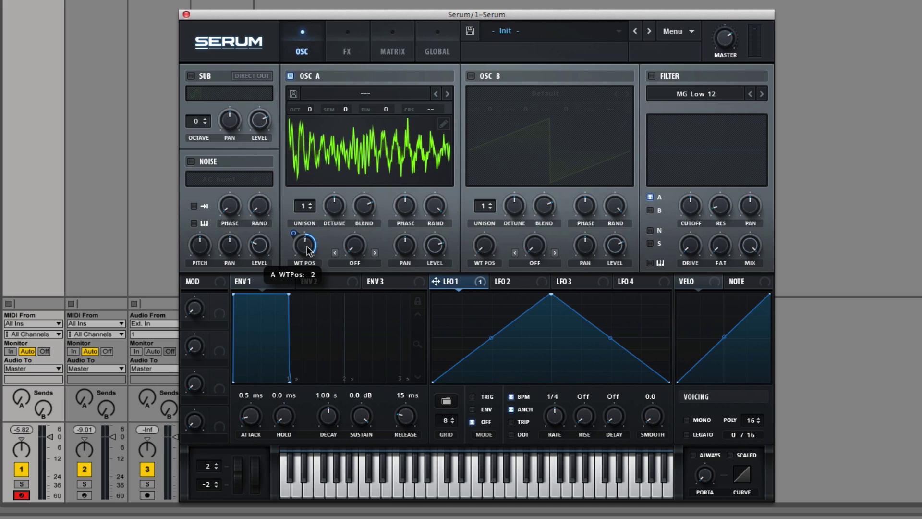
click(403, 52)
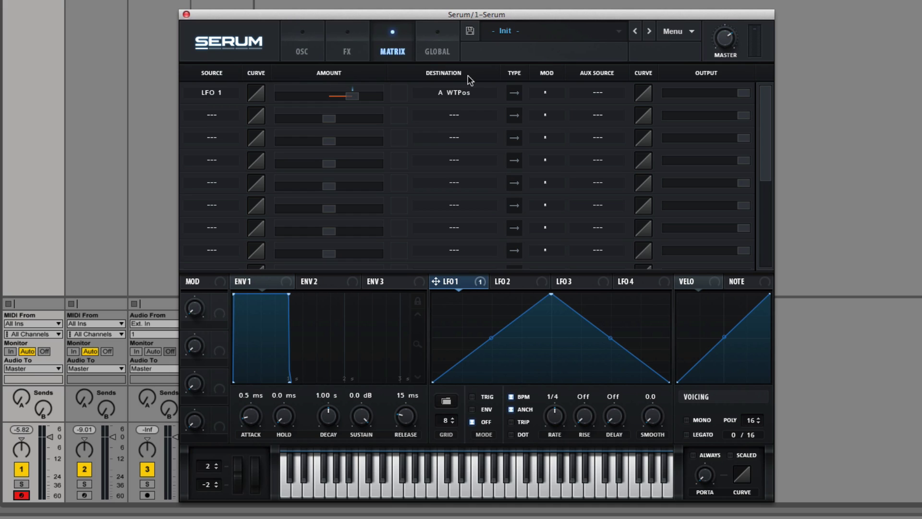
click(293, 53)
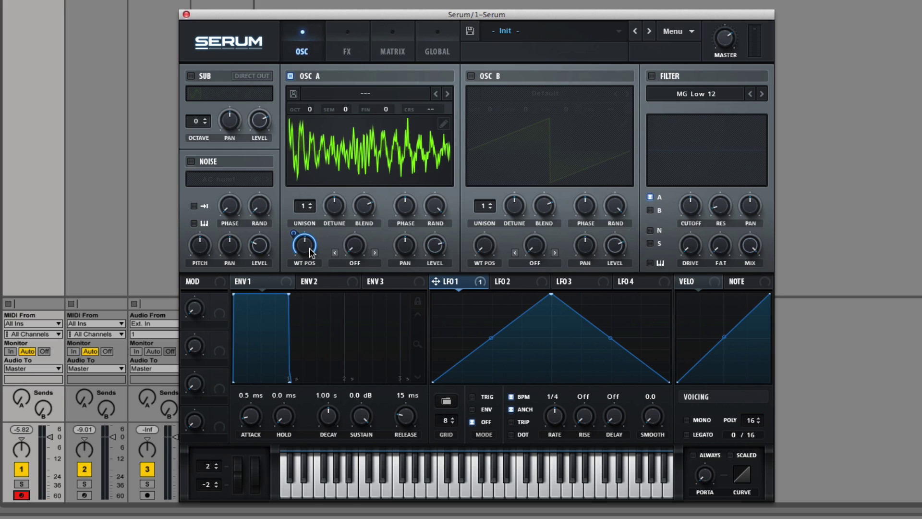
mouse_move(311, 252)
- Create a MIDI clip on the Serum track with one C3 note spanning the clip, and play it
double_click(33, 2)
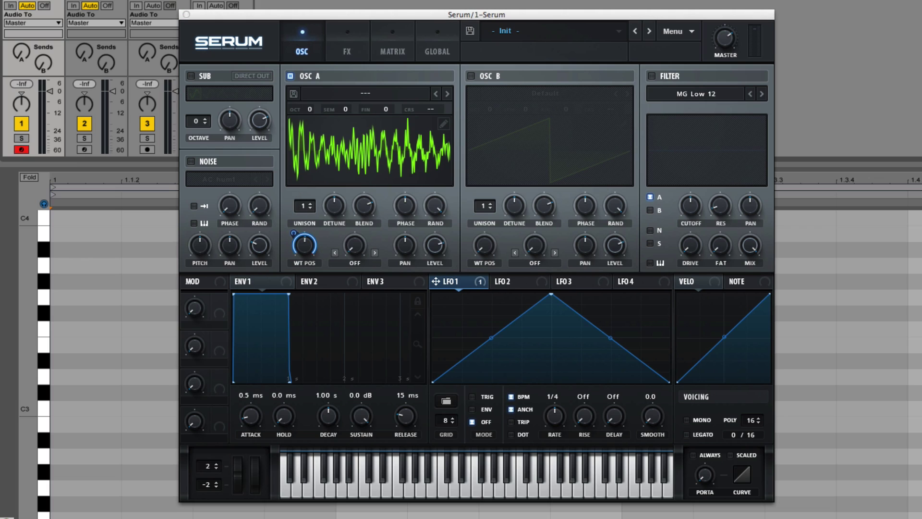
double_click(71, 412)
drag(122, 411, 921, 439)
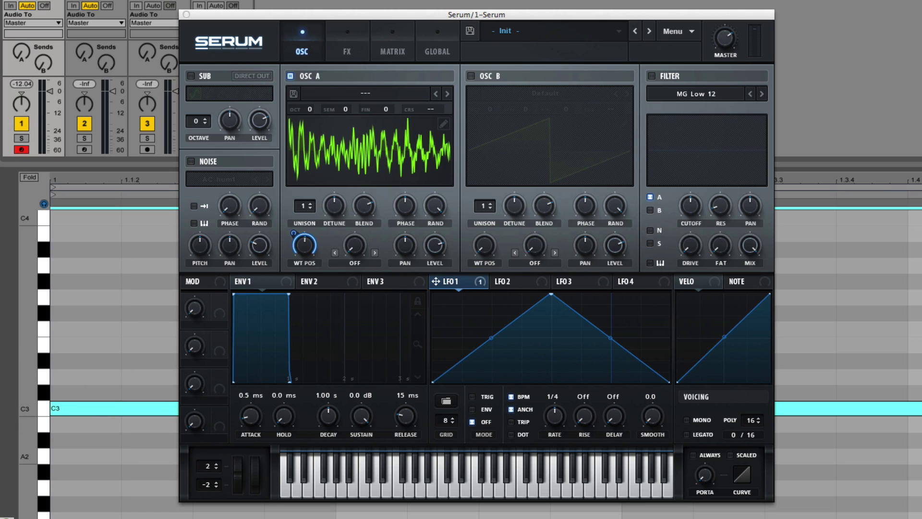
key(space)
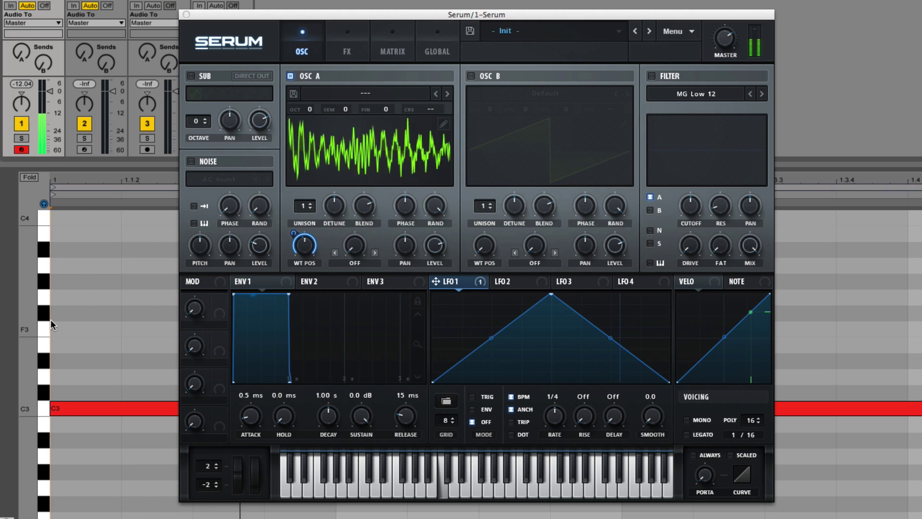
scroll(50, 319, down, 5)
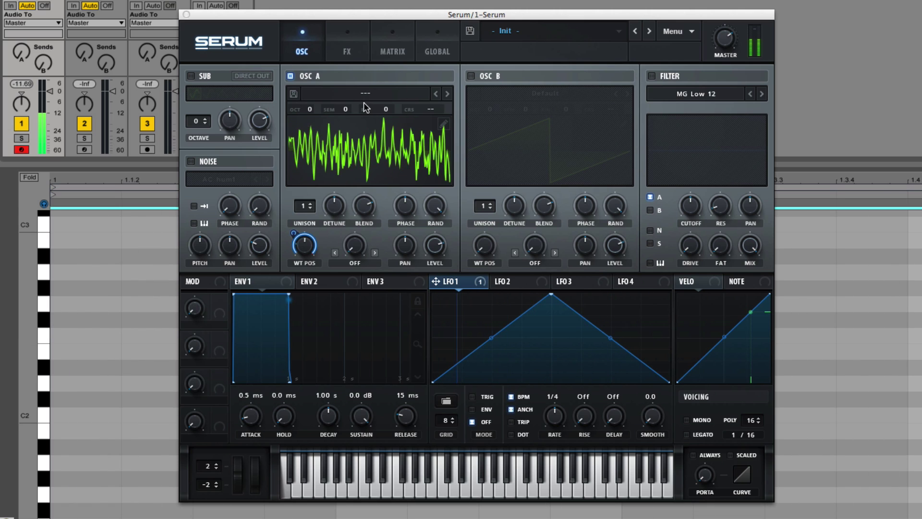
- Open oscillator A's wavetable editor and morph the imported frames with Morph - Crossfade
click(444, 124)
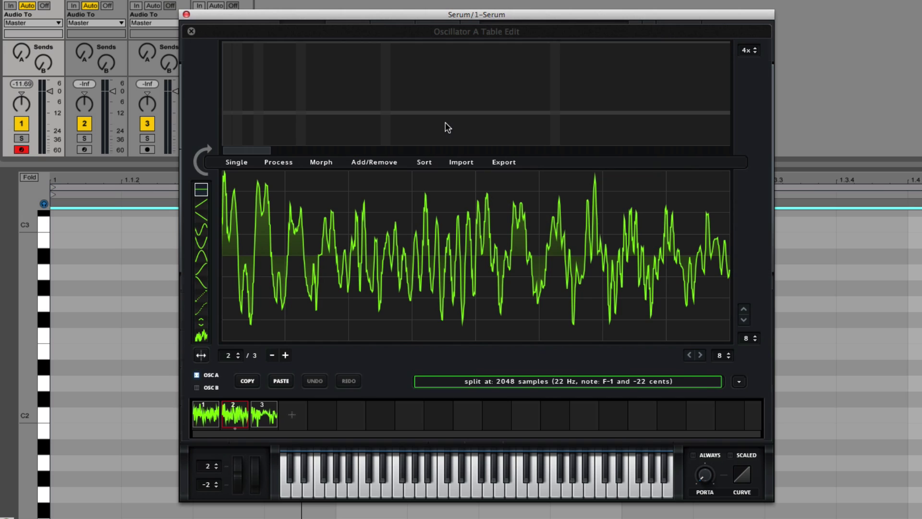
click(320, 160)
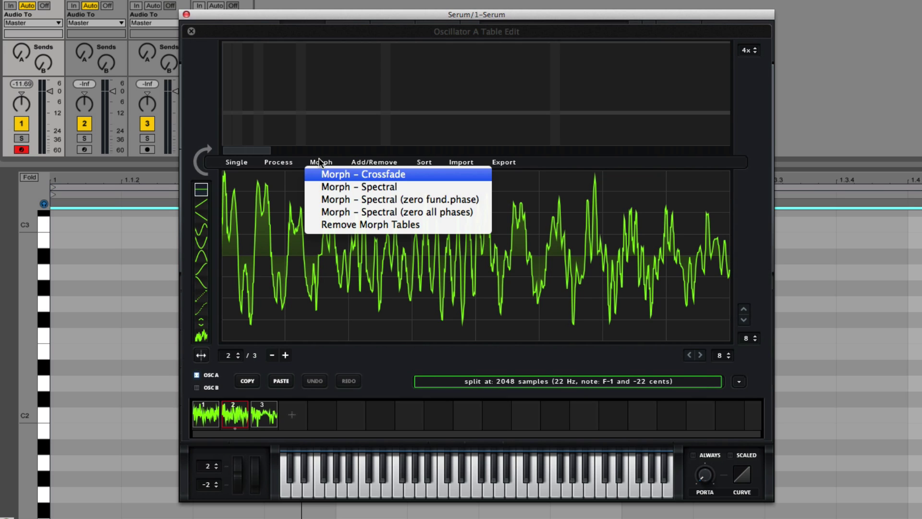
click(337, 176)
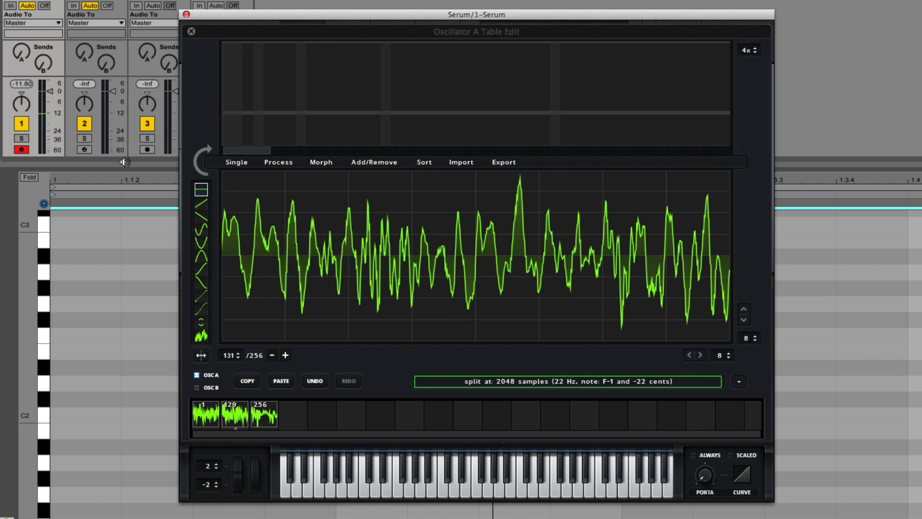
click(169, 415)
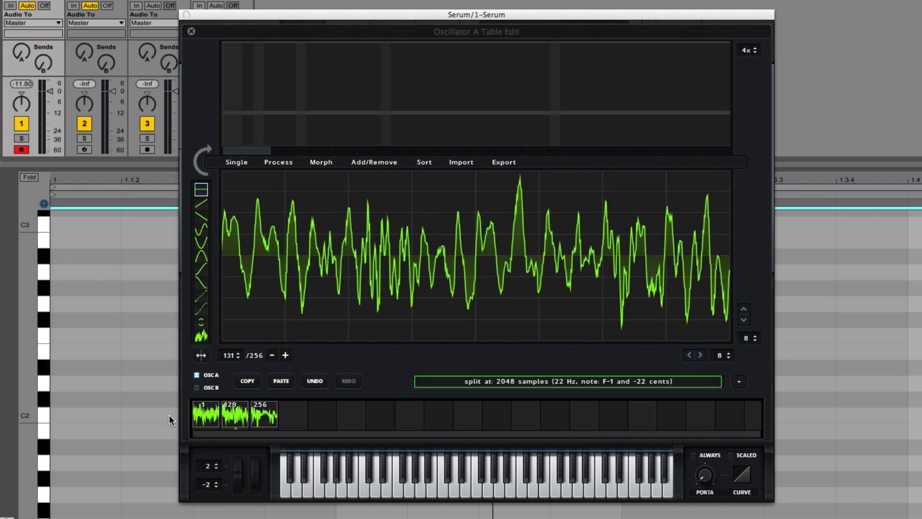
key(z)
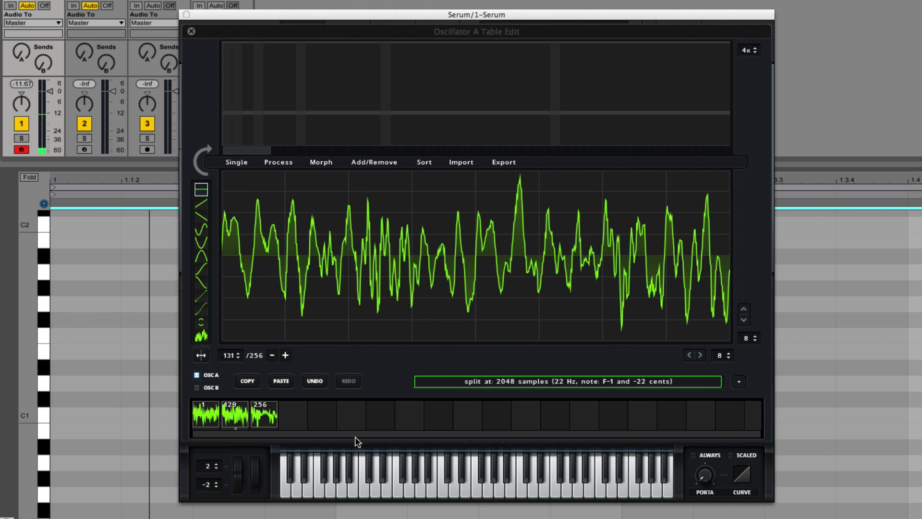
- Set the import split to 1024 samples, reimport the wavetable and morph its frames with Morph - Crossfade
click(512, 383)
text(1024)
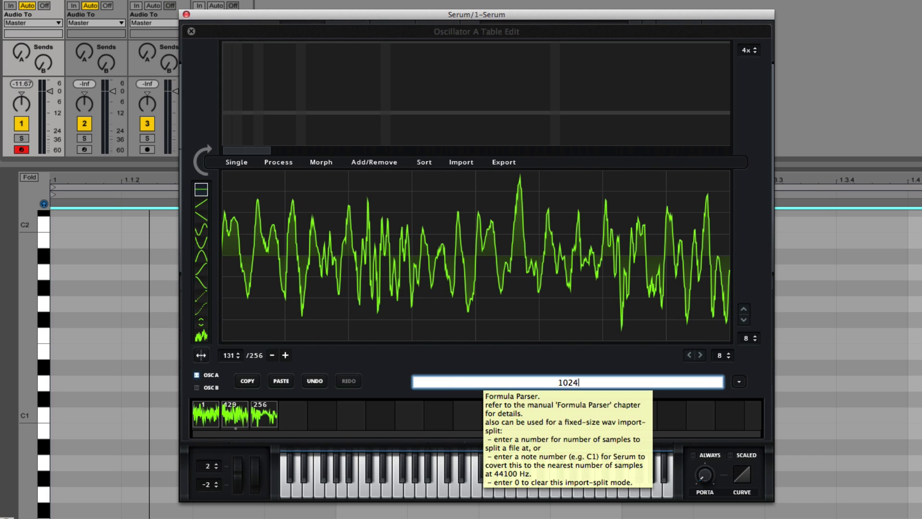
key(Return)
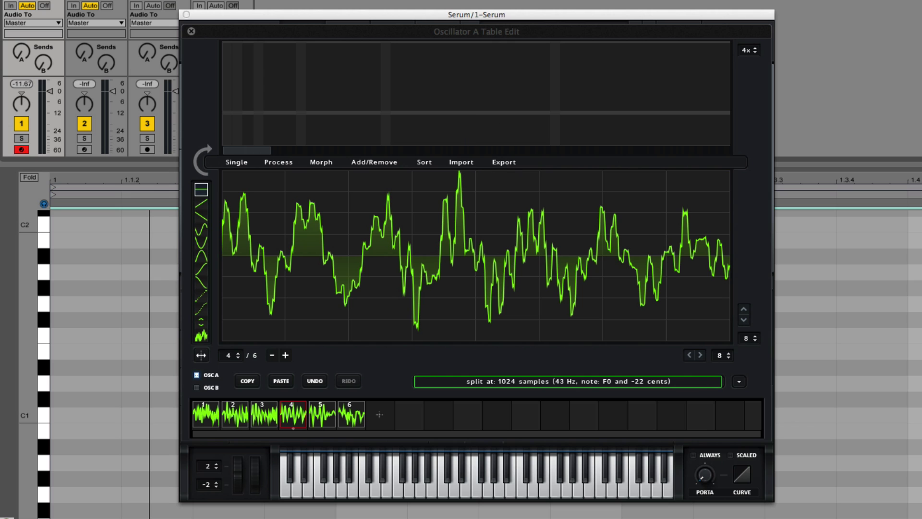
click(326, 162)
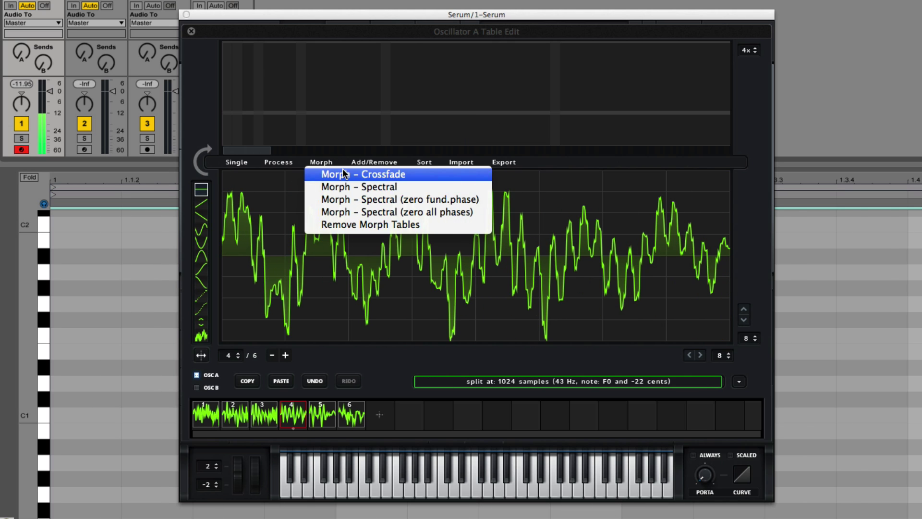
click(344, 174)
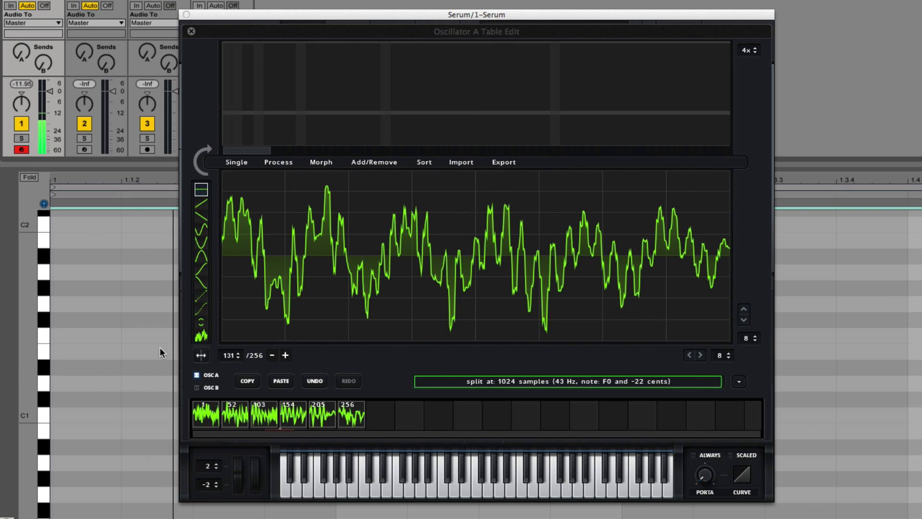
click(119, 361)
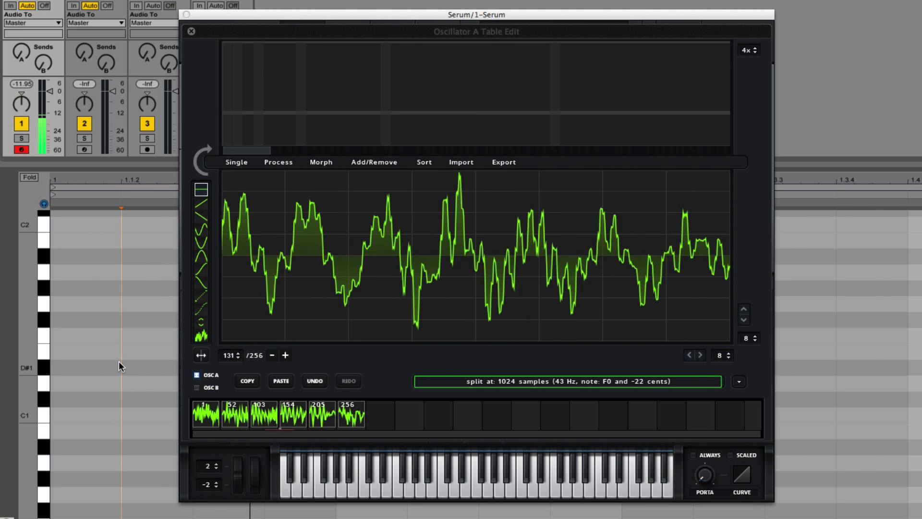
key(super+z)
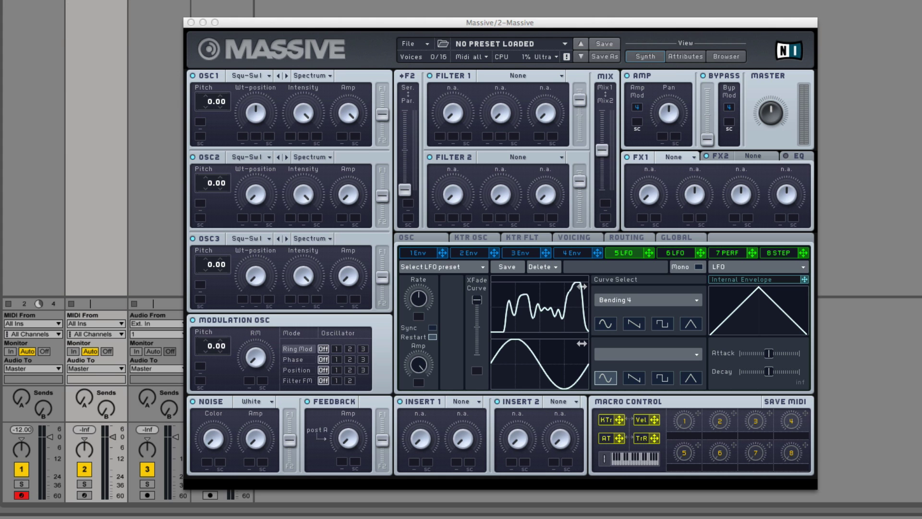
- In Massive, set OSC1's wavetable to Modern Talking and solo track 2 in Live
click(259, 75)
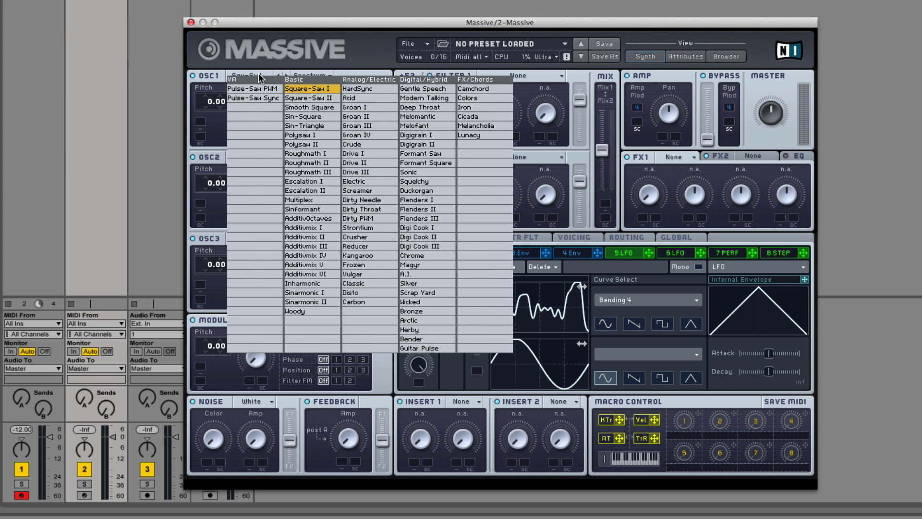
click(448, 96)
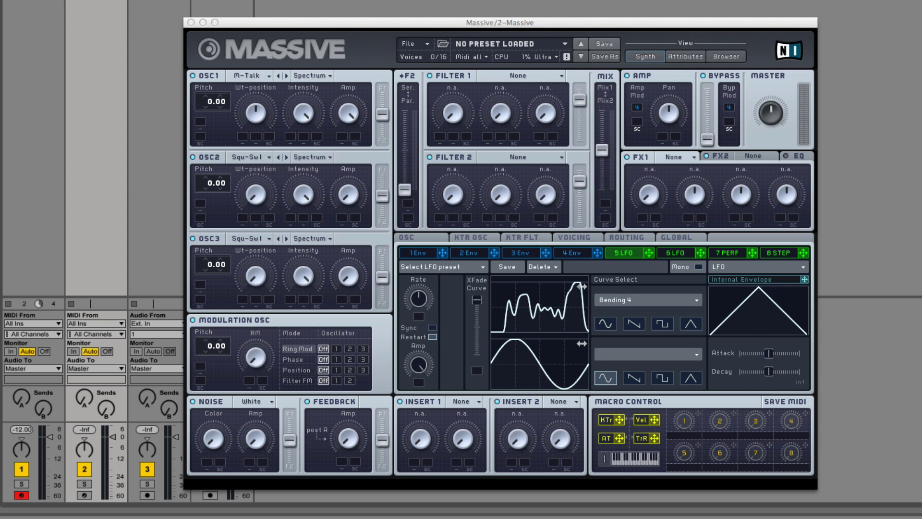
click(82, 485)
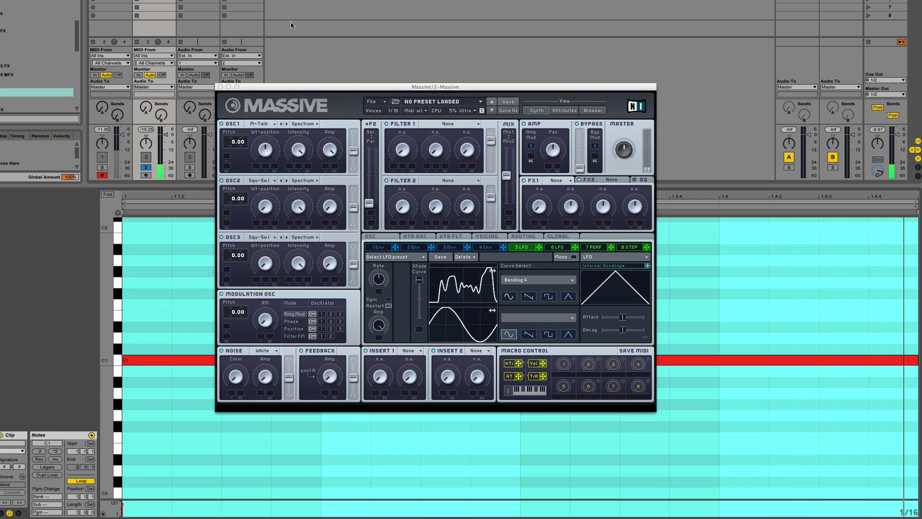
- Draw an OSC1-Position envelope in the Massive clip, rising from minimum to maximum at 1.3 and back to minimum at the end, and start playback
drag(266, 87, 363, 4)
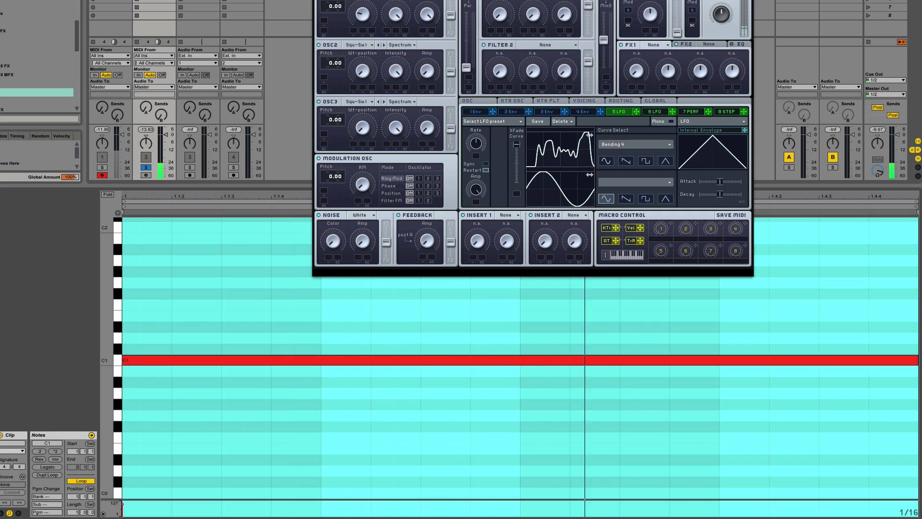
click(18, 513)
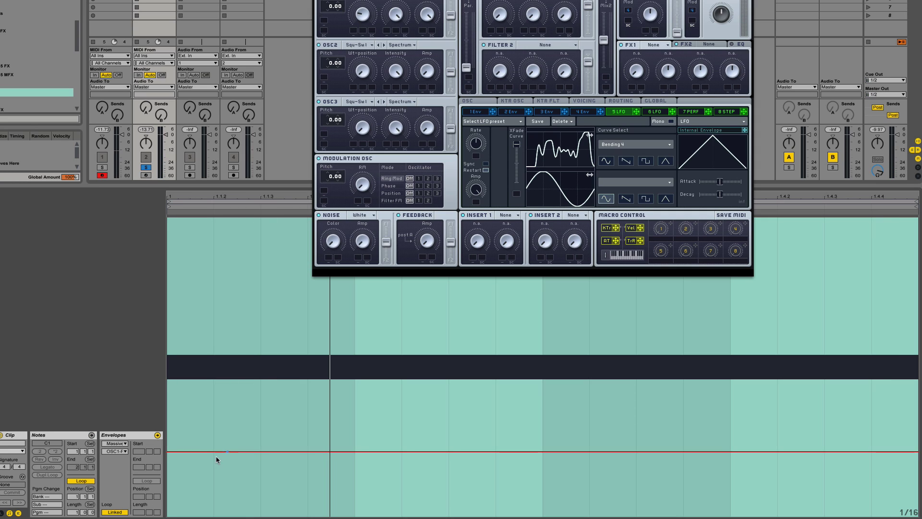
drag(196, 453, 185, 515)
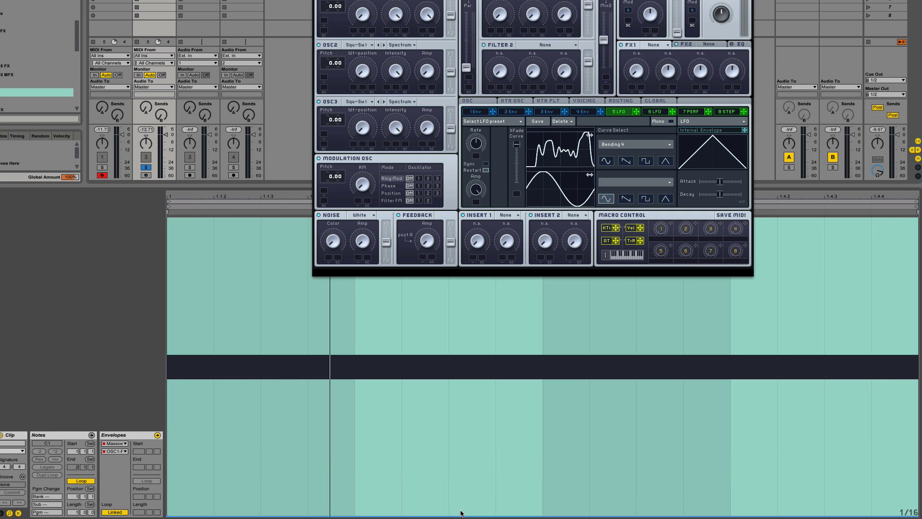
drag(544, 516, 547, 229)
drag(548, 1, 231, 1)
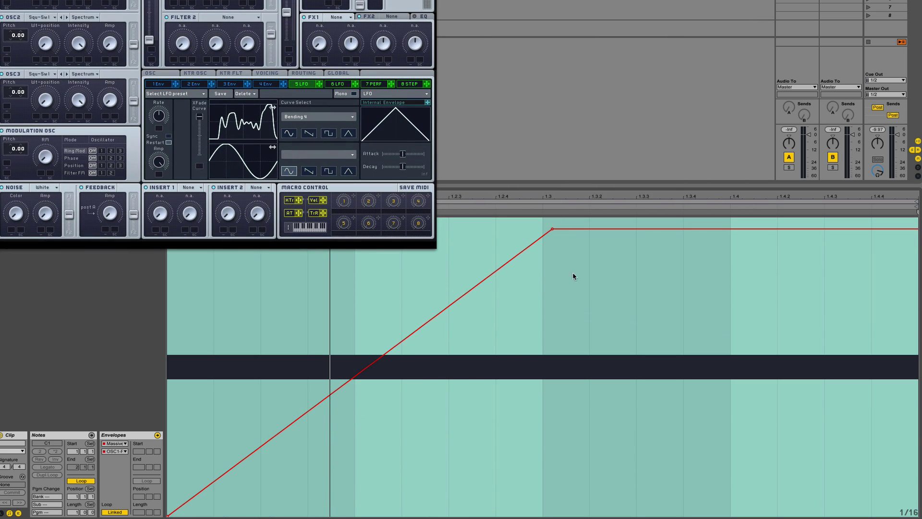
click(586, 251)
drag(551, 228, 543, 218)
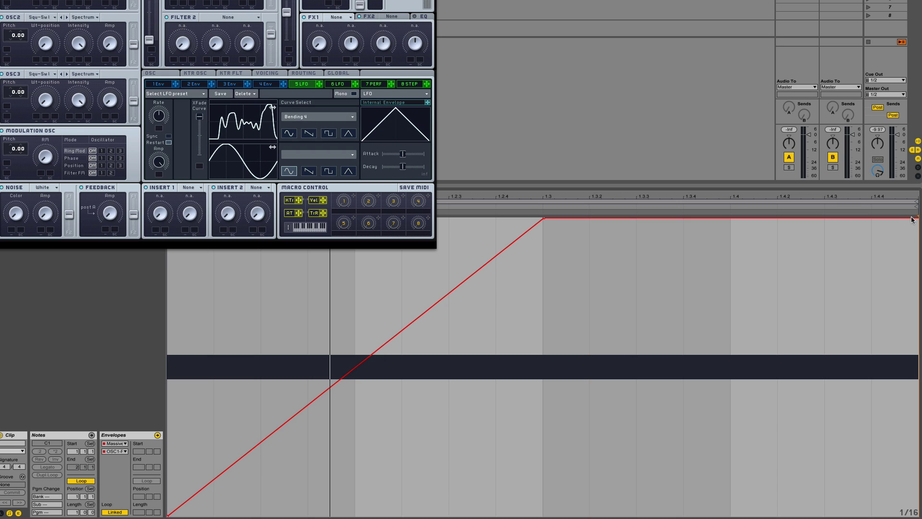
drag(917, 219, 918, 516)
drag(216, 1, 612, 50)
key(space)
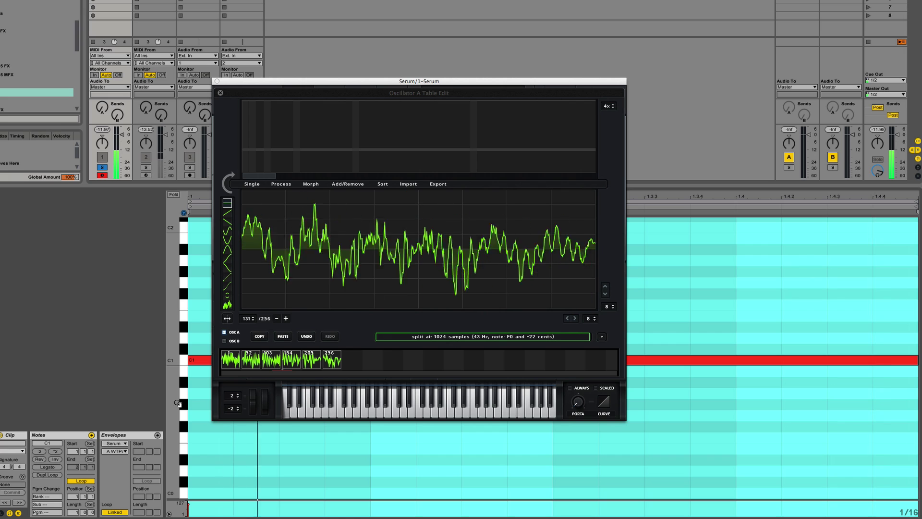
- Transpose the note in the Serum clip down one octave to C0
click(211, 452)
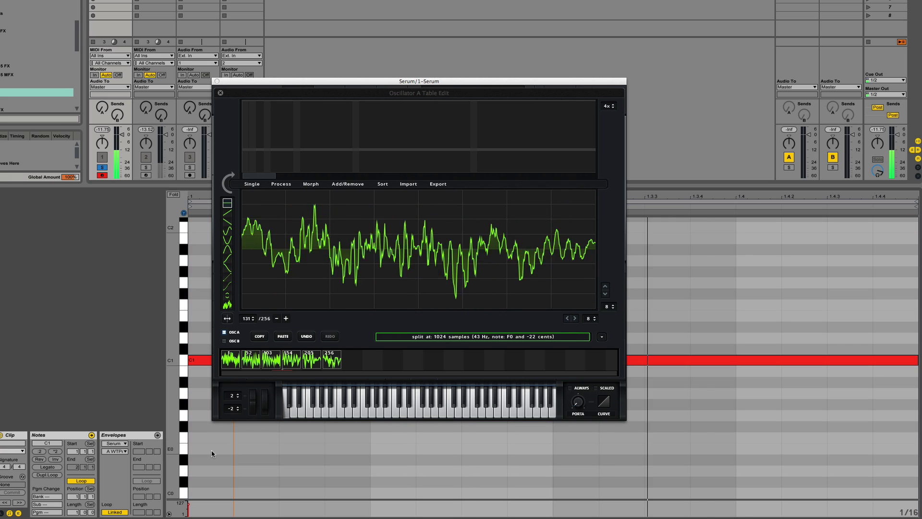
key(super+a)
key(shift+Down)
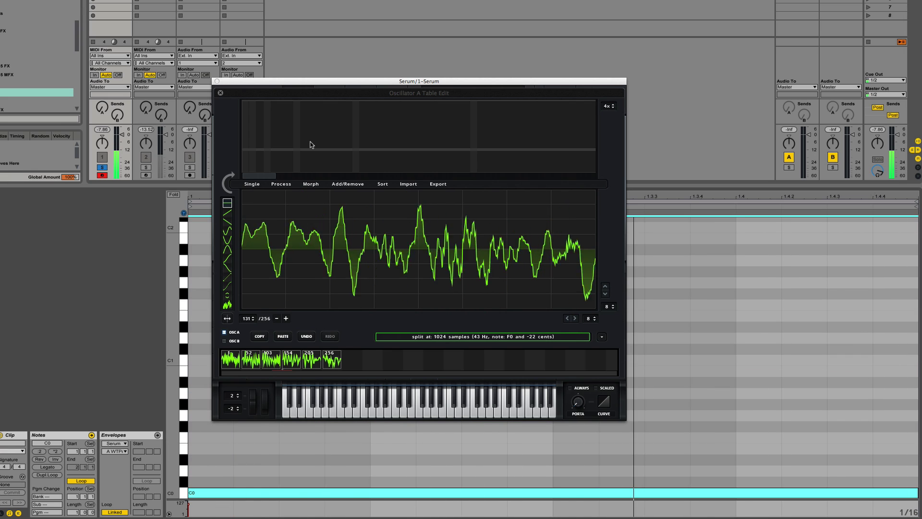
- Close Serum's table editor, slow LFO 1 to an unsynced rate of 0.1 Hz and solo track 2
click(220, 94)
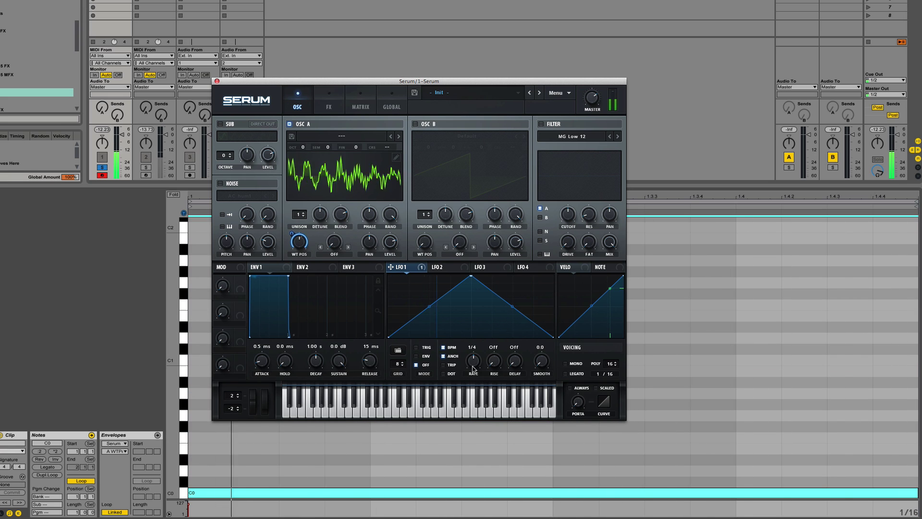
drag(473, 363, 472, 392)
click(146, 167)
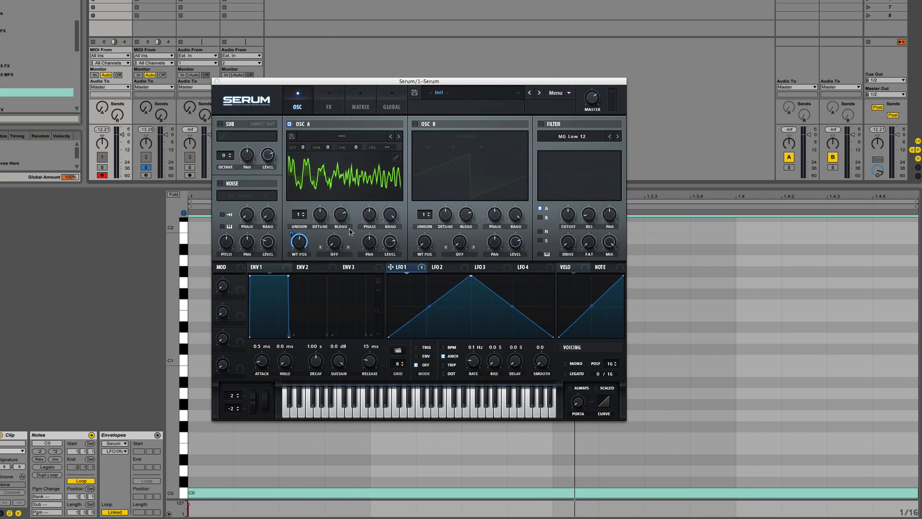
- Remove the LFO 1 modulation from oscillator A's WT POS and reopen the MIDI clip on the Serum track
right_click(302, 245)
click(334, 275)
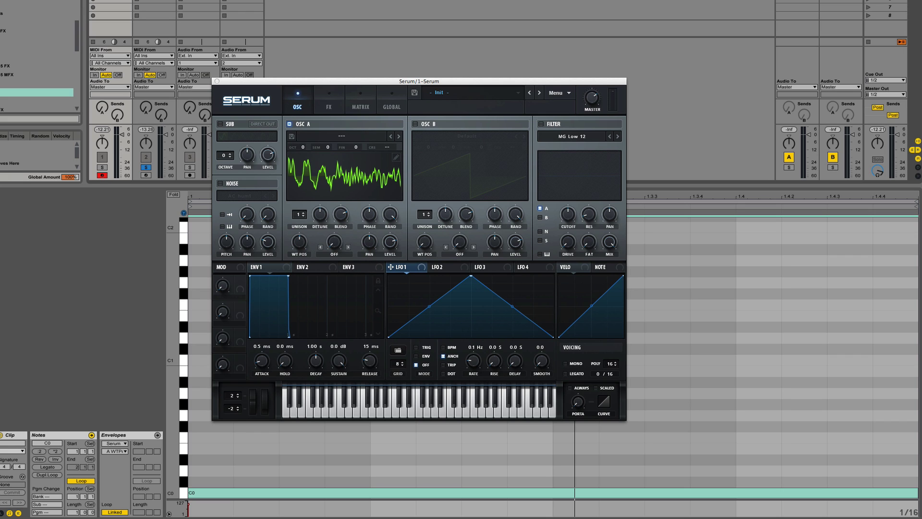
key(shift+Tab)
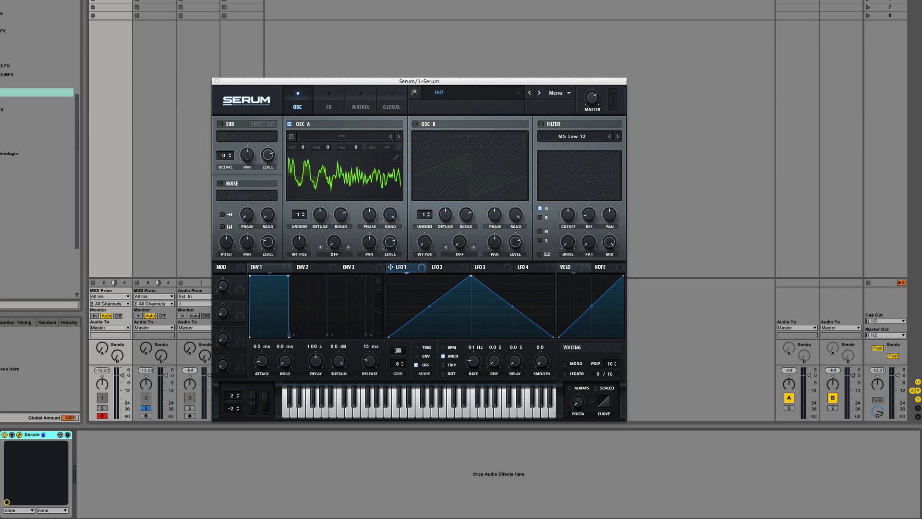
click(155, 1)
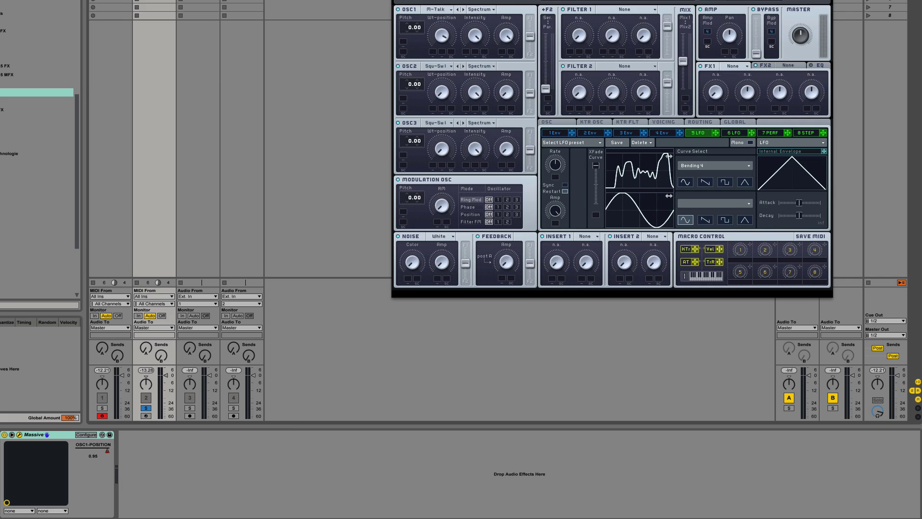
click(110, 2)
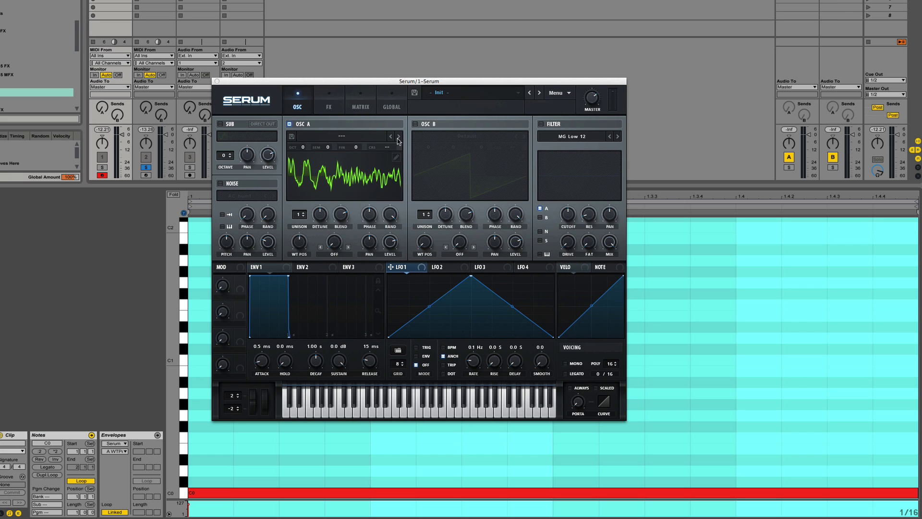
- Draw a WT POS envelope for oscillator A in the Serum clip, rising from minimum to maximum at 1.3 and back to minimum, and play it
click(19, 513)
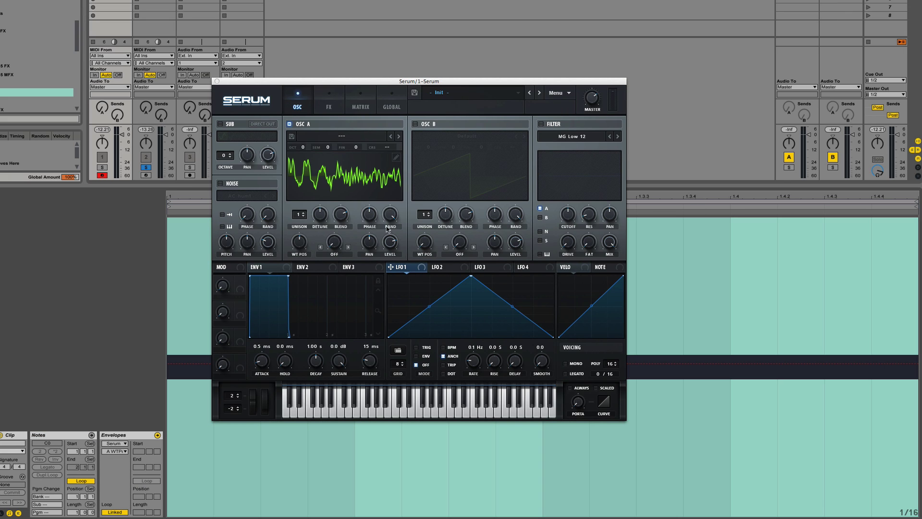
drag(299, 246, 300, 228)
click(907, 314)
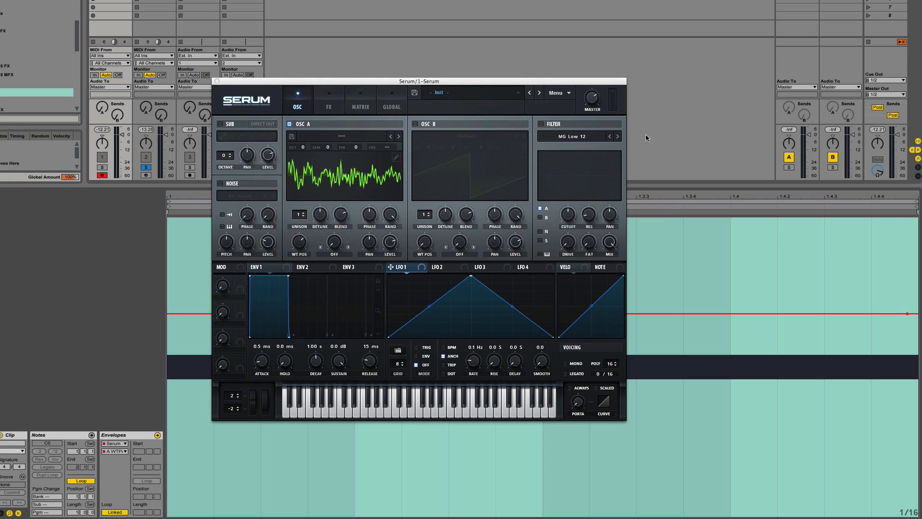
drag(520, 85, 913, 0)
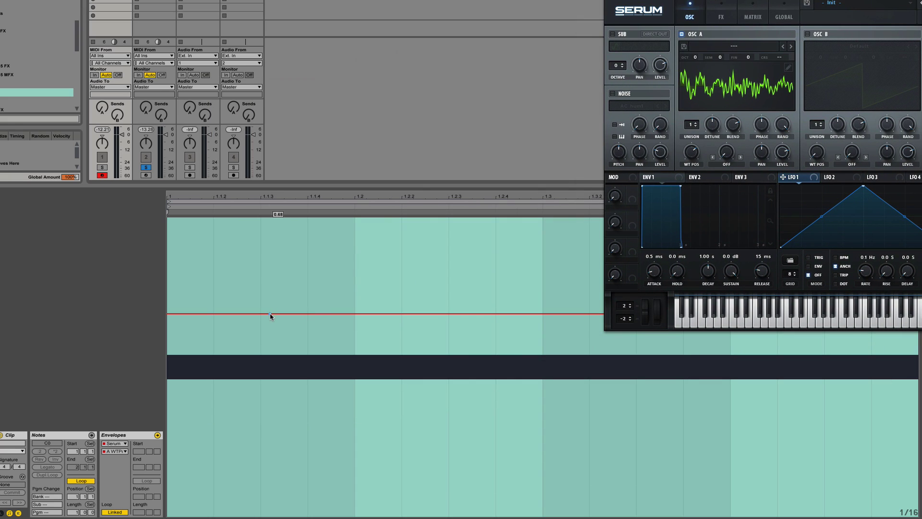
drag(545, 314, 543, 219)
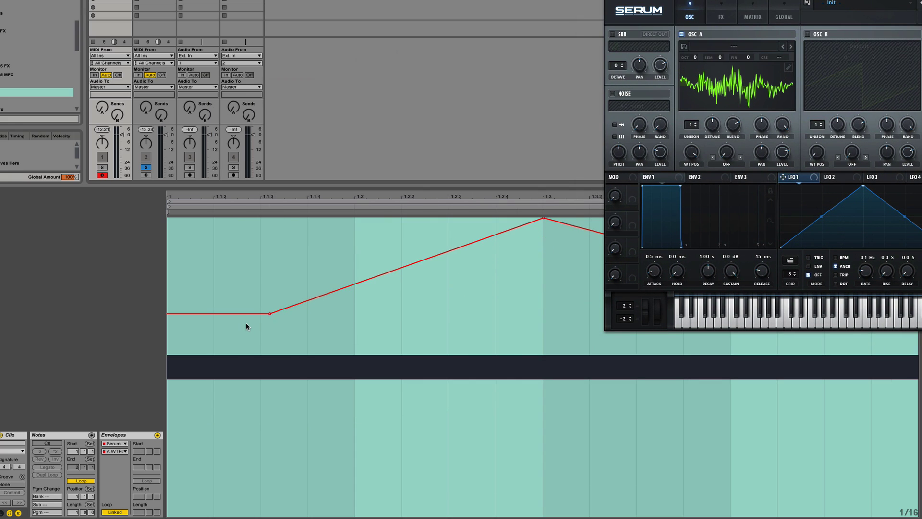
drag(269, 314, 169, 516)
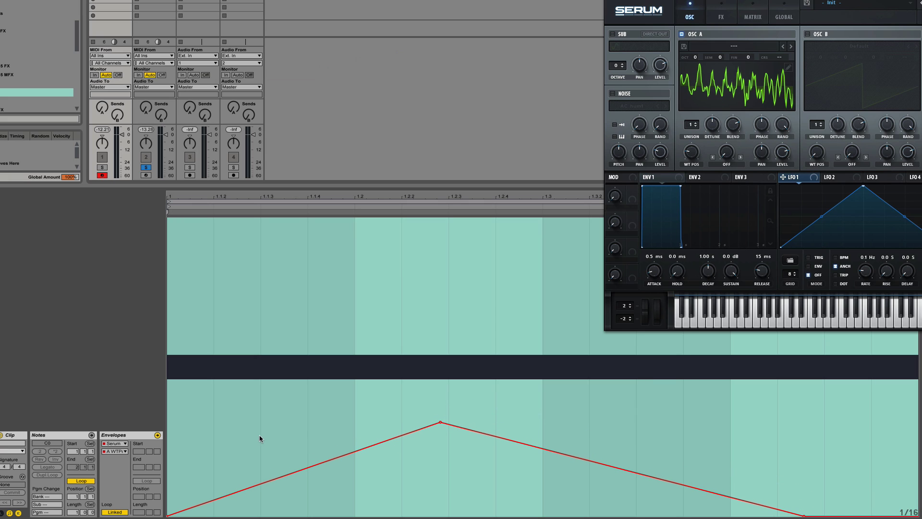
click(428, 383)
mouse_move(439, 422)
mouse_down()
mouse_move(482, 356)
mouse_move(543, 218)
mouse_up()
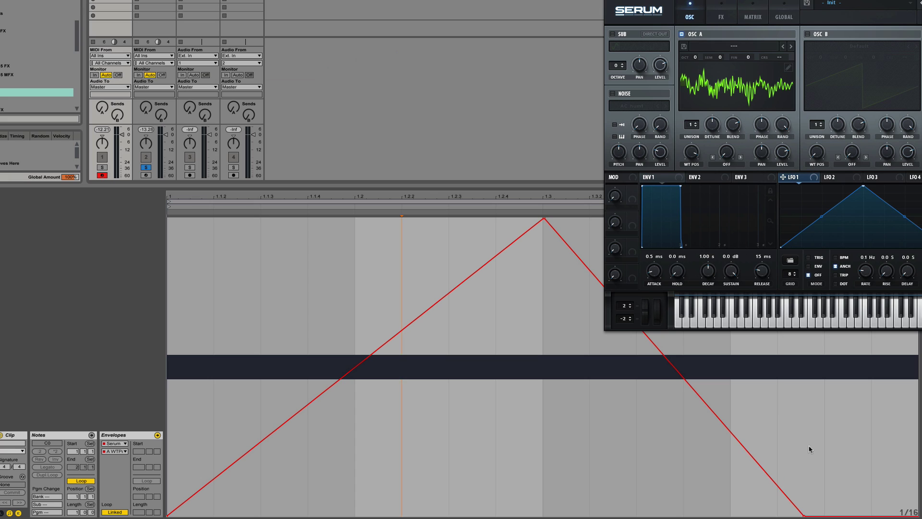
drag(804, 517, 912, 518)
key(space)
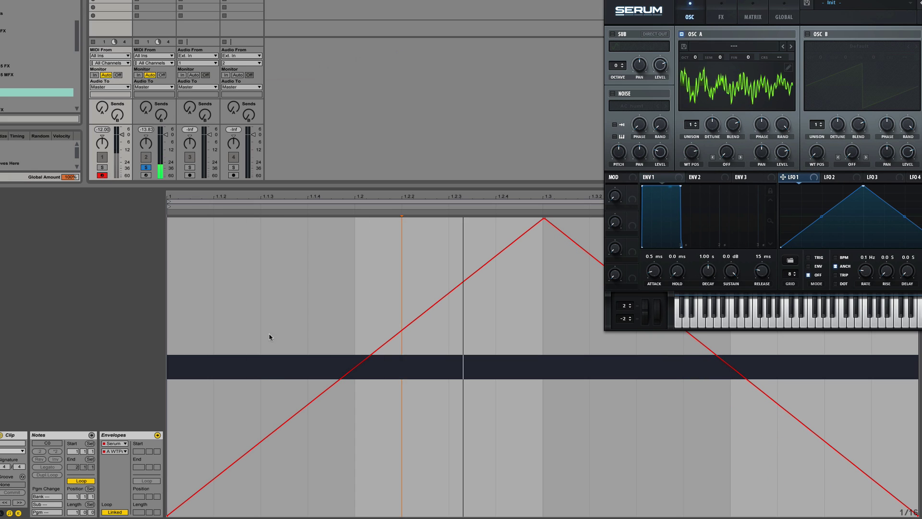
- Solo the Serum track to hear its position sweep and bring the whole Serum window into view
click(102, 167)
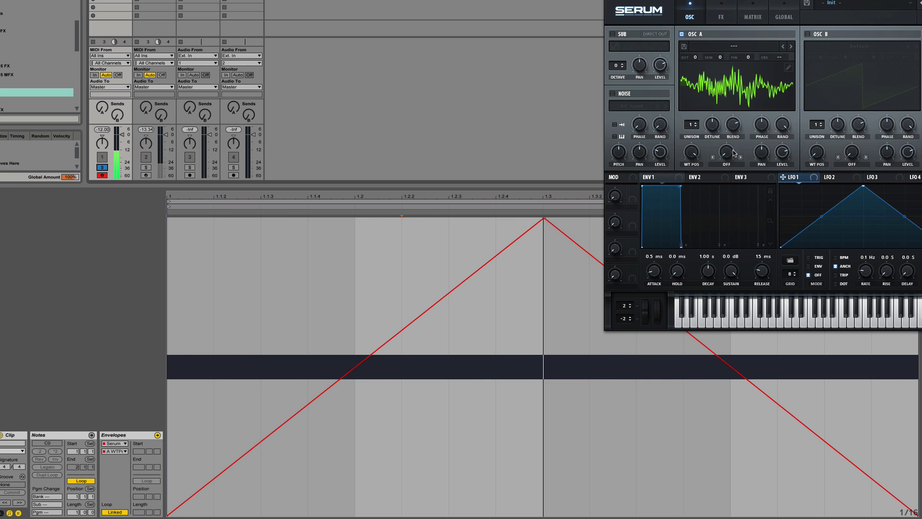
click(786, 154)
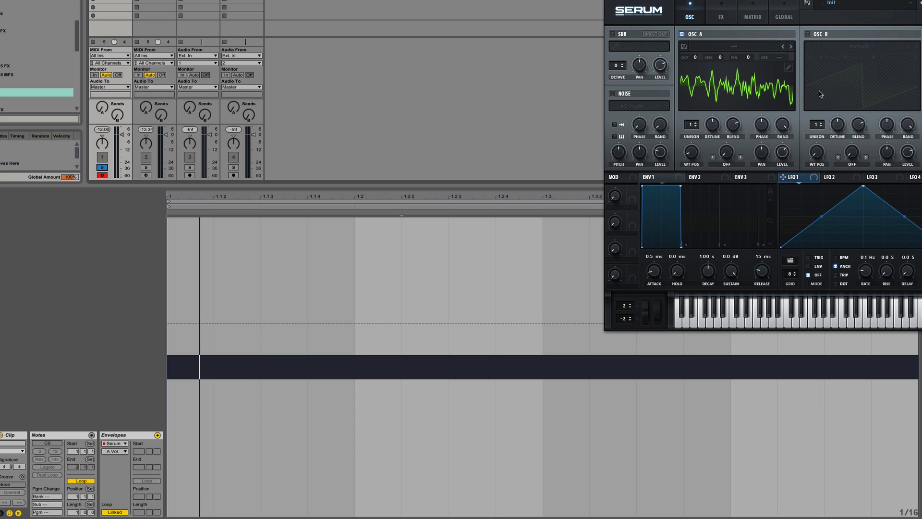
drag(854, 2, 473, 5)
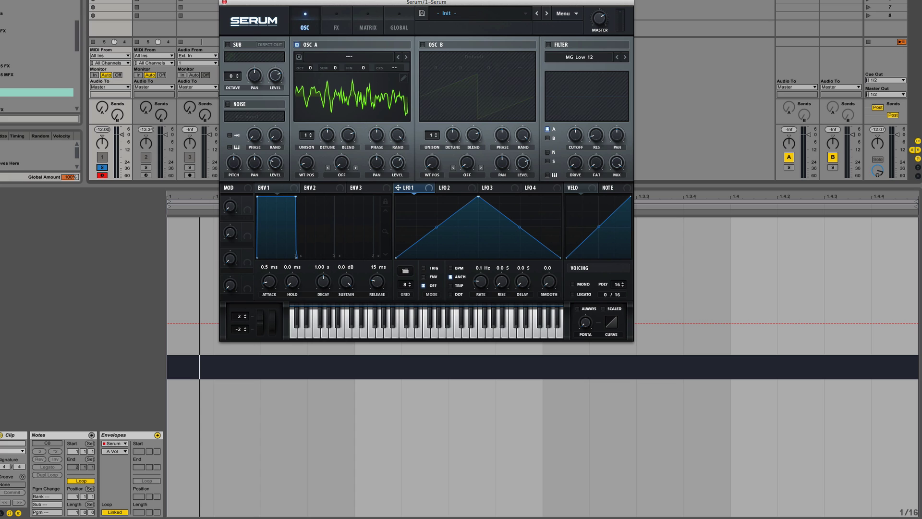
- Switch to Finder and examine the Massive wavetable files and their colour labels in the User_Massive folder
key(super+alt+p)
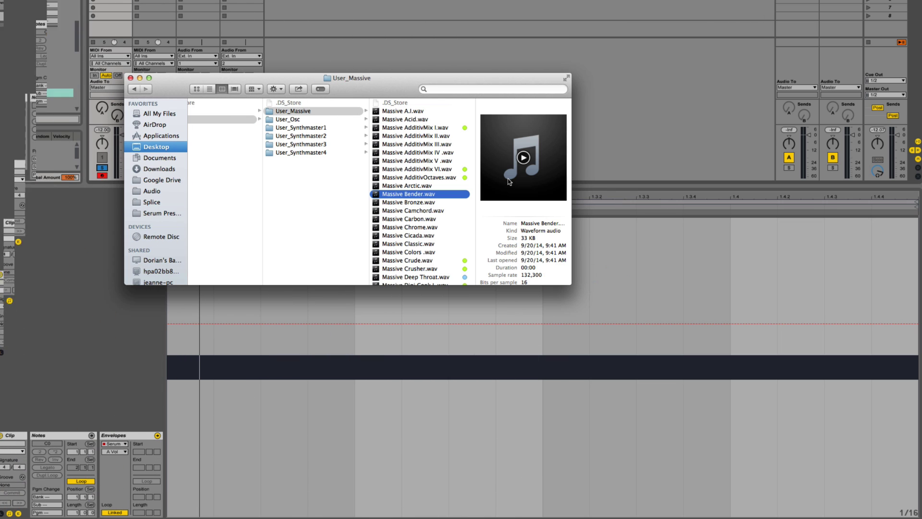
key(space)
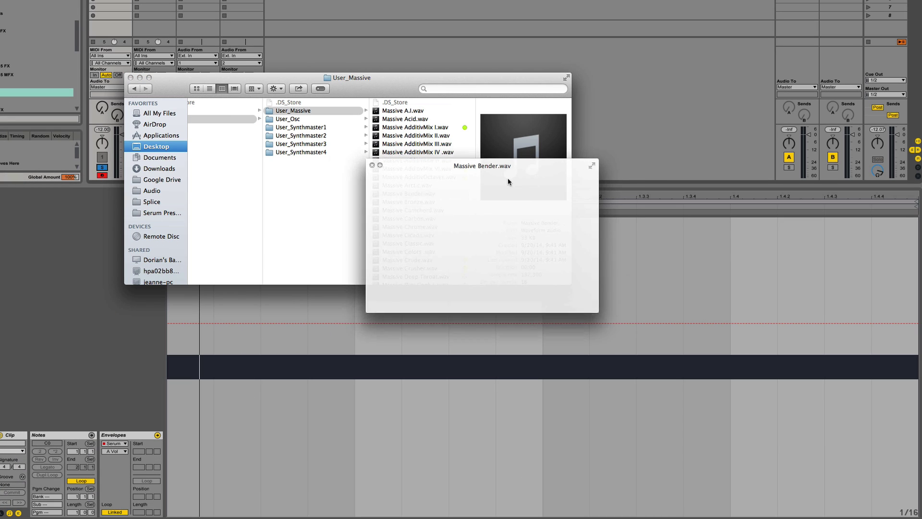
key(space)
scroll(444, 205, down, 10)
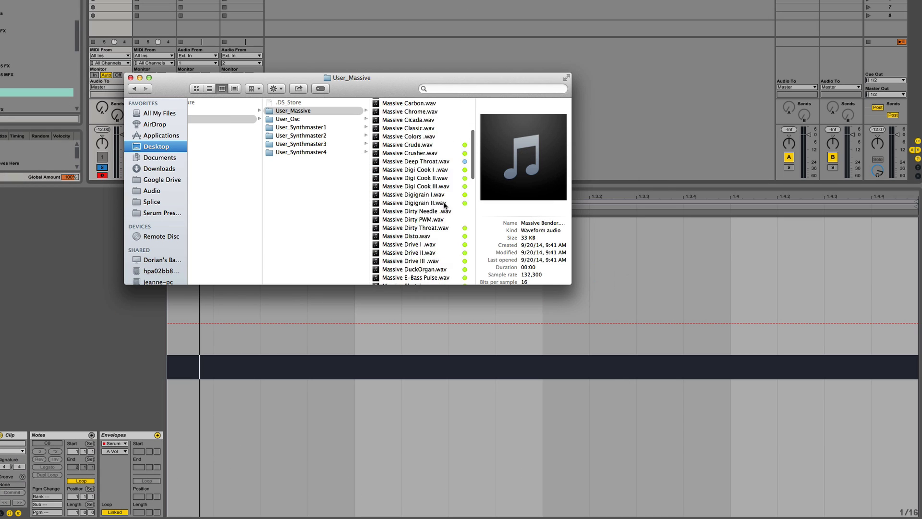
scroll(445, 206, down, 10)
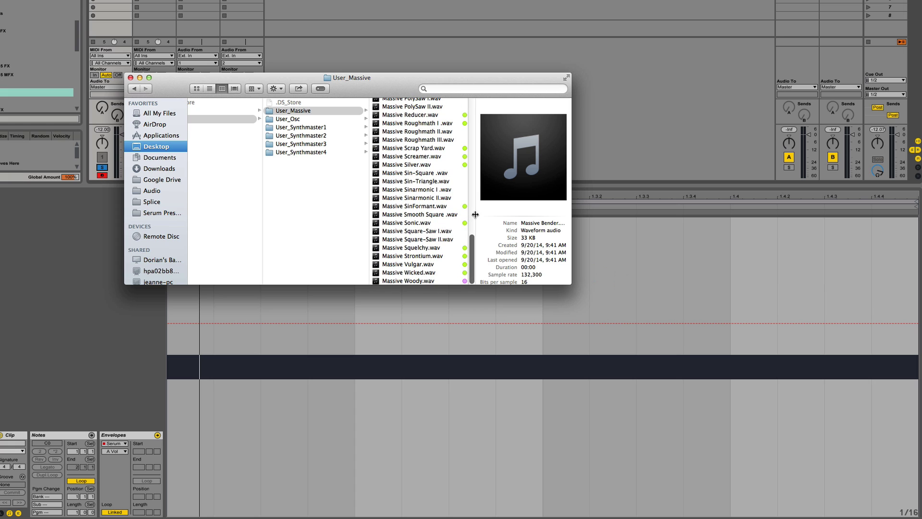
double_click(475, 214)
scroll(469, 217, up, 20)
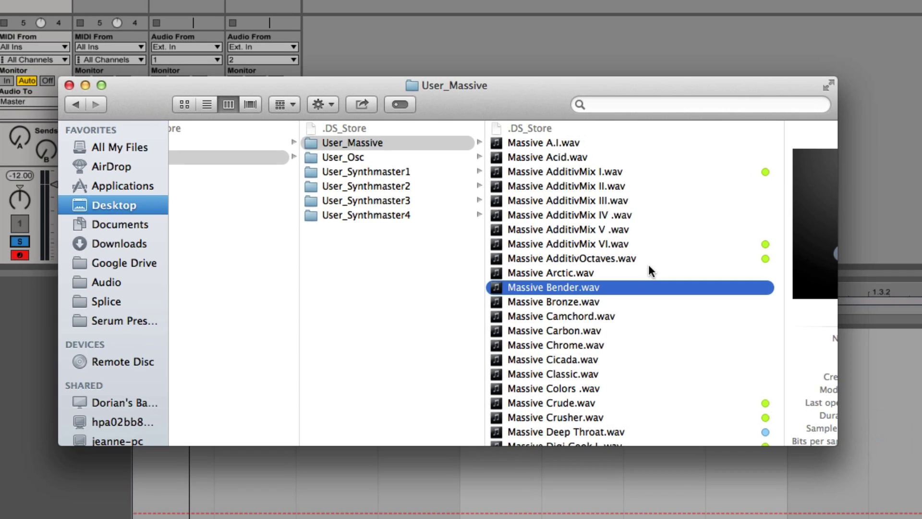
scroll(642, 236, down, 2)
scroll(642, 237, up, 2)
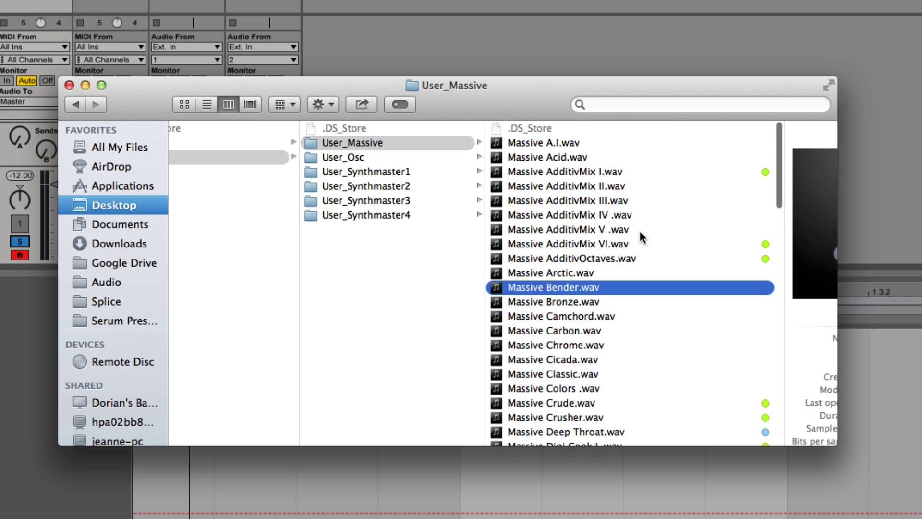
scroll(642, 237, down, 1)
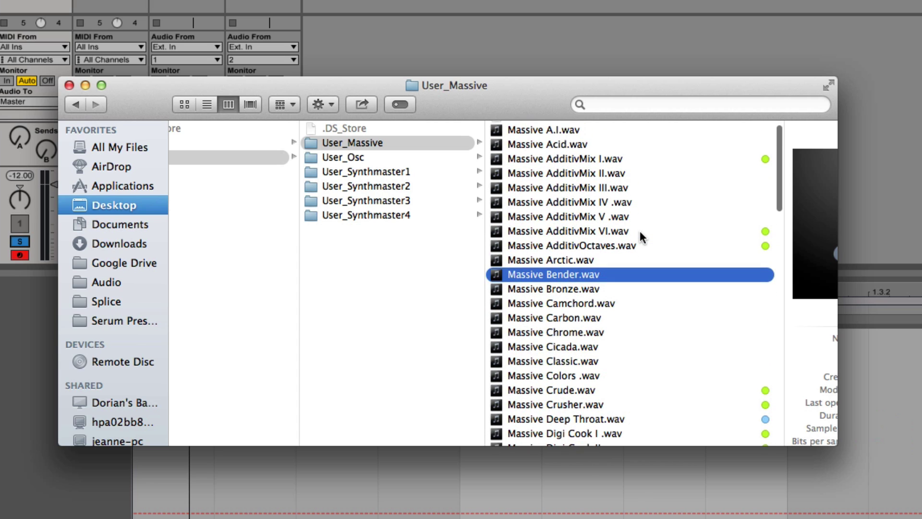
scroll(640, 232, down, 2)
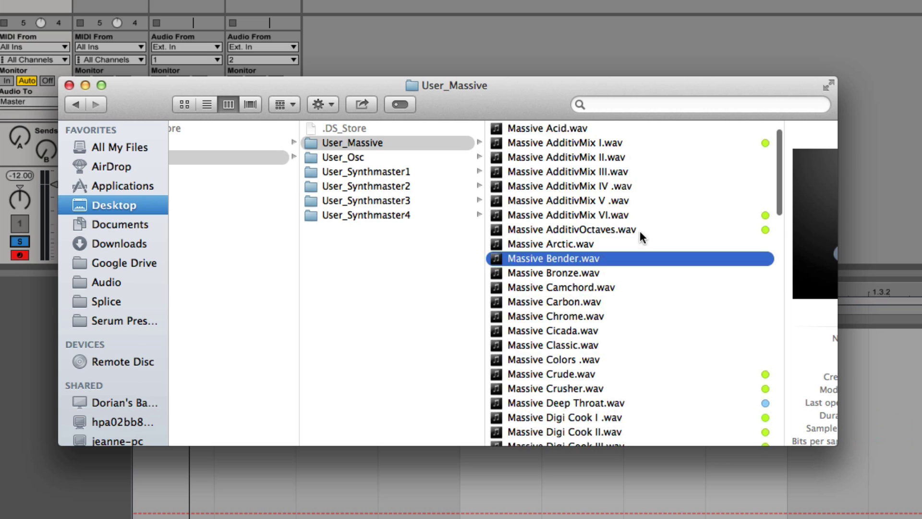
scroll(640, 230, down, 2)
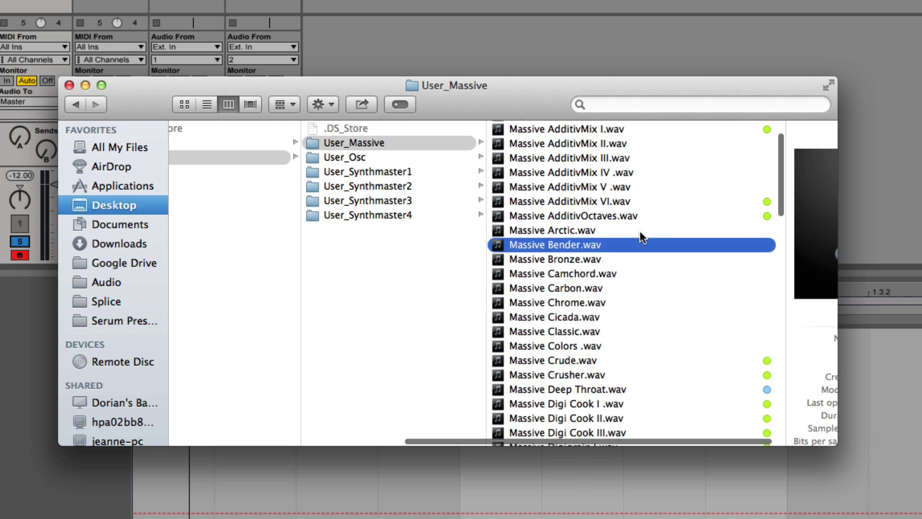
scroll(640, 232, down, 3)
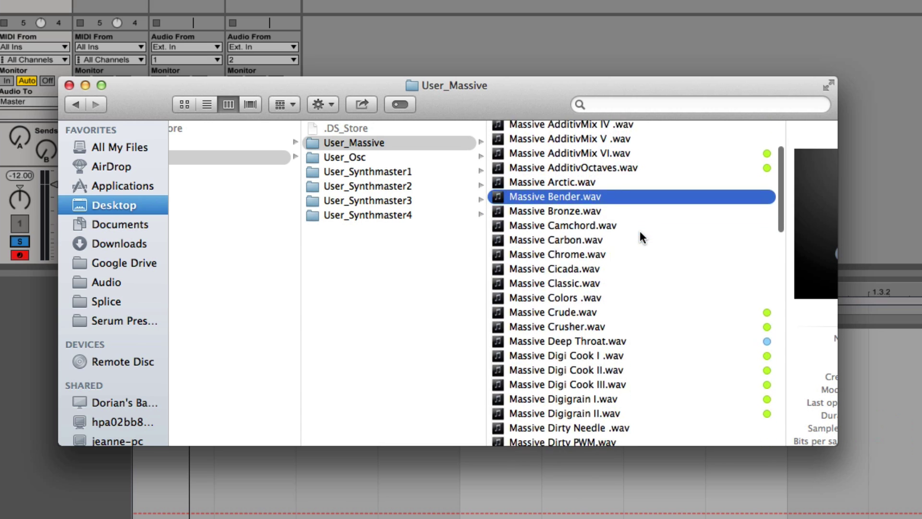
scroll(642, 236, right, 1)
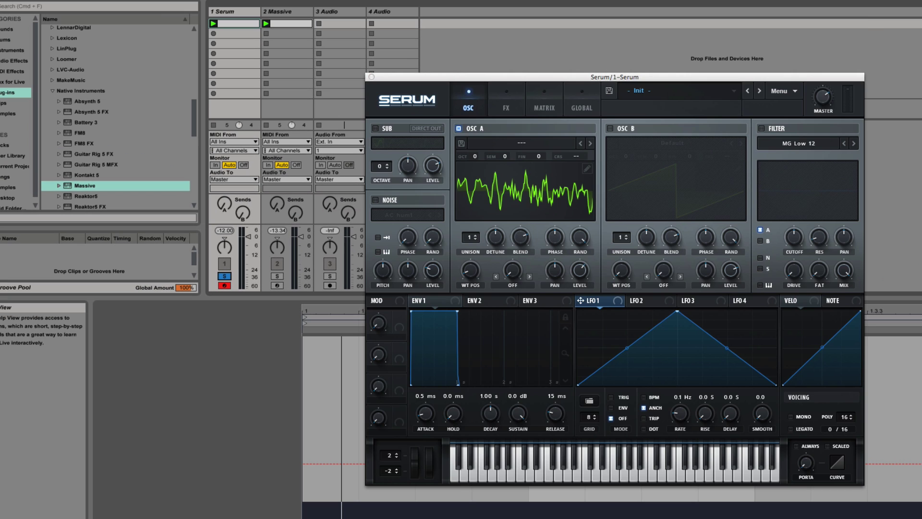
- Reopen Serum's table editor for oscillator A and set the import split to 512 samples
click(512, 105)
click(540, 109)
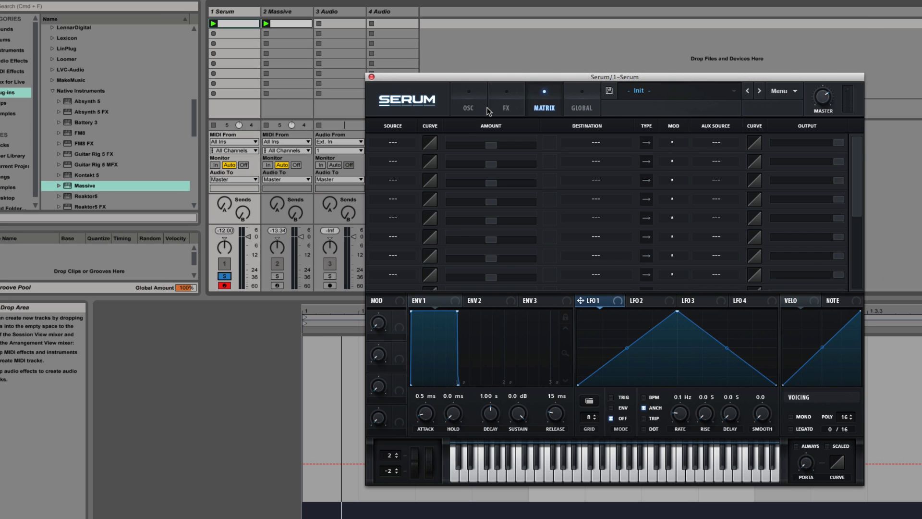
click(495, 110)
click(468, 108)
click(587, 169)
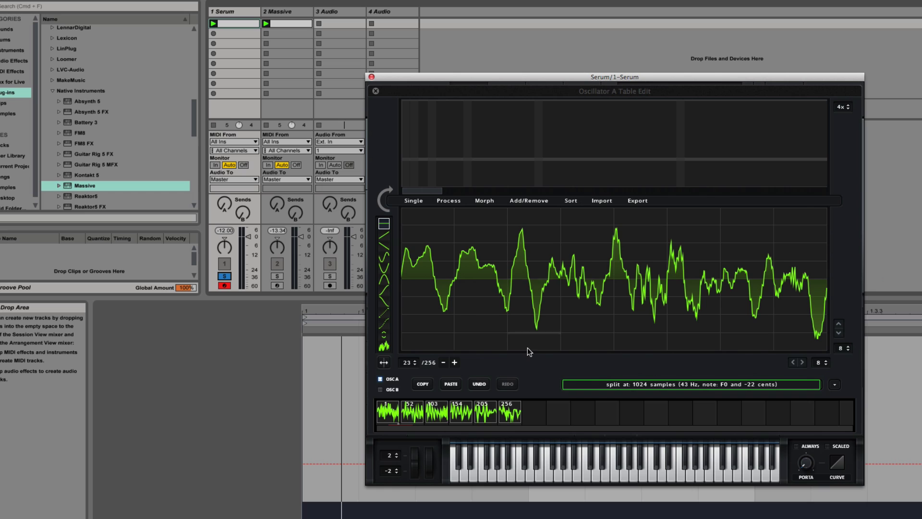
click(628, 387)
text(512)
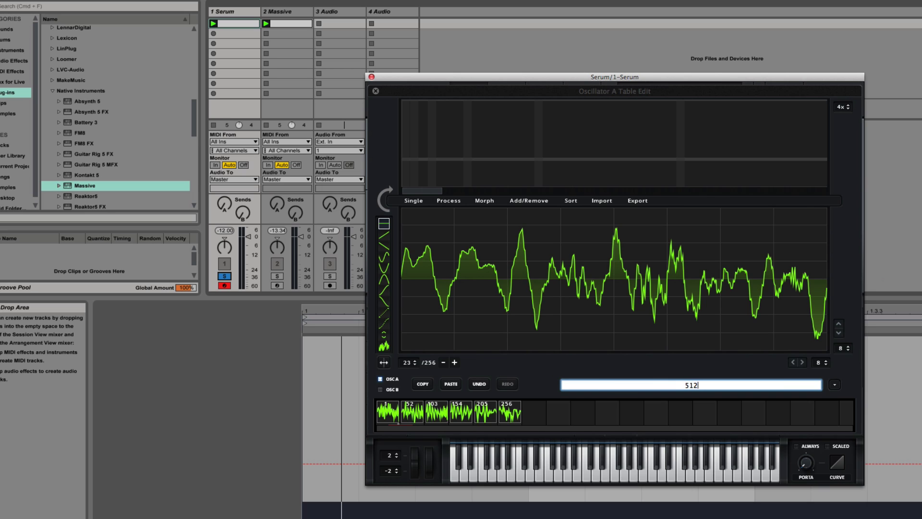
key(Return)
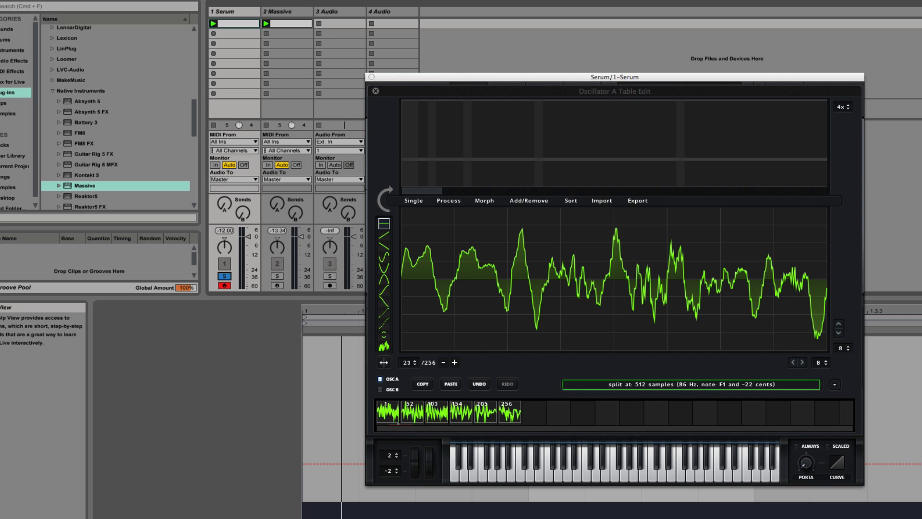
- Import a Massive wavetable file into oscillator A at the 512-sample split, play it and apply Morph - Crossfade
click(563, 320)
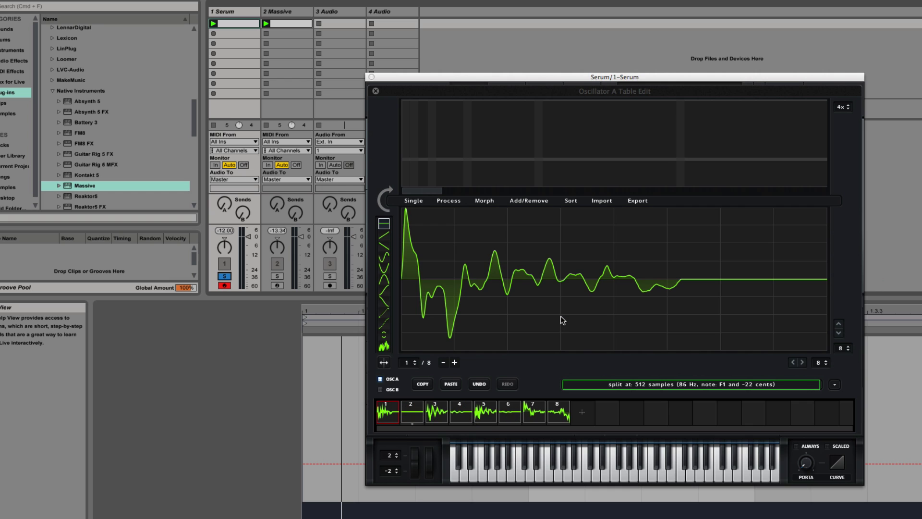
click(584, 57)
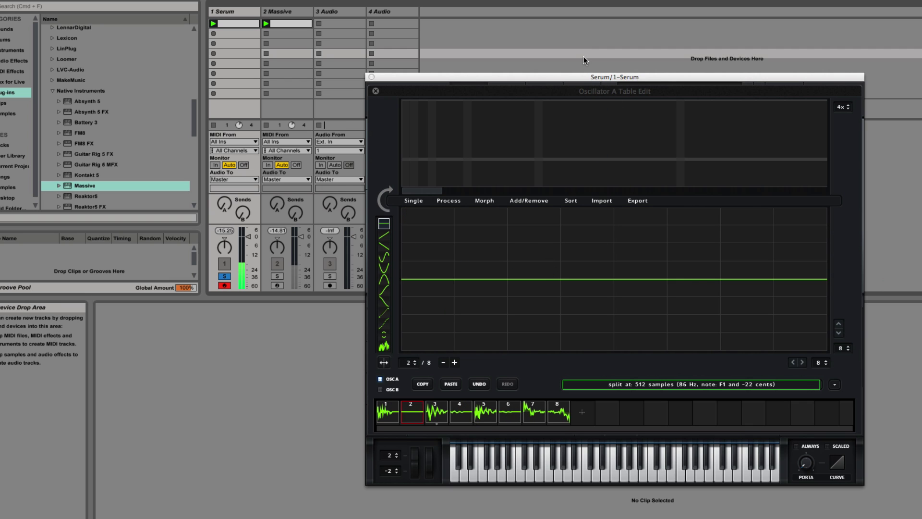
click(484, 201)
click(489, 211)
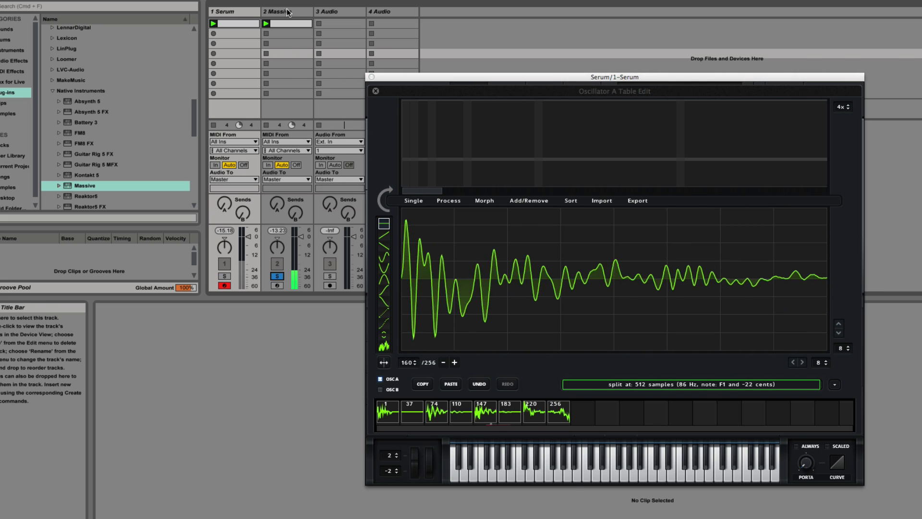
- Solo the Massive track, switch OSC1's wavetable to Deep Throat, and return the solo to the Serum track for comparison
click(278, 277)
click(630, 89)
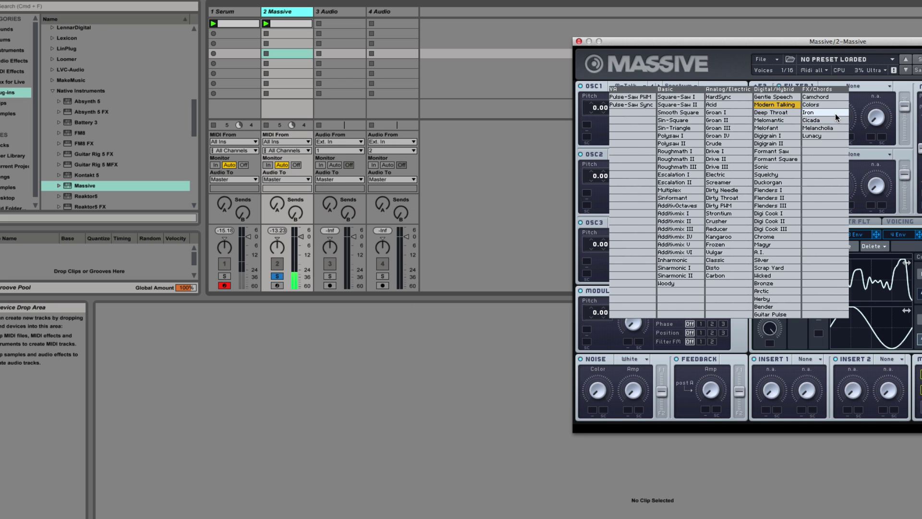
click(835, 114)
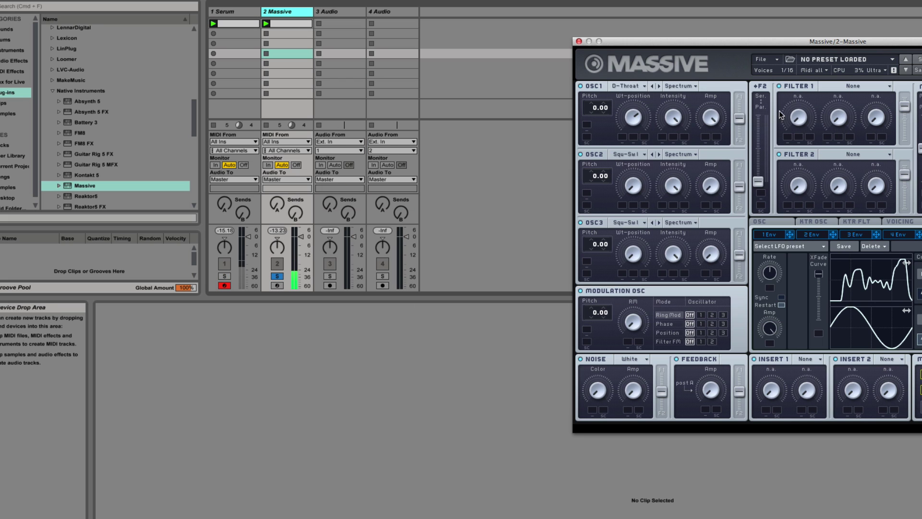
click(225, 278)
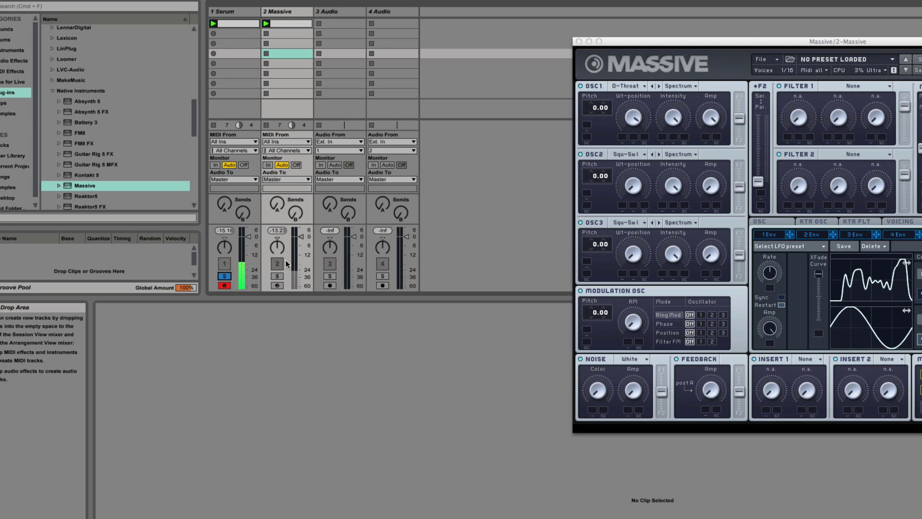
- Set the import split in Serum's table editor to 256 samples and reimport the wavetable into oscillator A
click(225, 12)
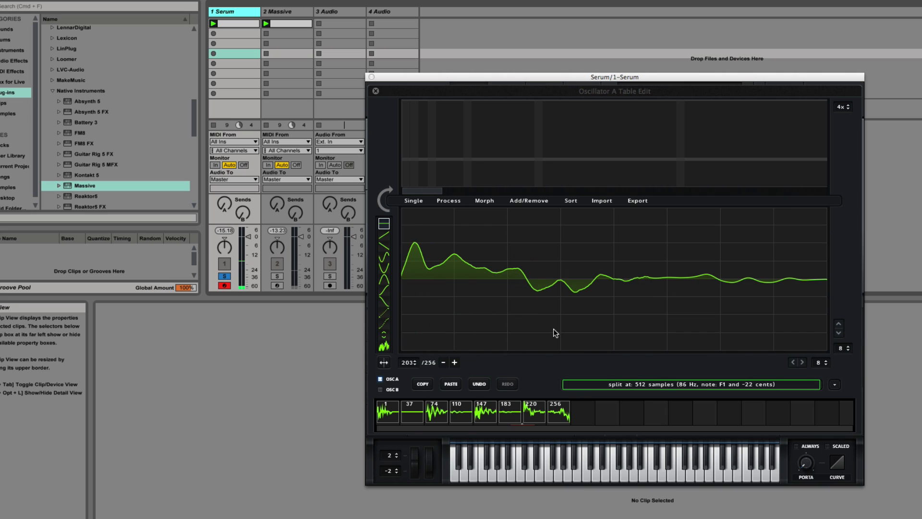
click(653, 387)
key(BackSpace)
text(256)
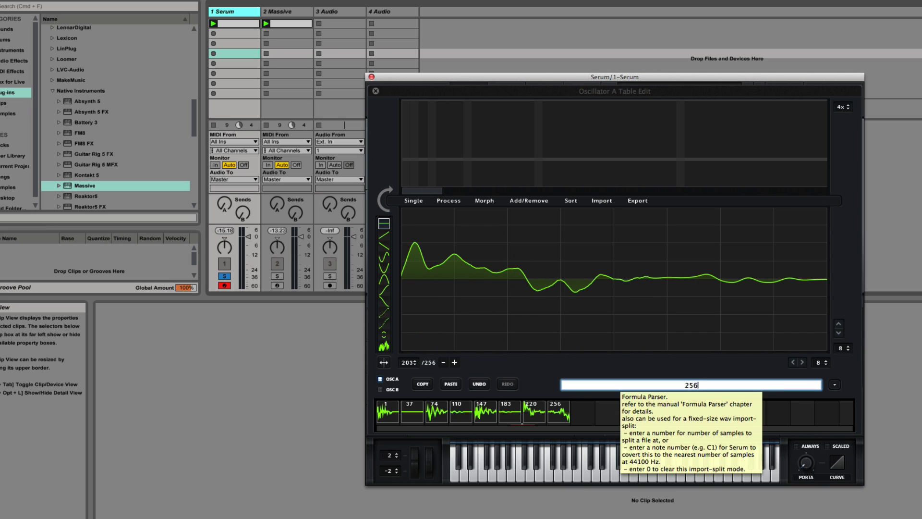
key(Return)
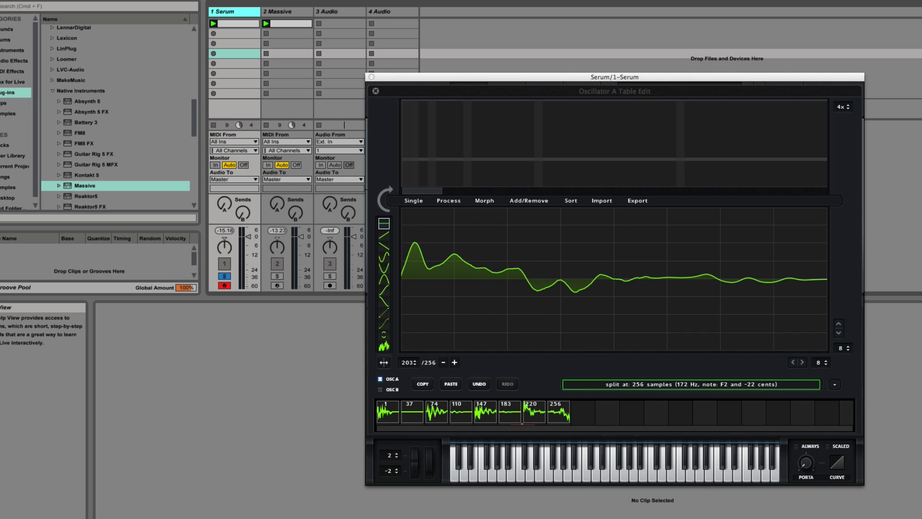
click(486, 316)
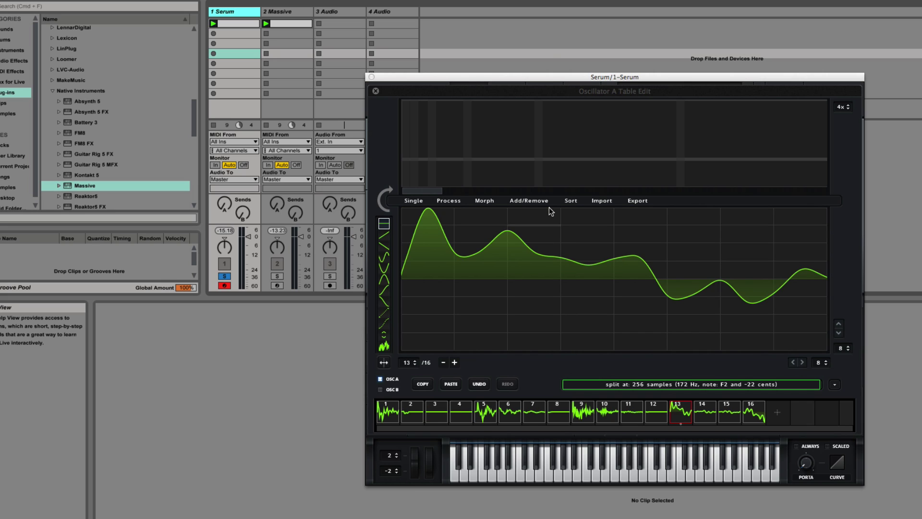
click(486, 198)
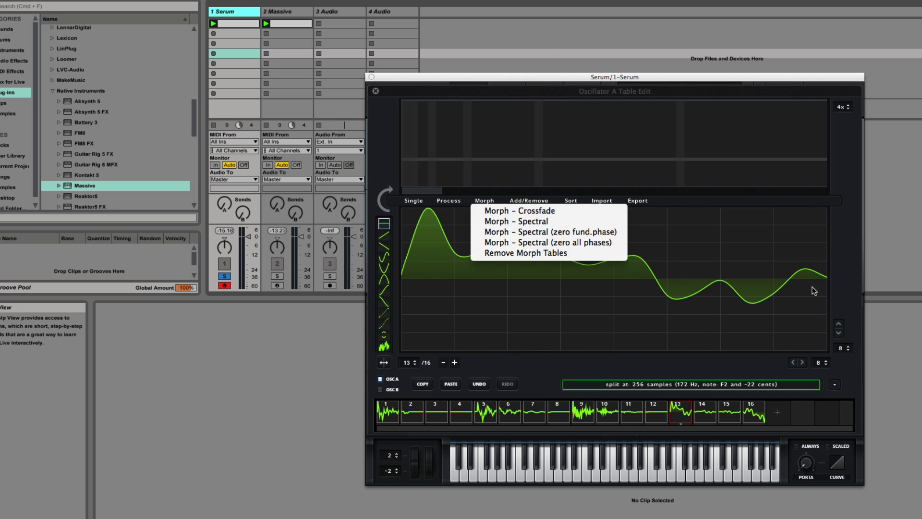
click(812, 288)
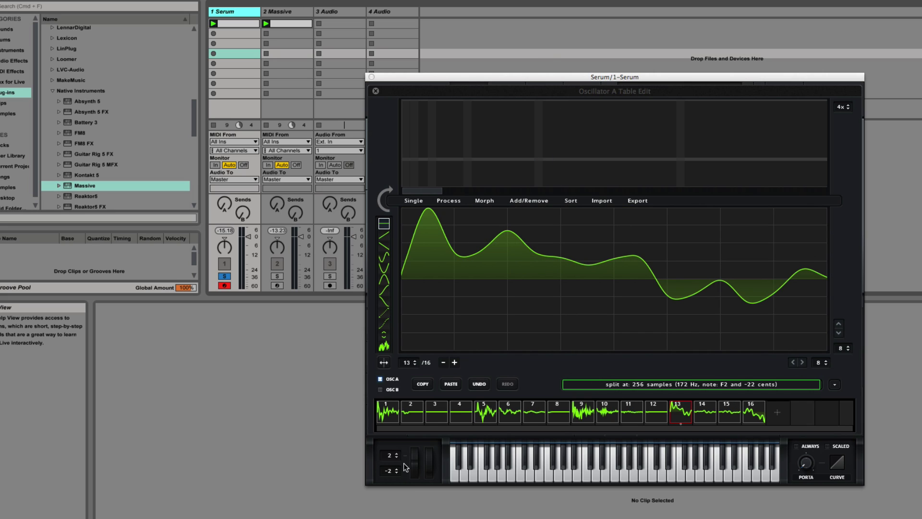
- Set the import split to 1024 samples, reimport the wavetable into oscillator A and apply Morph - Crossfade
click(678, 388)
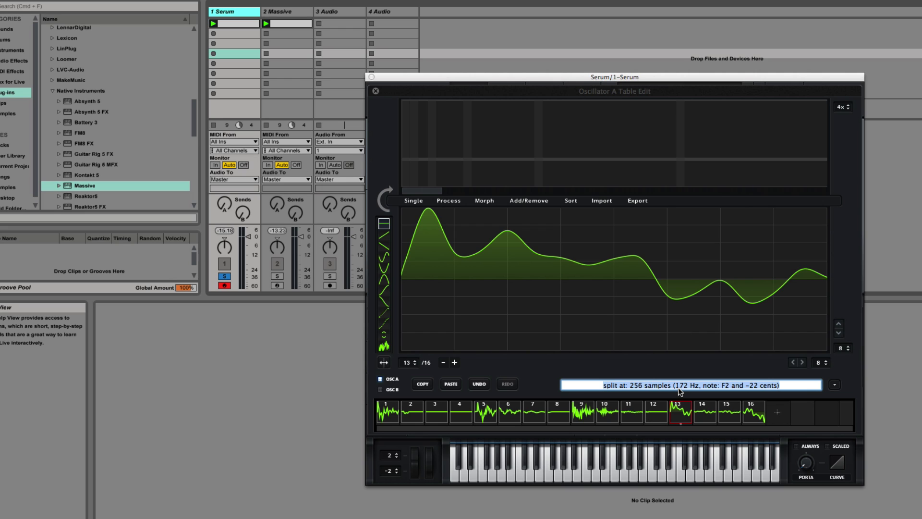
text(1024)
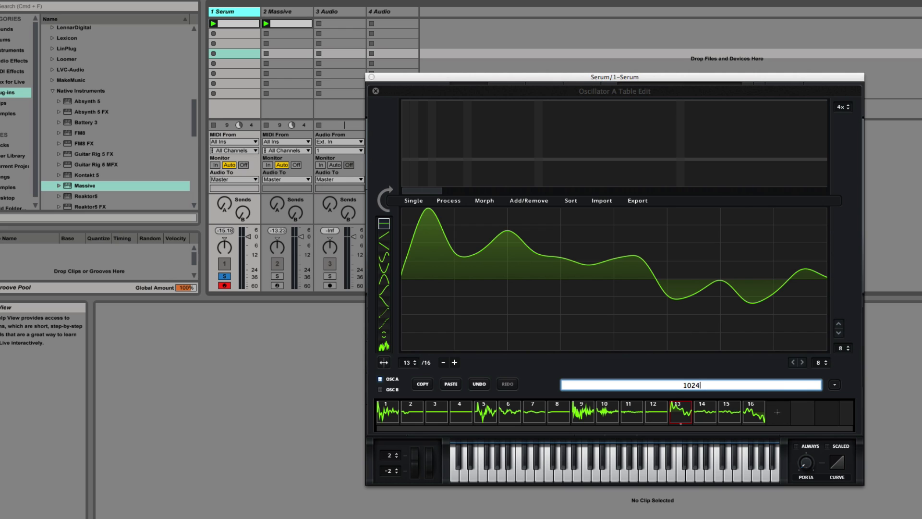
key(Return)
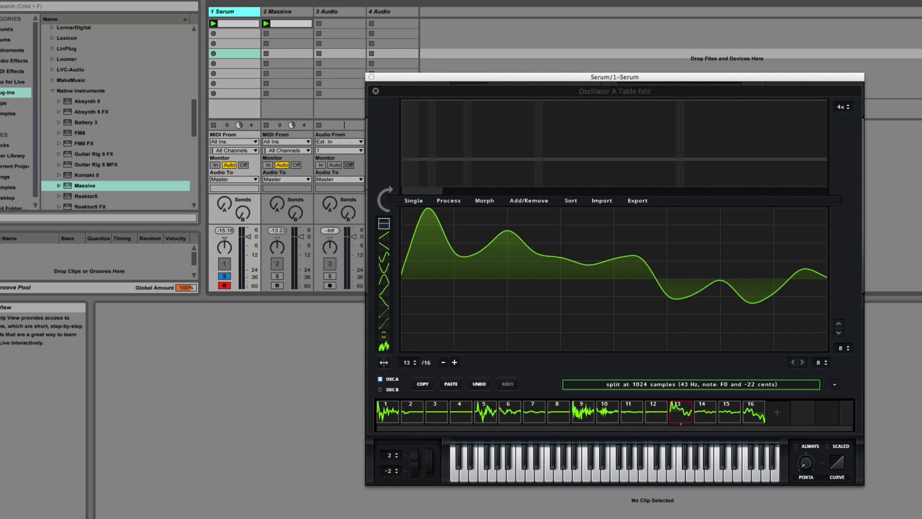
drag(920, 353, 649, 301)
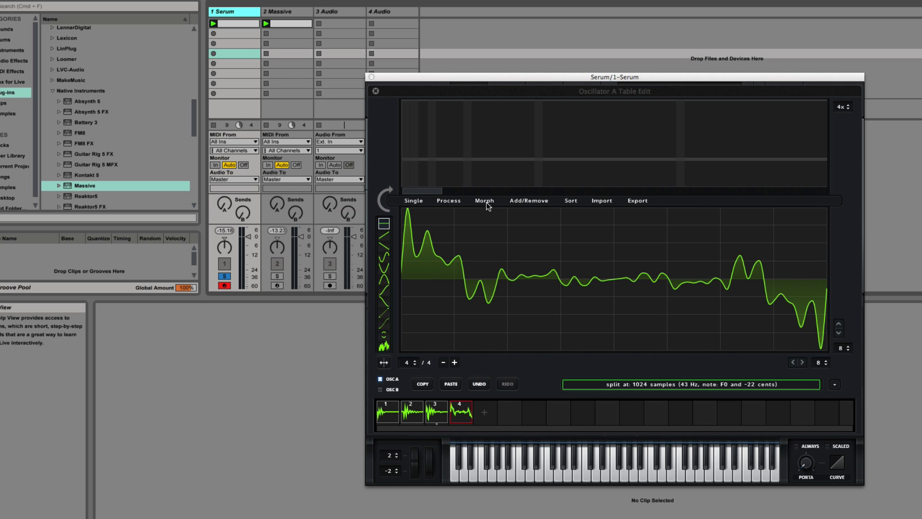
click(485, 202)
click(488, 214)
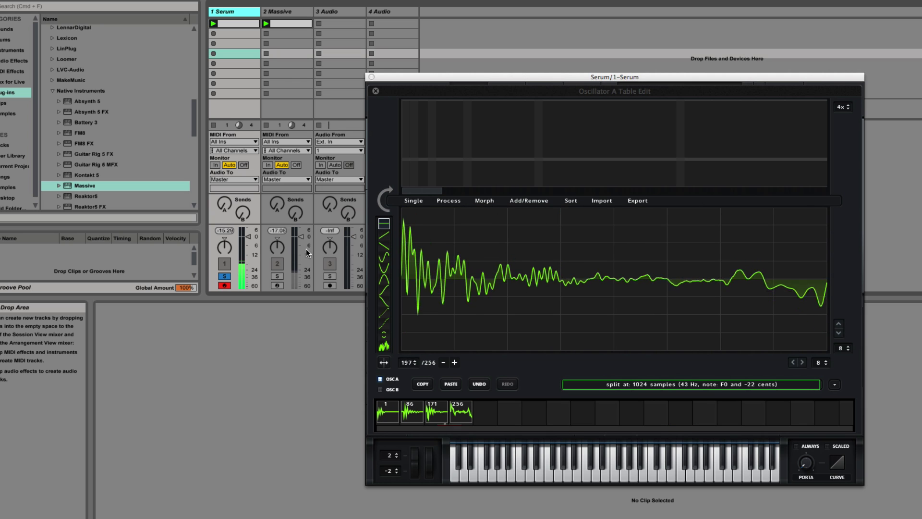
- Solo the Massive track and give Massive Deep Throat.wav in Finder's User_Massive folder a green label
click(277, 277)
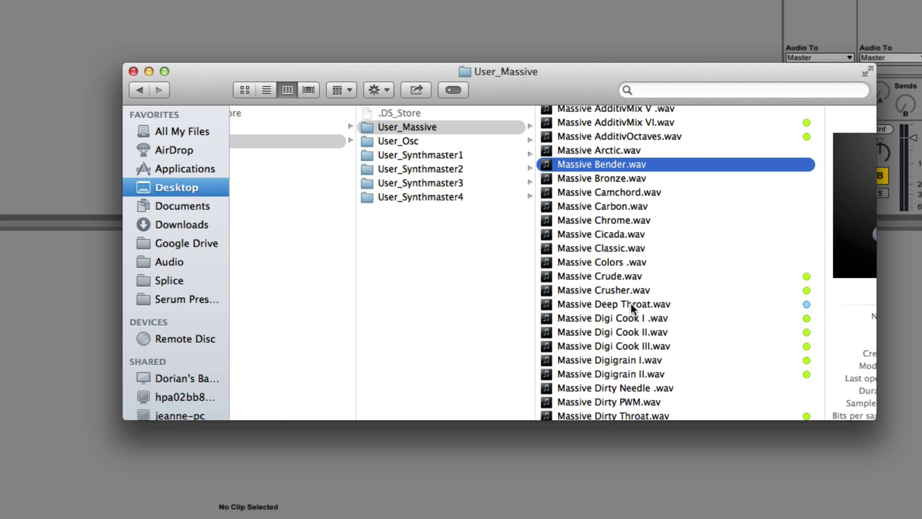
right_click(630, 302)
click(729, 517)
right_click(630, 309)
click(729, 517)
- Look through the unlabelled wavetables in the User_Massive folder, checking file details such as size for Dirty PWM, Dirty Needle, Escalation I, Frozen and Melofant
scroll(725, 246, down, 5)
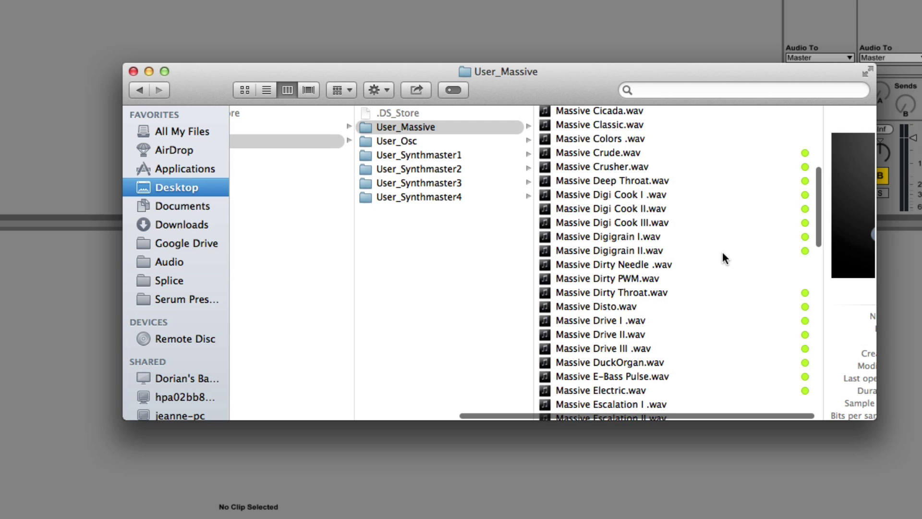
scroll(726, 253, down, 1)
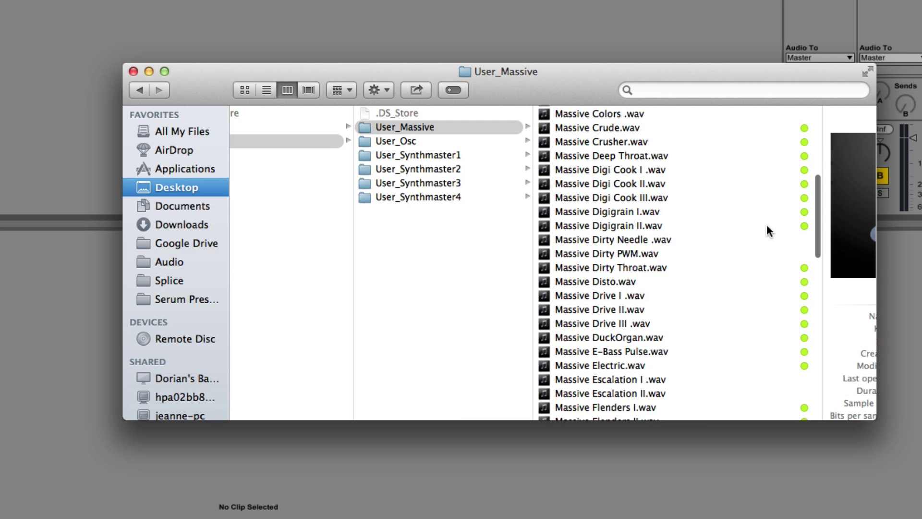
scroll(757, 310, down, 2)
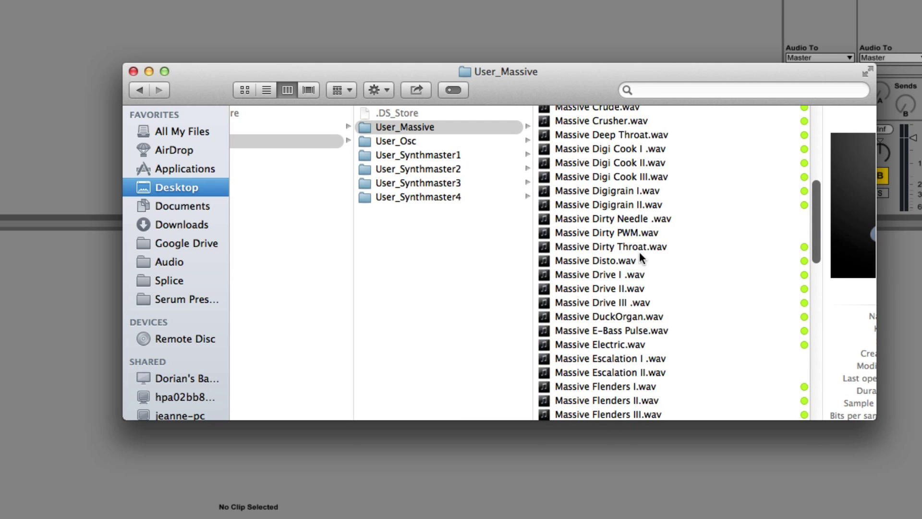
click(636, 234)
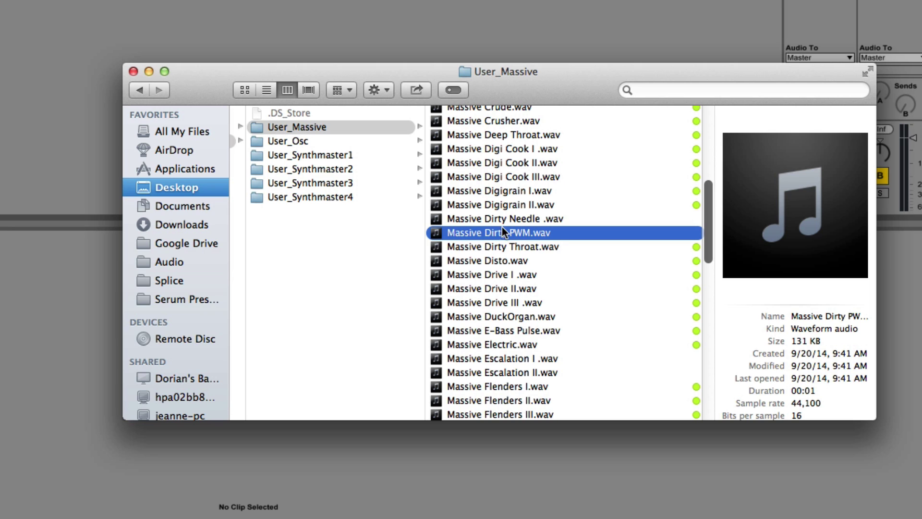
click(515, 220)
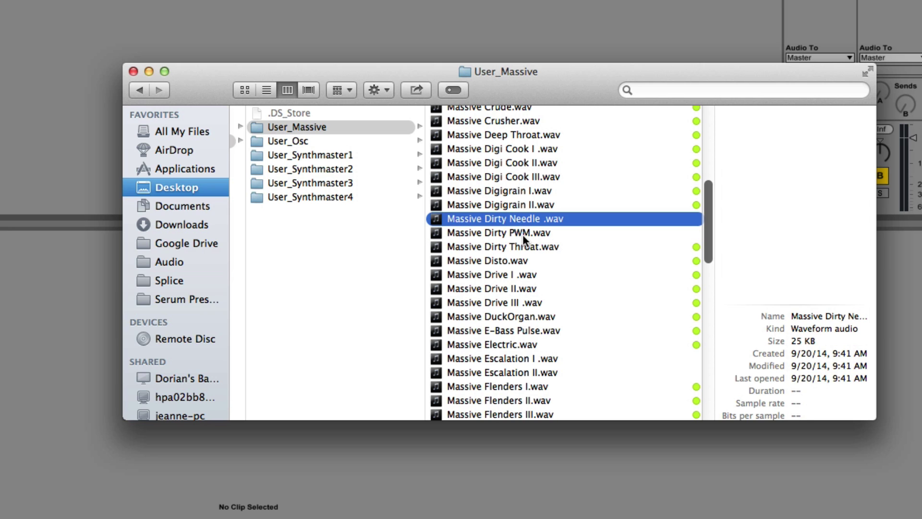
click(521, 369)
click(520, 359)
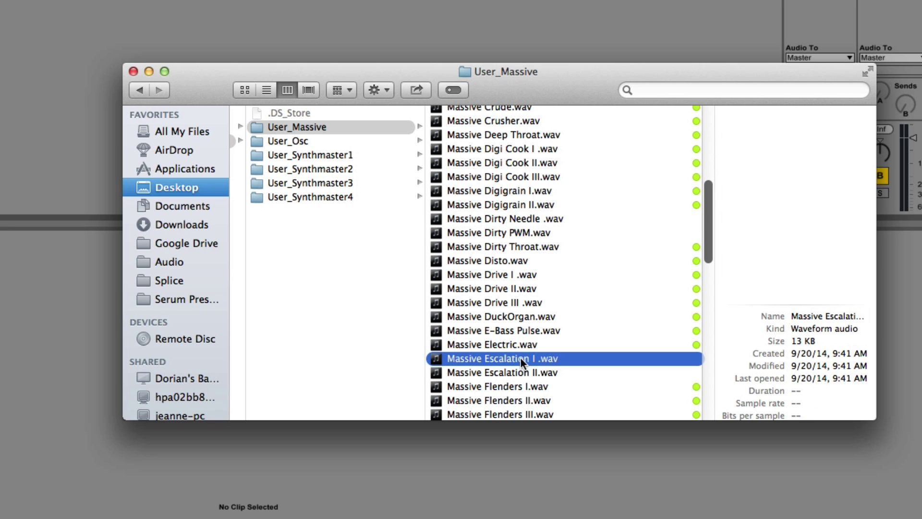
scroll(547, 350, down, 3)
click(508, 357)
scroll(504, 348, down, 5)
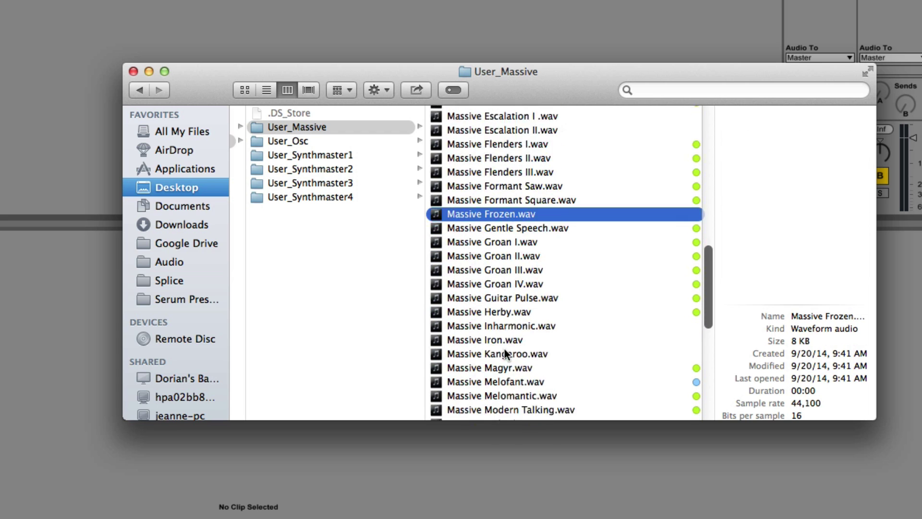
click(494, 341)
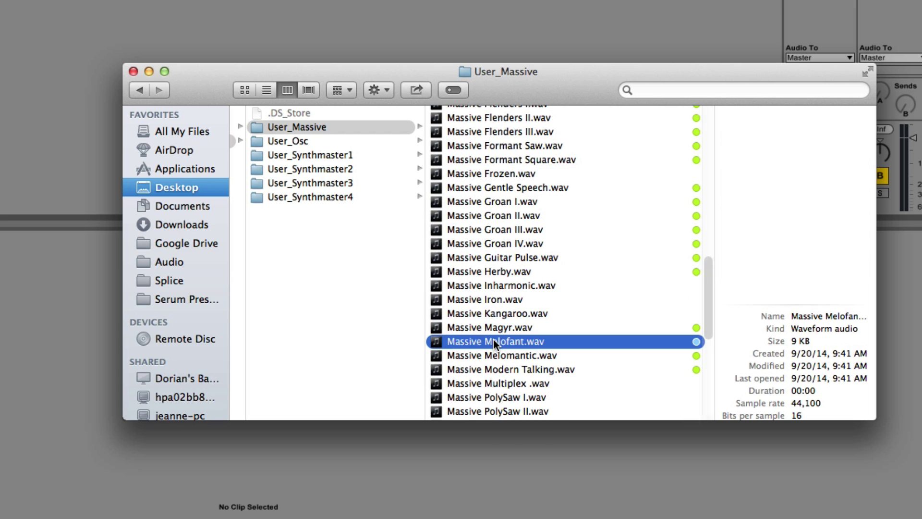
scroll(501, 340, down, 8)
scroll(503, 339, up, 6)
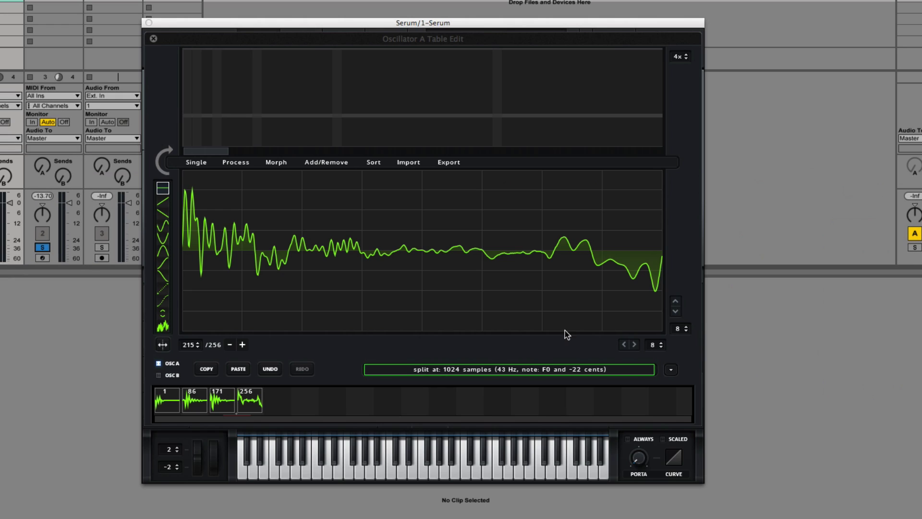
- Set Serum's import split to 512 samples, import the Massive Melofant wavetable into oscillator A and apply Morph - Crossfade
click(542, 364)
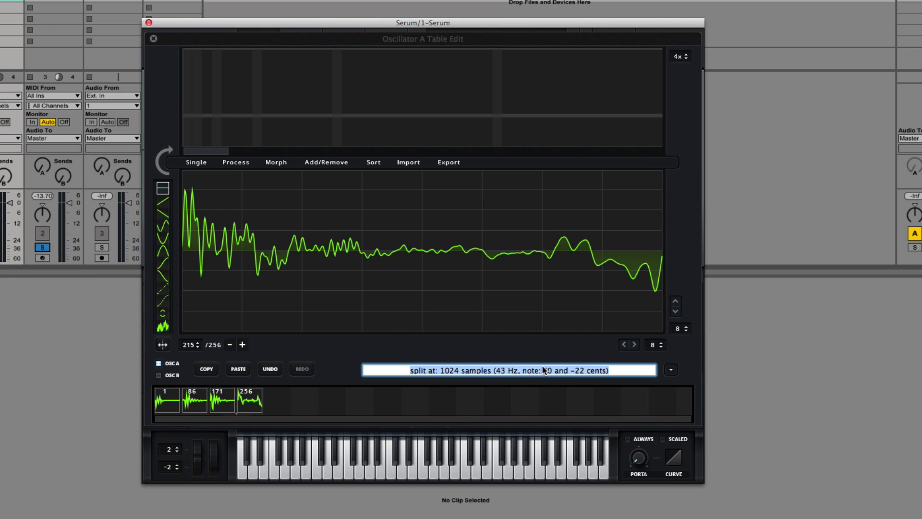
text(512)
key(Return)
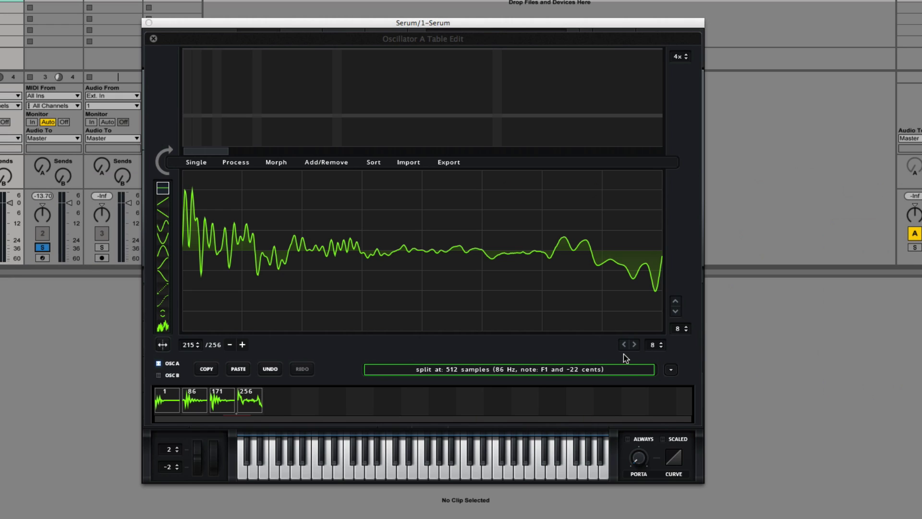
drag(921, 308, 652, 245)
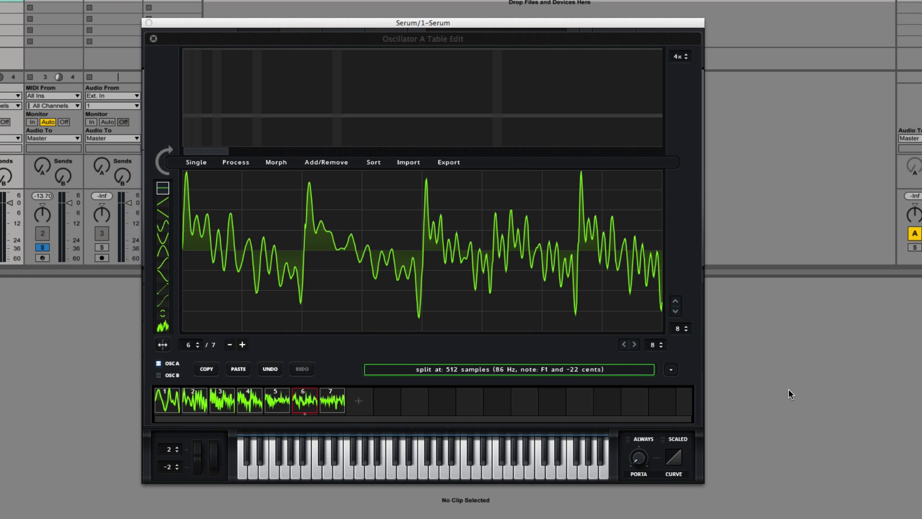
click(274, 163)
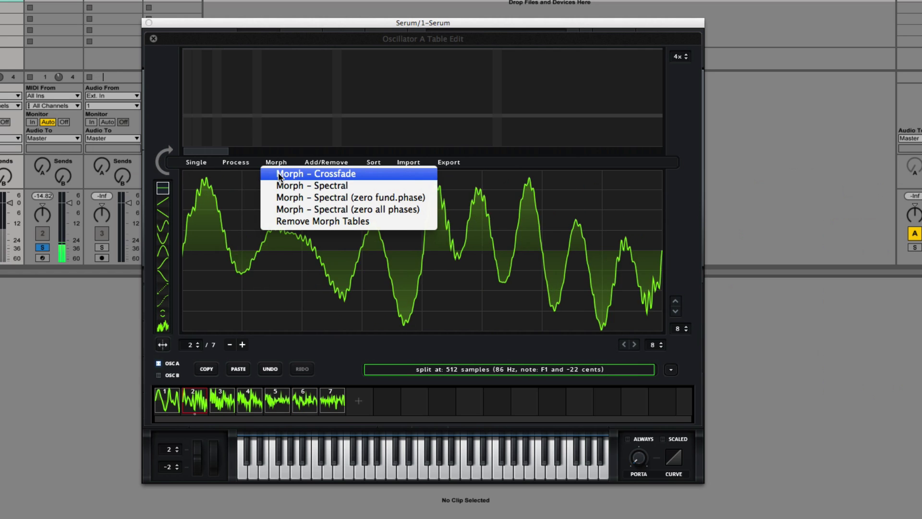
click(278, 174)
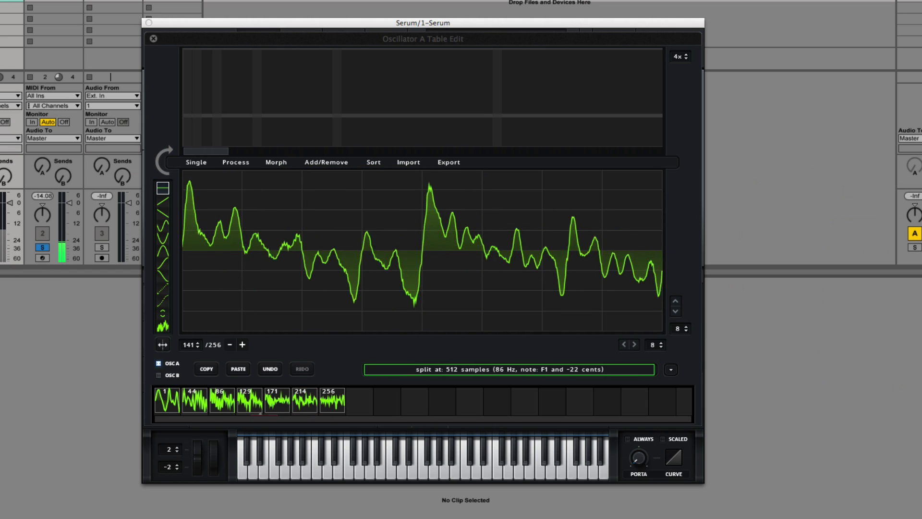
- Solo the Massive track, switch OSC1's wavetable to Melofant, and return the solo to the Serum track
click(41, 246)
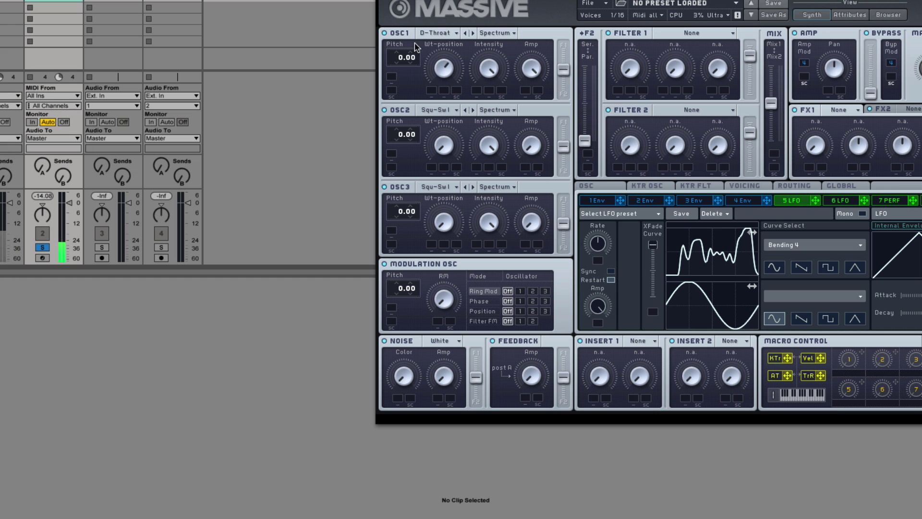
click(433, 33)
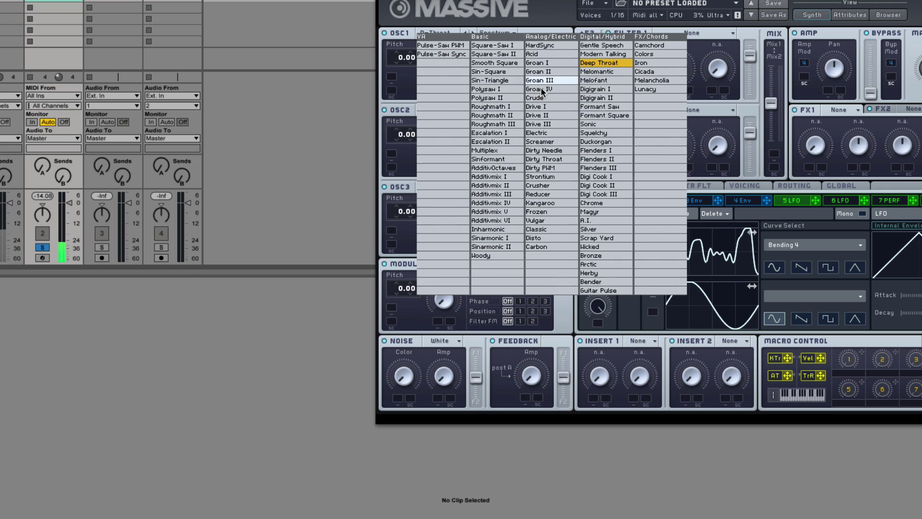
click(615, 79)
click(0, 247)
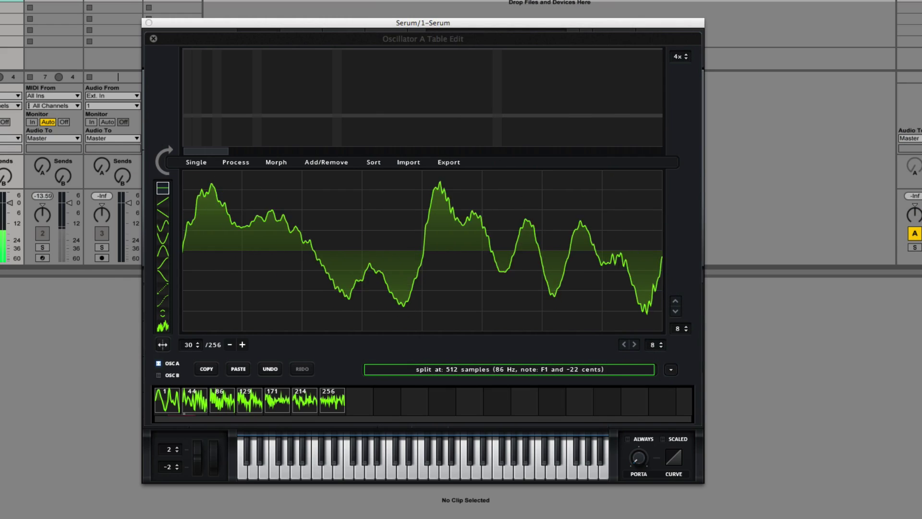
- Check the import split hint in Serum and solo the Massive track to compare it with the 512-sample import
click(496, 370)
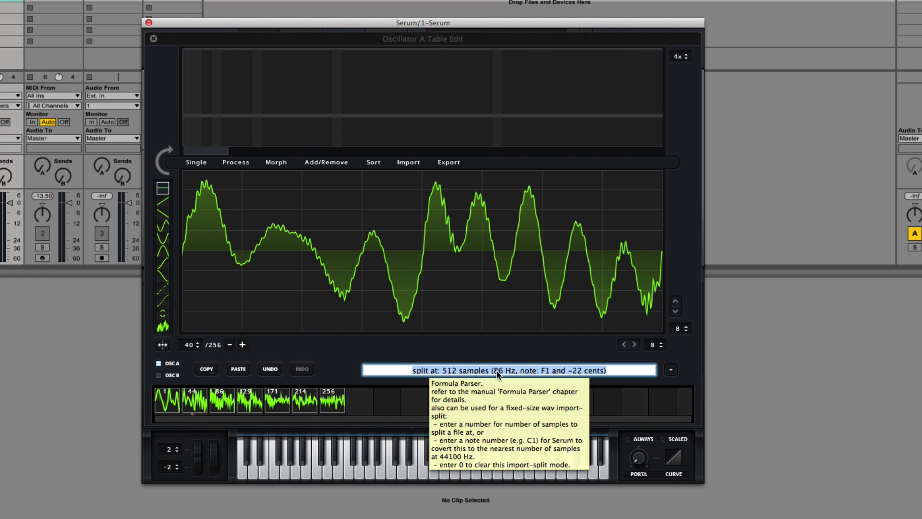
click(759, 365)
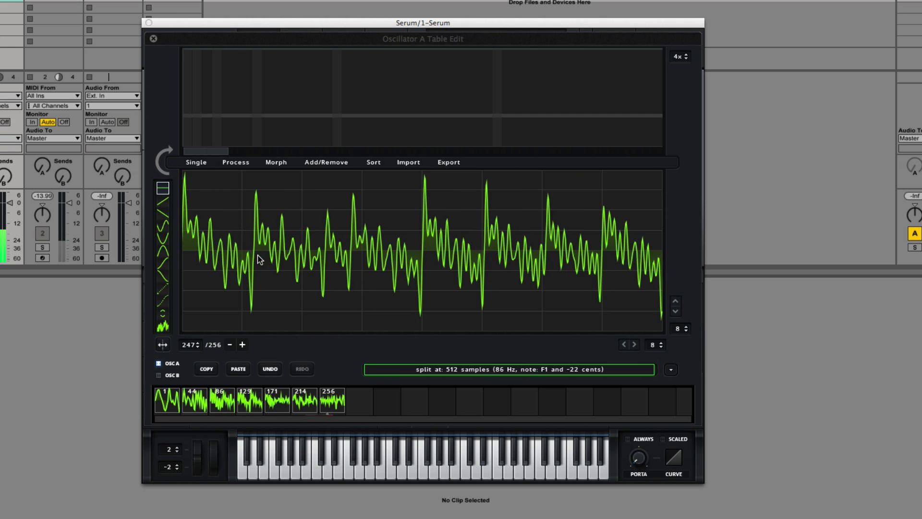
click(42, 247)
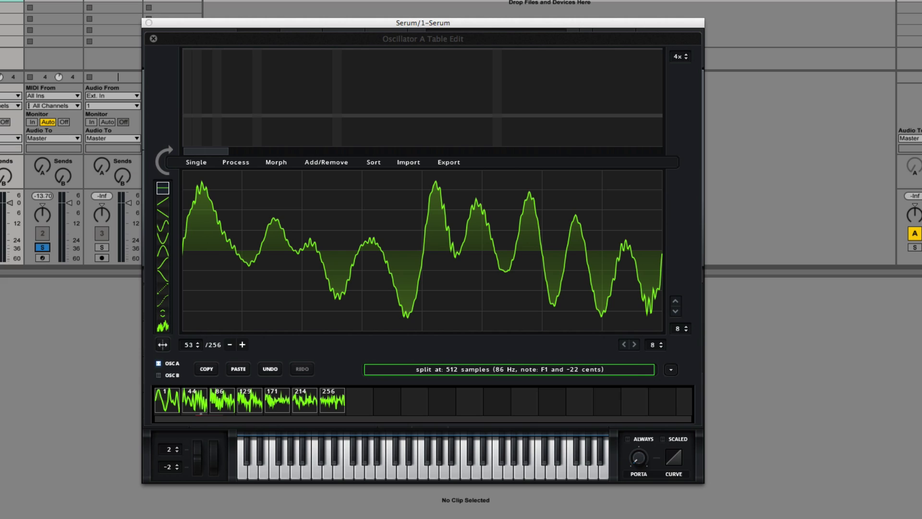
- Set the import split to 256 samples, reimport the Melofant wavetable into oscillator A and apply Morph - Crossfade
double_click(529, 374)
text(256)
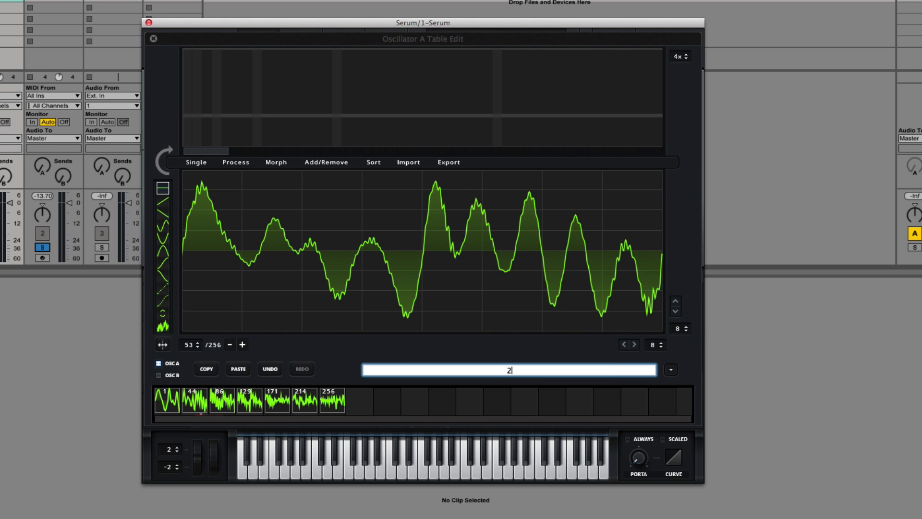
key(Return)
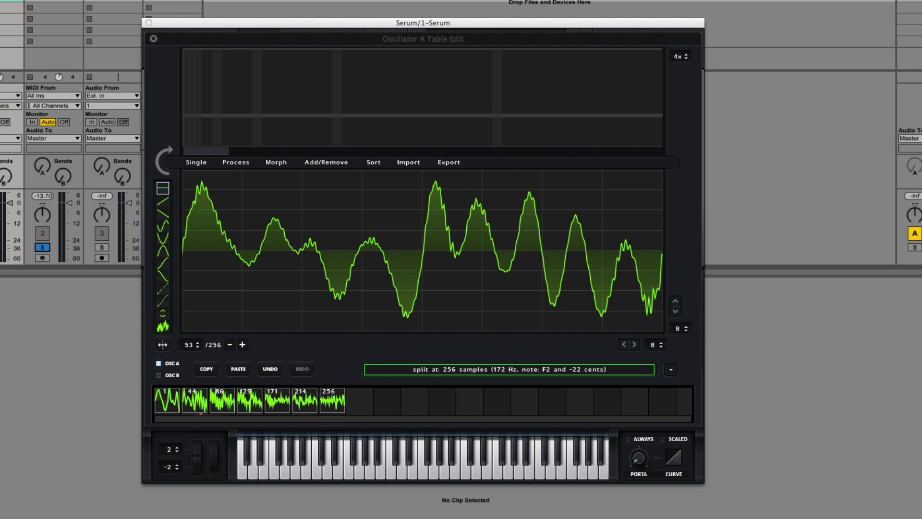
drag(447, 2, 446, 198)
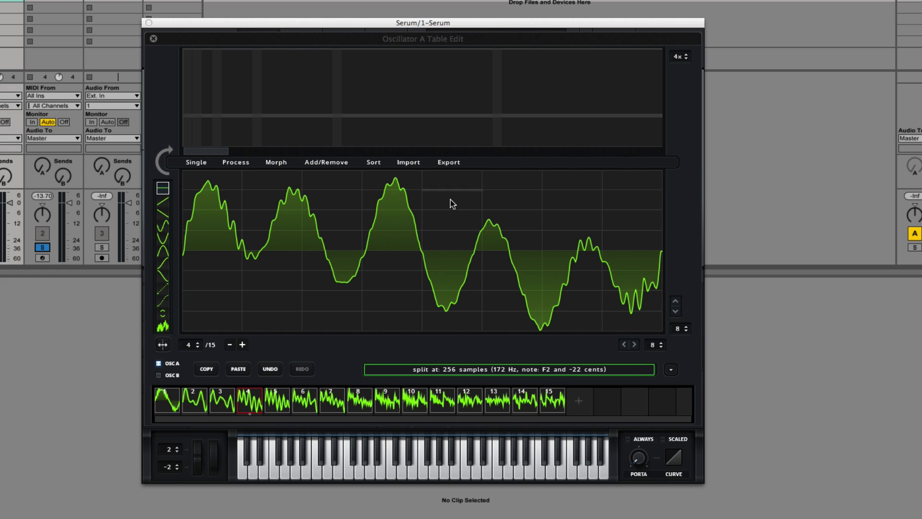
click(285, 163)
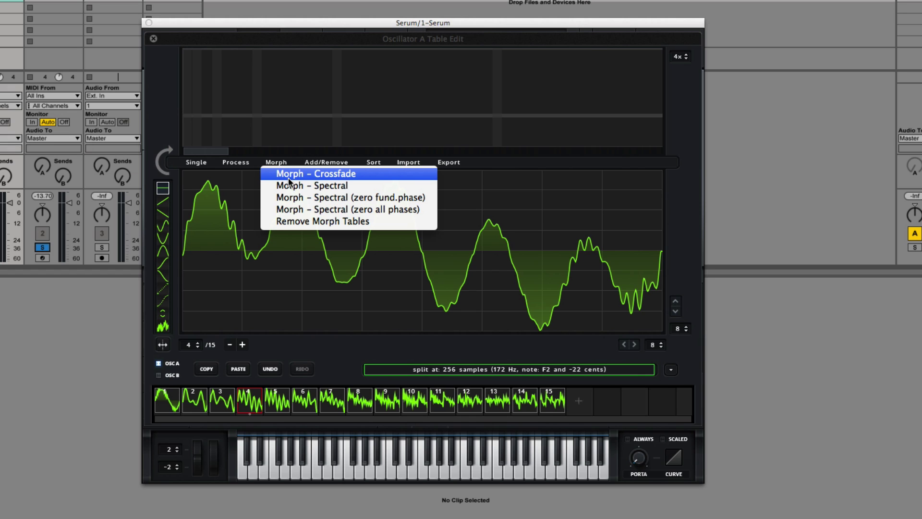
click(288, 178)
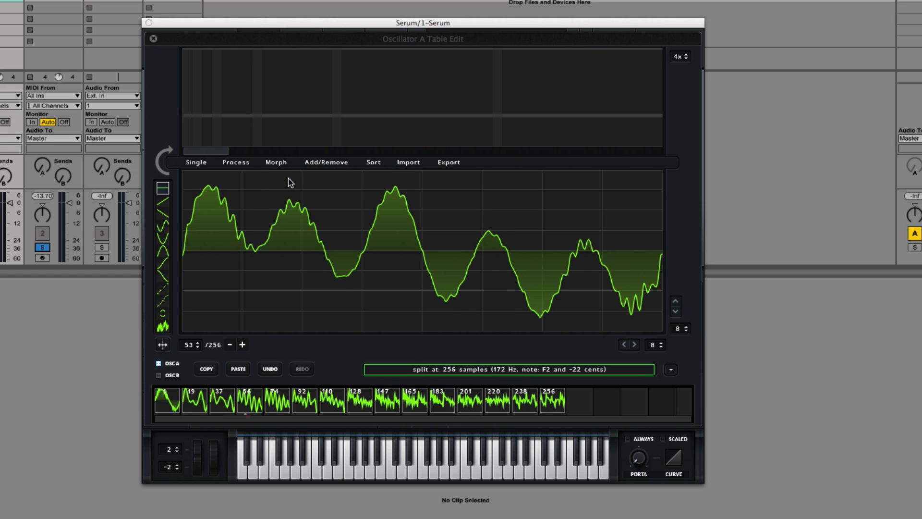
click(197, 163)
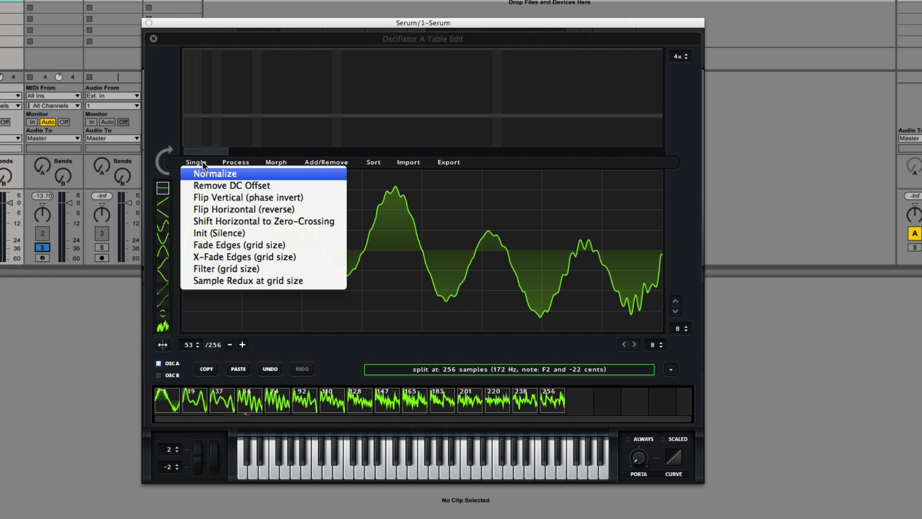
click(238, 162)
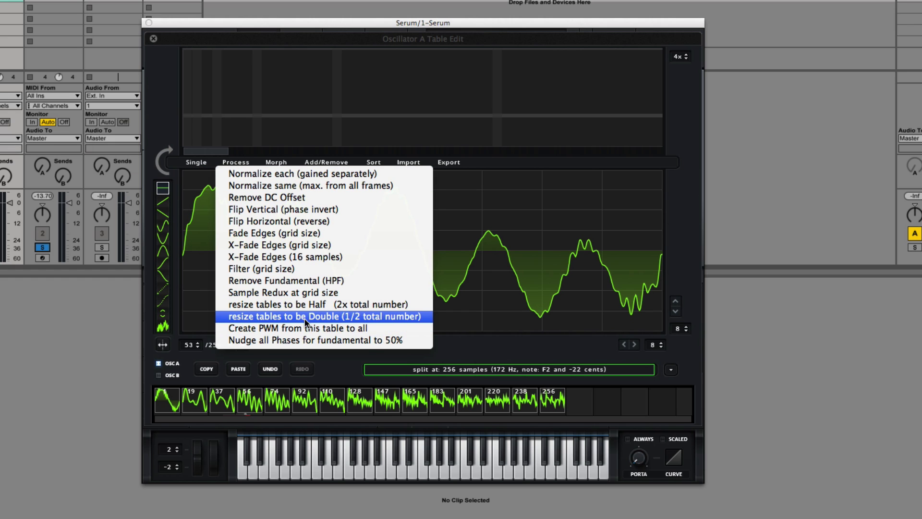
click(676, 371)
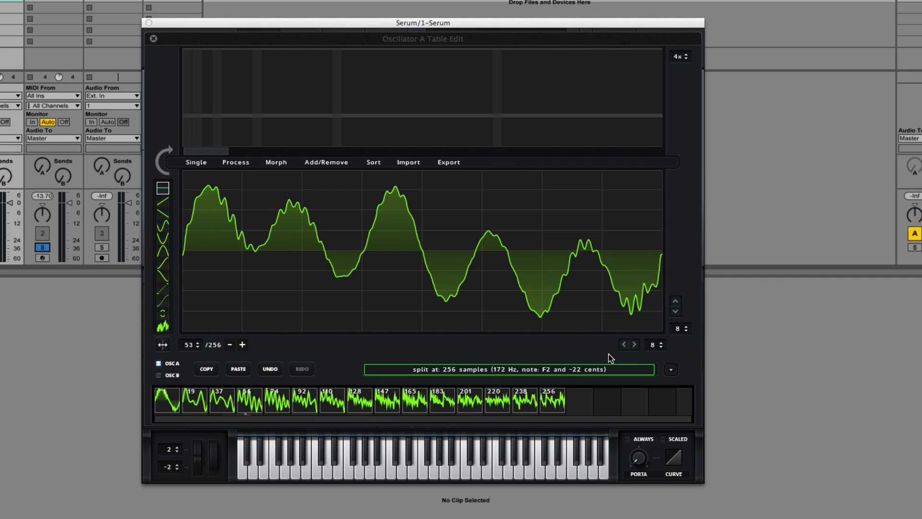
mouse_move(501, 370)
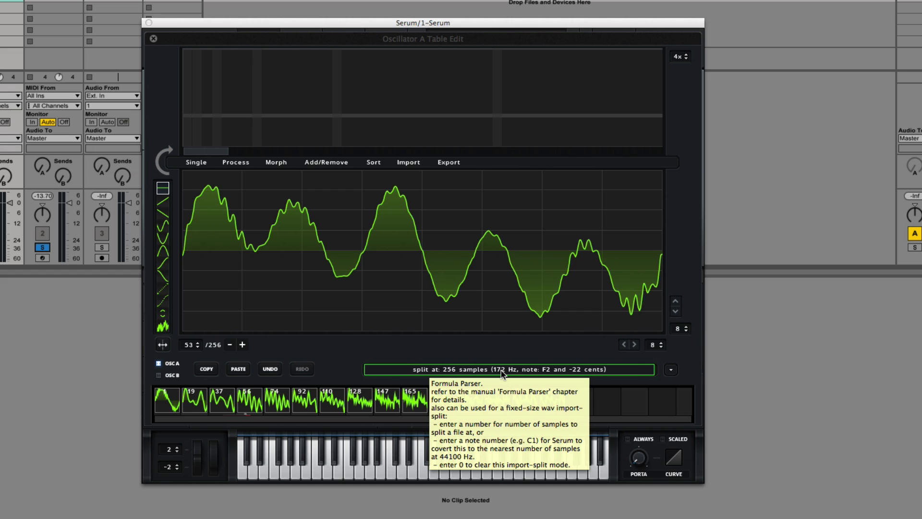
click(275, 167)
click(292, 168)
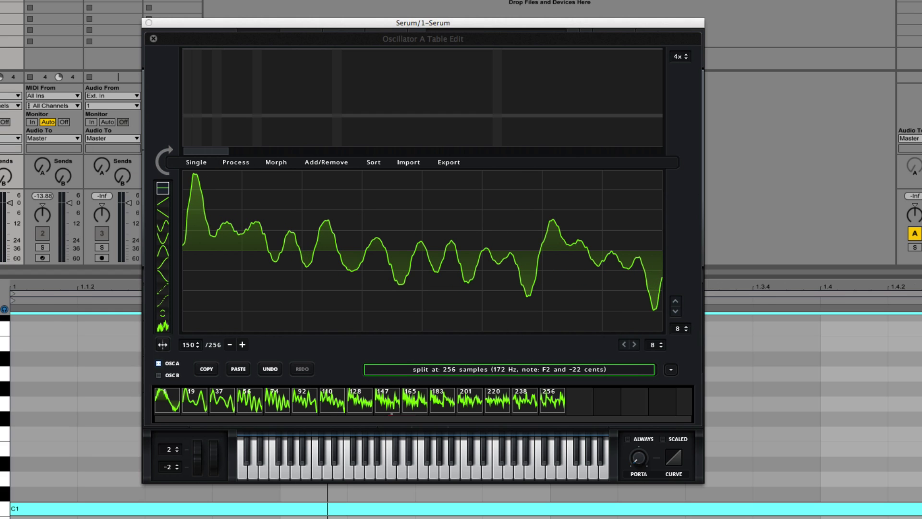
- Compare the 256-sample import with Massive by soloing the Massive track and returning the solo to Serum
click(44, 248)
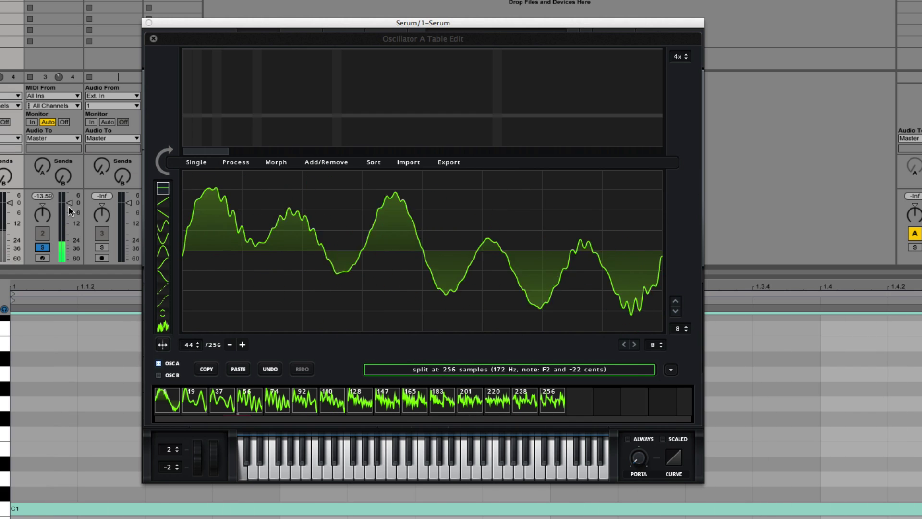
click(0, 248)
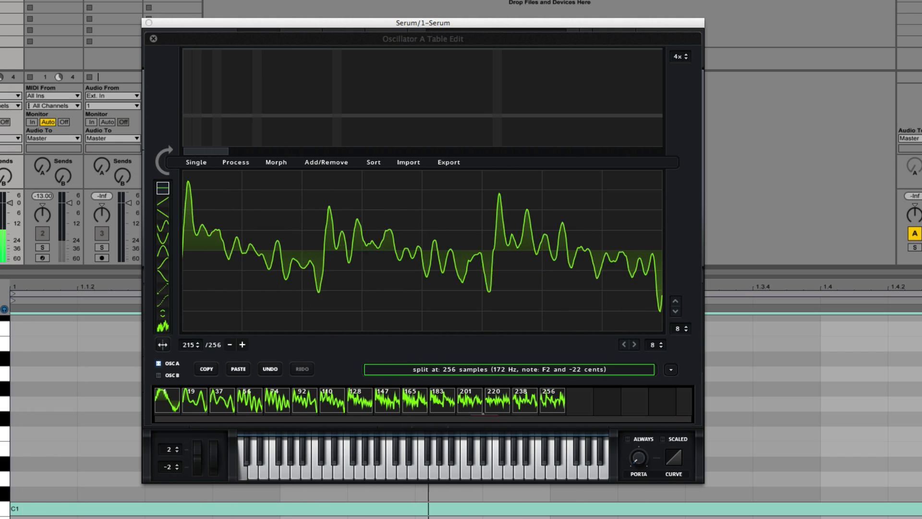
- Solo the second track while the loop plays
click(38, 246)
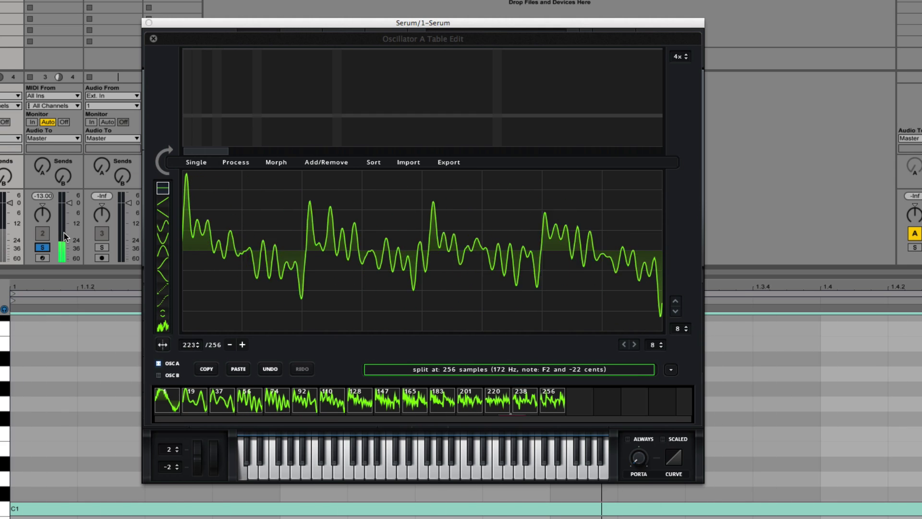
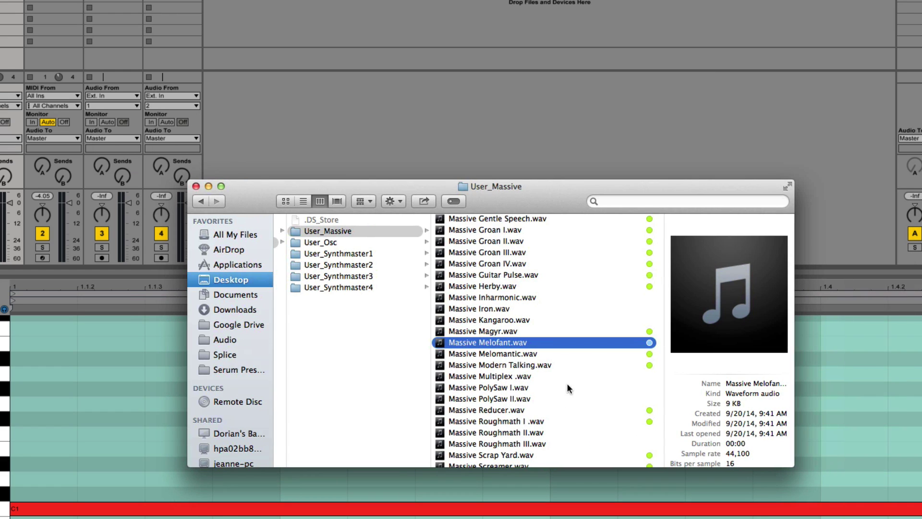
- Import the Massive Woody file from the User_Massive folder into oscillator A's table editor, splitting it at 256 samples
click(535, 355)
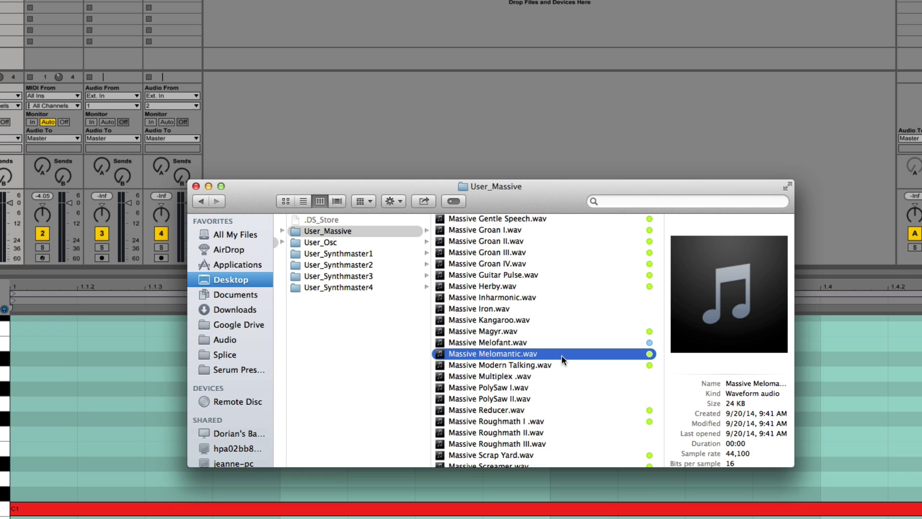
click(523, 365)
scroll(651, 365, down, 3)
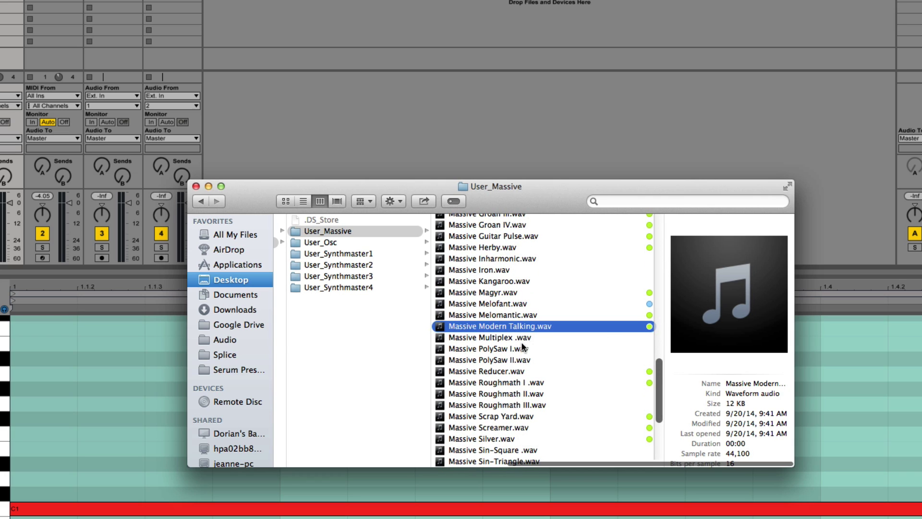
scroll(522, 347, down, 2)
scroll(525, 336, down, 5)
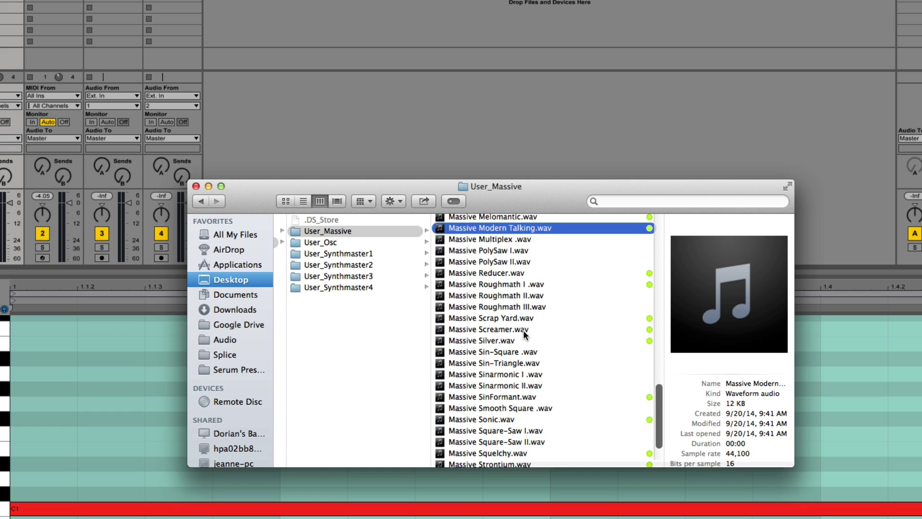
scroll(544, 358, down, 3)
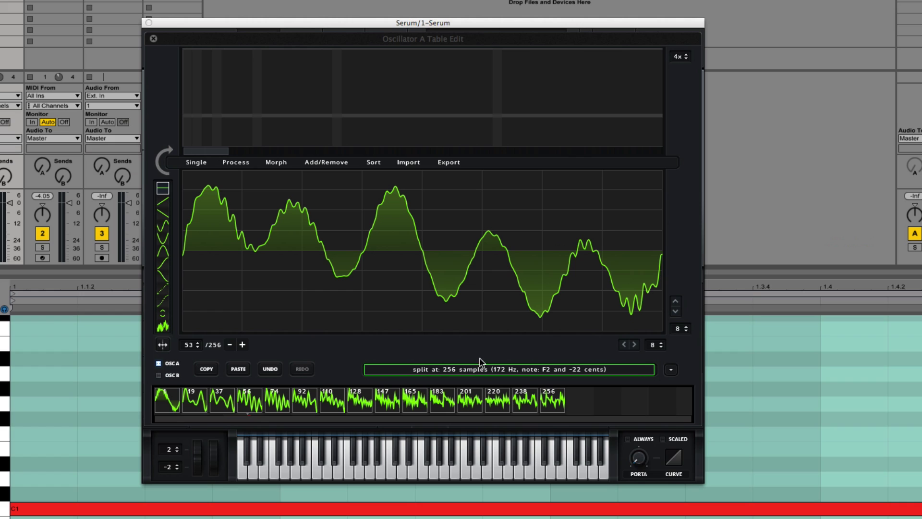
click(500, 373)
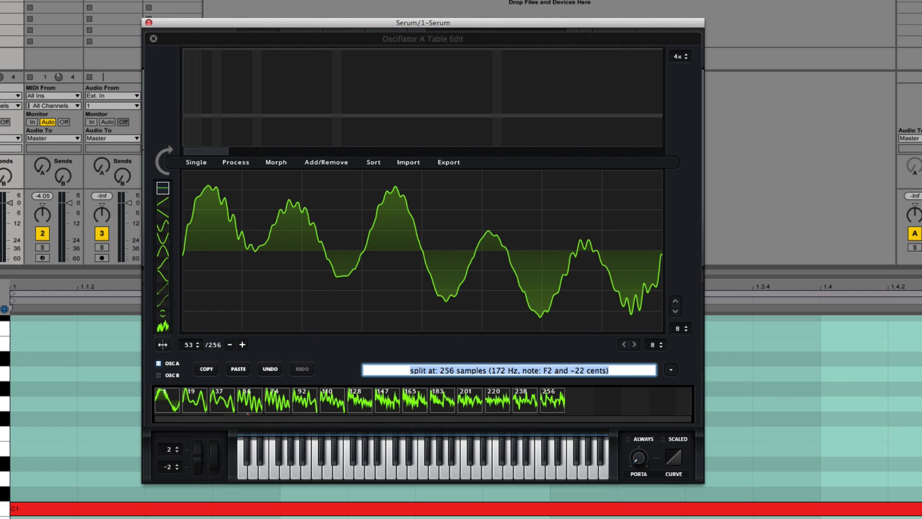
drag(843, 372, 568, 253)
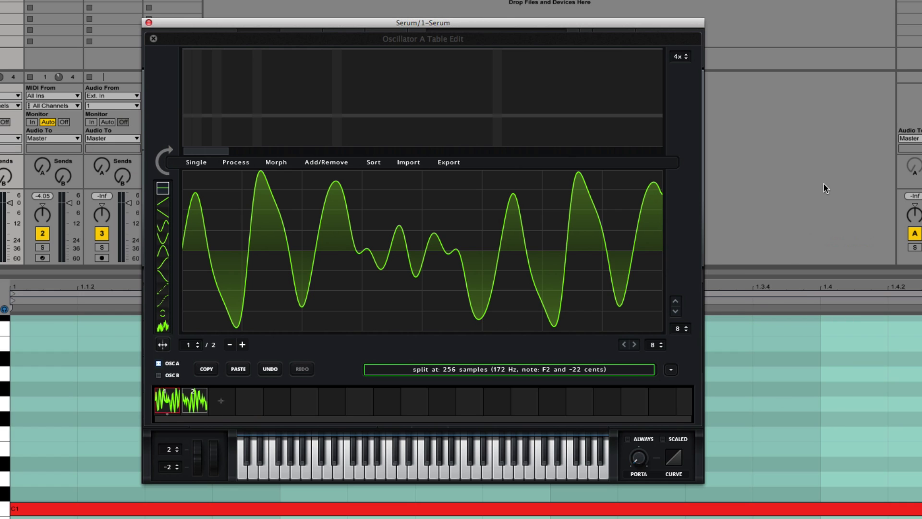
- Lower the second track's volume during playback and morph the imported table's frames into 256 frames
key(space)
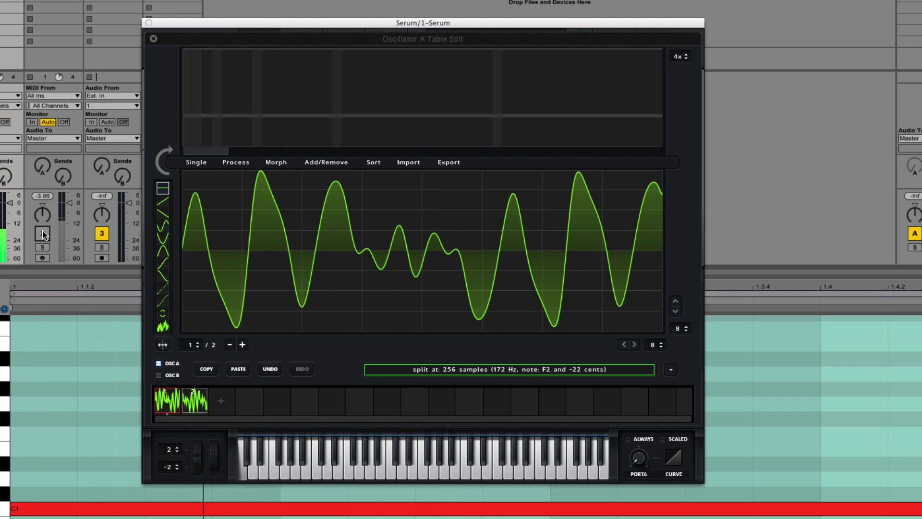
drag(69, 203, 70, 218)
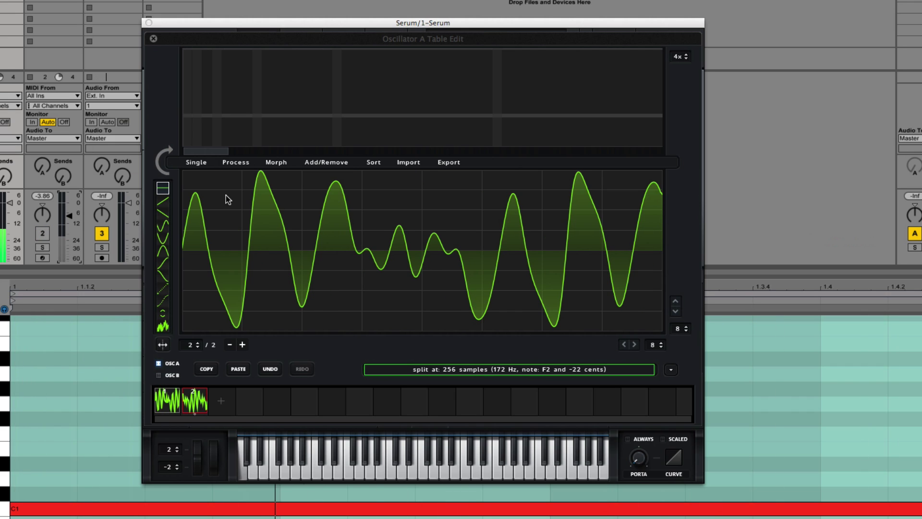
click(276, 161)
click(294, 173)
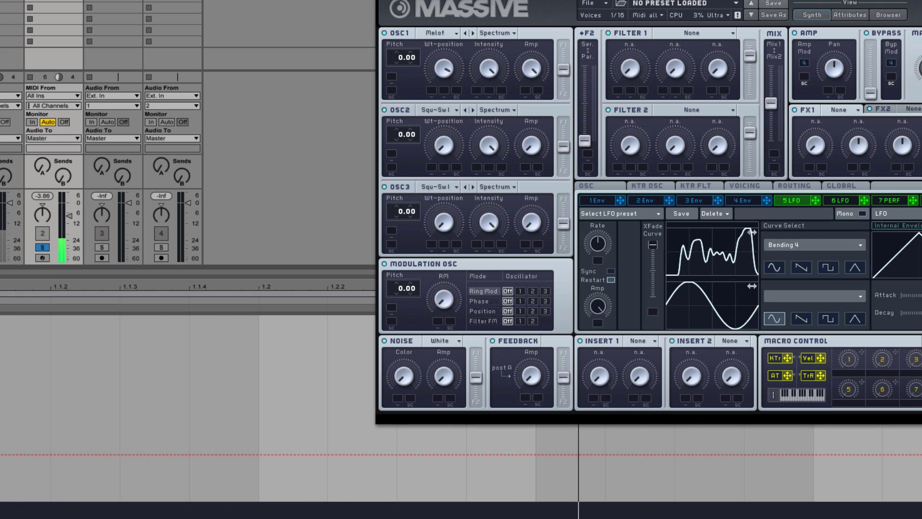
- In Massive, set the OSC1 wavetable to Woody and raise the decay level of envelope 4 to full
click(437, 33)
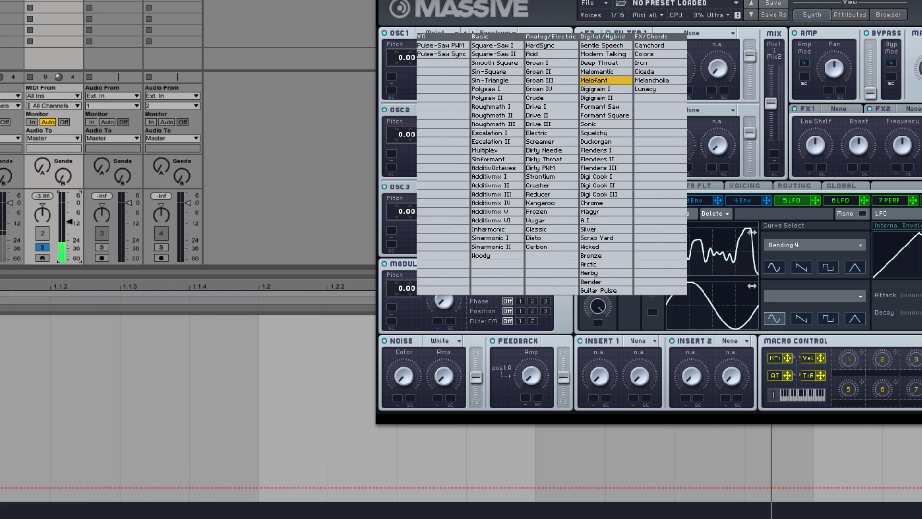
click(485, 256)
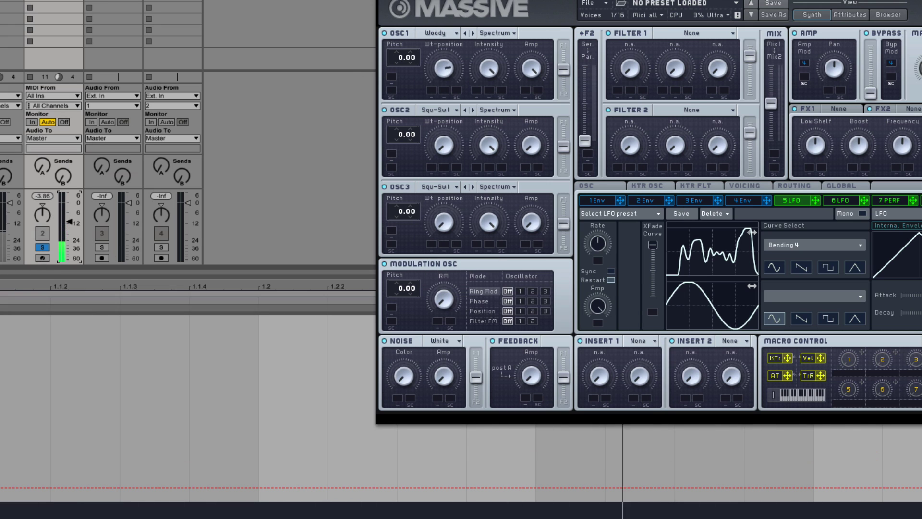
click(743, 200)
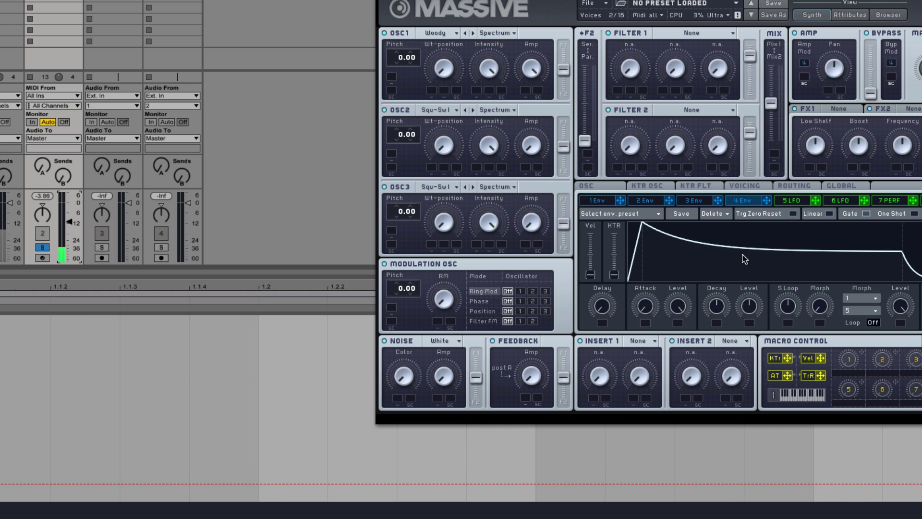
drag(741, 254, 740, 218)
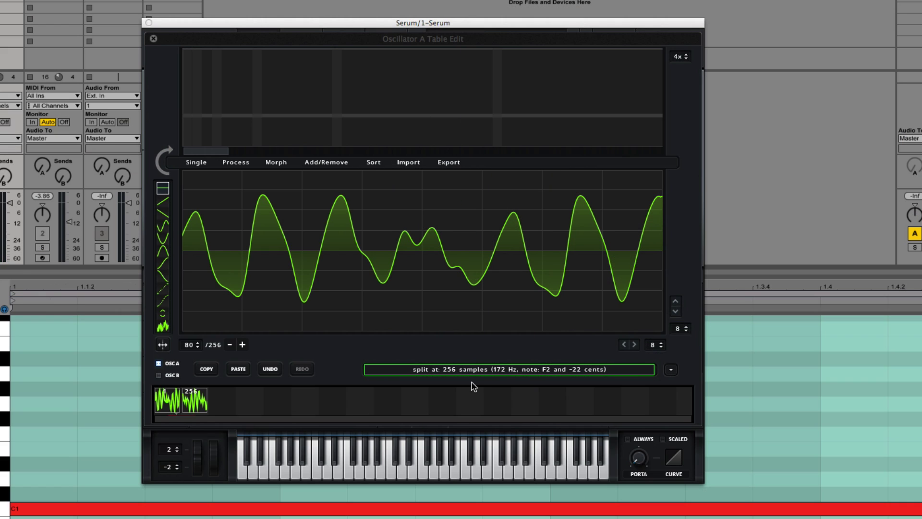
click(470, 370)
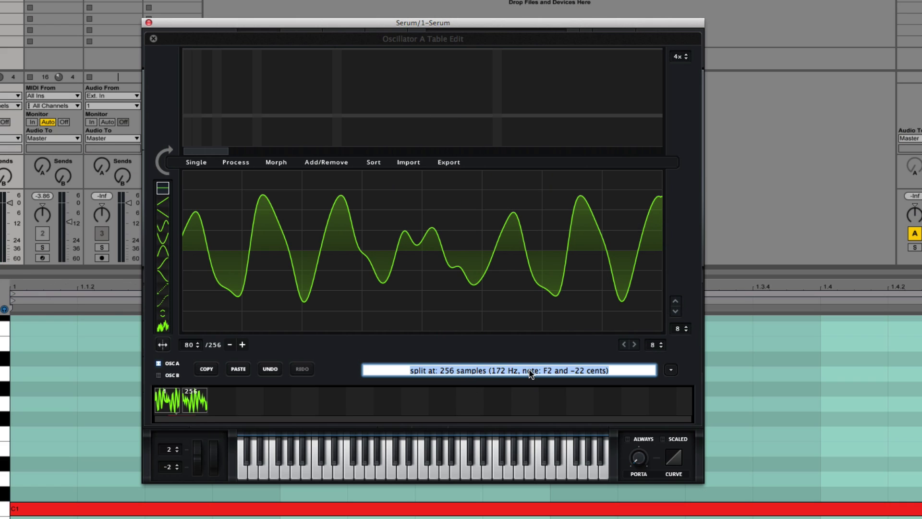
mouse_move(530, 373)
key(Return)
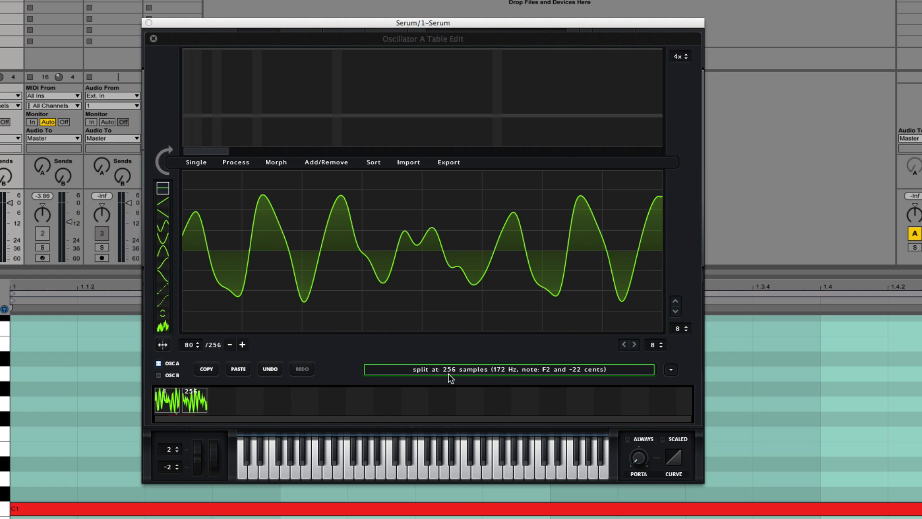
- In Serum's oscillator A table editor, set the import split to 128 samples and reimport the wavetable
click(480, 369)
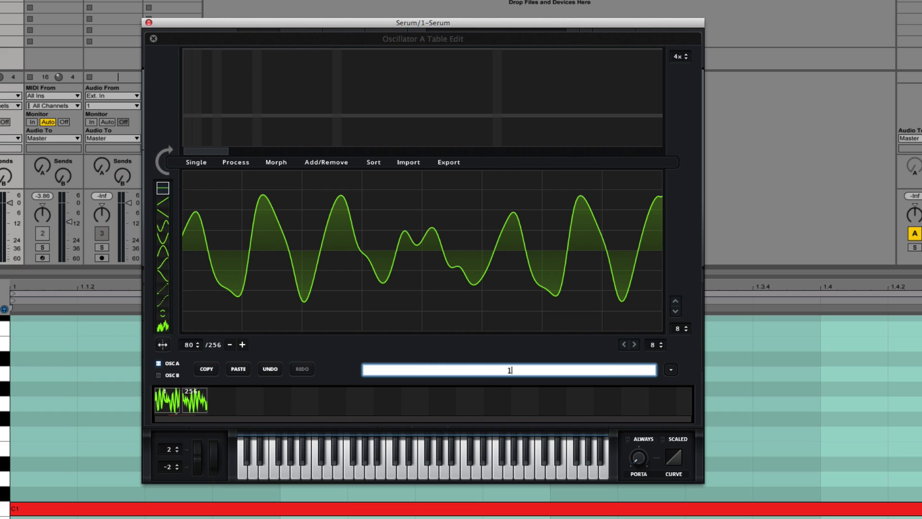
text(128)
key(Return)
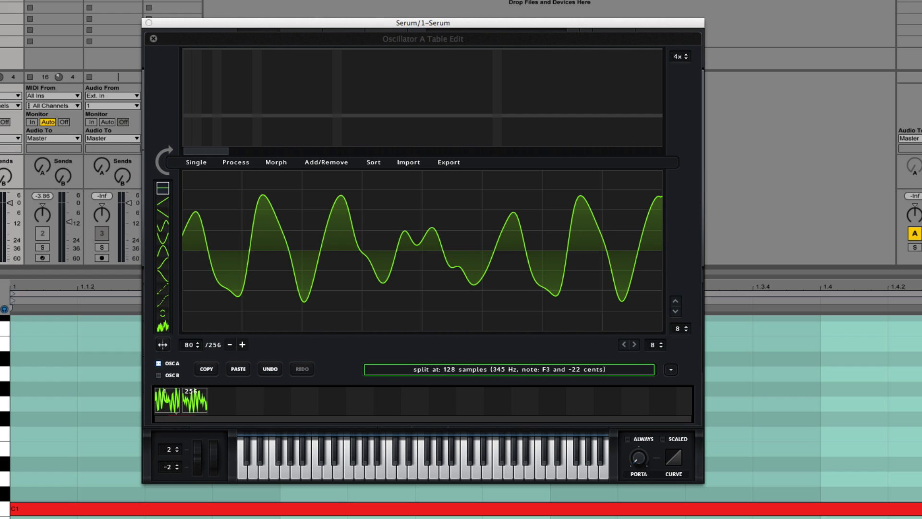
click(460, 325)
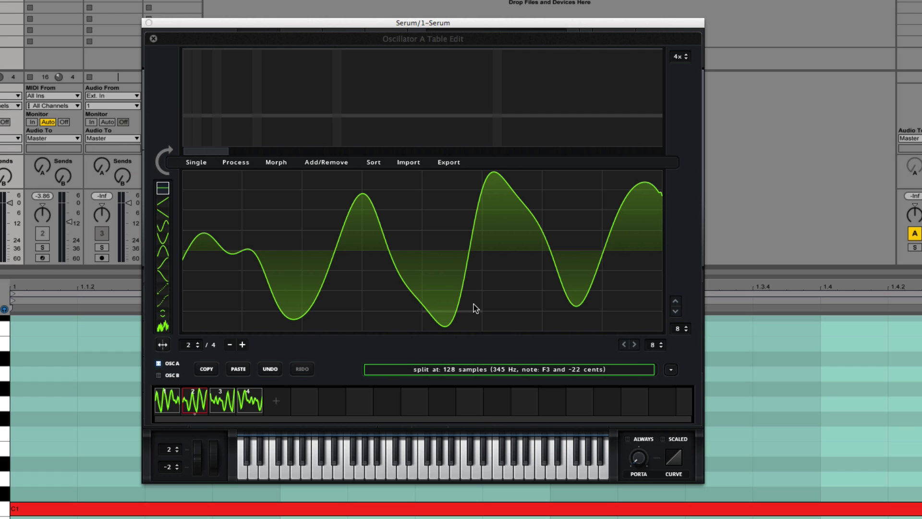
- Morph the frames of the table split at 128 samples into 256 frames
click(282, 163)
click(282, 166)
click(282, 168)
click(284, 178)
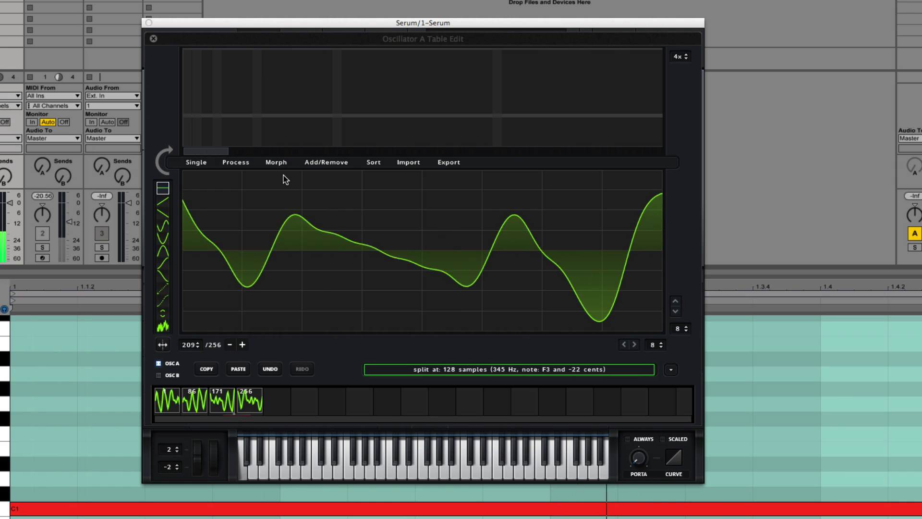
- Load the Massive Woody wavetable into oscillator A and reopen its table editor
click(153, 38)
click(321, 97)
mouse_move(310, 129)
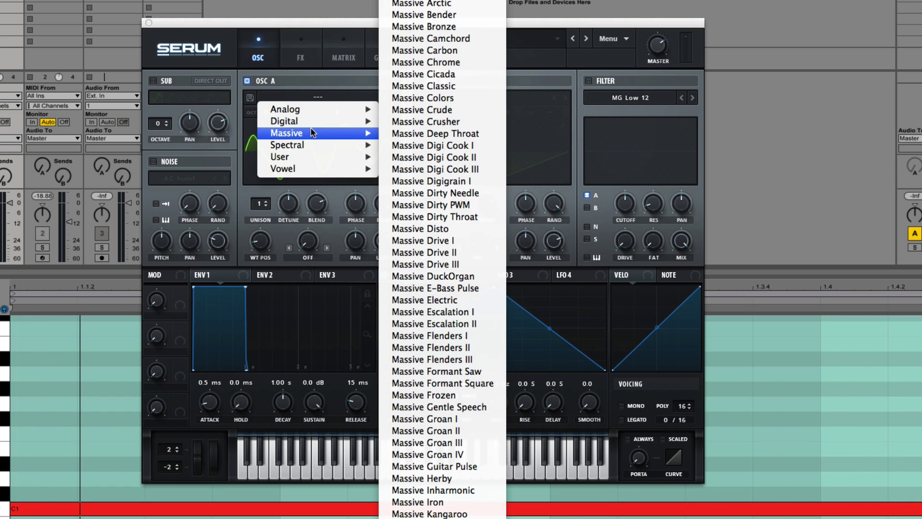
scroll(442, 259, down, 2)
click(393, 134)
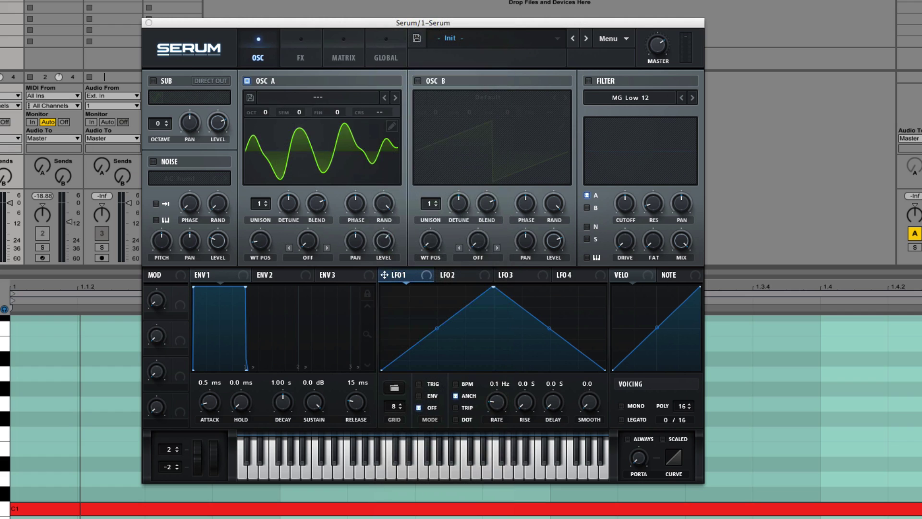
click(393, 127)
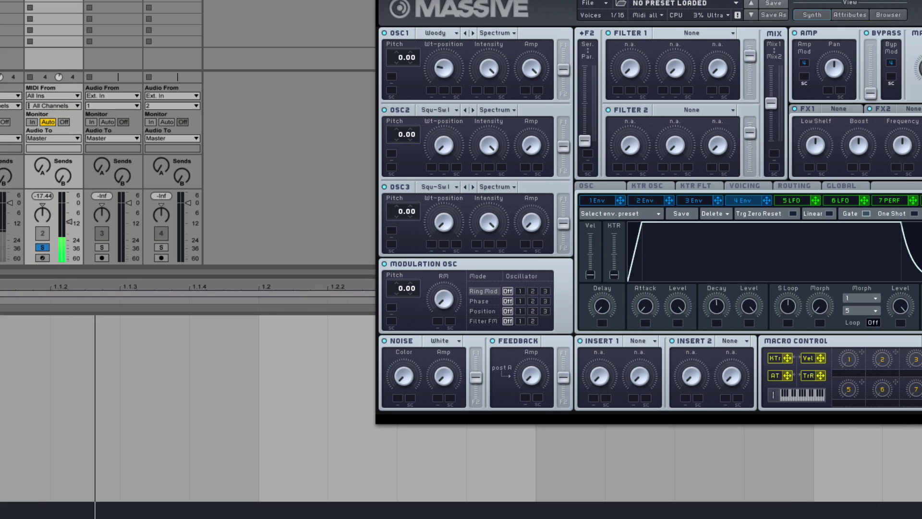
- Transpose the Massive track's C1 note up an octave to C2 and back down to C1
click(1, 517)
click(1, 517)
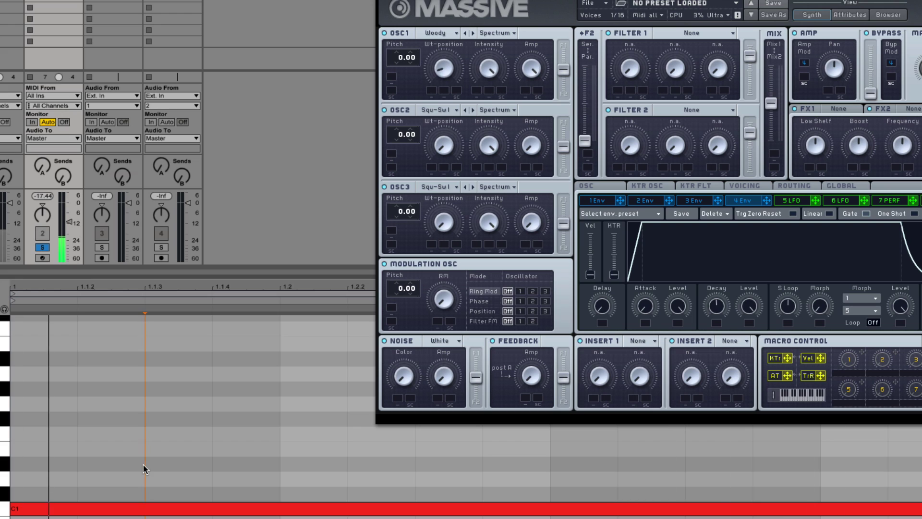
key(ctrl+a)
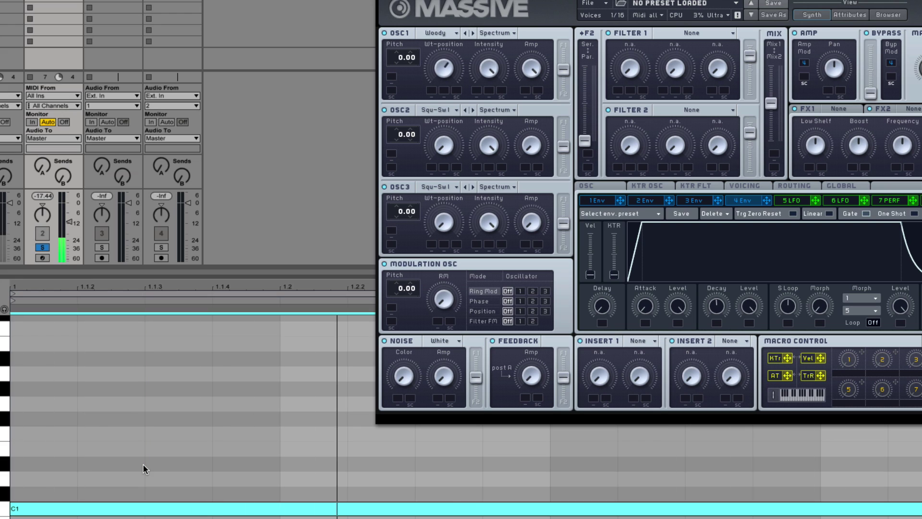
key(shift+Up)
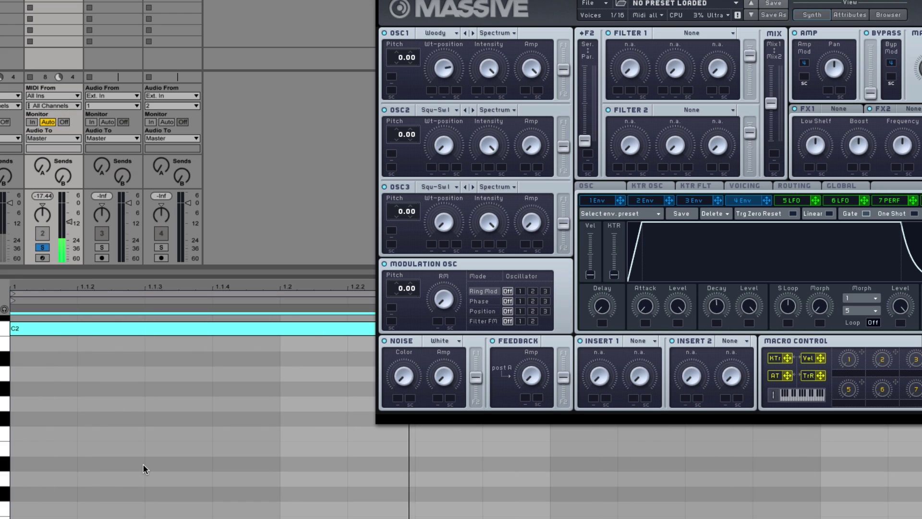
key(shift+Down)
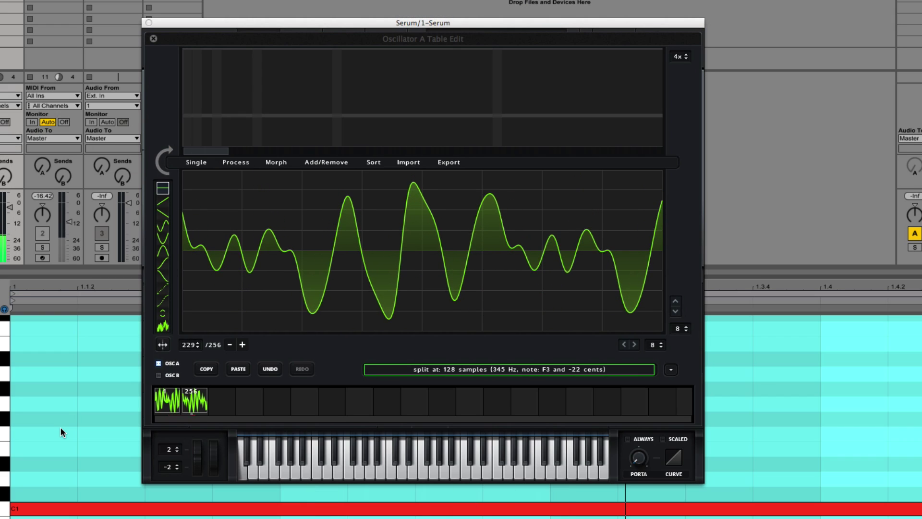
- Transpose the Serum track's C1 note up to C2 and then by one more octave
key(shift+Up)
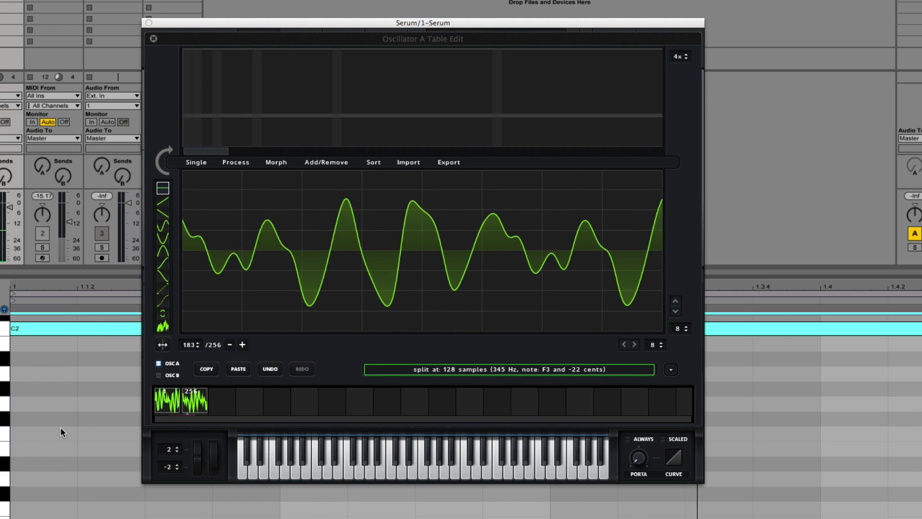
key(shift+Up)
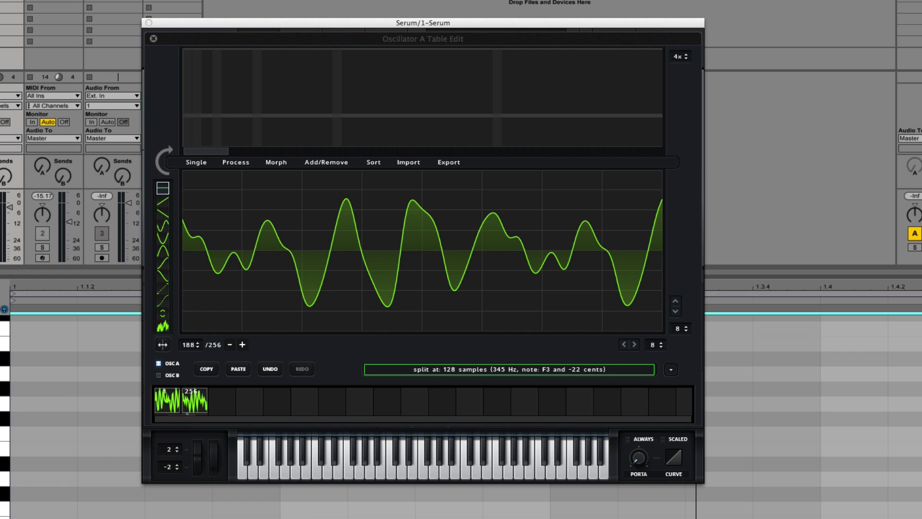
- Close oscillator A's table editor and return to Serum's main oscillator view
click(154, 38)
click(337, 98)
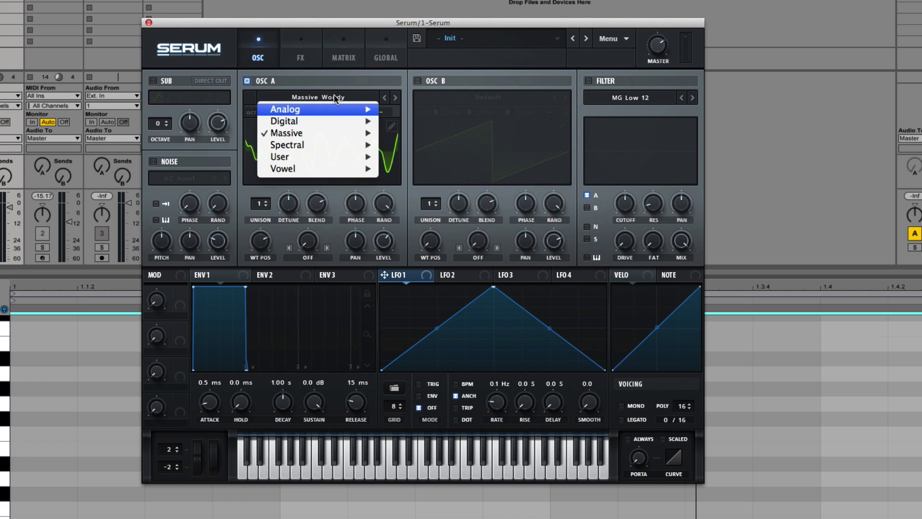
click(336, 97)
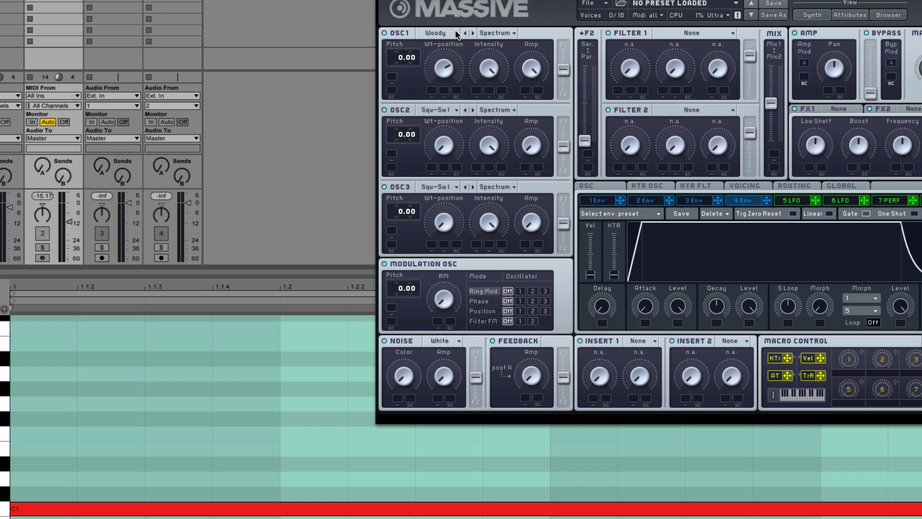
- Switch Massive's OSC1 wavetable to Crusher and play the loop with the second track soloed
click(455, 33)
click(555, 185)
key(space)
click(42, 247)
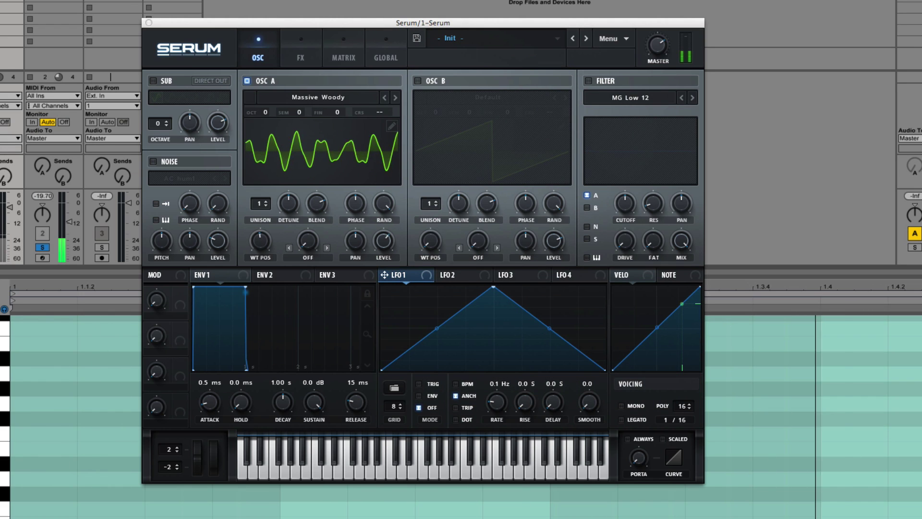
- Load the Massive Crusher wavetable into Serum's oscillator A
click(336, 98)
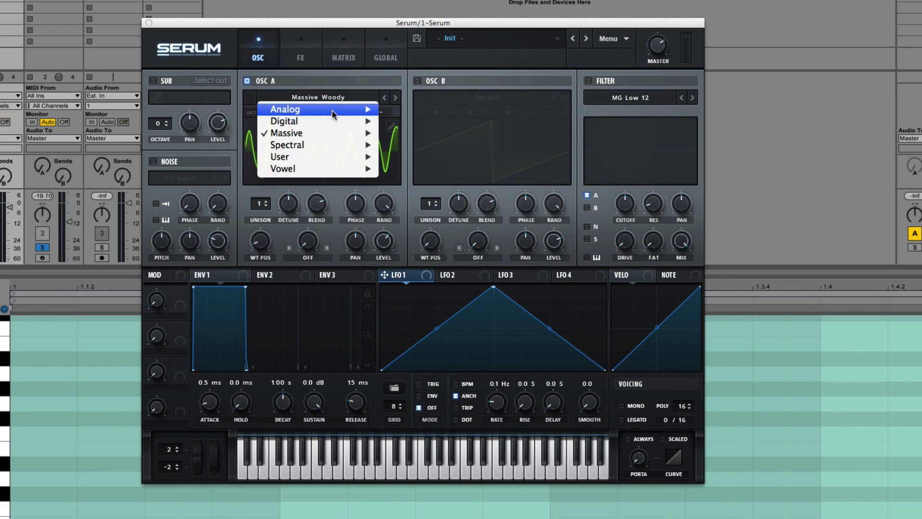
mouse_move(326, 130)
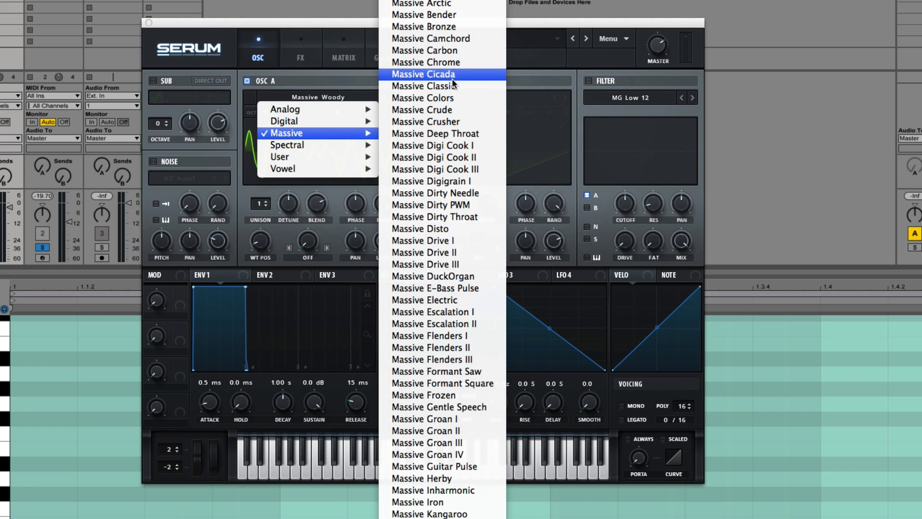
click(445, 120)
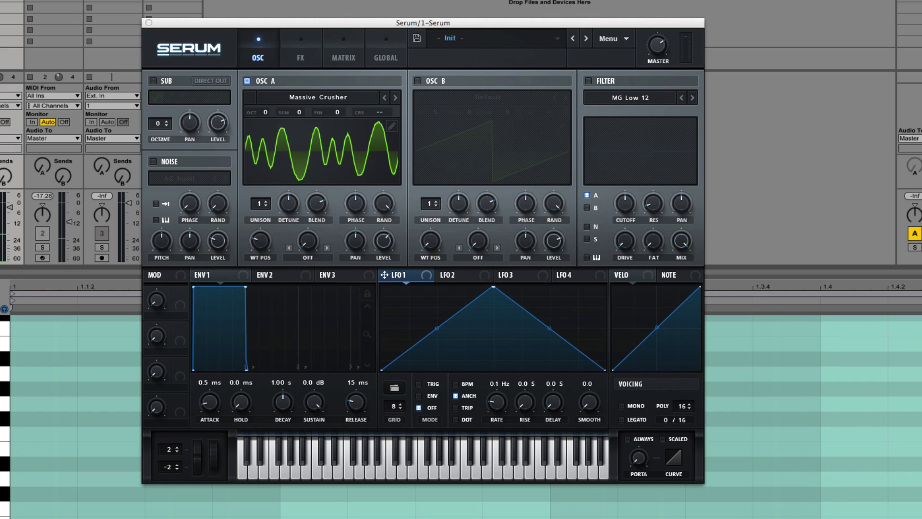
- Transpose the track's note by octave down to C1 and play the loop, toggling the second track's solo to compare Crusher in both synths
click(37, 456)
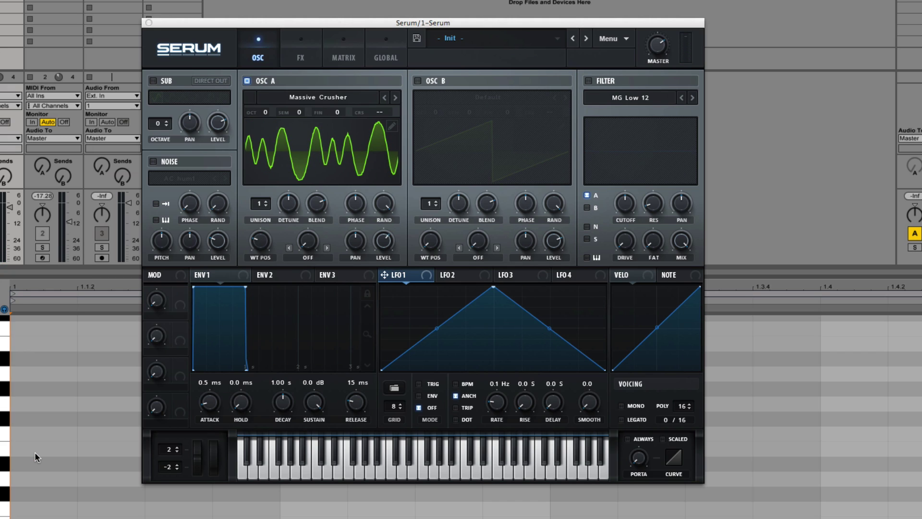
key(super+a)
key(shift+Up)
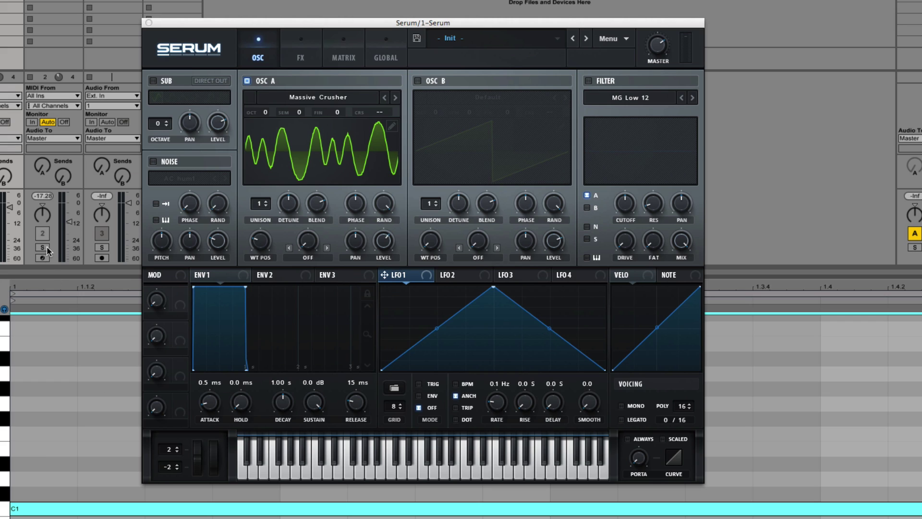
key(space)
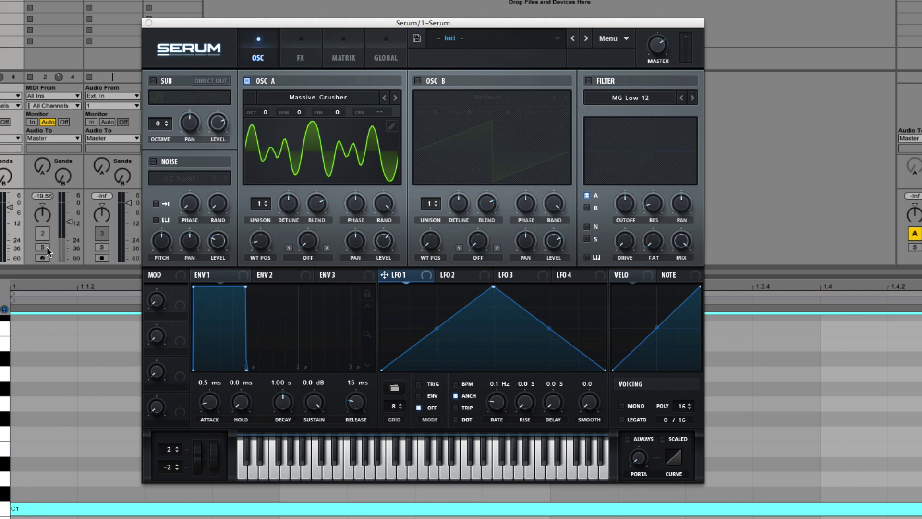
click(42, 248)
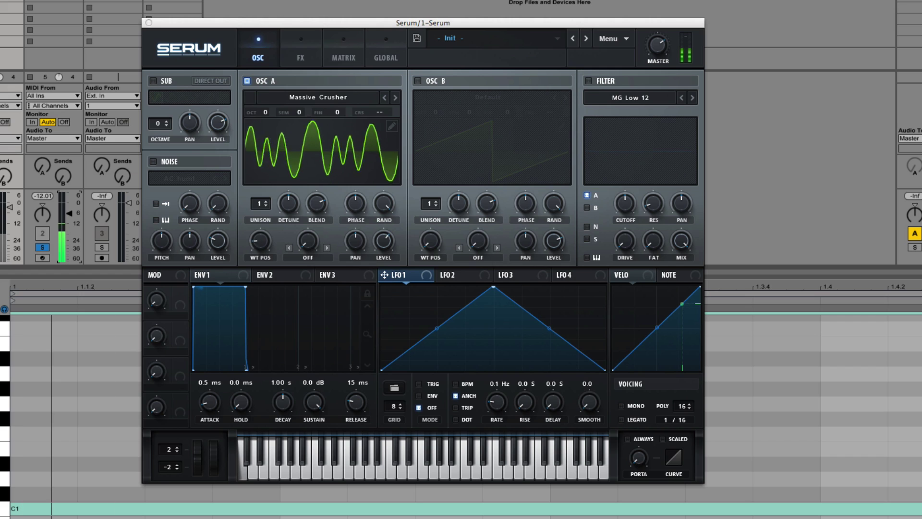
click(42, 247)
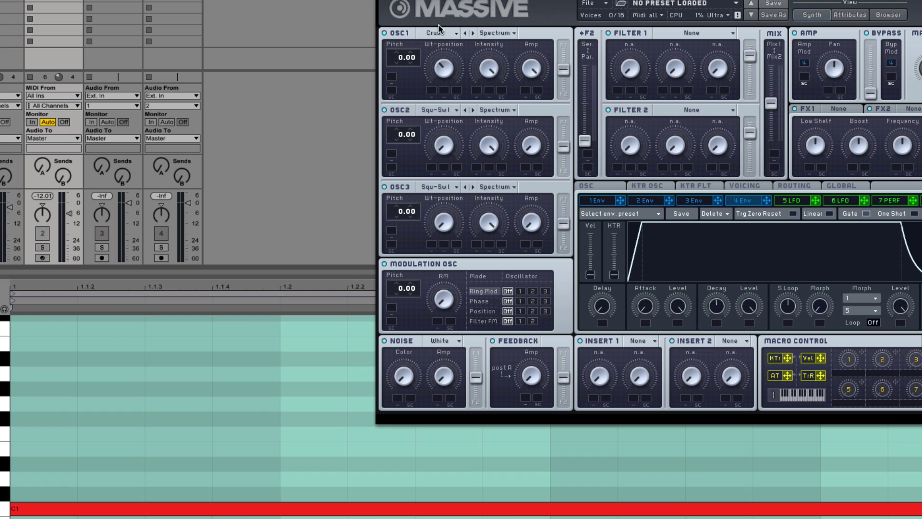
- Set Massive's OSC1 wavetable to Escalation I and solo the second track for playback
click(444, 33)
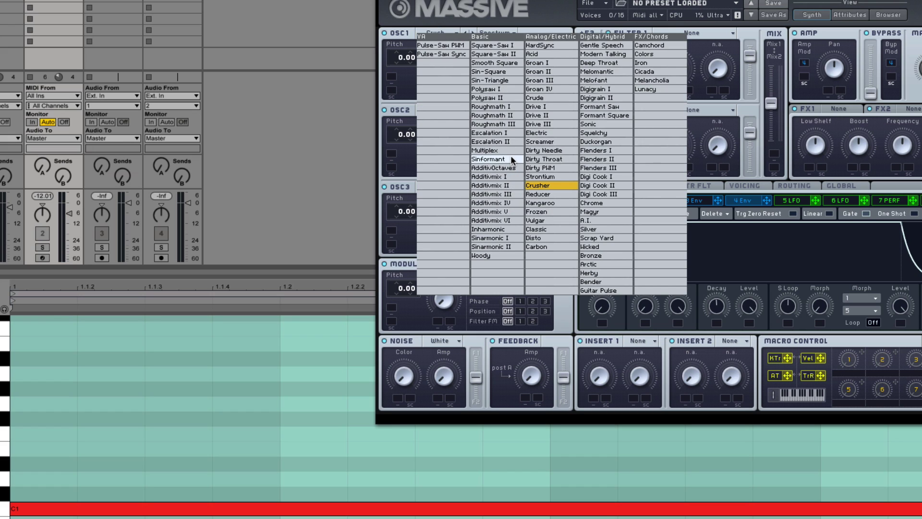
click(505, 138)
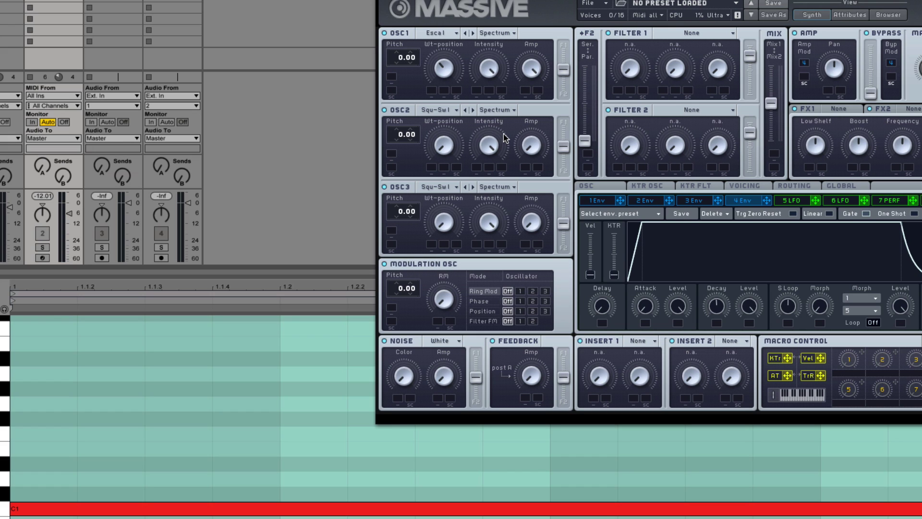
click(41, 248)
key(space)
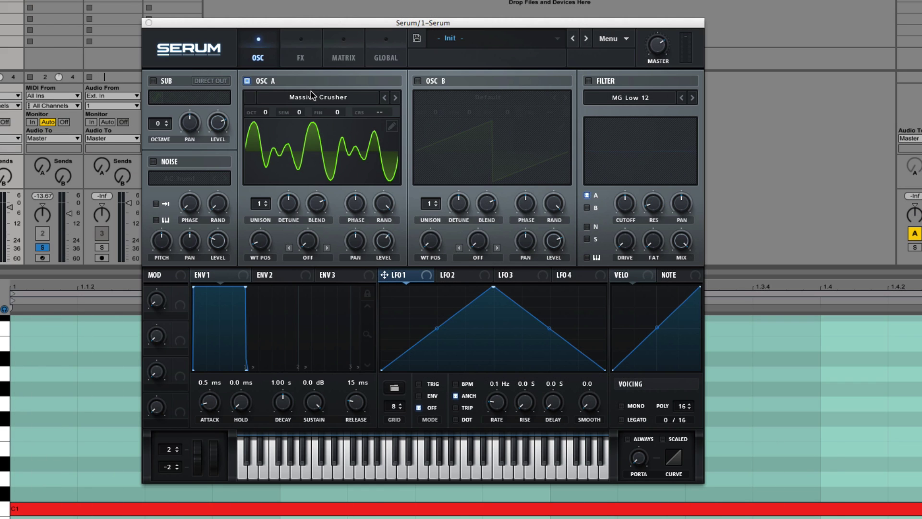
- Load the Massive Escalation I wavetable into Serum's oscillator A
click(310, 94)
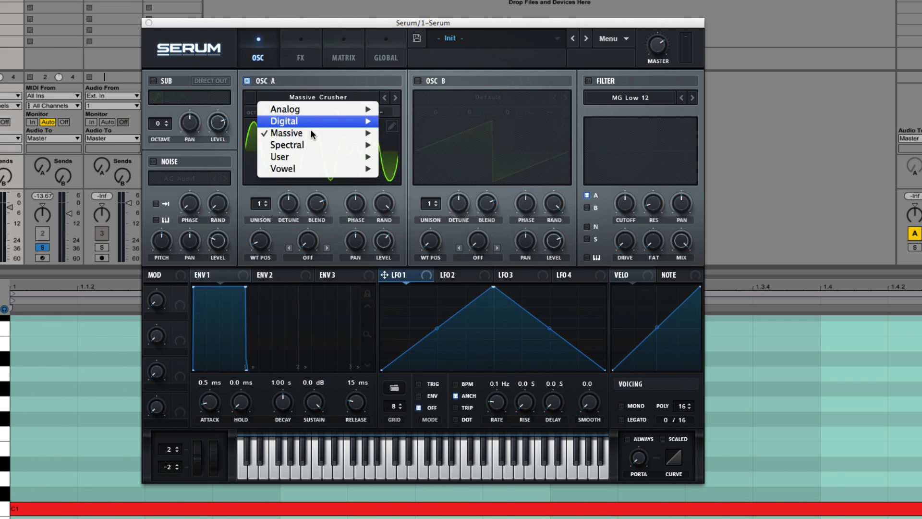
mouse_move(312, 134)
click(452, 313)
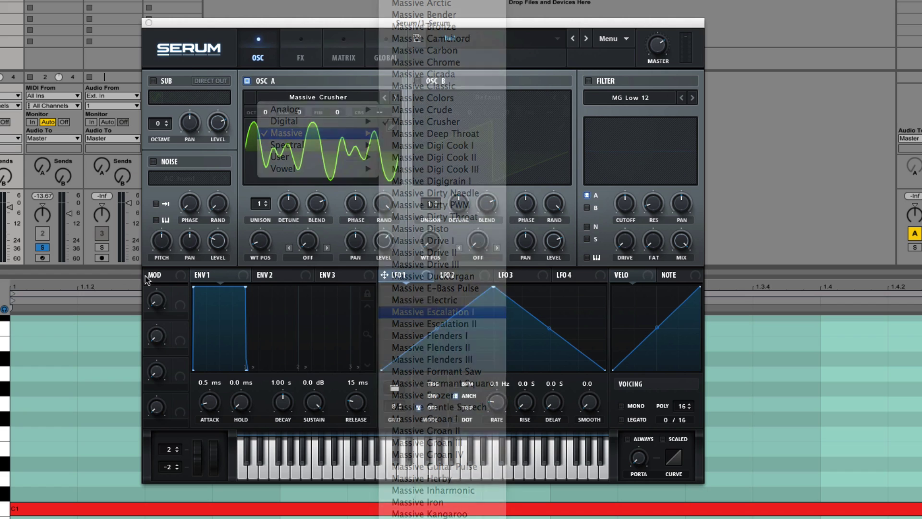
- Toggle the second track's solo to compare Escalation I between Serum and Massive
click(43, 247)
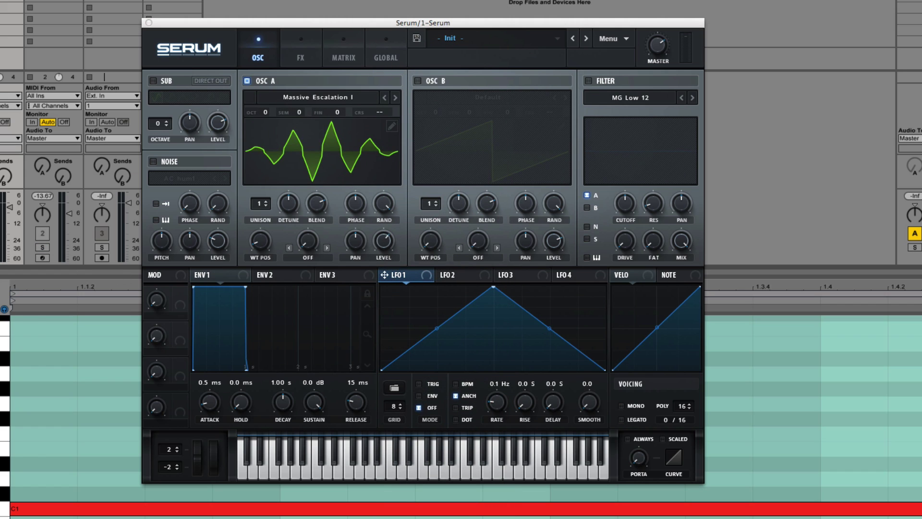
click(45, 246)
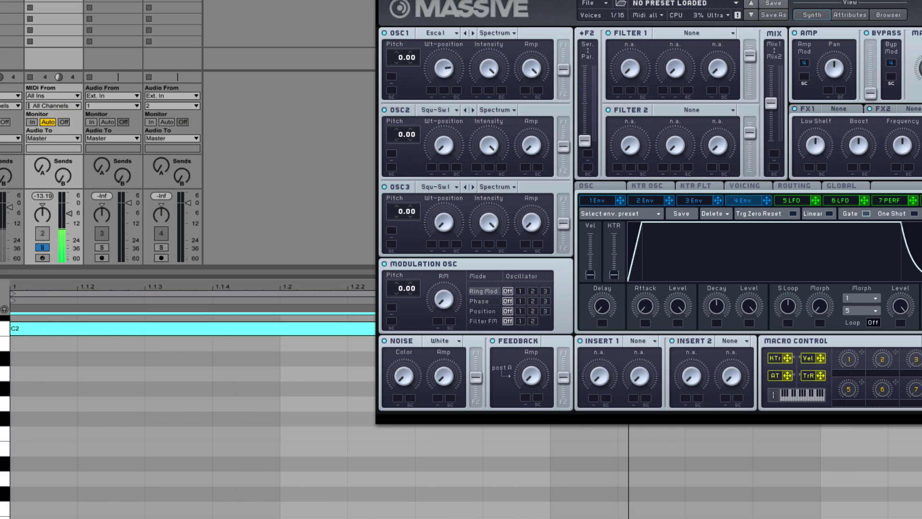
click(40, 248)
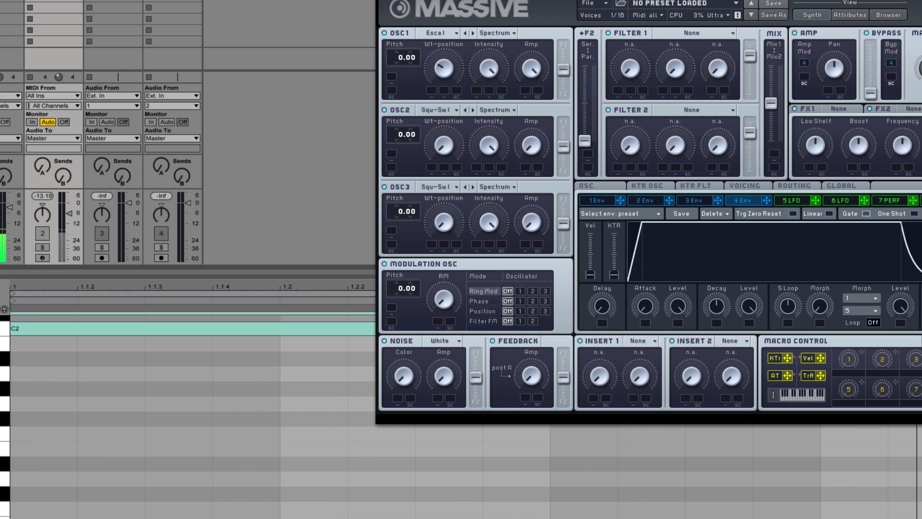
click(41, 248)
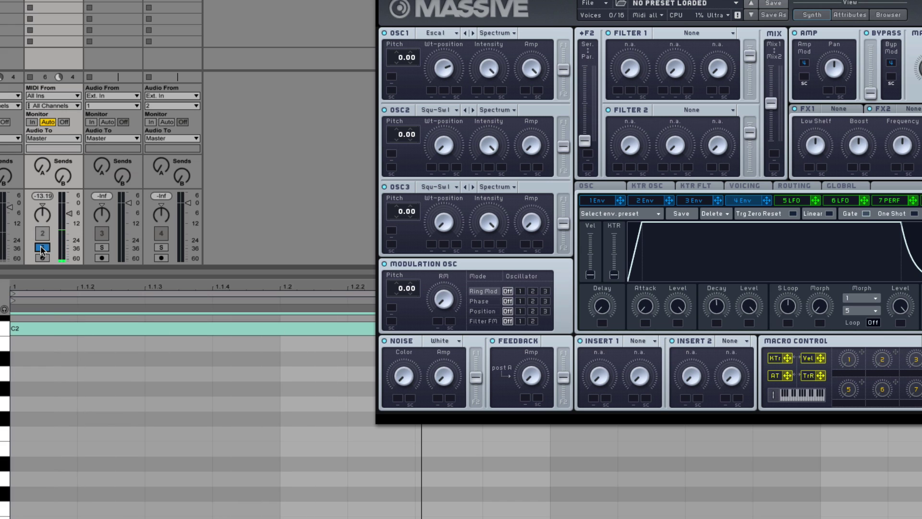
- Choose the Formant Saw wavetable in Massive's OSC1 and load Massive Formant Saw into Serum's oscillator A
click(452, 34)
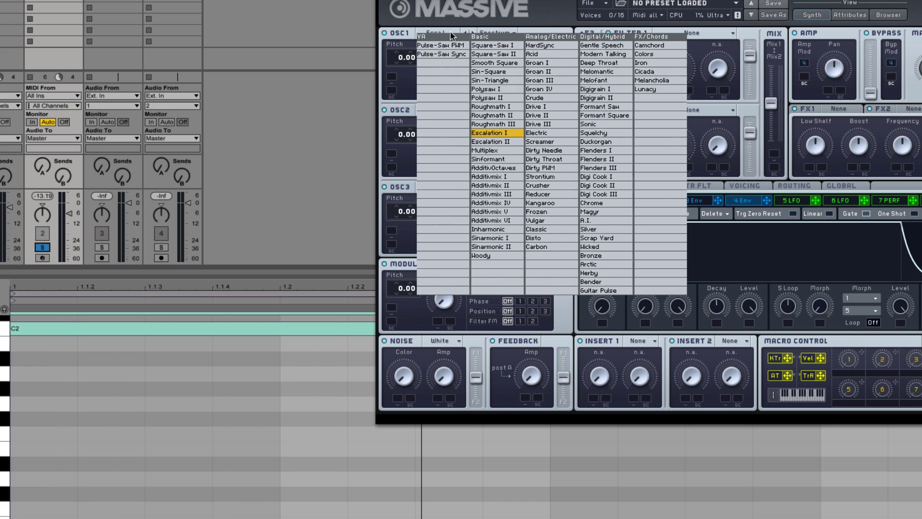
click(612, 106)
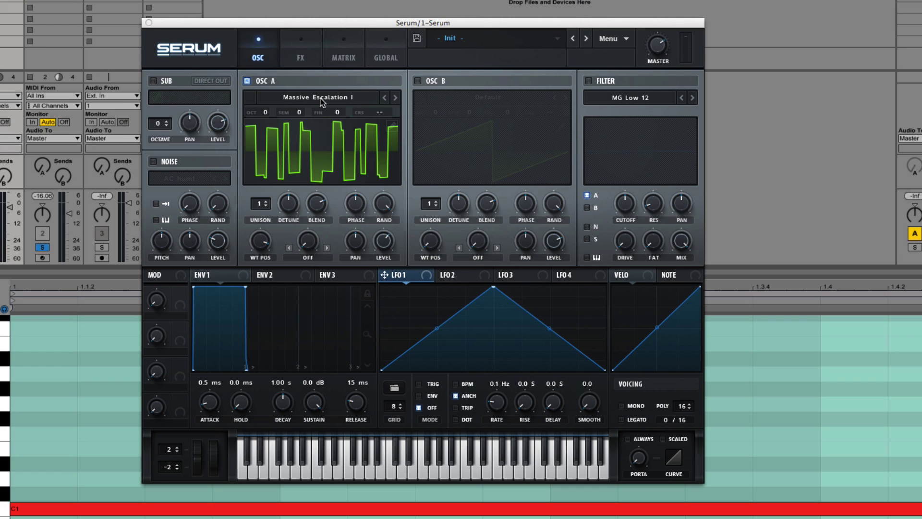
click(321, 98)
mouse_move(312, 126)
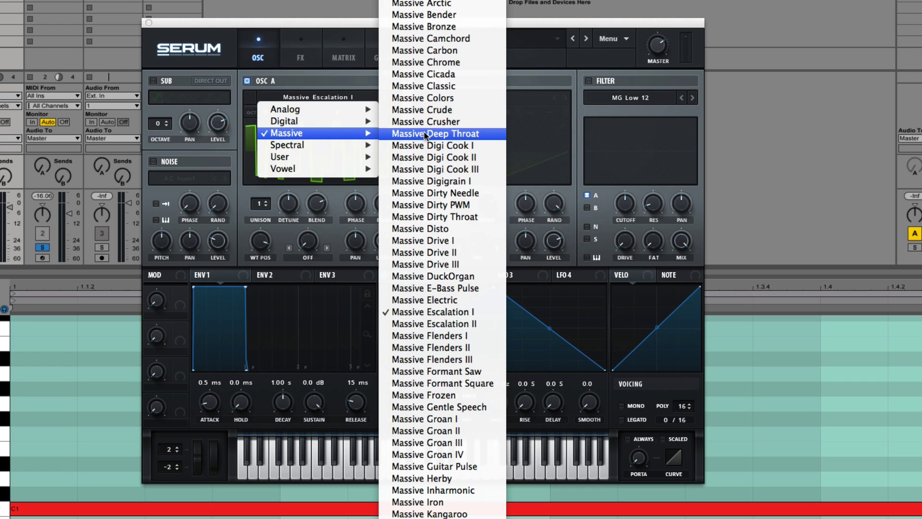
click(437, 371)
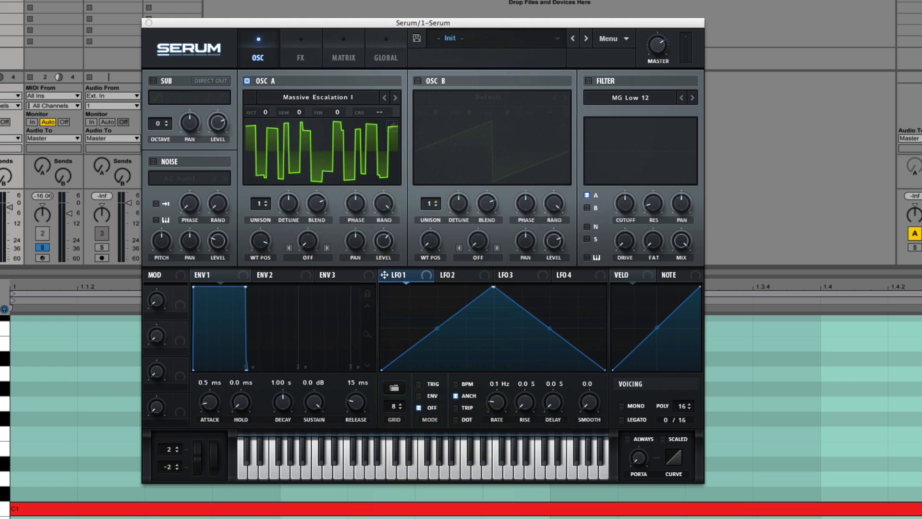
- Move oscillator A's wavetable position and toggle the second track's solo to compare Formant Saw in both synths
drag(261, 240, 44, 495)
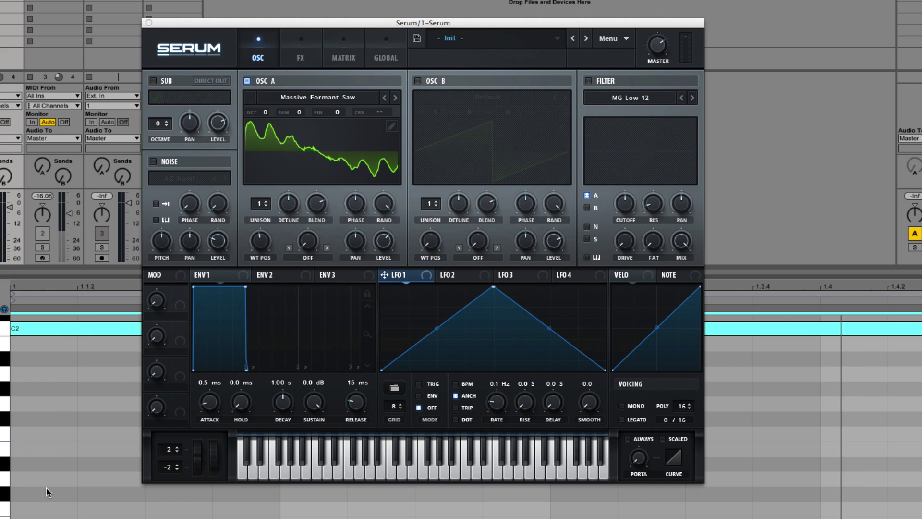
click(43, 247)
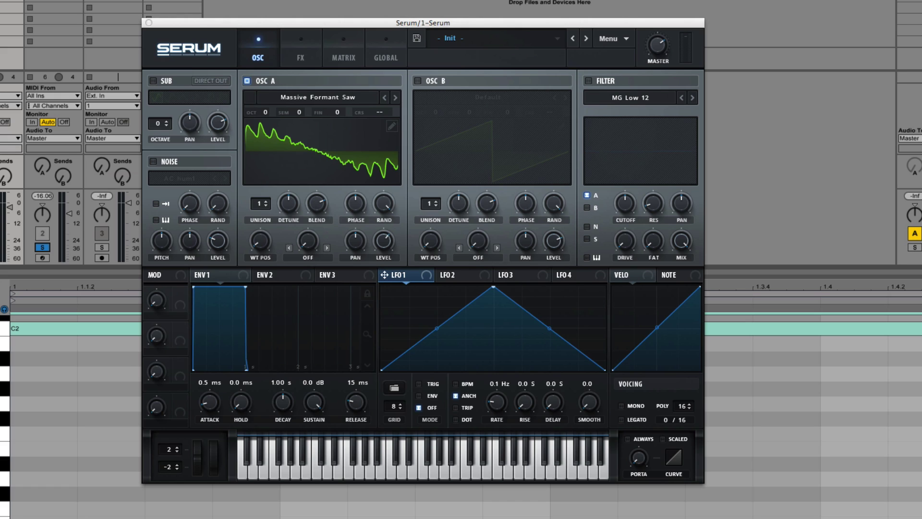
- Look through the wavetable files of the massive folder in Finder and the Pastebin list matching file names to Massive wavetables
key(super+alt+p)
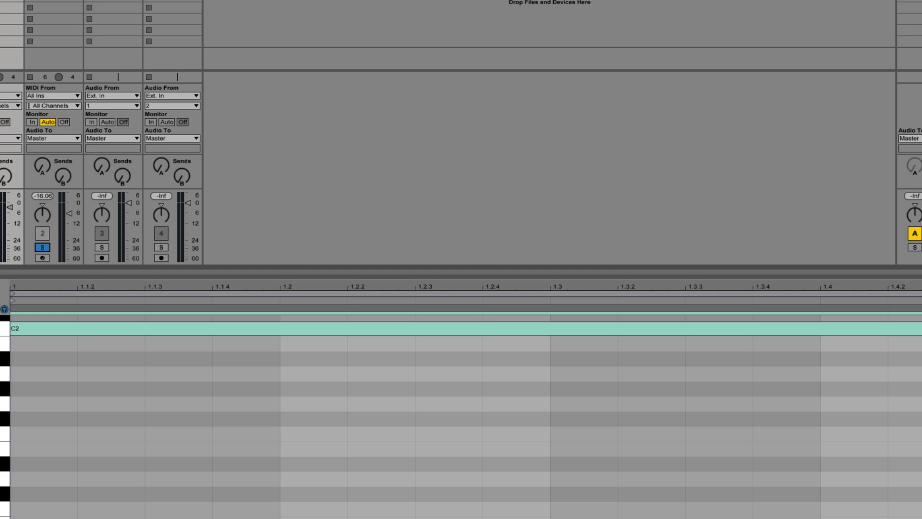
key(super+Tab)
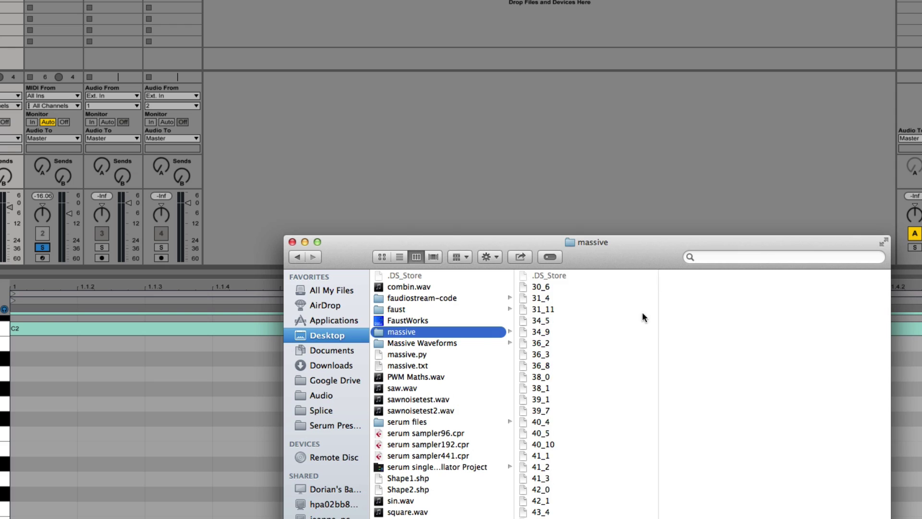
scroll(646, 327, down, 15)
scroll(641, 344, down, 20)
scroll(620, 346, down, 10)
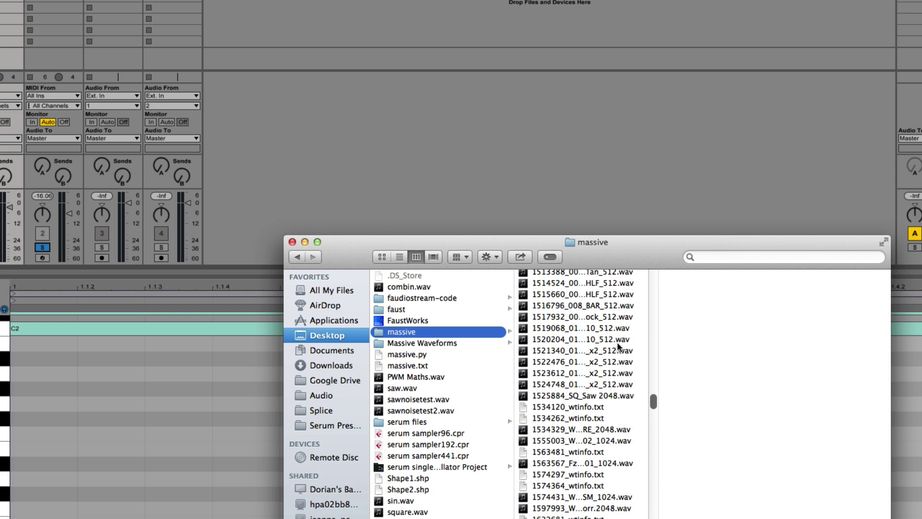
key(super+Tab)
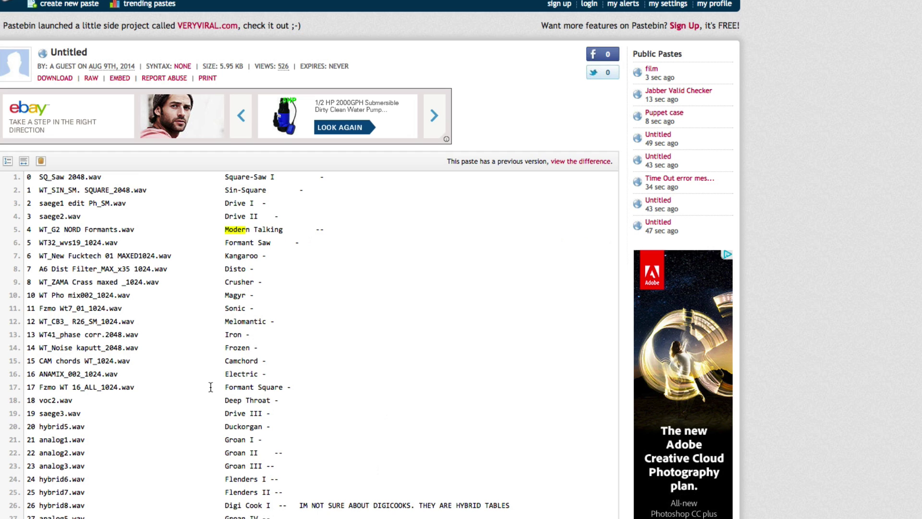
key(super+Tab)
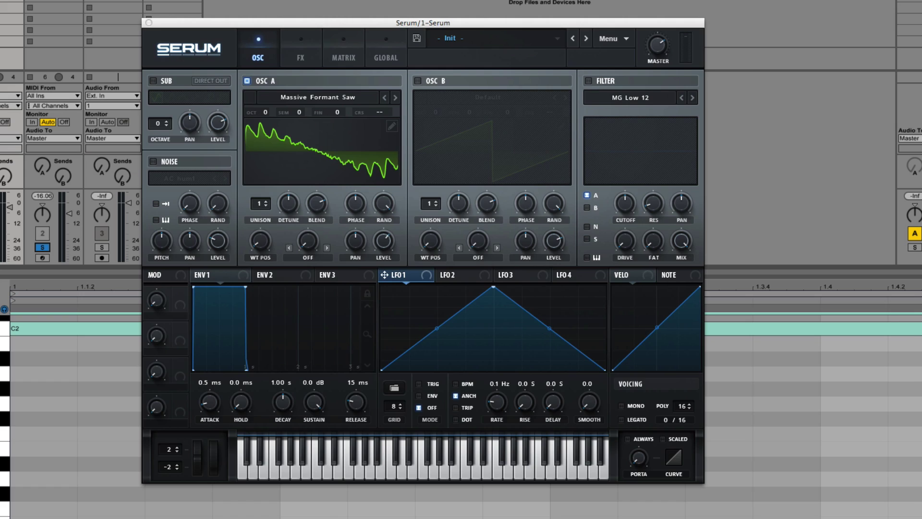
- Switch to Finder and browse the User_Massive folder inside the OSC samples folder of serum files
key(super+Tab)
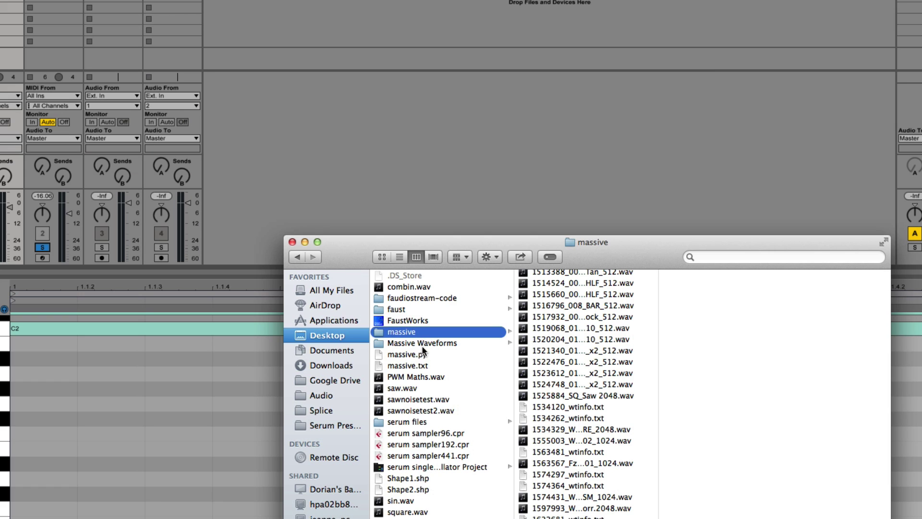
click(424, 423)
click(557, 287)
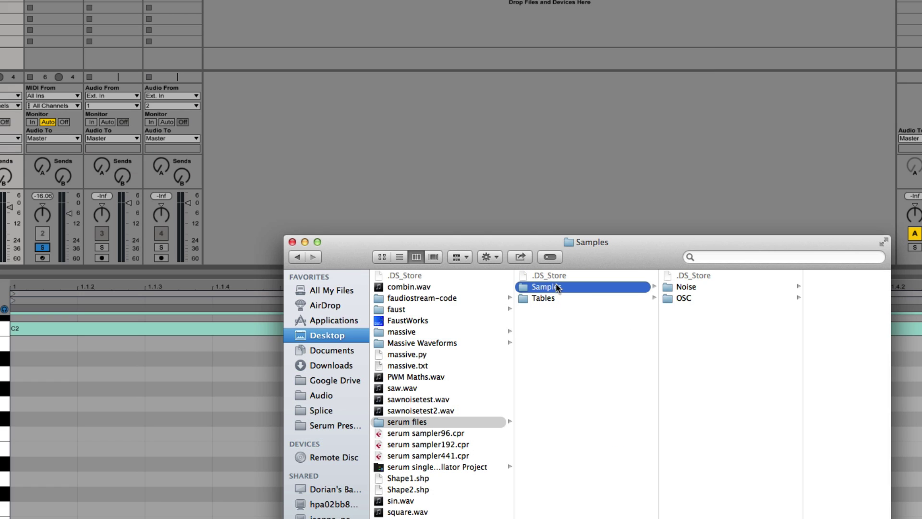
click(702, 284)
click(668, 299)
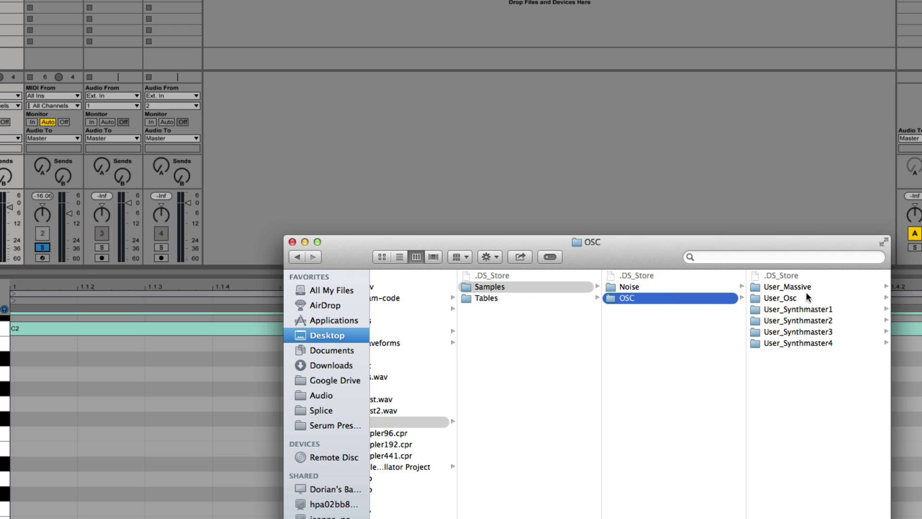
click(806, 290)
scroll(816, 385, down, 5)
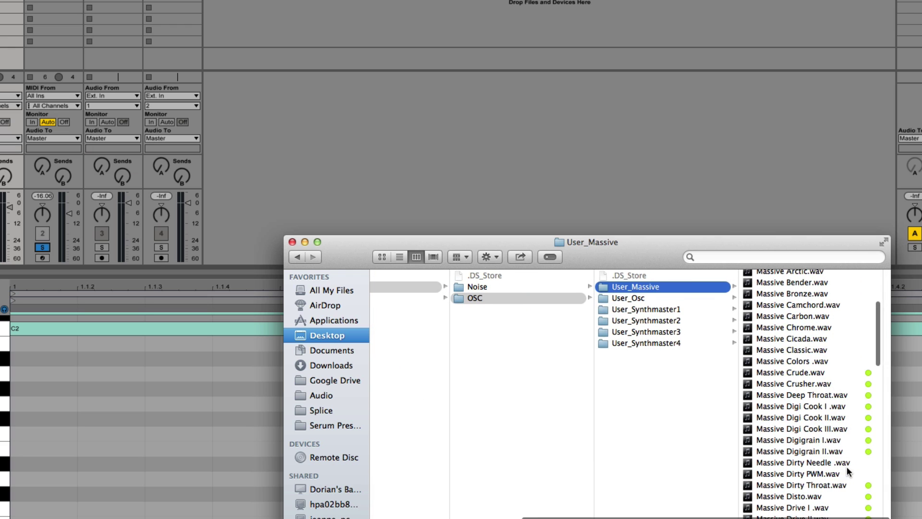
scroll(808, 407, up, 5)
- Enlarge and reposition the Finder window to show more of the User_Massive file list with its green tags
drag(785, 242, 463, 197)
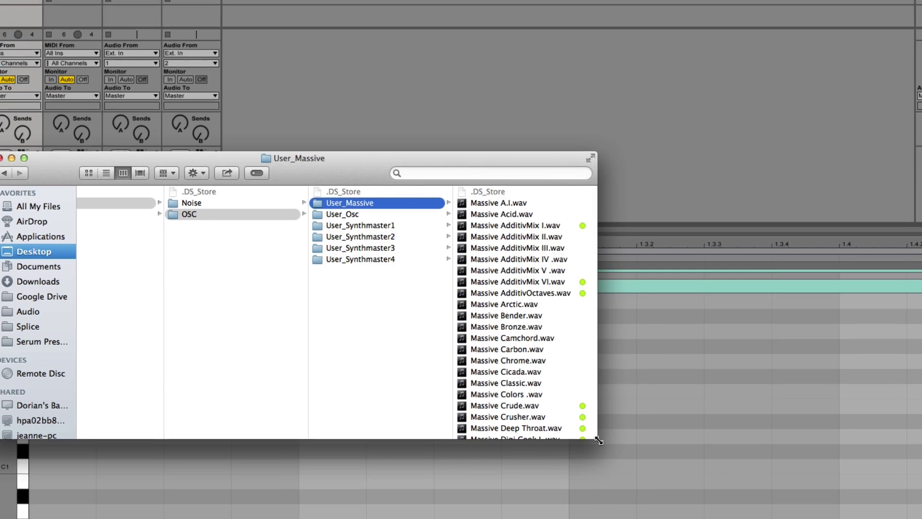
drag(578, 481, 829, 518)
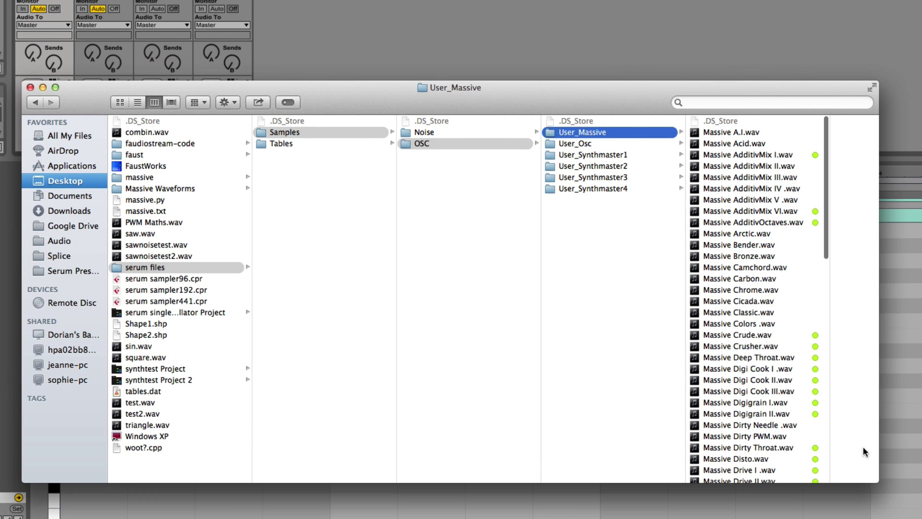
drag(829, 434, 887, 433)
drag(678, 93, 526, 75)
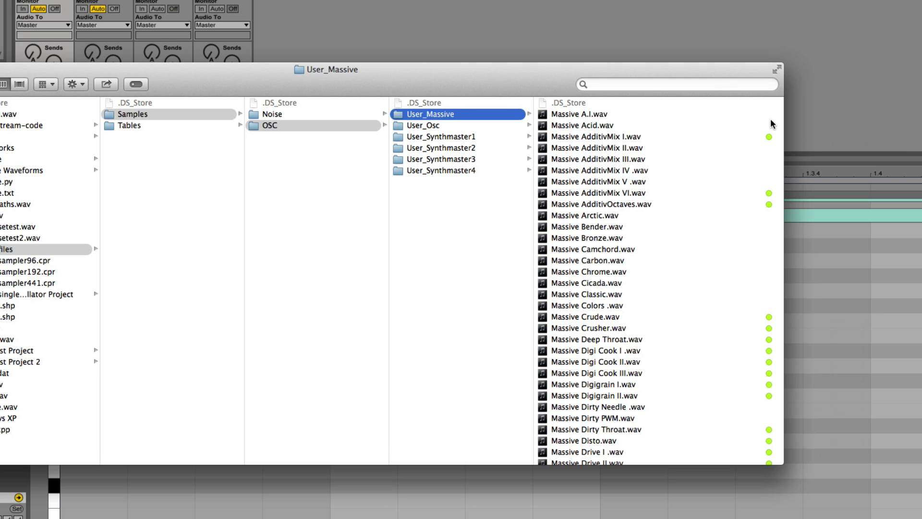
- Look through the User_Massive wavetable files, checking the details of Massive Melofant.wav and Massive Woody.wav
scroll(768, 142, down, 5)
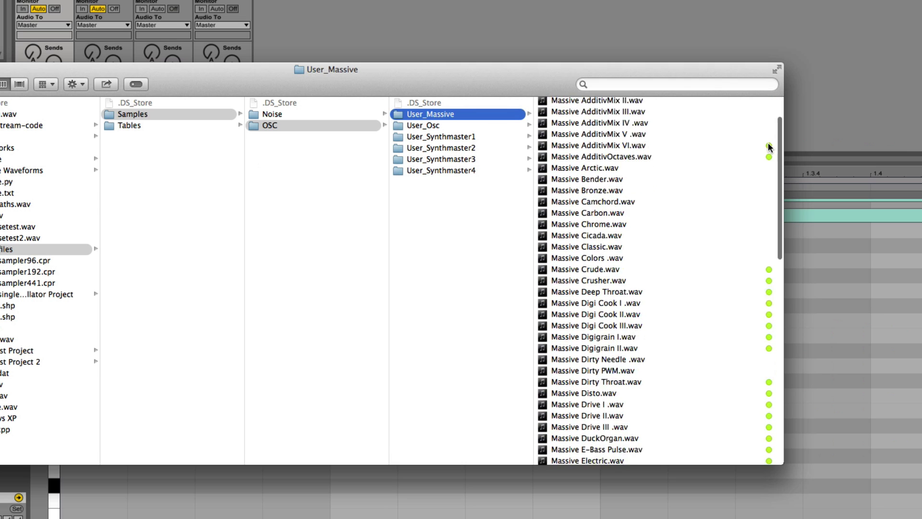
scroll(710, 162, down, 10)
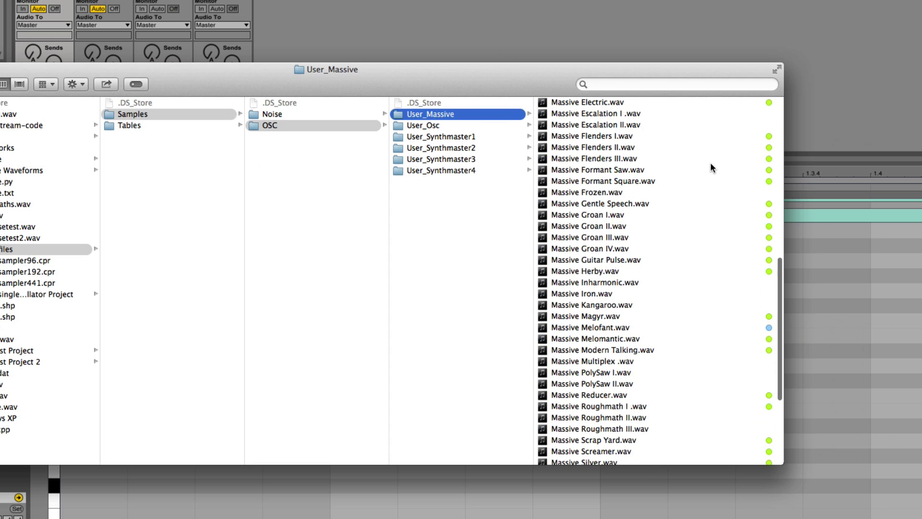
click(583, 328)
scroll(476, 310, down, 6)
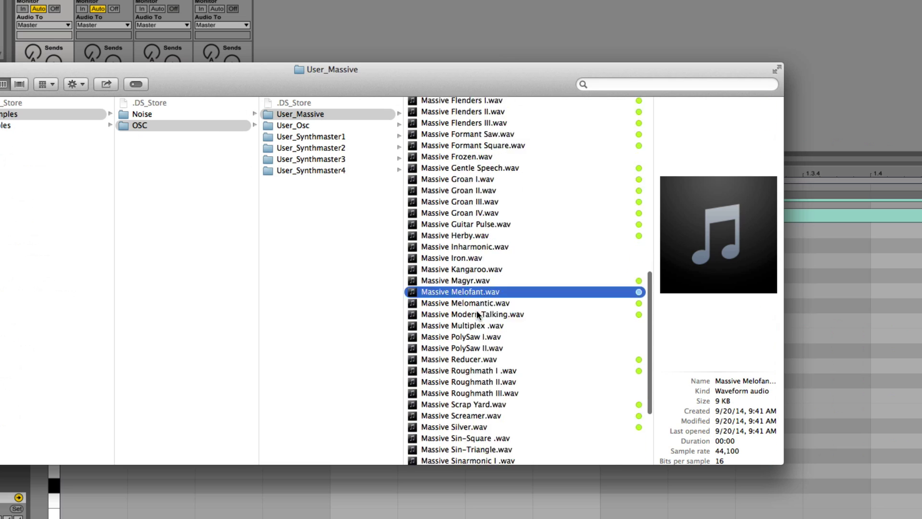
click(451, 460)
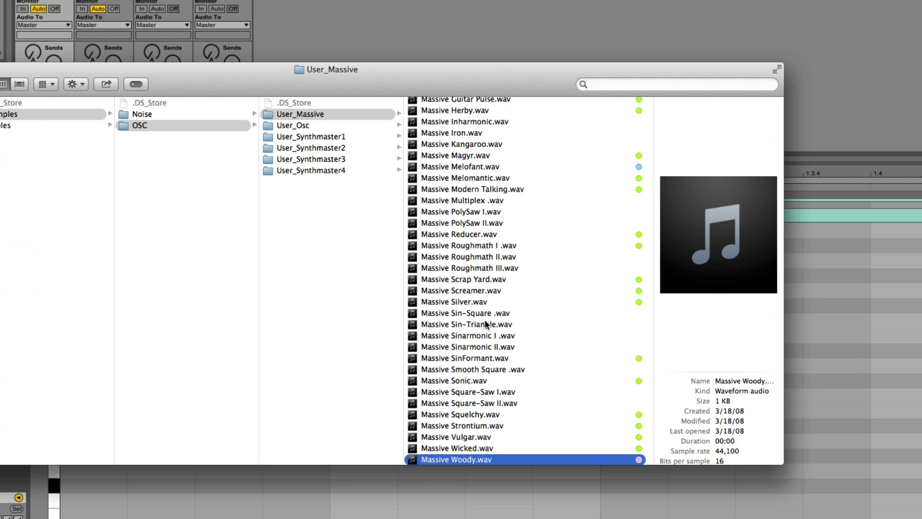
scroll(485, 319, up, 15)
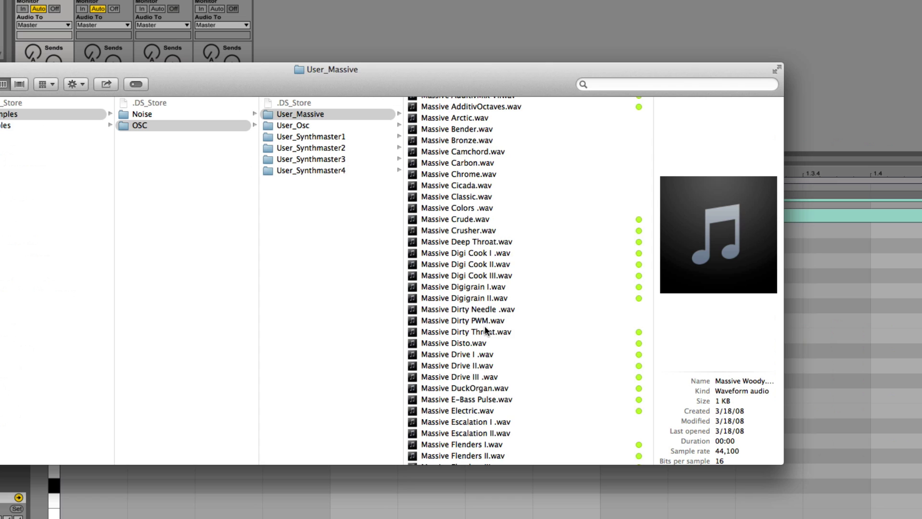
scroll(499, 286, up, 5)
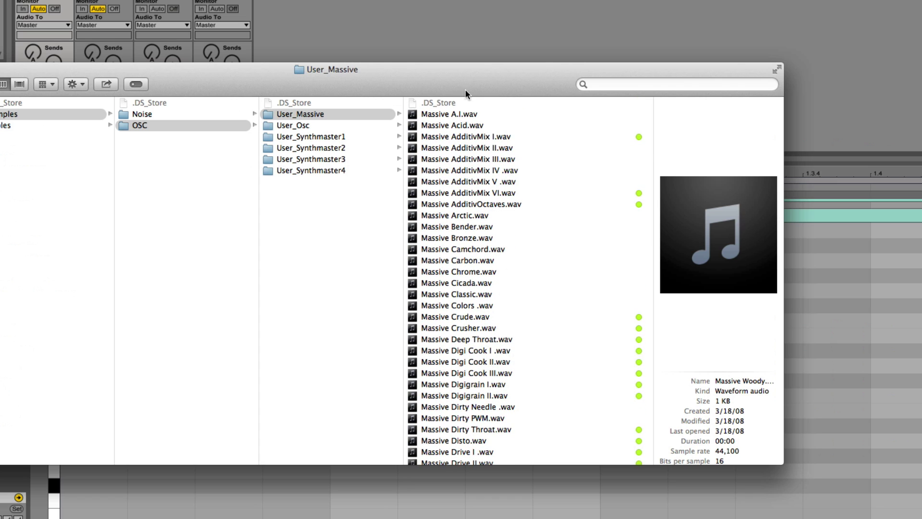
- Switch to Serum and import Massive A.I.wav into oscillator A's table editor with the split set to 2048 samples
click(444, 4)
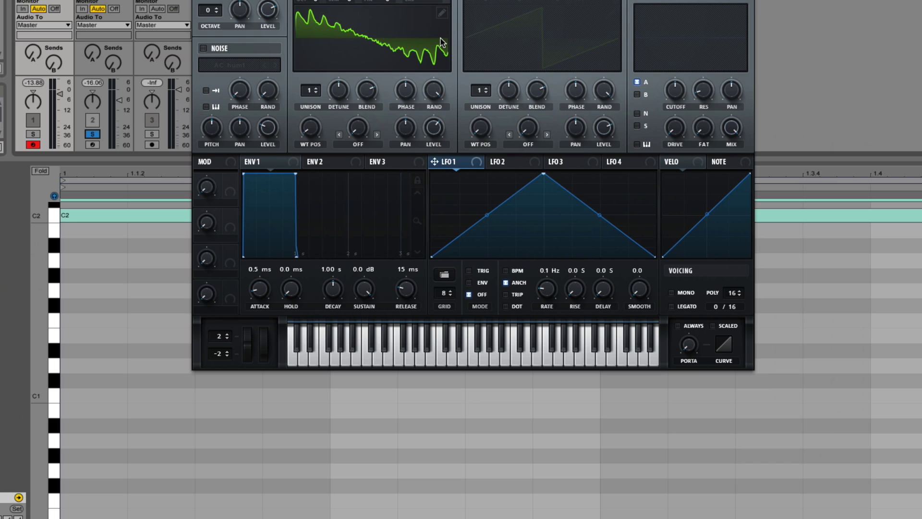
click(446, 15)
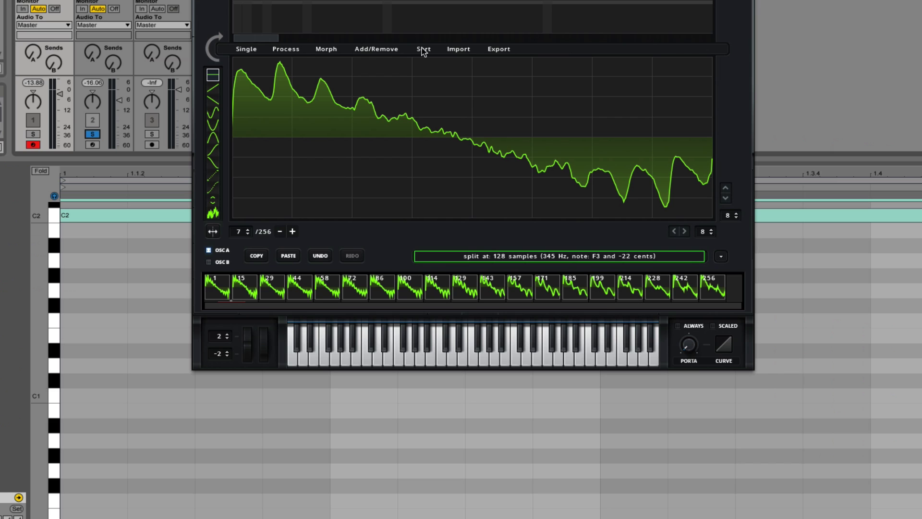
click(515, 256)
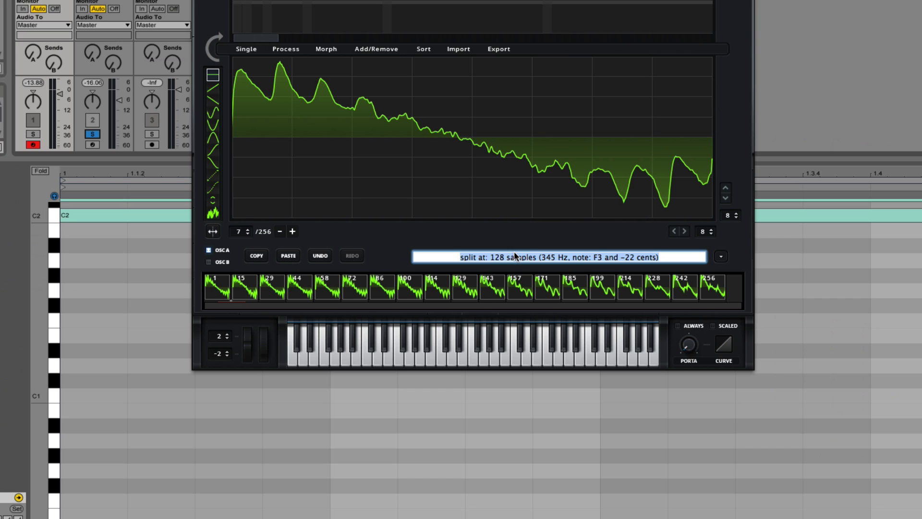
text(22)
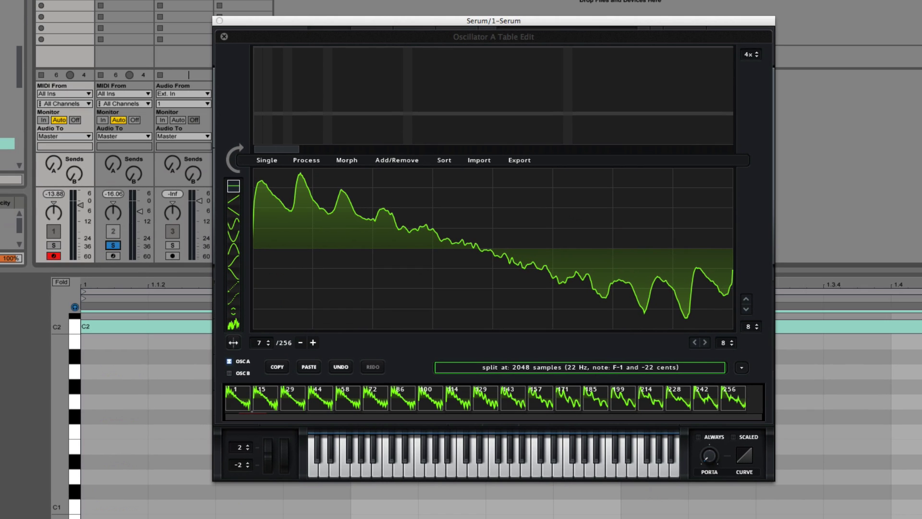
drag(783, 287, 601, 331)
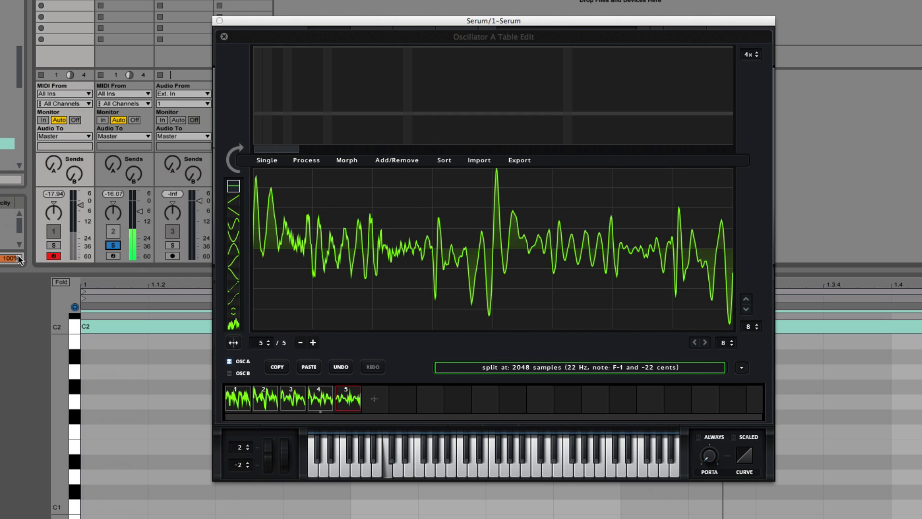
- Solo the first and second tracks in turn and set Massive's oscillator 1 to the A.I. wavetable
click(53, 246)
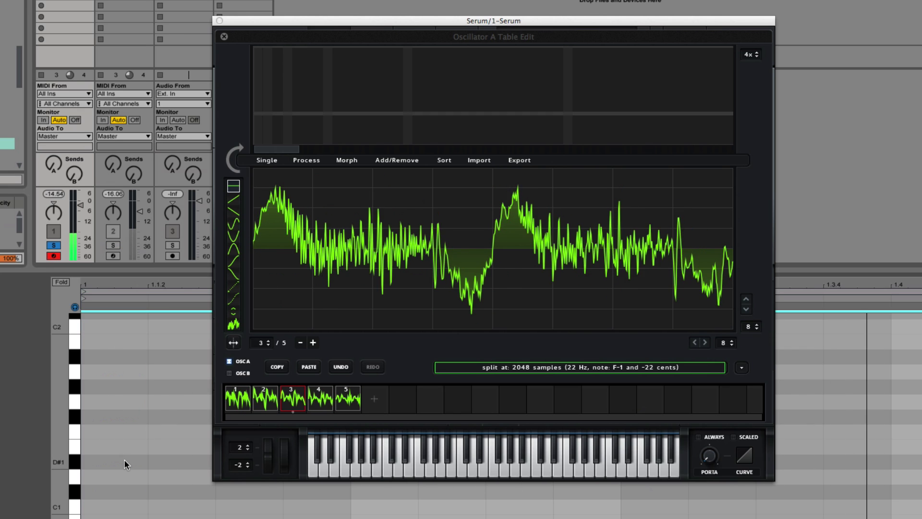
click(113, 246)
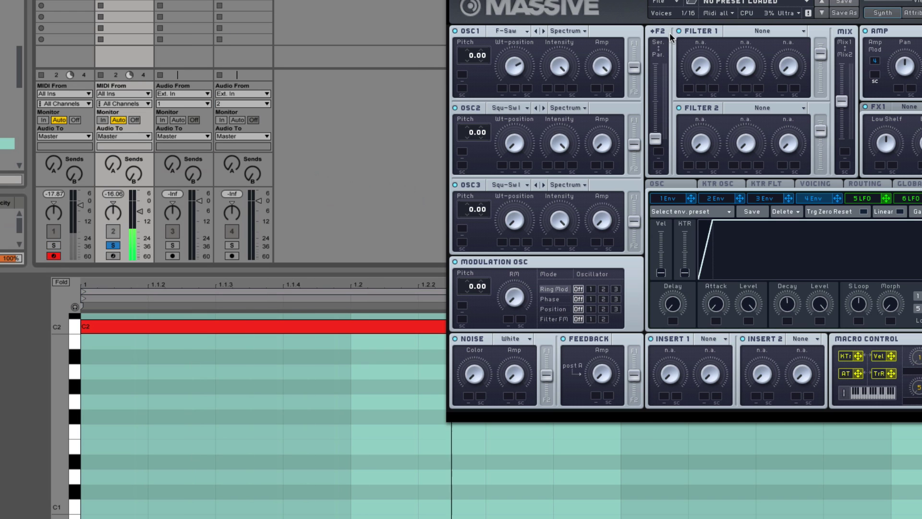
click(509, 32)
click(664, 211)
click(169, 385)
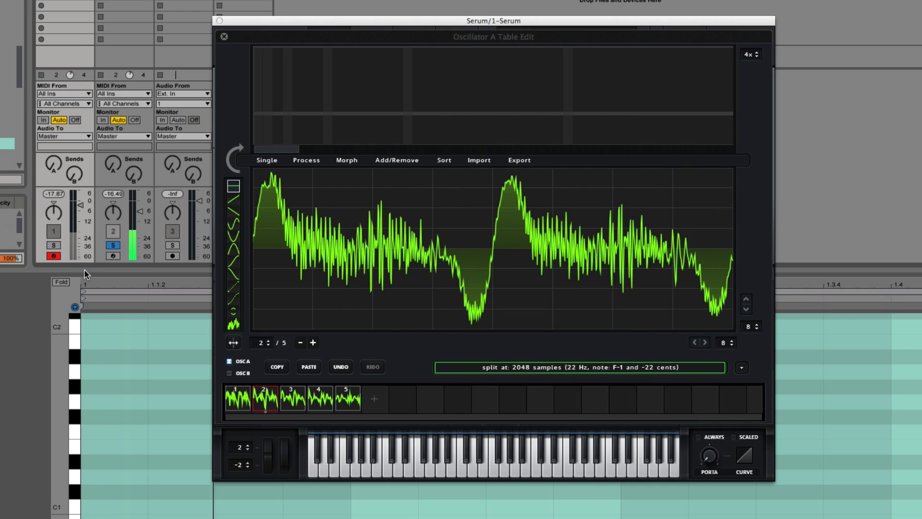
- Solo the first track and morph oscillator A's five-frame table into 256 frames
click(53, 244)
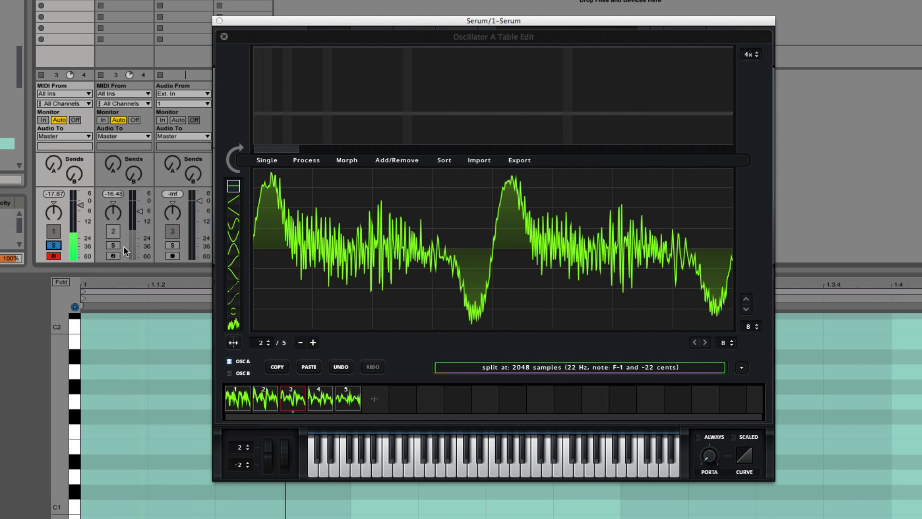
click(355, 163)
click(369, 174)
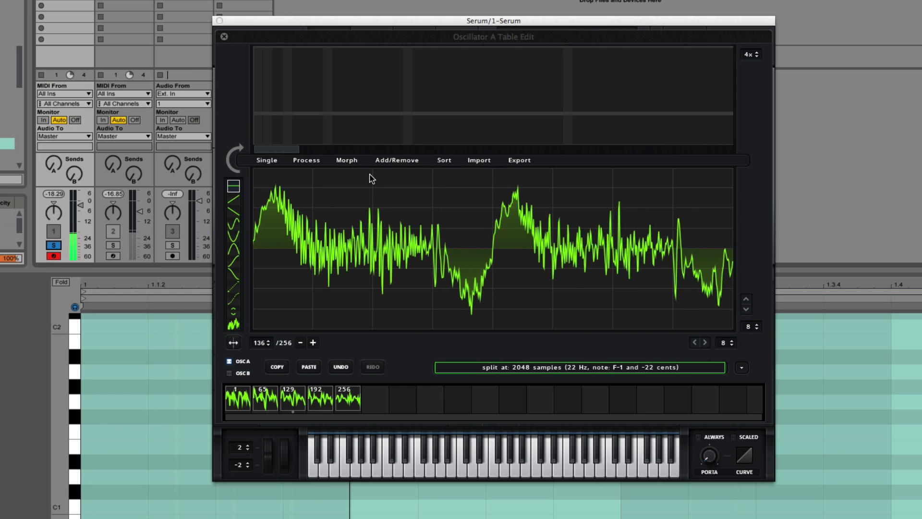
- Solo the second track, transpose all notes in its clip down an octave and restart playback
click(112, 245)
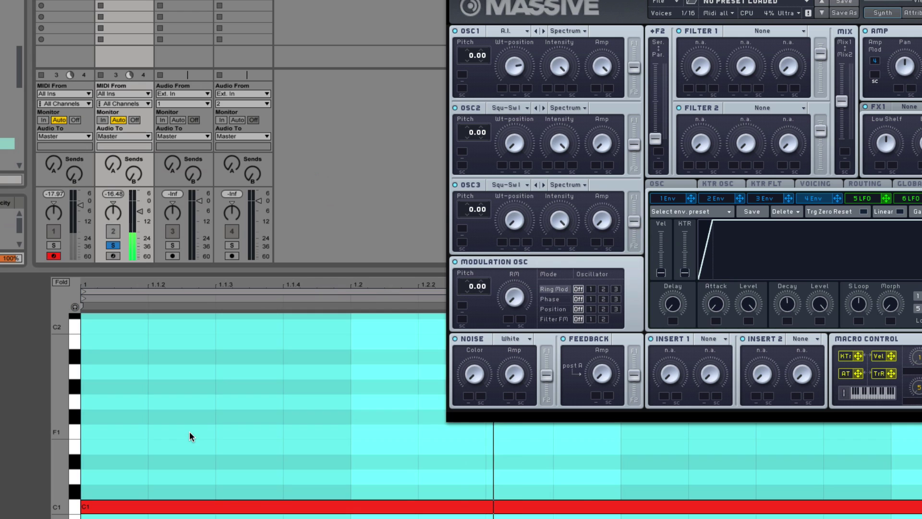
key(super+a)
key(shift+Down)
key(space)
key(space)
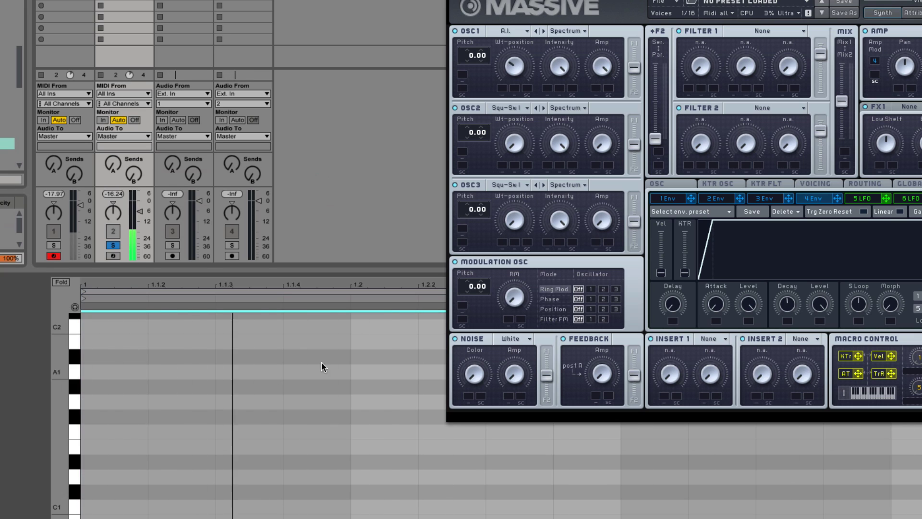
- Alternate the solo between the first two tracks and transpose the second track's notes up an octave to C1
click(53, 245)
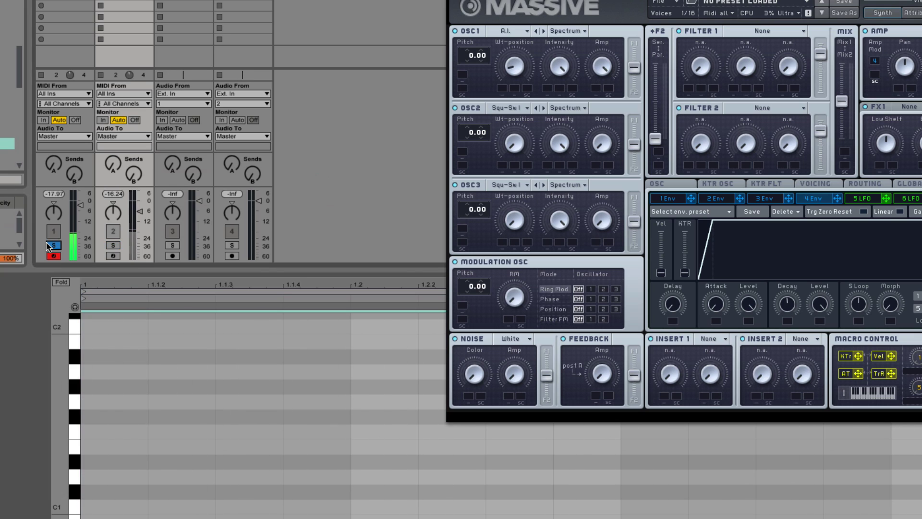
click(119, 245)
click(142, 414)
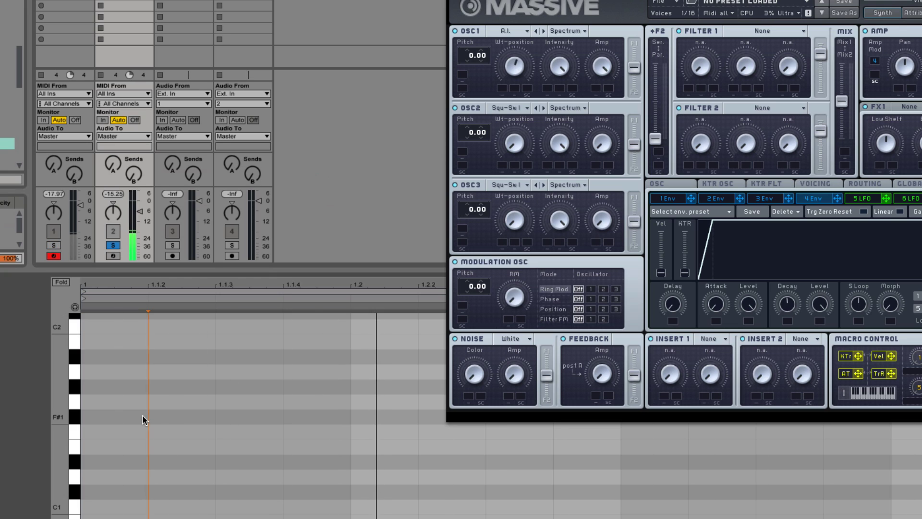
key(super+a)
key(shift+Up)
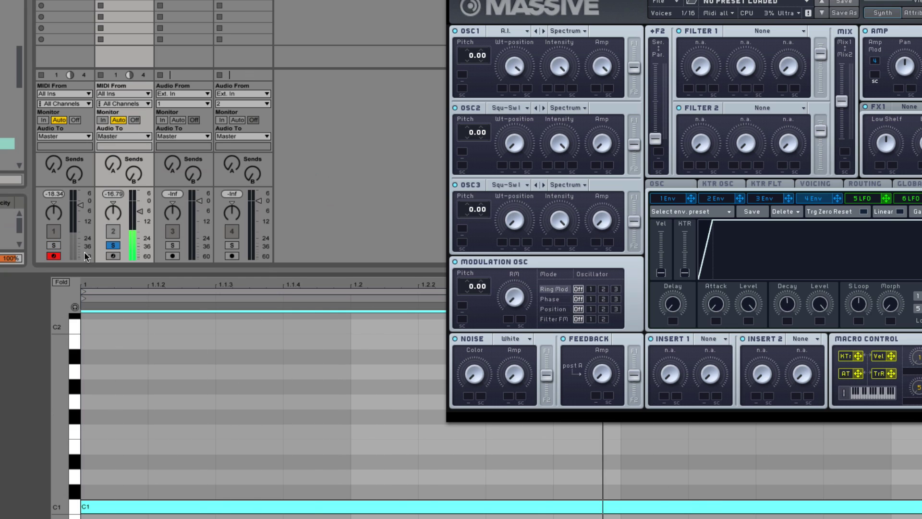
click(54, 245)
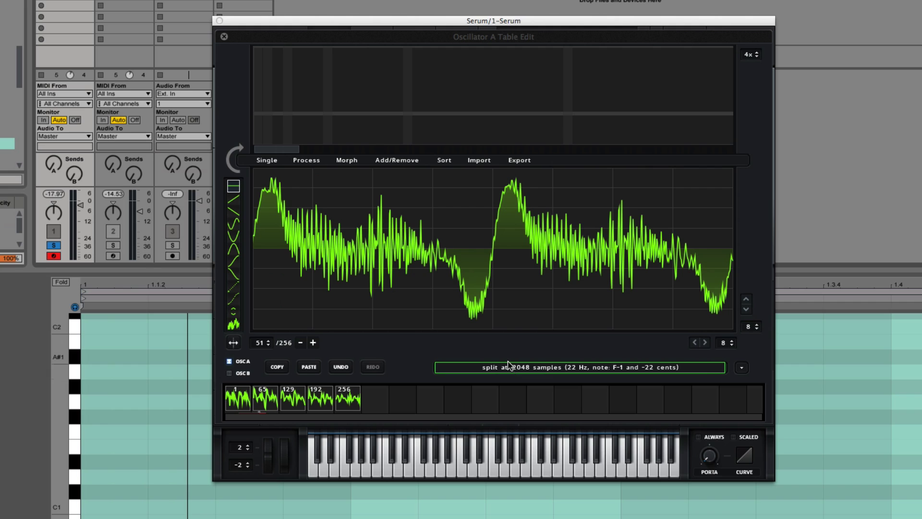
- Re-import Massive A.I.wav into oscillator A with the split set to 1024 samples and morph its frames into 256
click(508, 363)
key(BackSpace)
text(10)
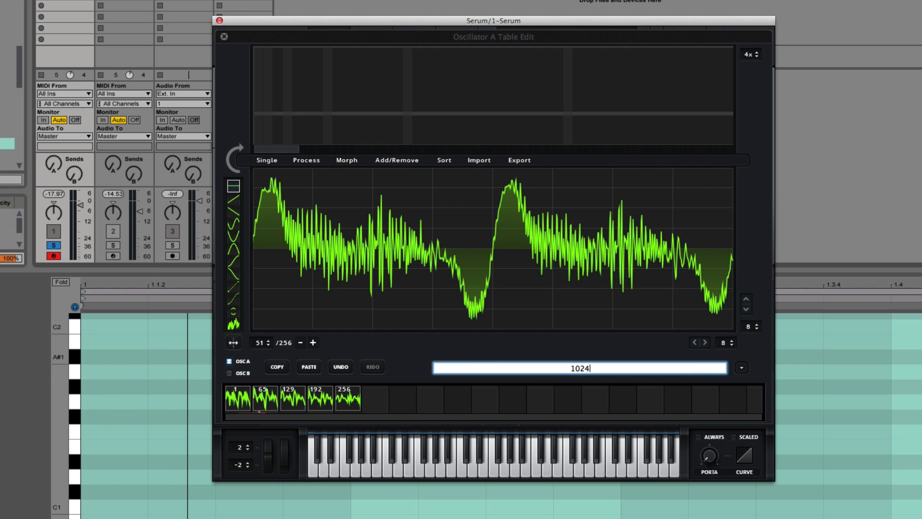
text(24)
key(Return)
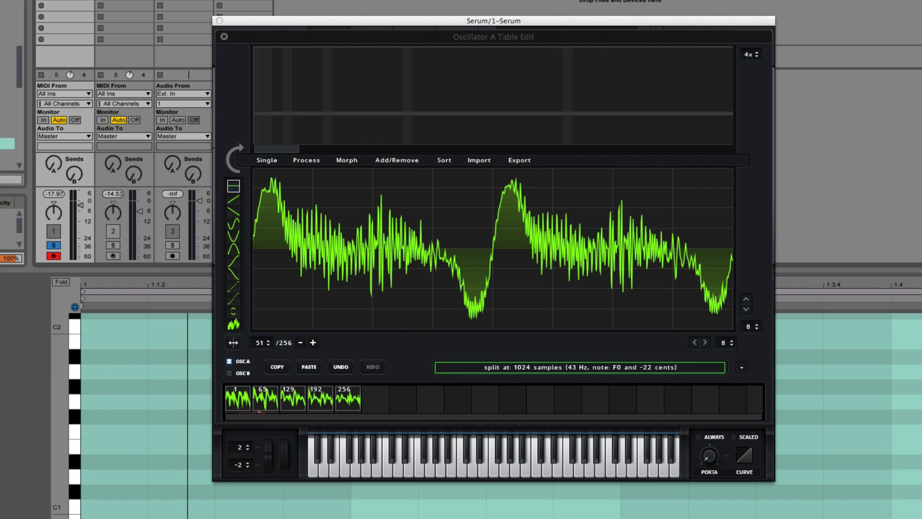
drag(921, 281, 669, 283)
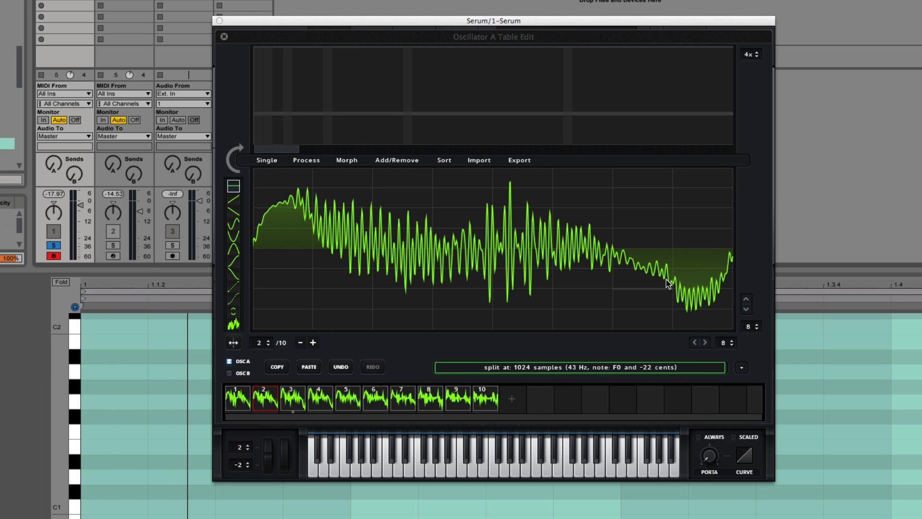
click(349, 161)
click(357, 171)
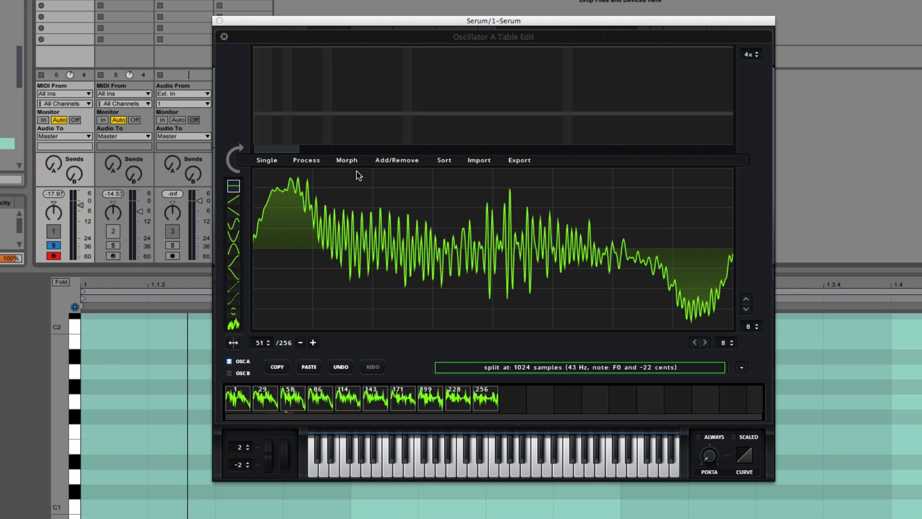
- Transpose the first track's notes up two octaves to C1, and solo the second track for comparison
click(164, 489)
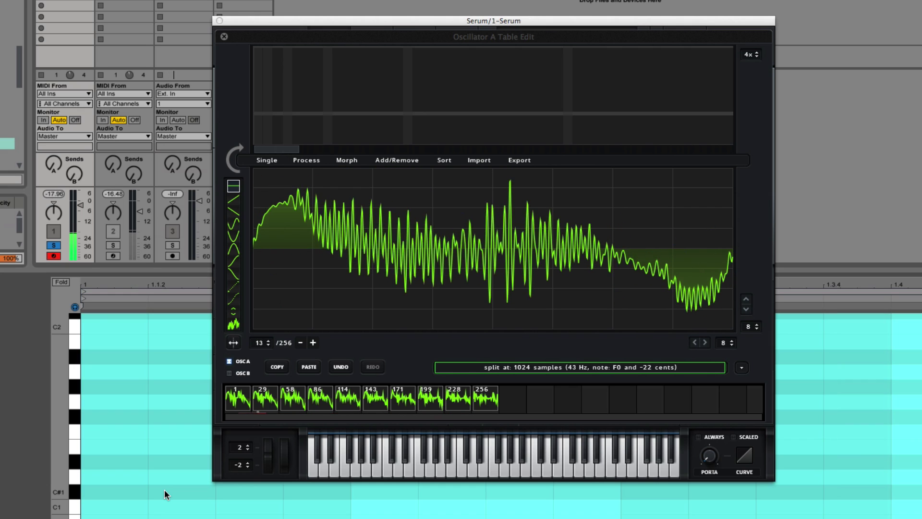
key(shift+Up)
key(shift+Up)
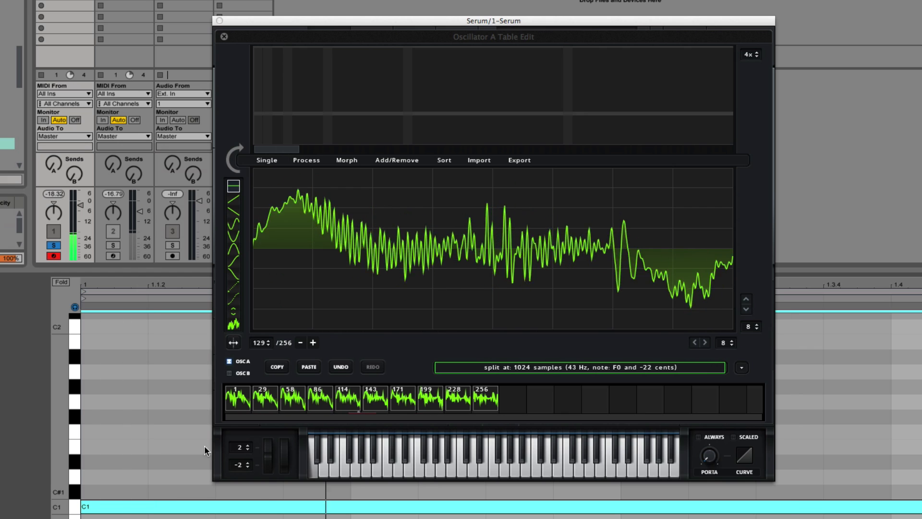
click(113, 245)
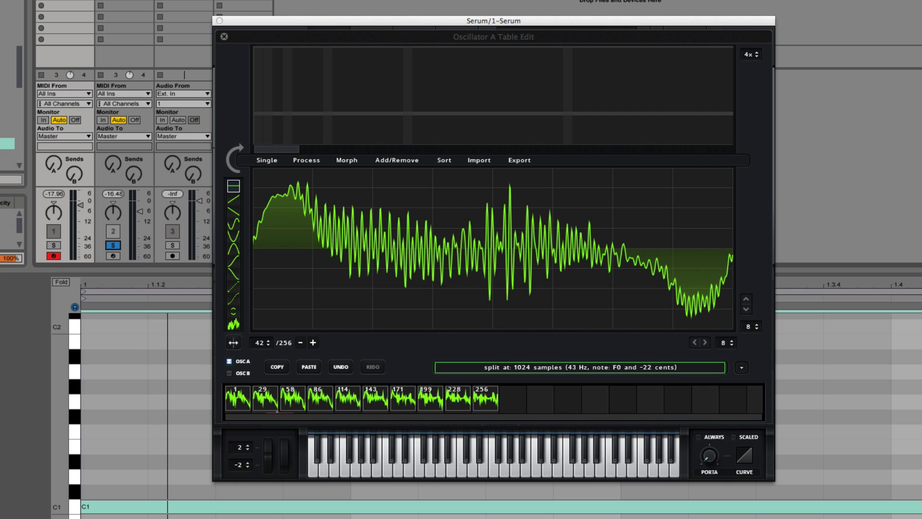
- Switch to Finder and tag Massive A.I.wav green
drag(913, 133, 677, 130)
right_click(663, 166)
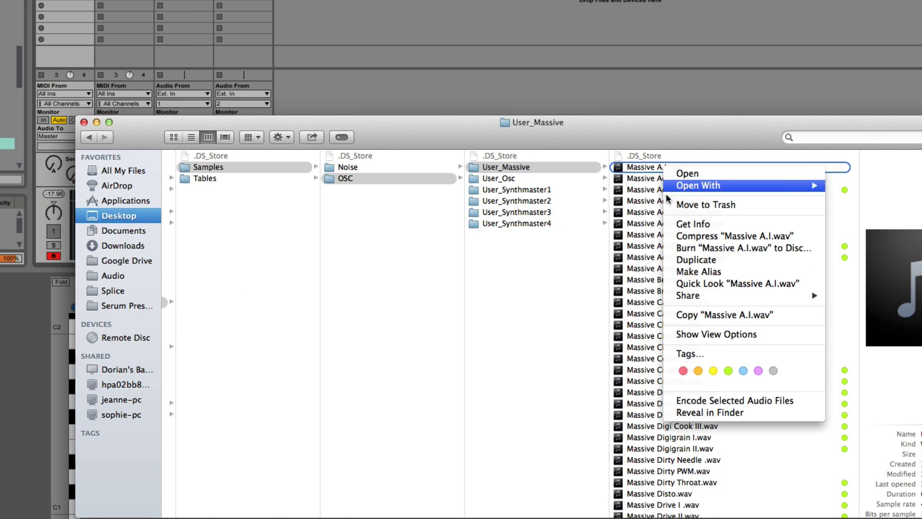
click(729, 370)
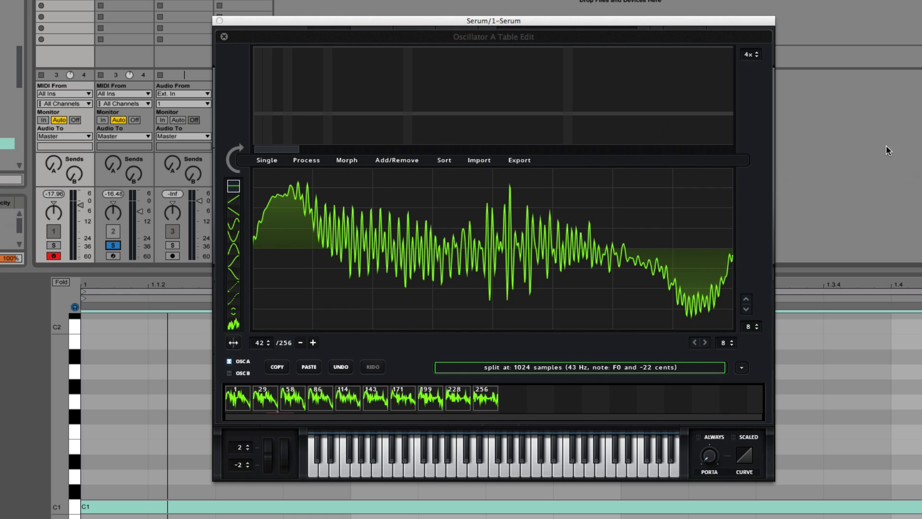
- Load the Massive A.I. wavetable from the Massive category into Serum's oscillator A and inspect it in the table editor
click(224, 37)
click(379, 100)
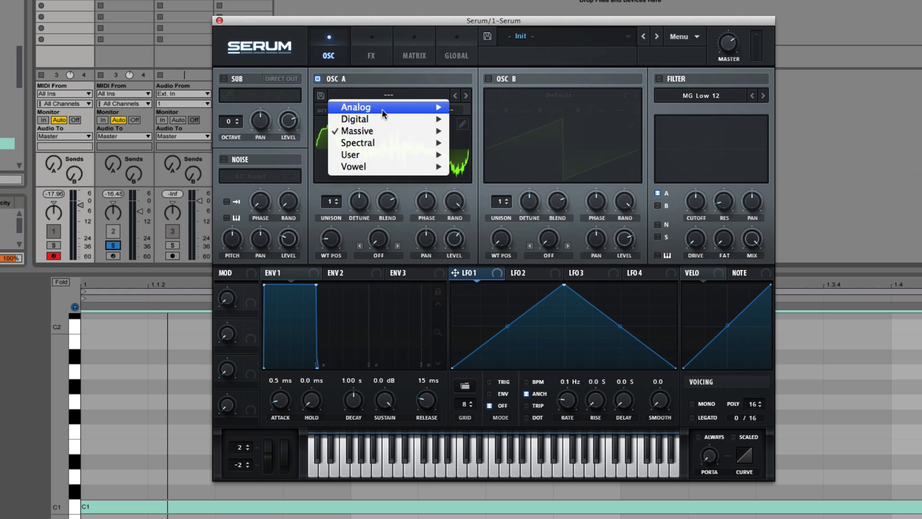
mouse_move(382, 132)
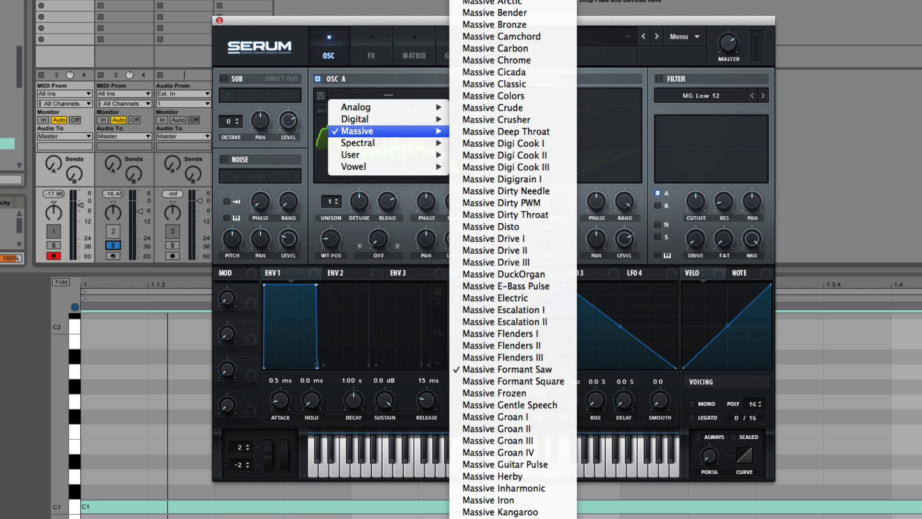
click(473, 0)
click(462, 126)
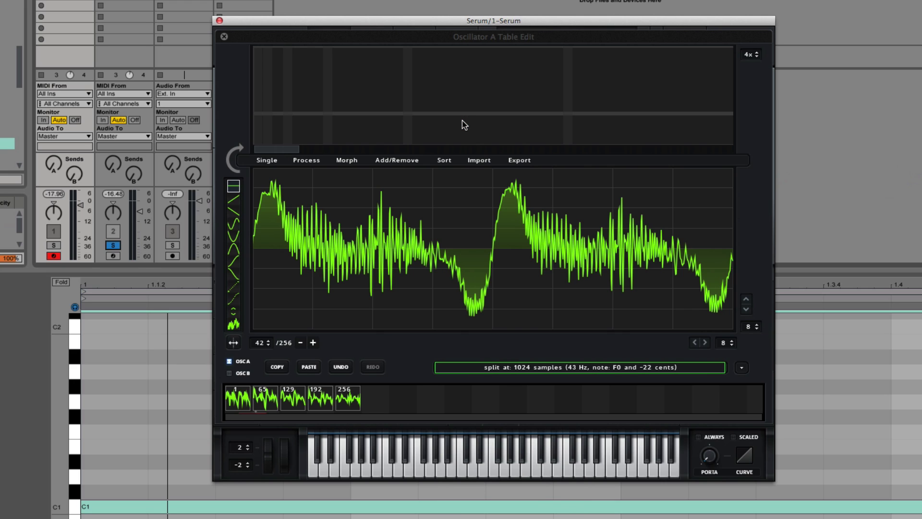
click(225, 38)
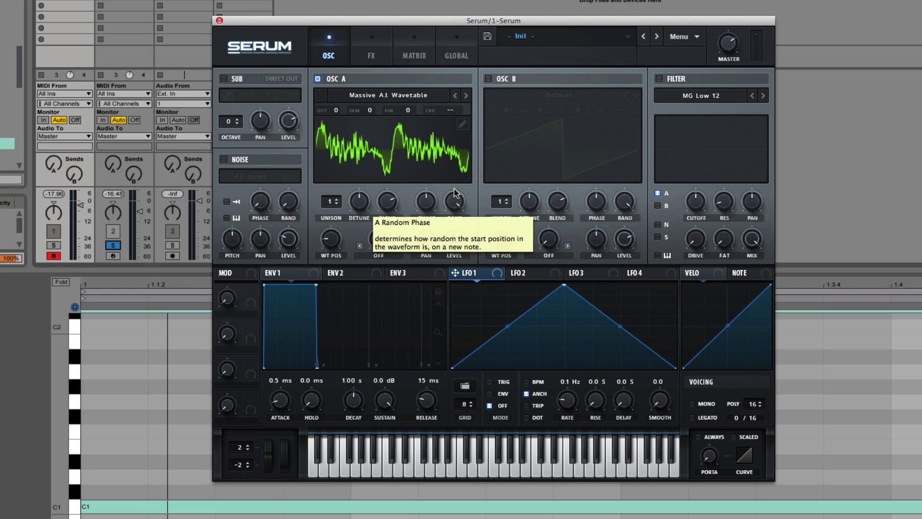
- Re-import Massive A.I.wav into the first track's oscillator A with the table split set to 2048 samples
click(463, 124)
click(518, 368)
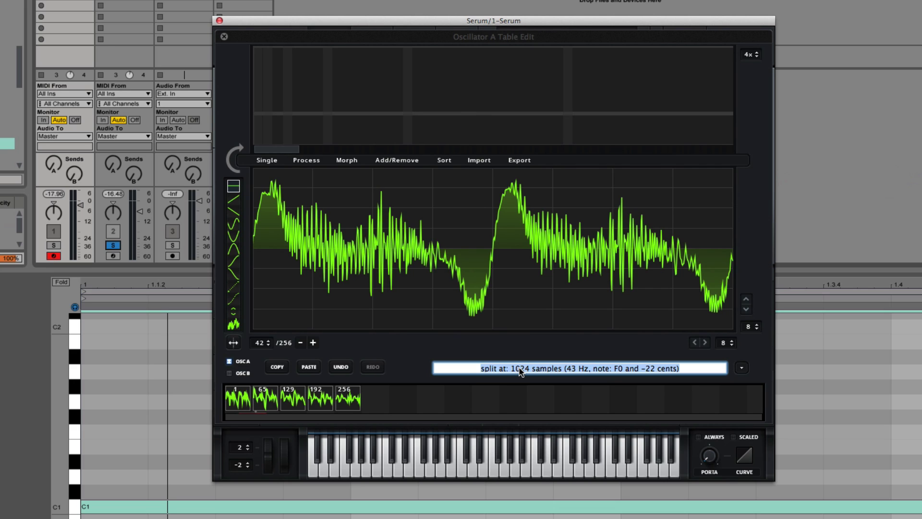
text(204)
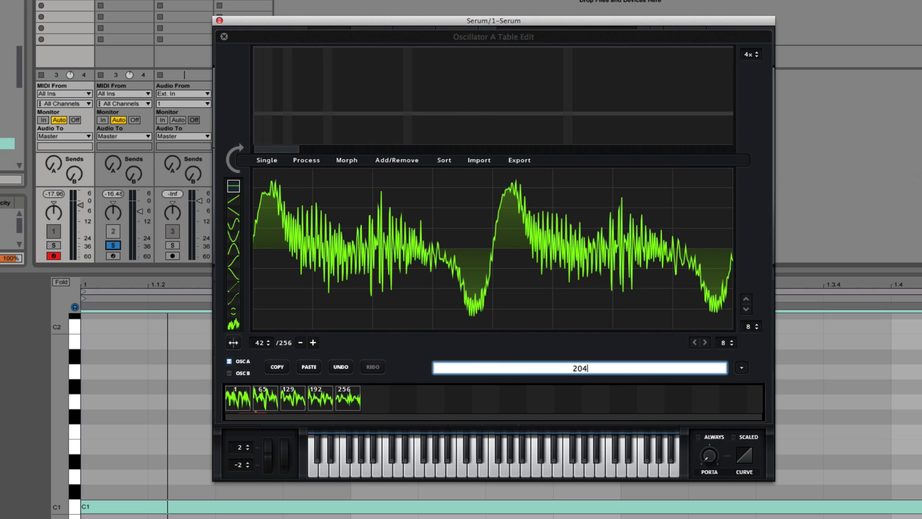
text(8)
key(Return)
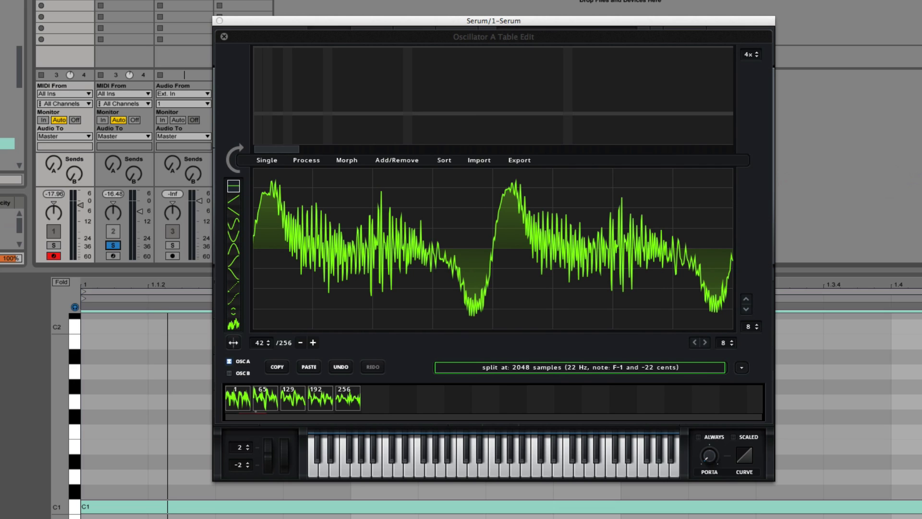
drag(921, 245, 565, 246)
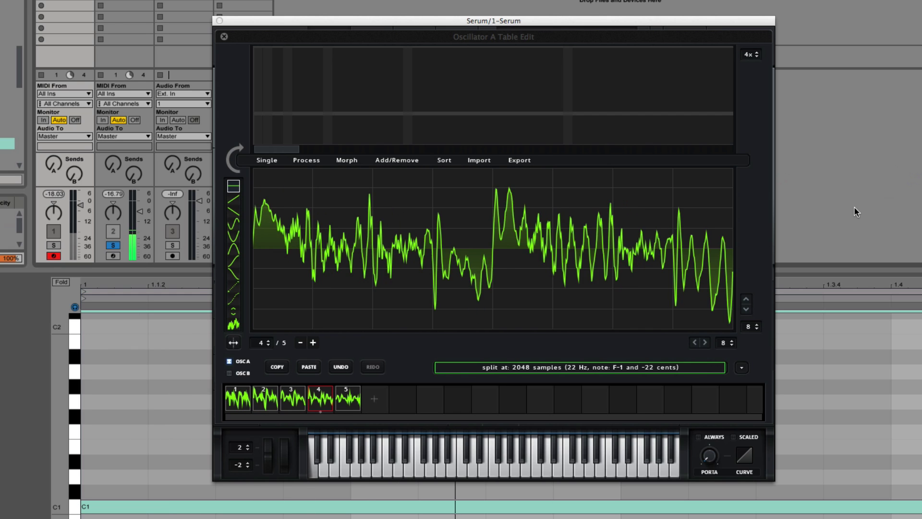
- Solo the first track and crossfade-morph the imported frames into 256
click(53, 245)
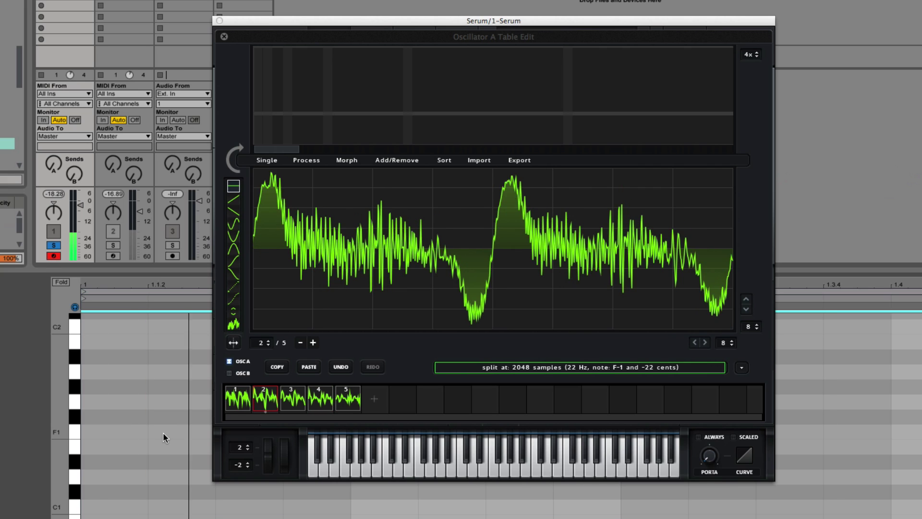
click(337, 163)
click(346, 172)
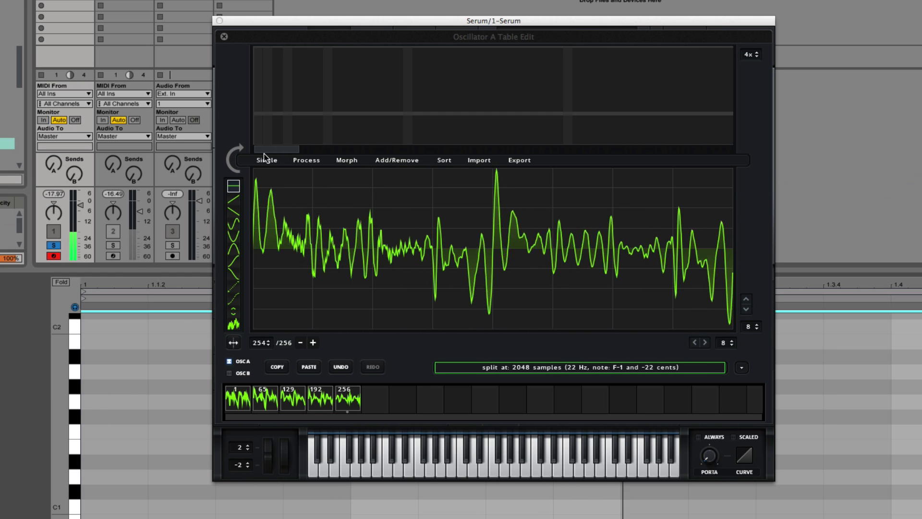
- Compare the 2048-sample import with the second track by soloing the two tracks alternately
click(113, 245)
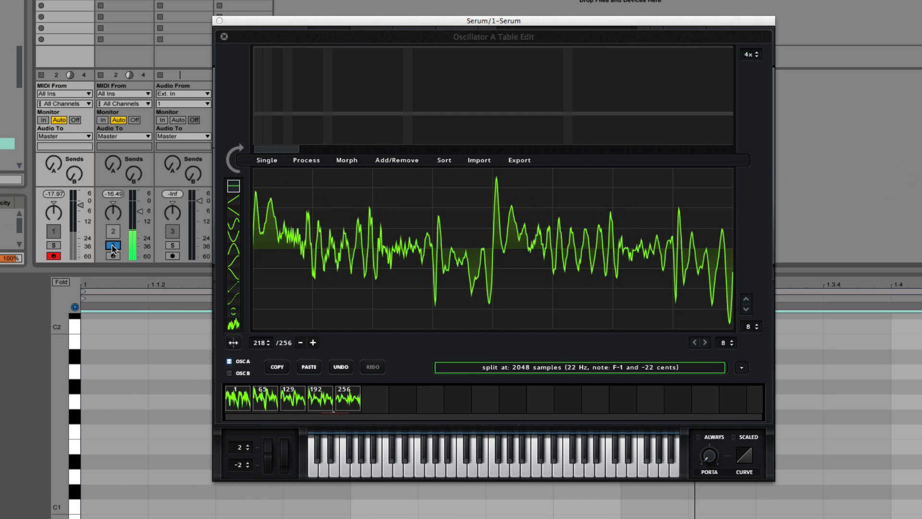
click(54, 246)
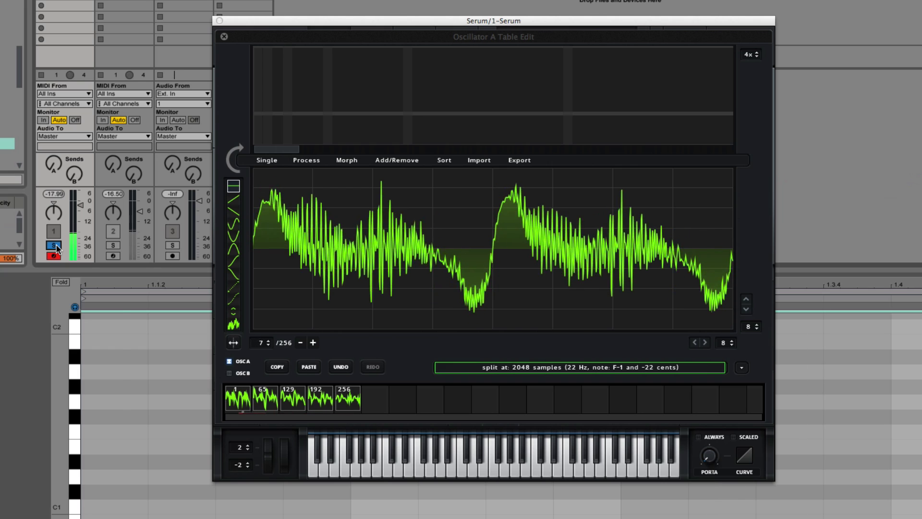
click(113, 245)
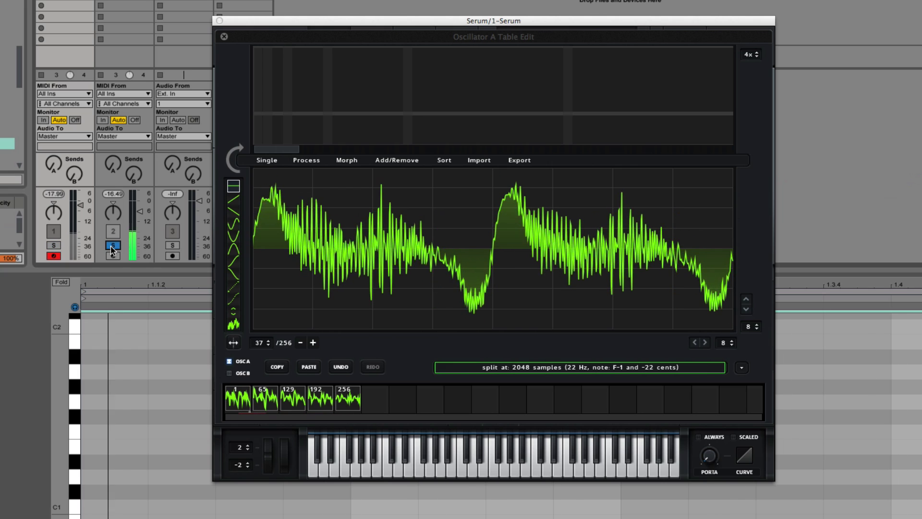
click(53, 245)
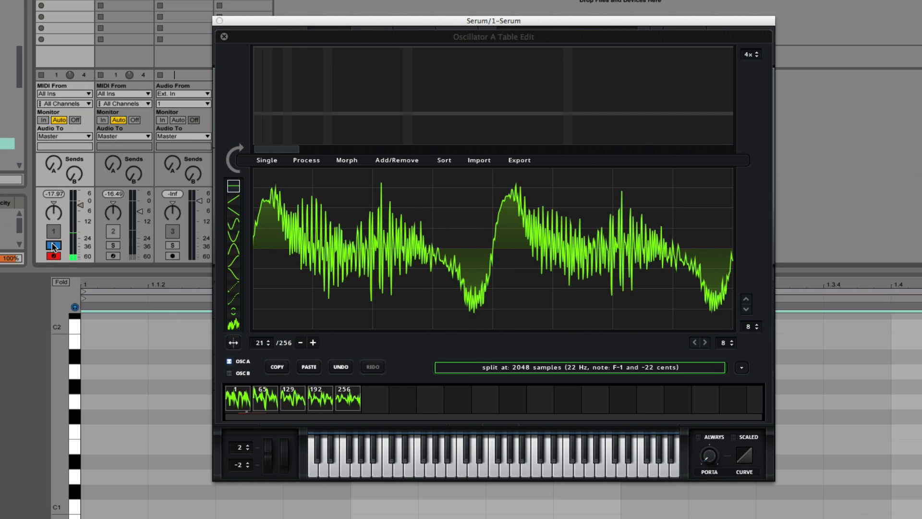
- Set the wavetable import split to 1024 samples in oscillator A's table editor
click(539, 370)
text(1)
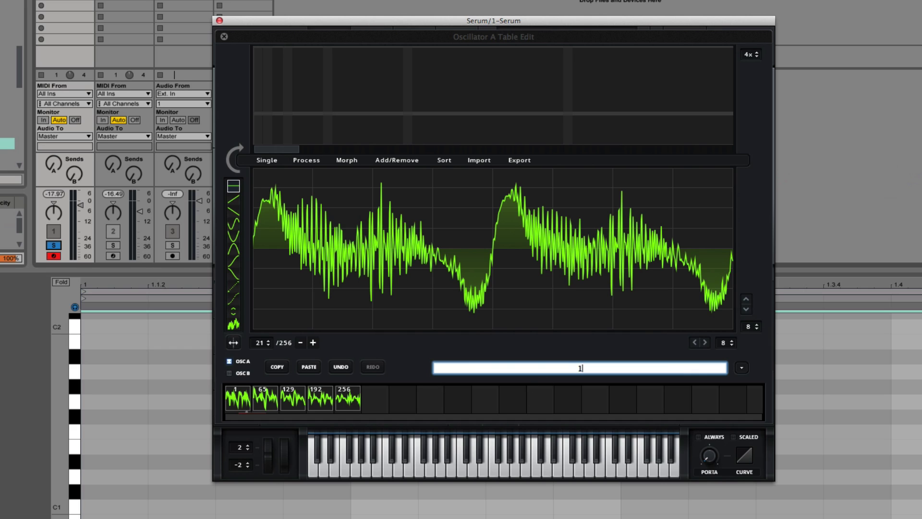
text(024)
key(Return)
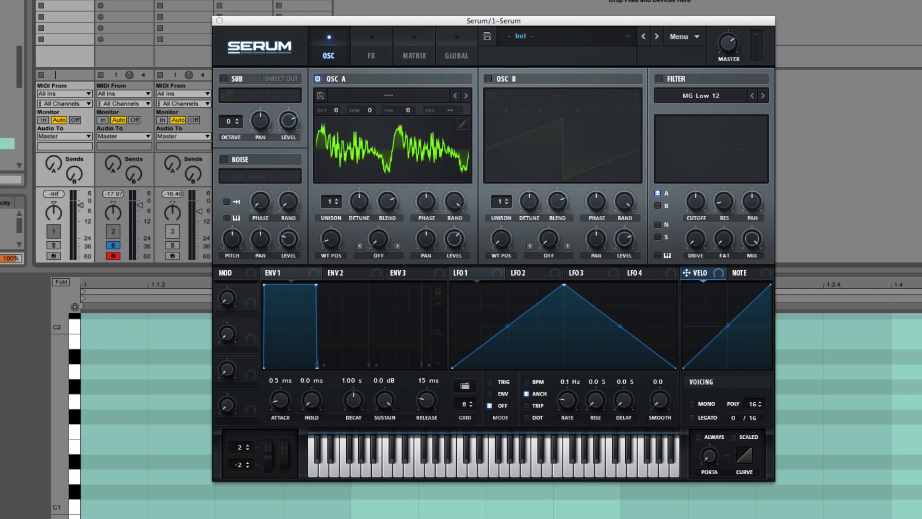
- Play and solo the duplicated first track, and set the import split to 1024 samples in its oscillator A table editor
key(space)
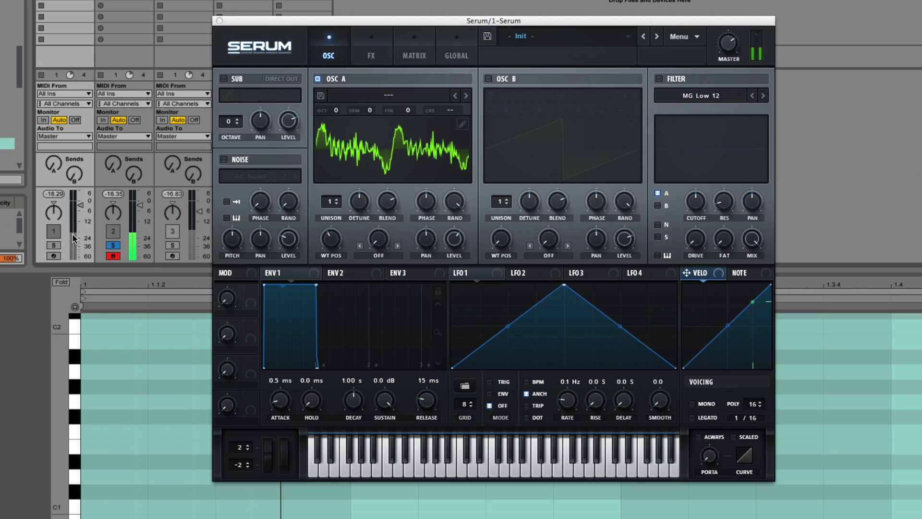
click(54, 246)
click(462, 124)
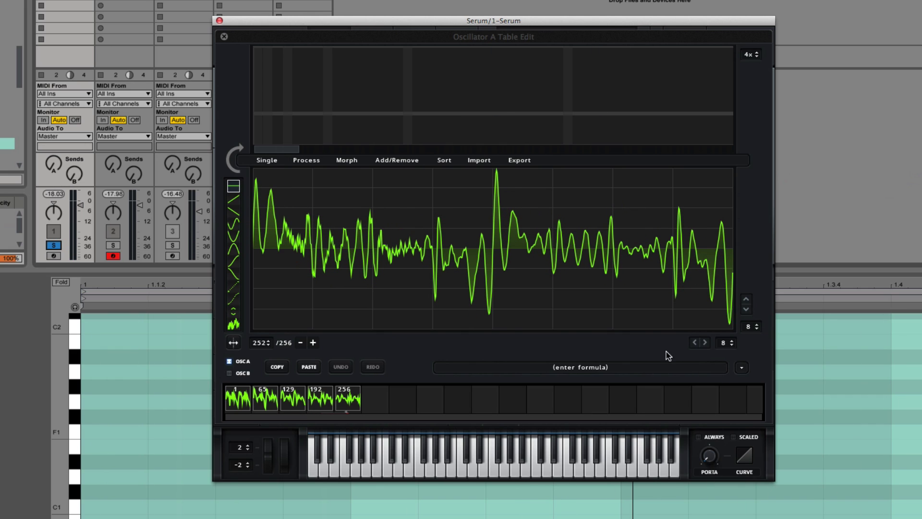
click(662, 368)
text(1024)
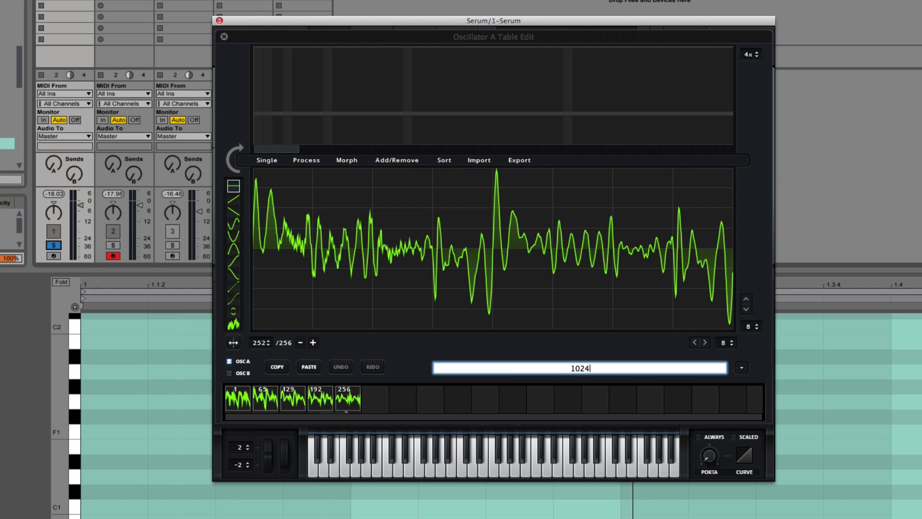
key(Return)
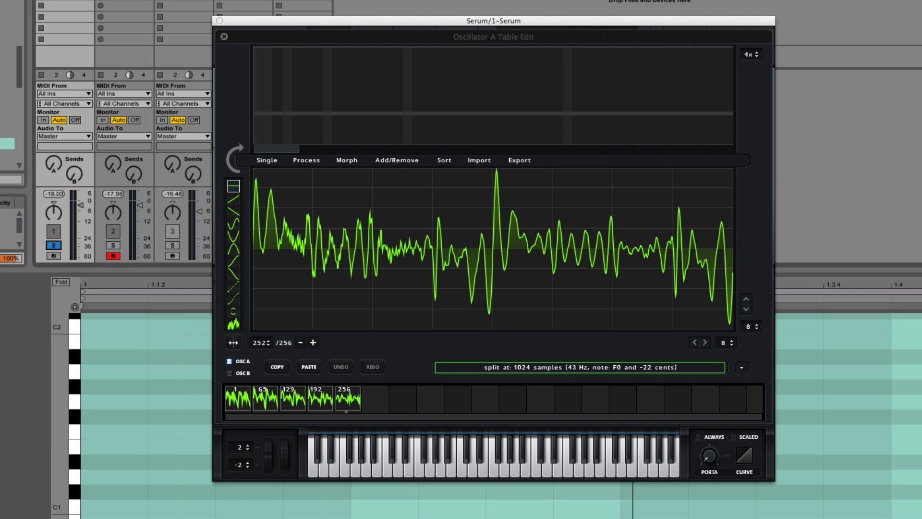
- Import Massive A.I.wav into the first track's oscillator A and crossfade-morph its frames into 256
drag(710, 173, 555, 249)
click(350, 160)
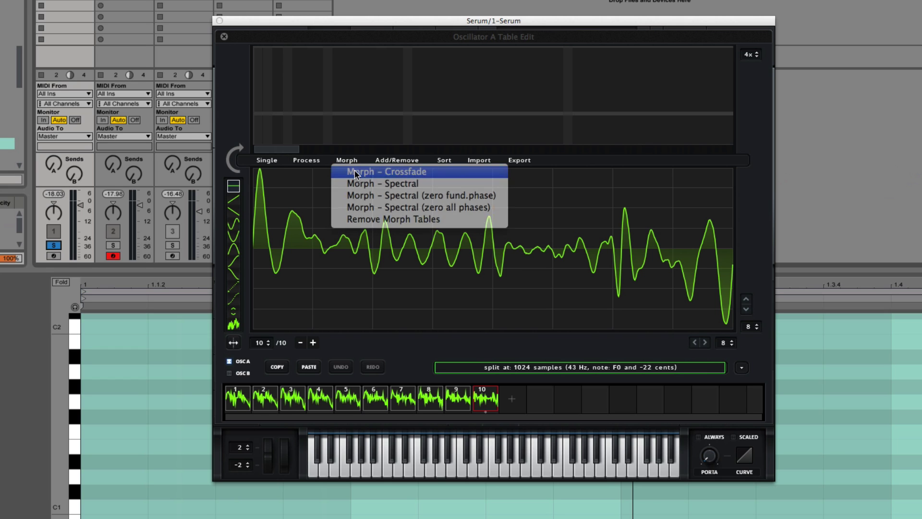
click(356, 171)
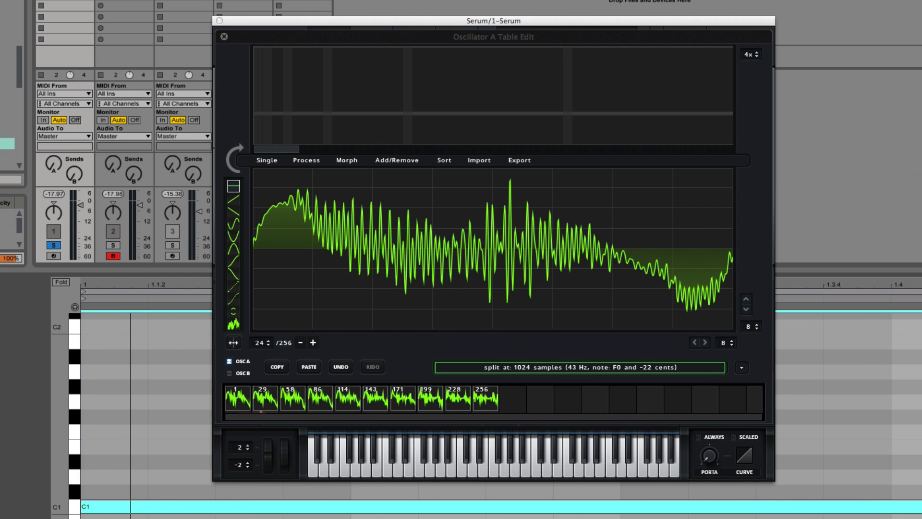
- Show the second track's Serum and compare the three tracks by soloing them in turn
click(115, 222)
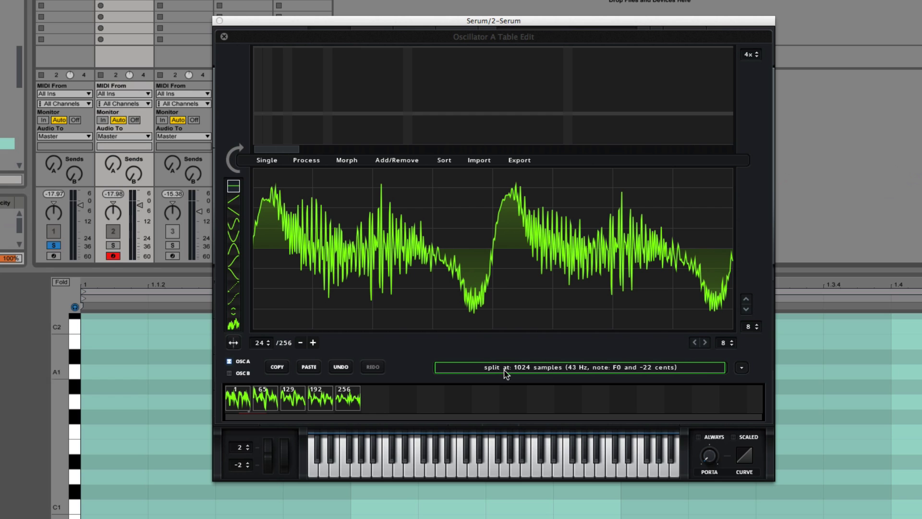
click(117, 246)
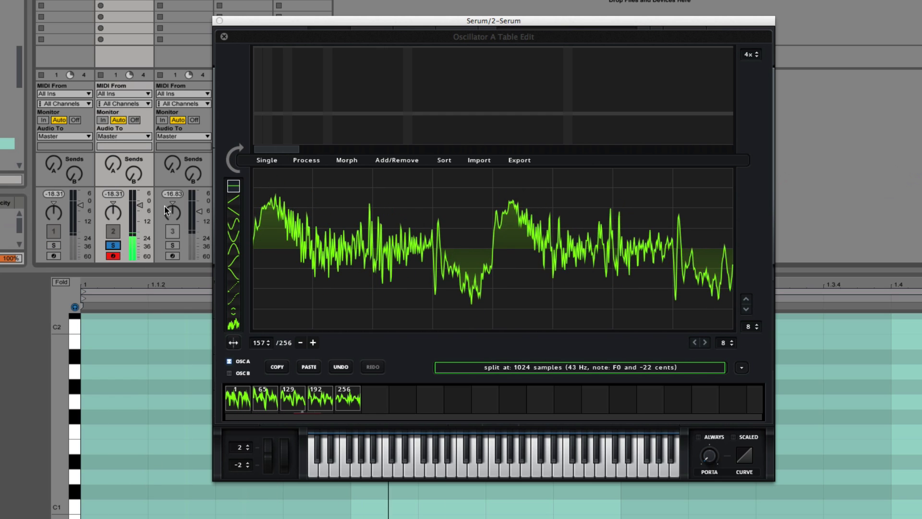
click(53, 245)
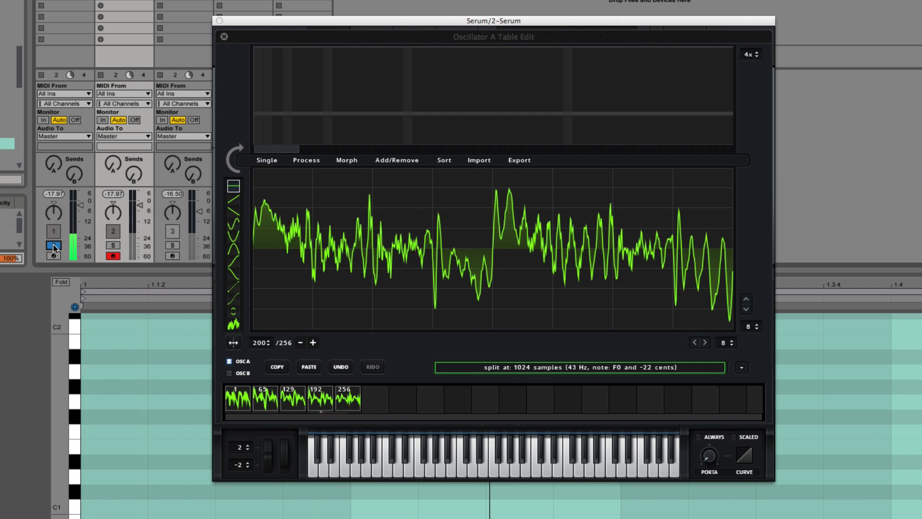
click(117, 246)
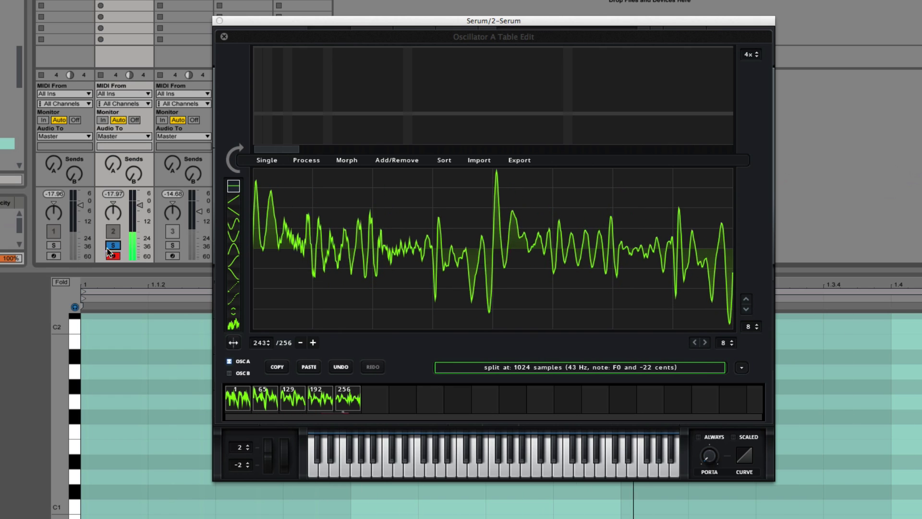
click(57, 247)
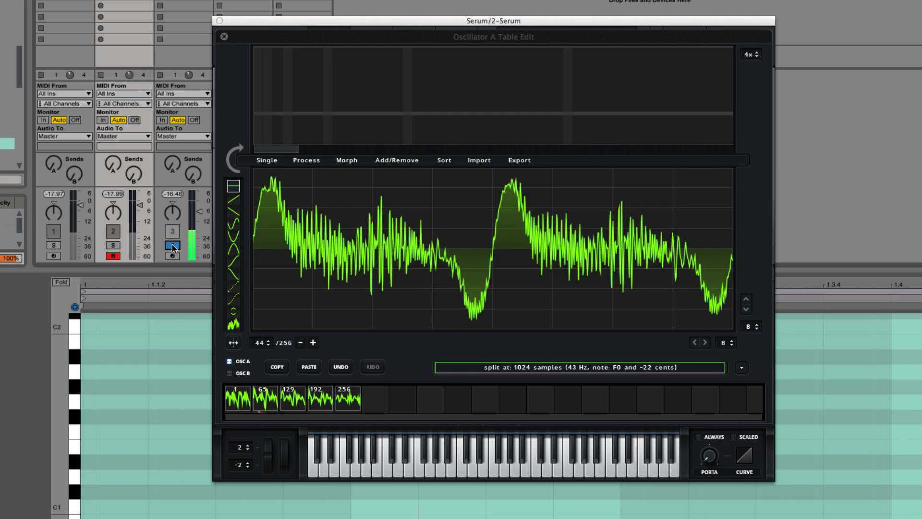
click(54, 246)
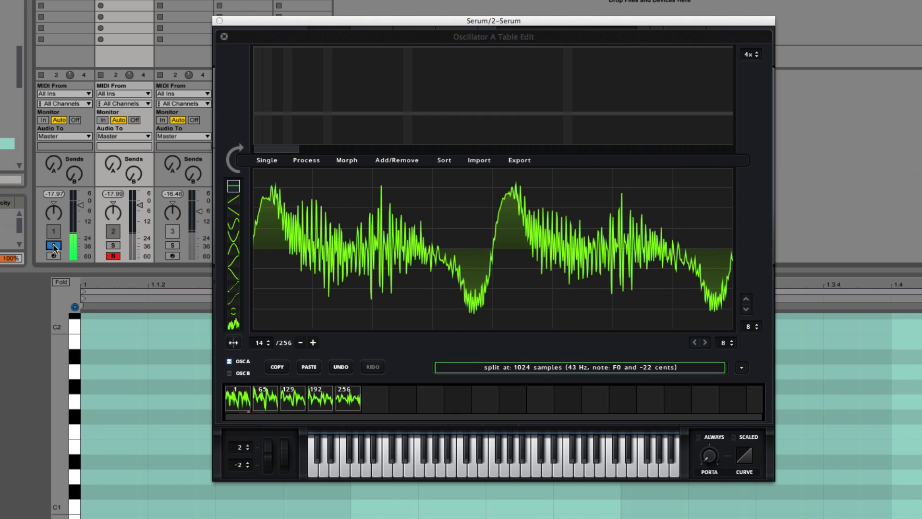
- Save the second Serum's oscillator A table as Massive A.I. Wavetable in the Massive folder, replacing the existing file
click(223, 37)
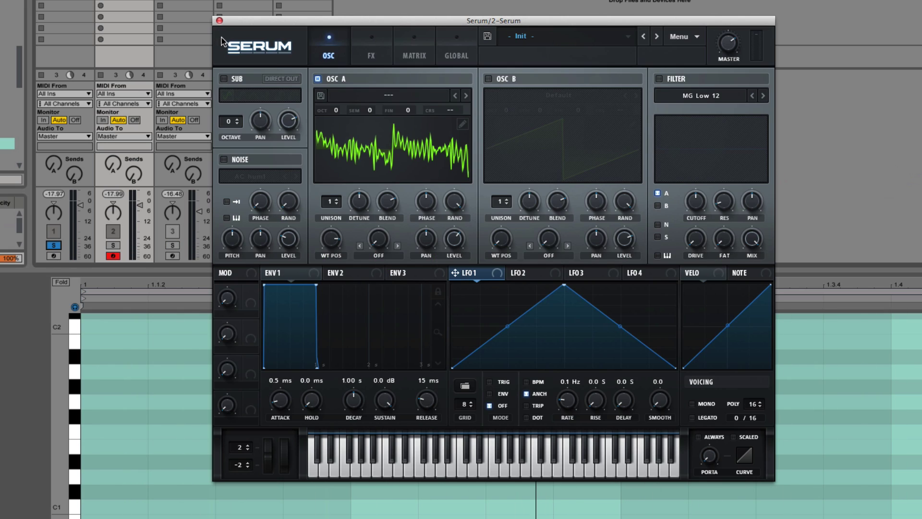
click(321, 96)
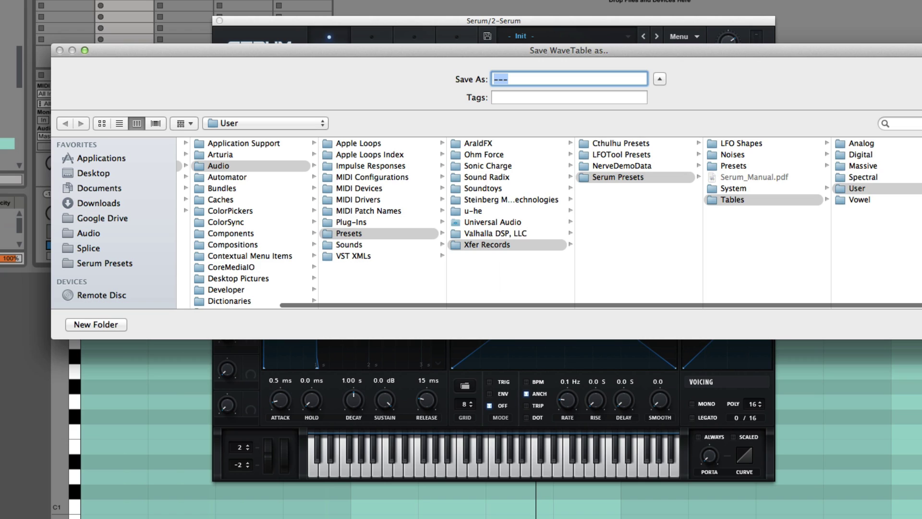
click(879, 167)
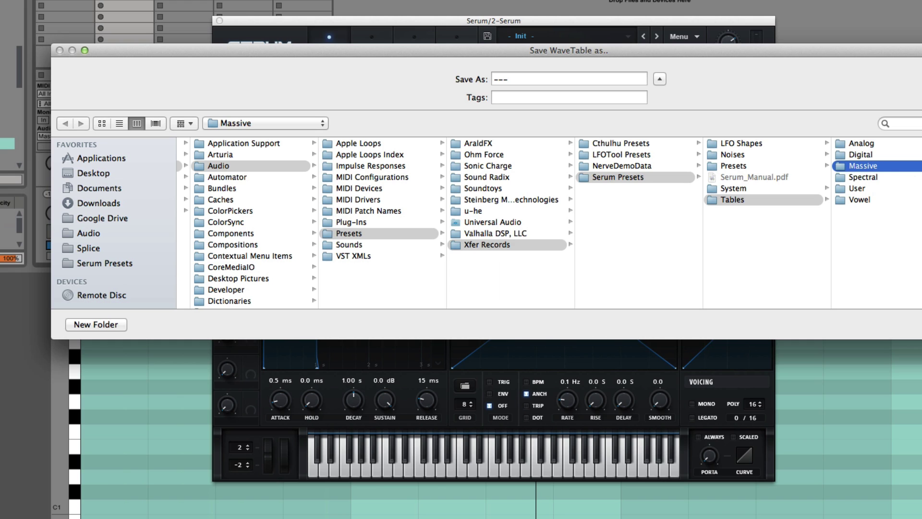
key(Tab)
text(Massive A.I. Wavetable)
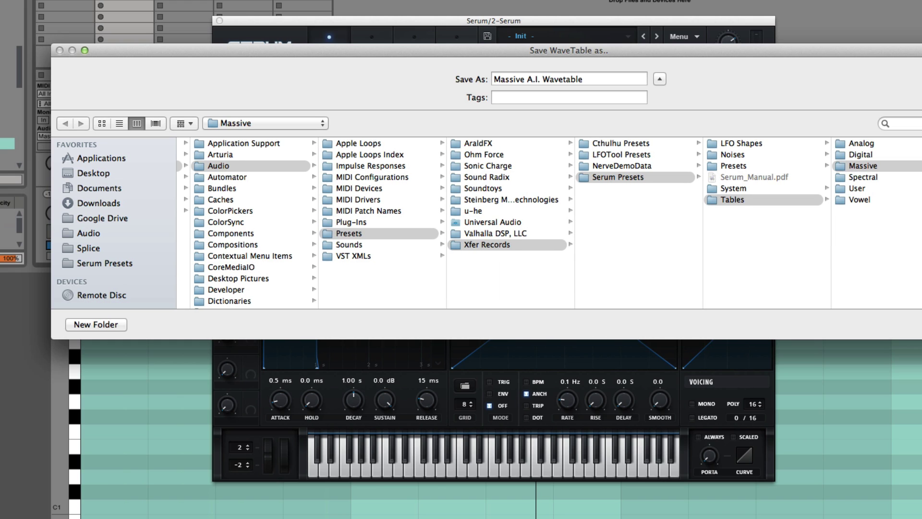
key(Return)
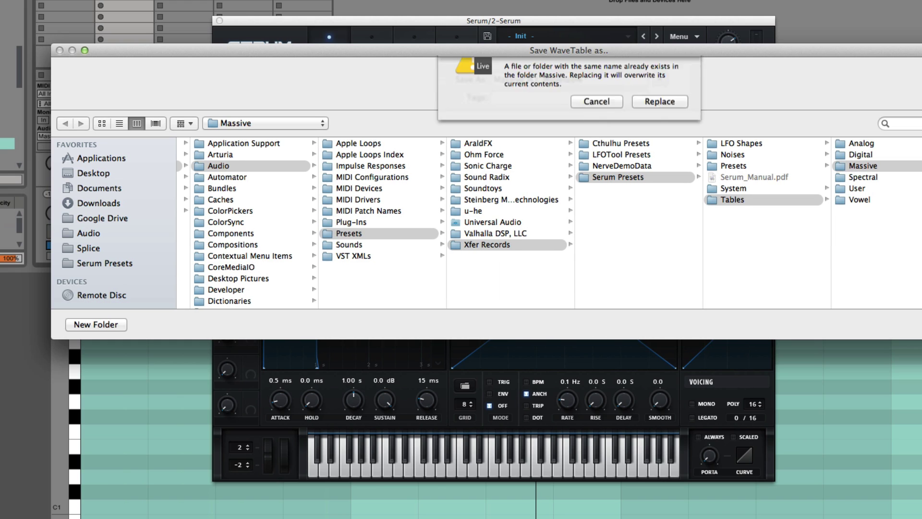
click(661, 132)
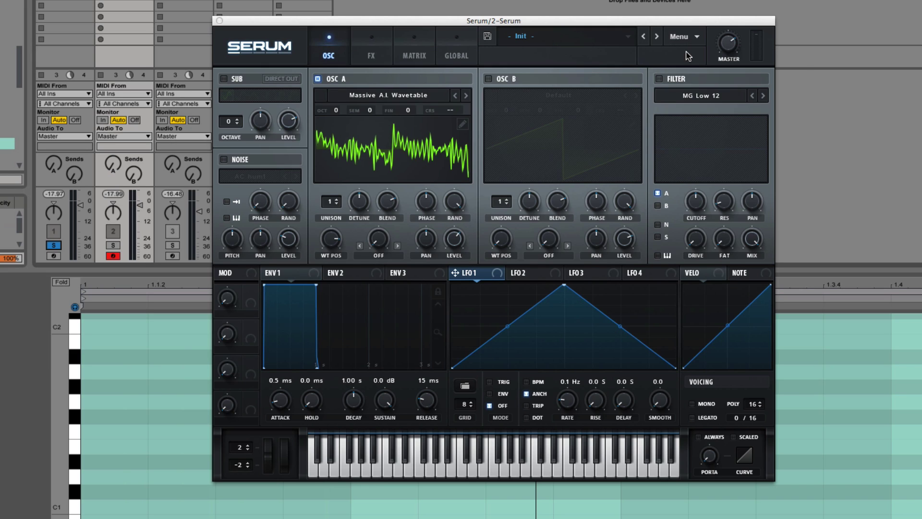
- Show the Serum Presets folder in Finder and open its Tables folder
click(682, 36)
click(708, 163)
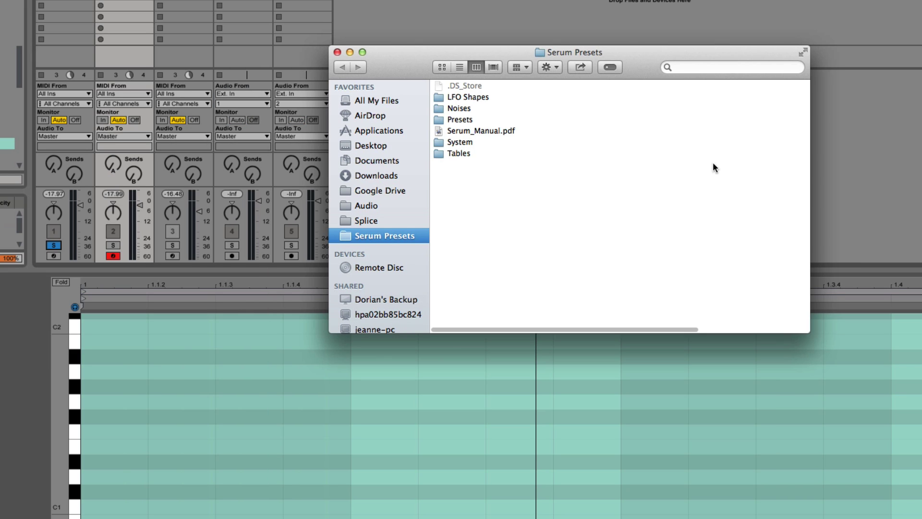
double_click(476, 150)
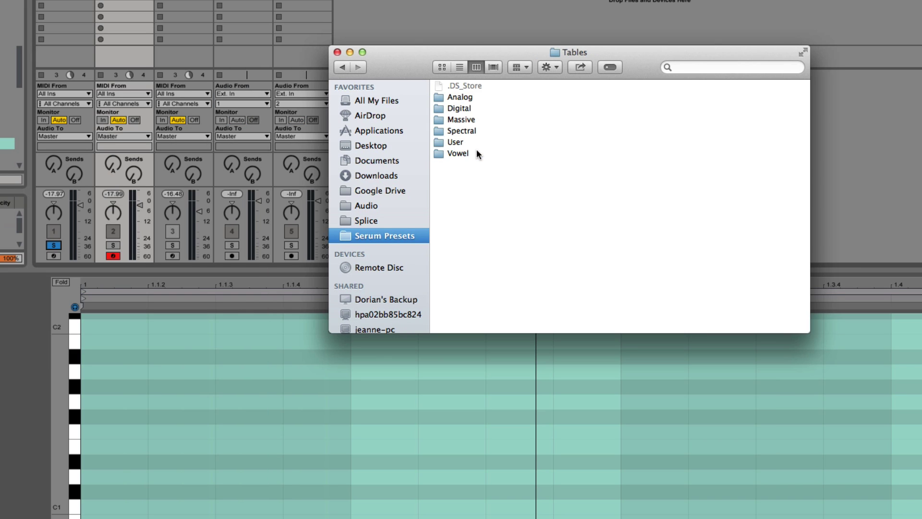
- Open Massive A.I in Audacity, reading the file directly from the original, and enlarge its window
click(868, 165)
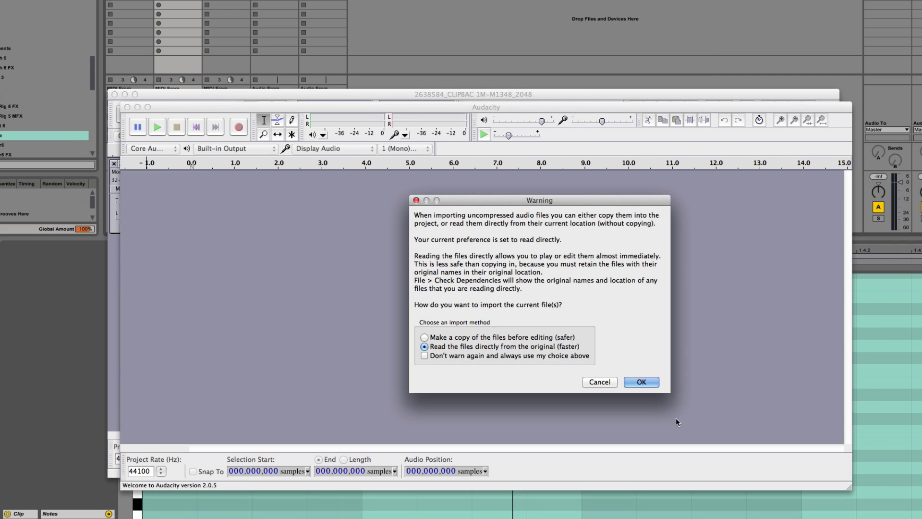
click(644, 382)
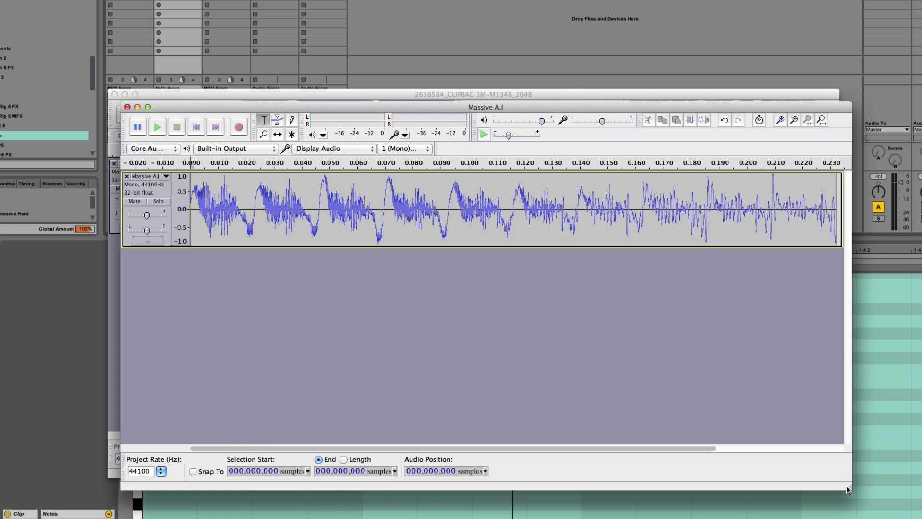
drag(846, 486, 921, 513)
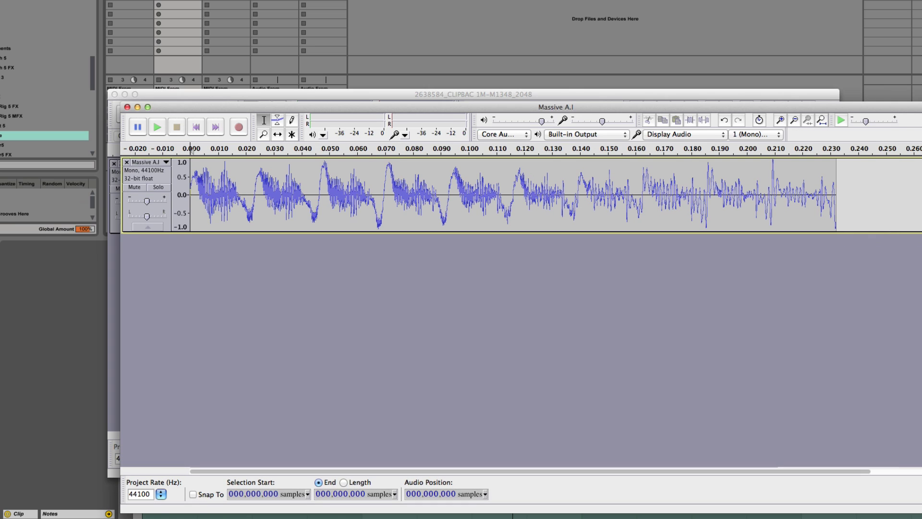
- Place the cursor at successive cycle boundaries of the Massive A.I waveform to examine the length of each cycle in samples
click(254, 196)
drag(258, 196, 261, 196)
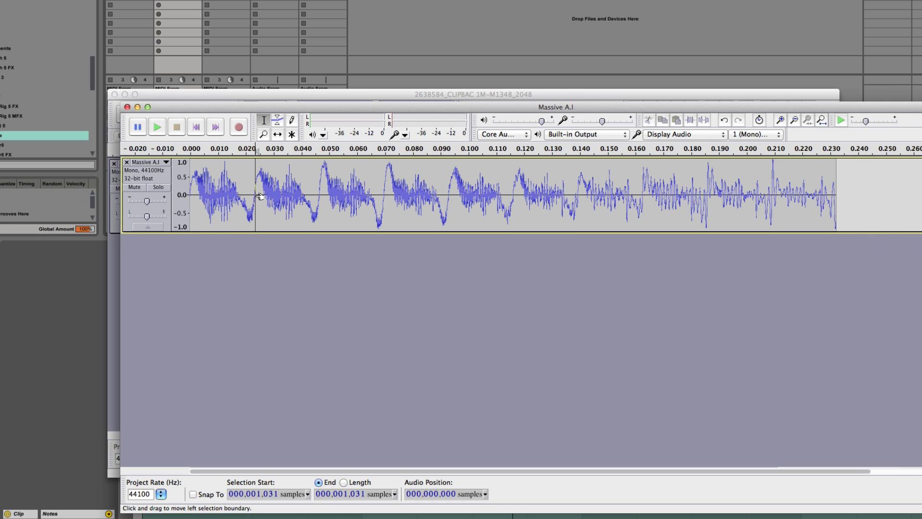
click(207, 206)
click(332, 207)
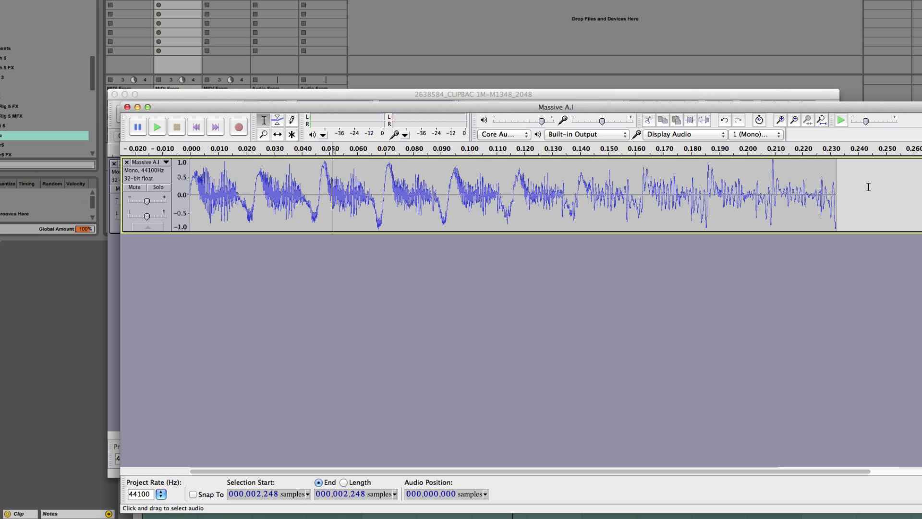
click(272, 200)
click(256, 201)
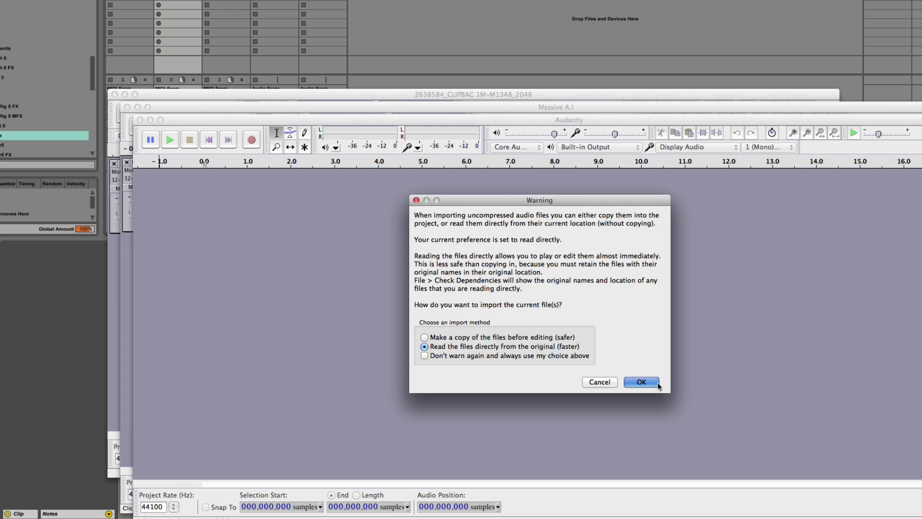
- Open Massive Digigrain I in Audacity, reading it directly from the original, and inspect its whole waveform and close-up cycles
click(655, 382)
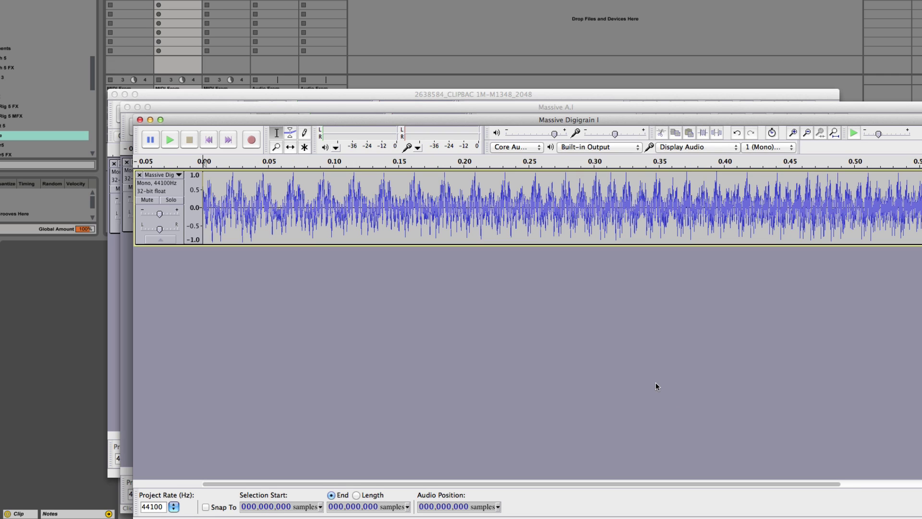
click(808, 133)
click(808, 134)
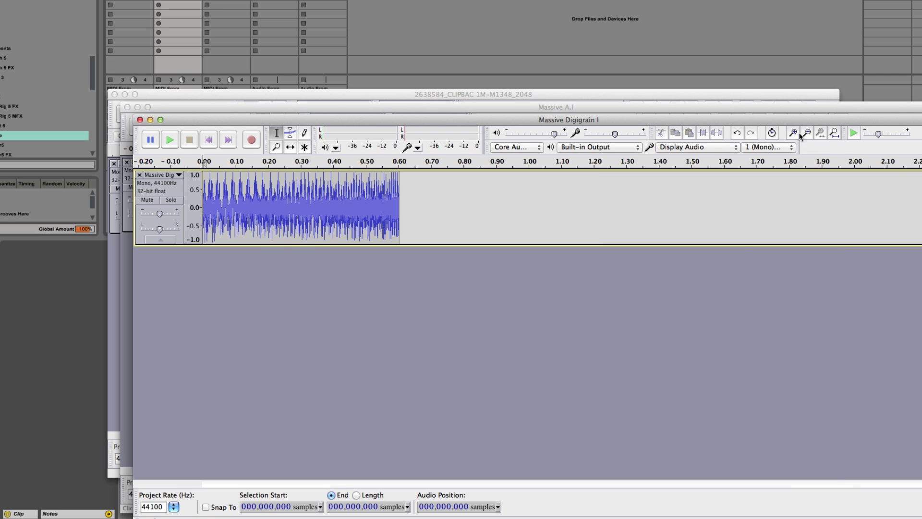
click(796, 133)
click(796, 133)
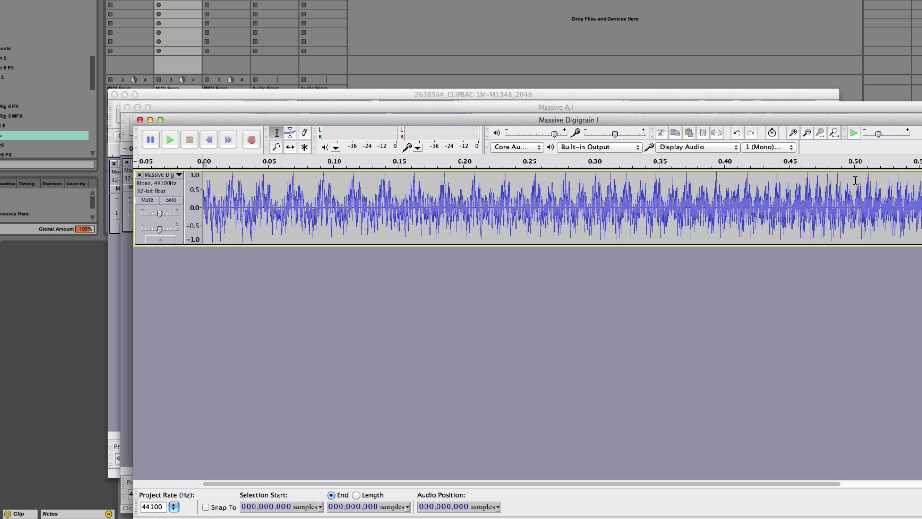
- Return to the Massive A.I window and select single cycles, including about samples 3,110 to 4,157 and 8,226 to 9,305
click(637, 108)
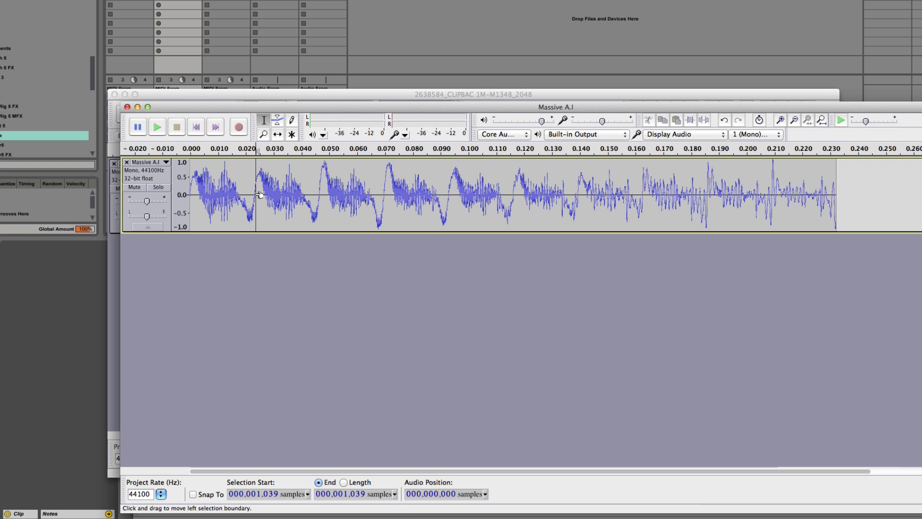
drag(259, 194, 451, 193)
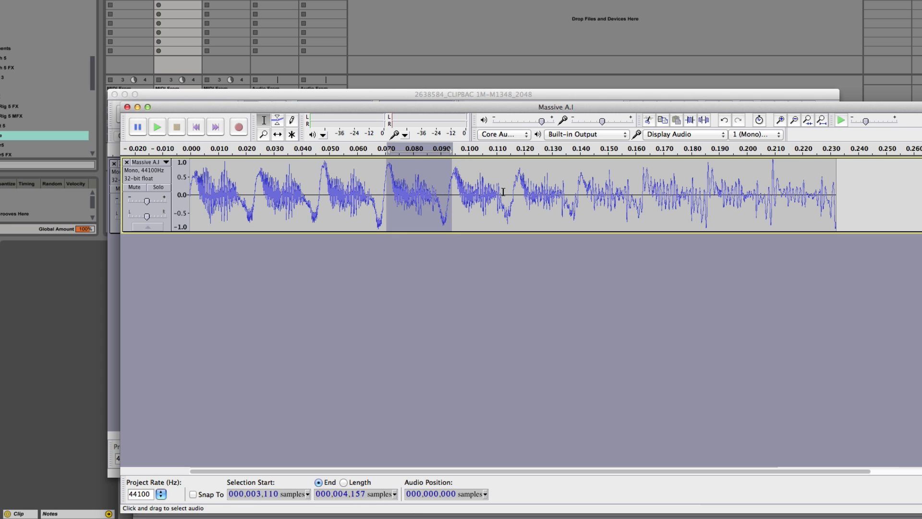
drag(510, 195, 776, 204)
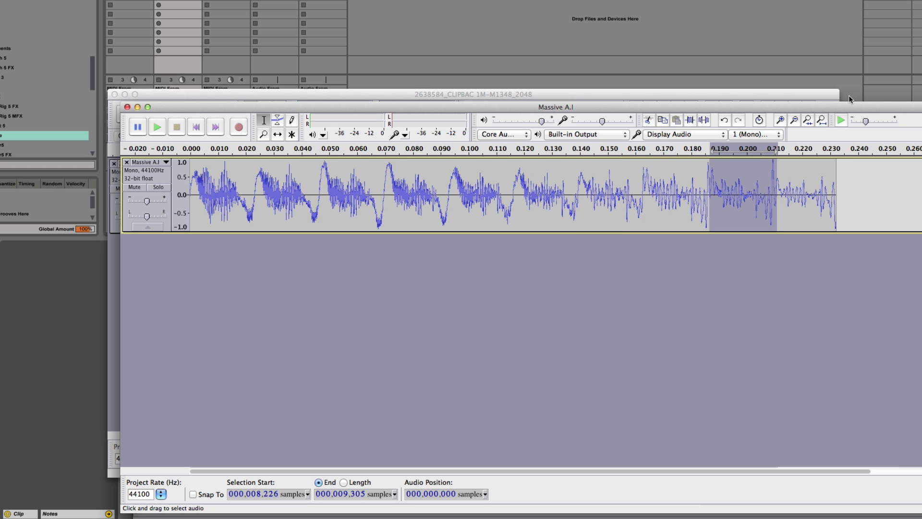
- Mark the end of the first Massive A.I cycle at about sample 1,023 and move the cursor to the track's end
click(780, 120)
click(780, 119)
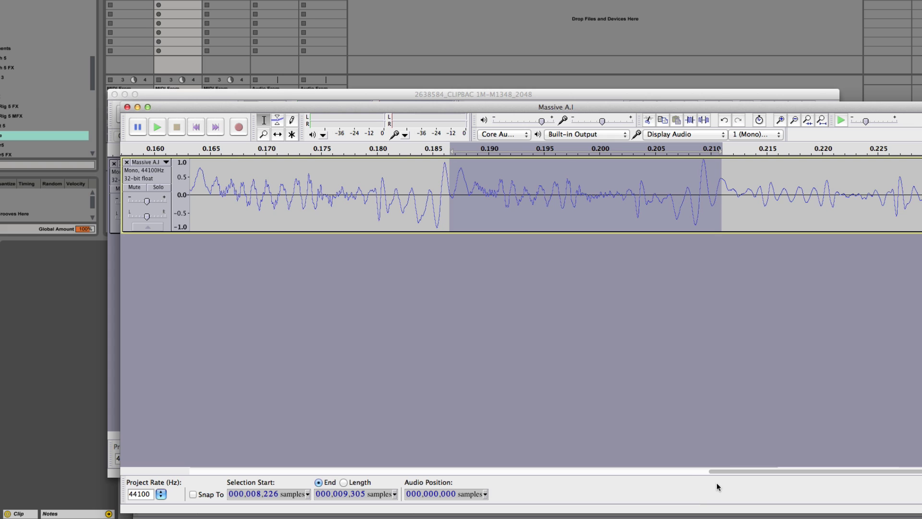
drag(731, 473, 184, 461)
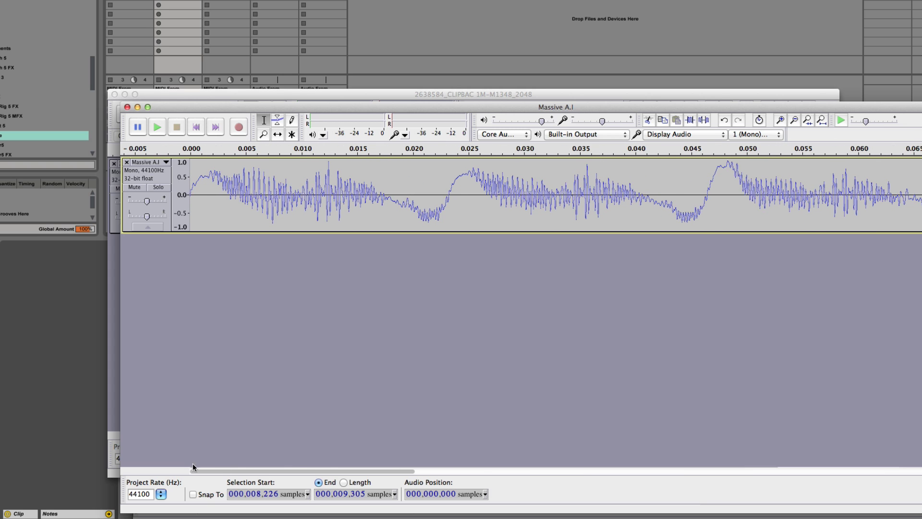
click(450, 200)
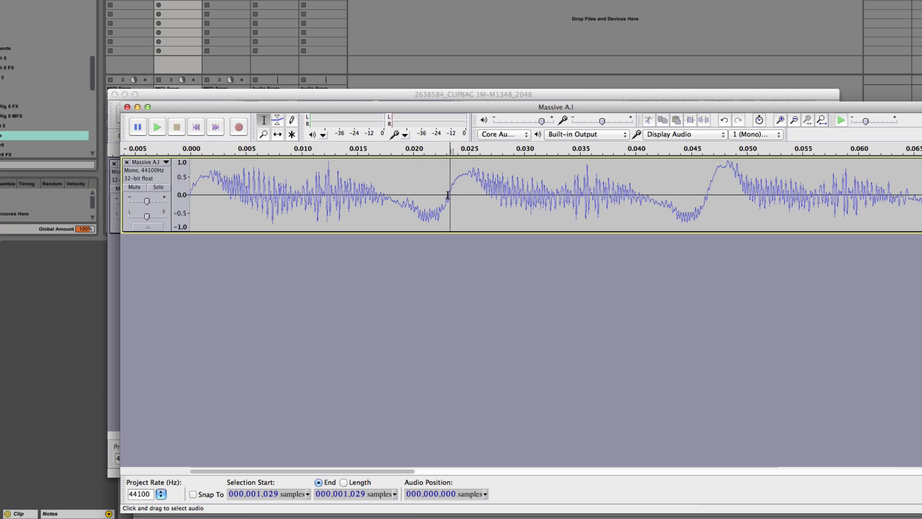
click(449, 197)
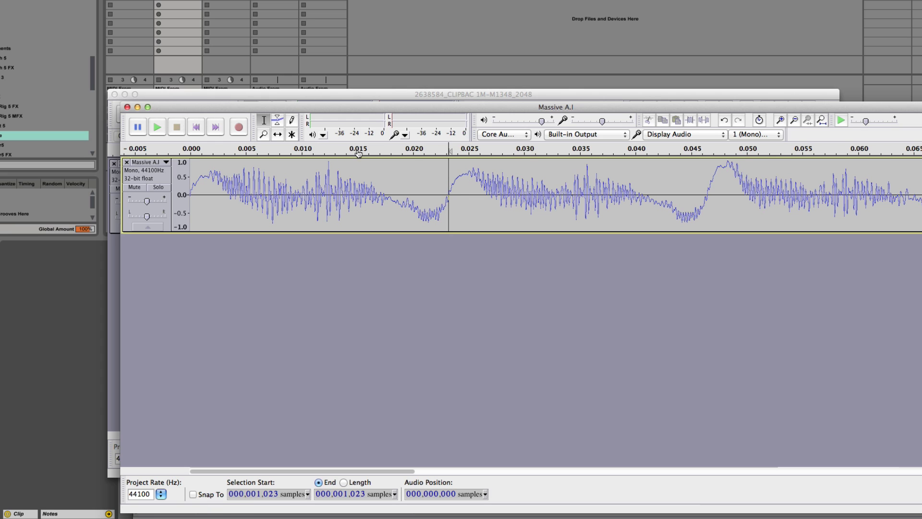
click(215, 128)
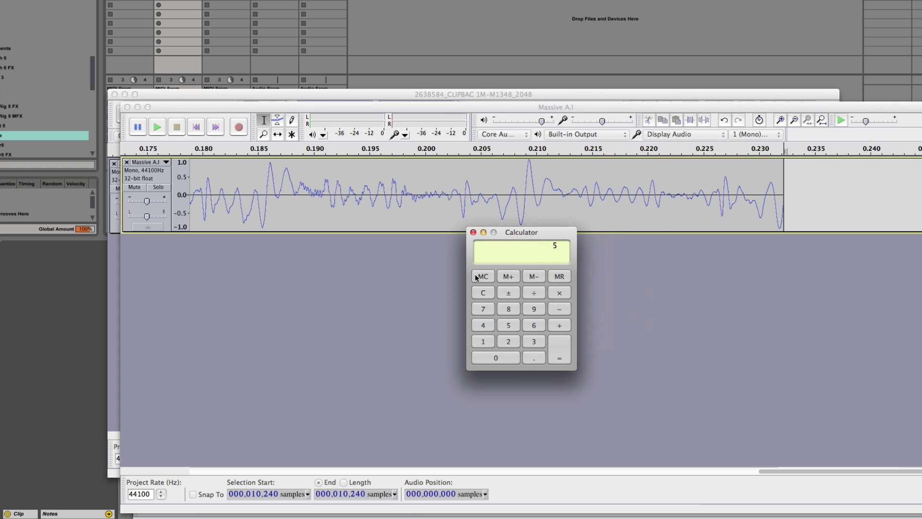
- Divide Massive A.I's 10240 samples by 2048 in Calculator and clear the result
text(1024)
text(00)
key(BackSpace)
key(BackSpace)
text(0)
text(2048)
key(Return)
click(480, 293)
- Open Massive Flenders I and another Massive Flenders file in Audacity, reading both directly from the original, and check their total sample lengths
drag(921, 168, 595, 117)
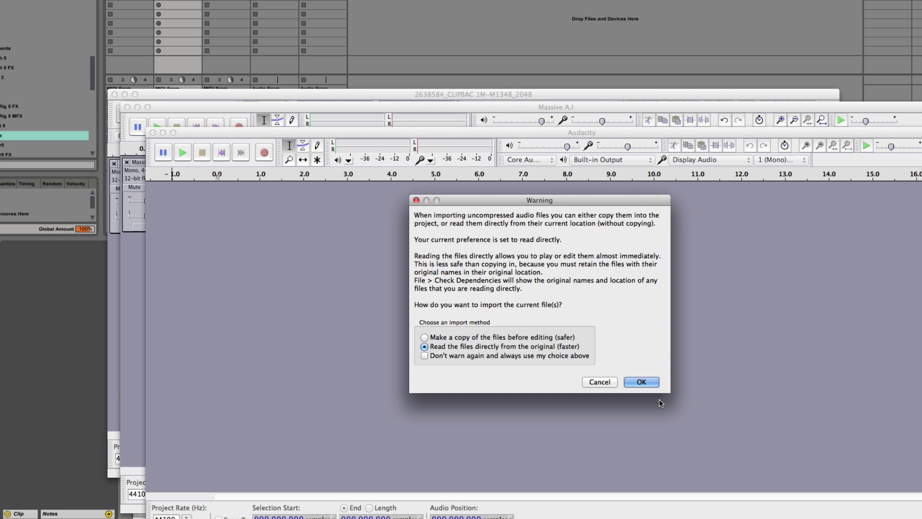
click(648, 382)
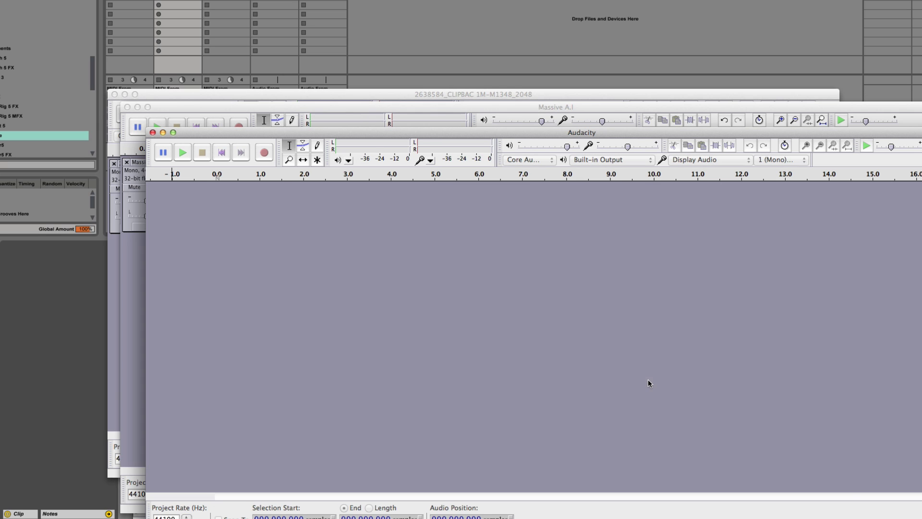
click(444, 236)
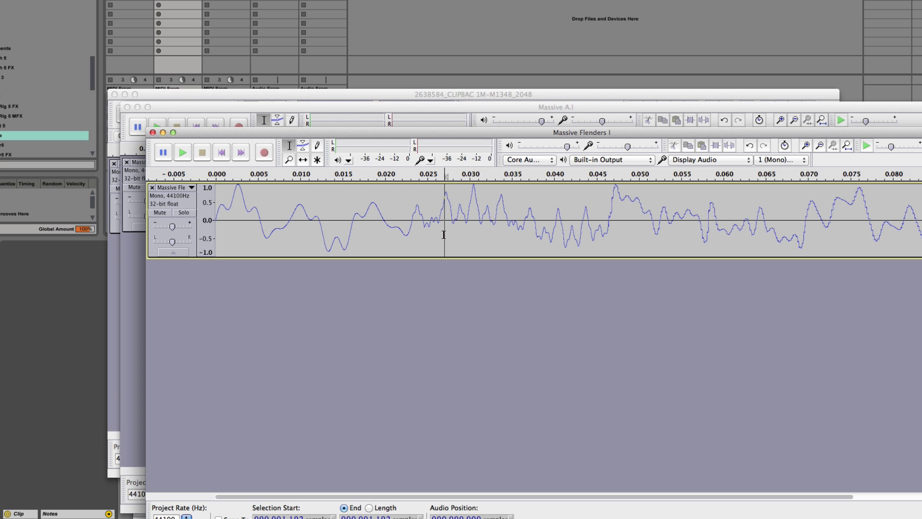
click(241, 153)
drag(375, 130, 243, 0)
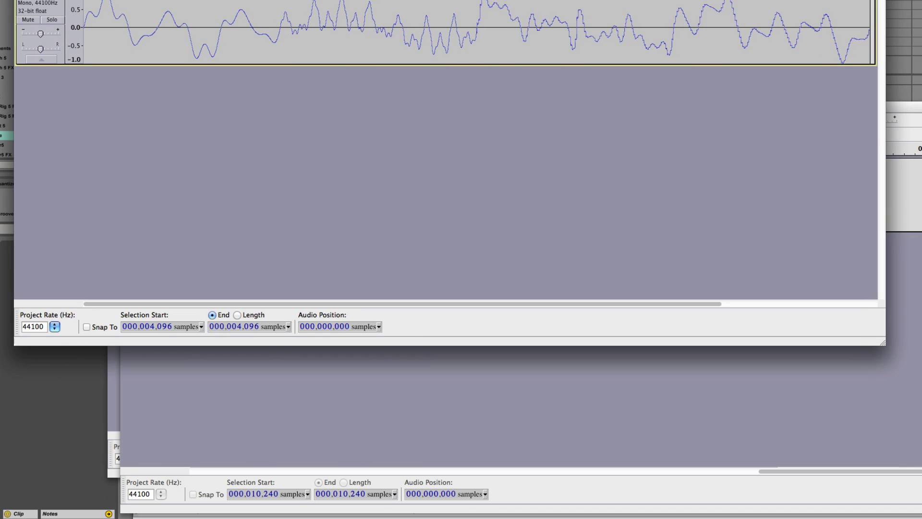
key(super+Tab)
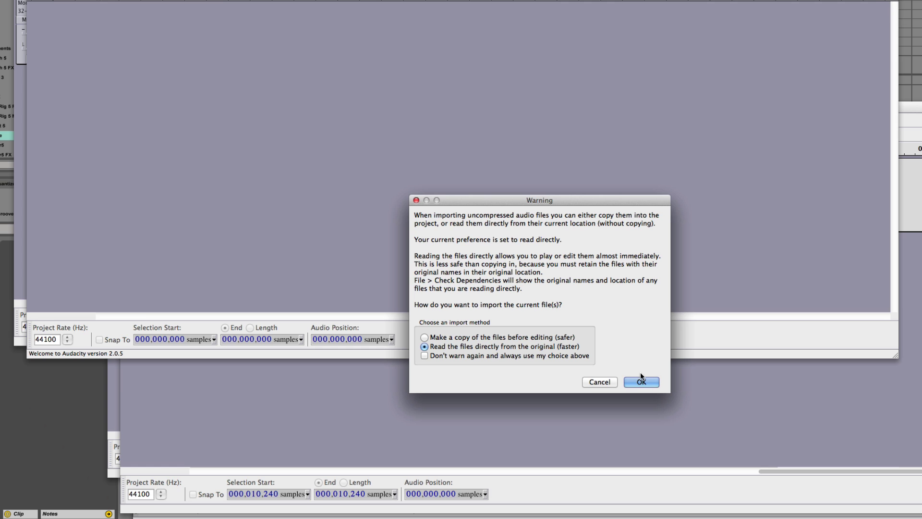
click(642, 380)
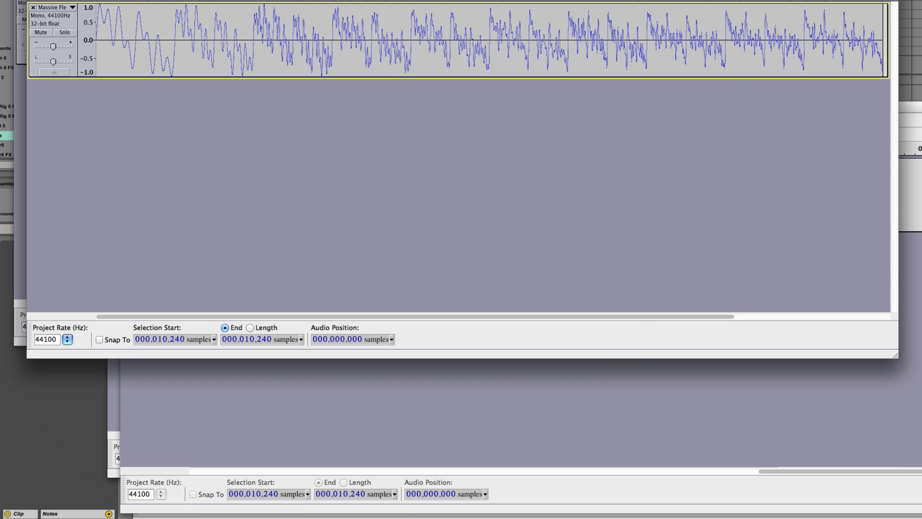
- Open Massive Melofant.wav from Finder's User_Massive folder in Audacity, reading it directly from the original, and check its total sample length
key(super+Tab)
scroll(779, 355, down, 15)
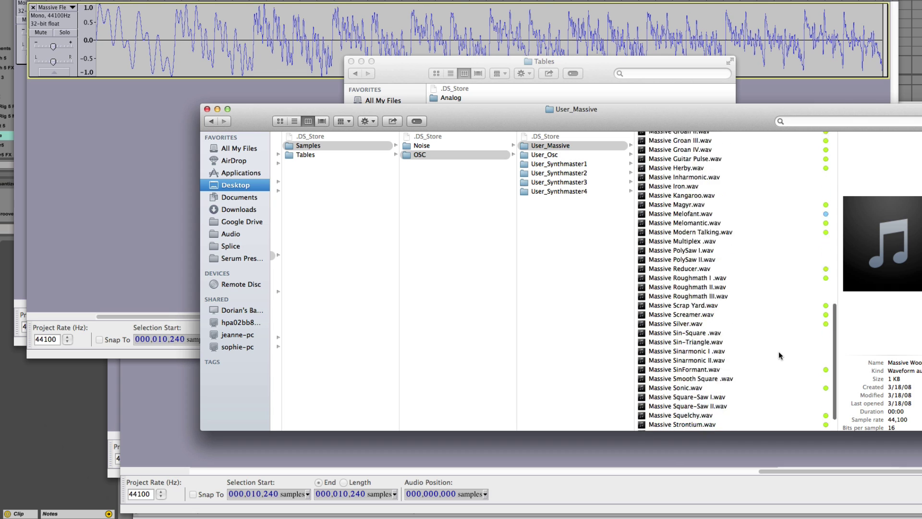
scroll(778, 393, up, 10)
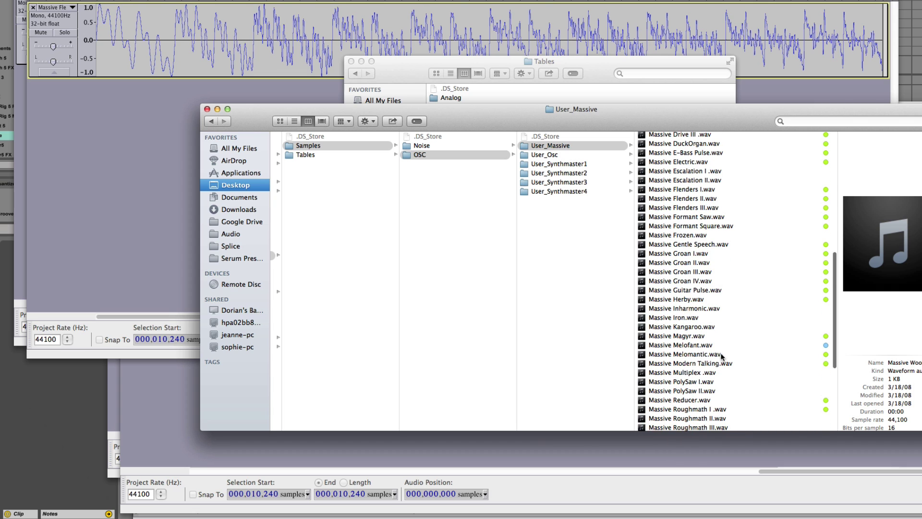
drag(692, 346, 701, 514)
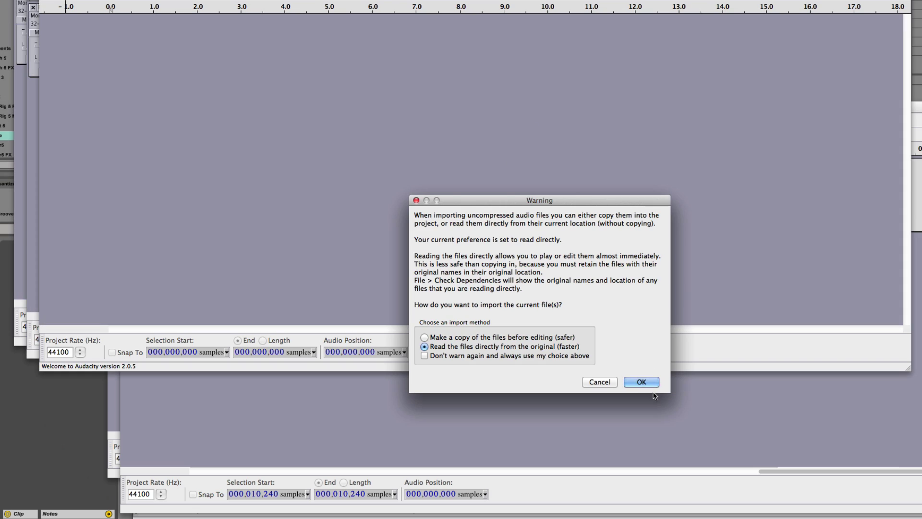
click(643, 384)
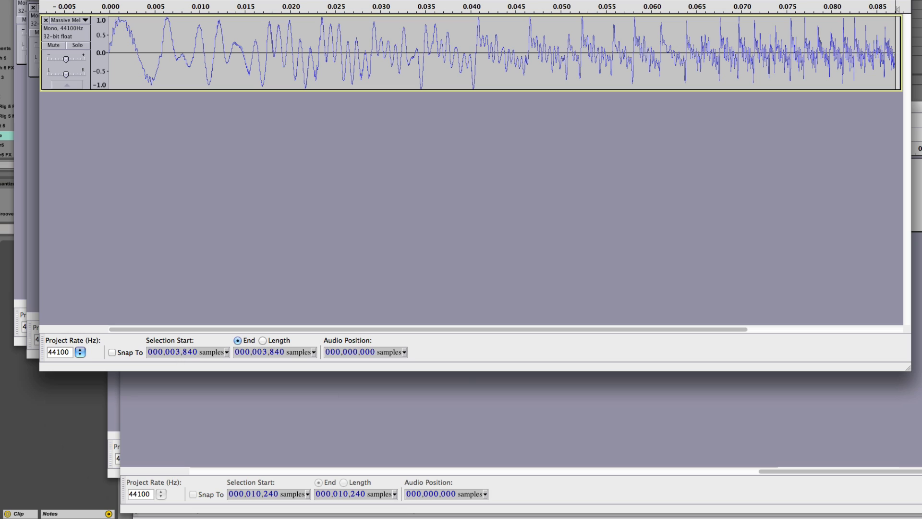
- Divide Melofant's 3840 samples by 2048 and by 1024 in Calculator
key(super+Tab)
text(3840)
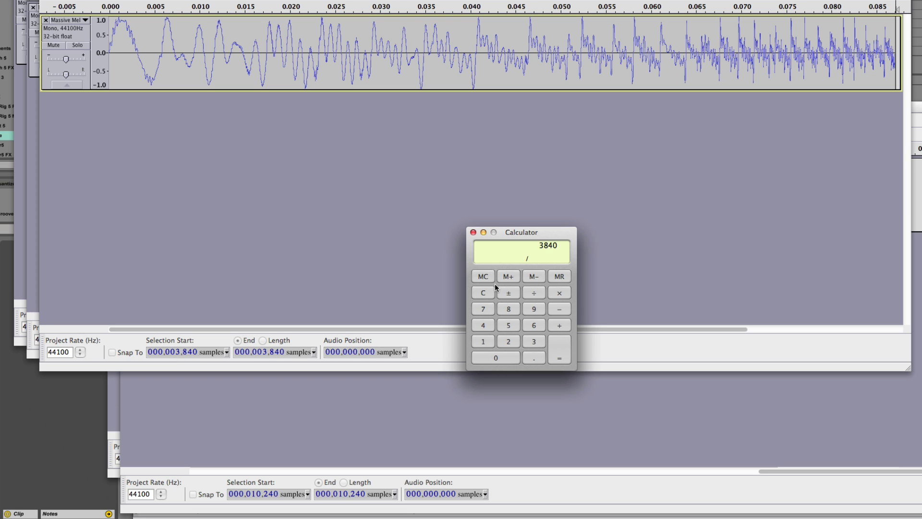
text(/2048)
key(Return)
click(484, 293)
text(3840)
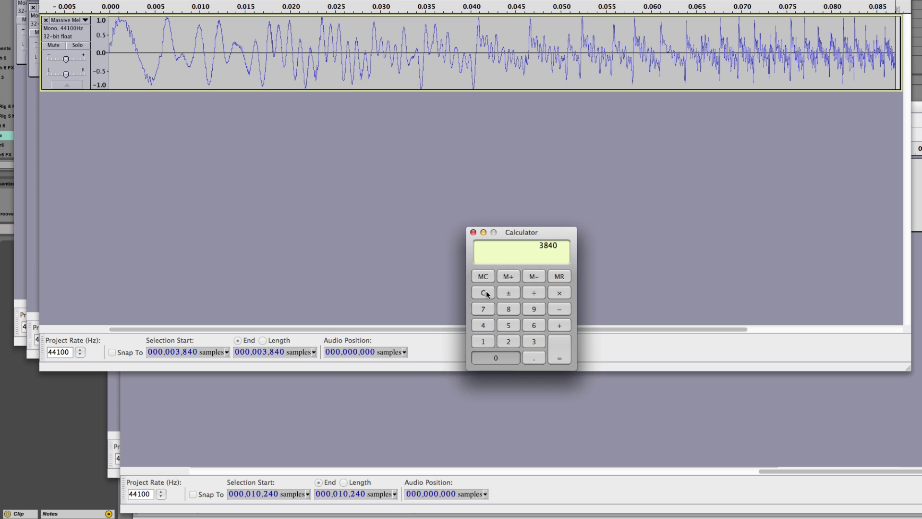
text(/1024)
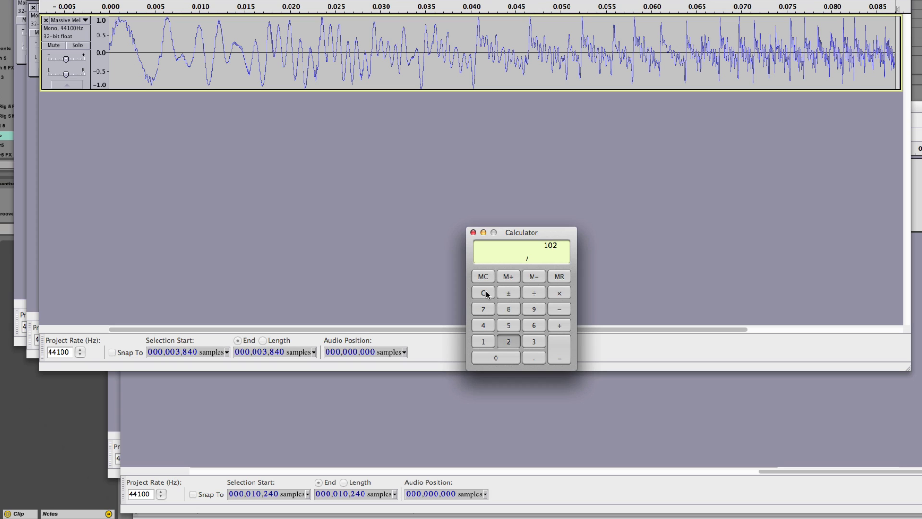
key(Return)
- Divide 3840 by 512 and by 256 to test the smaller cycle lengths
click(485, 293)
text(3840/512)
key(Return)
click(485, 293)
text(3840)
text(256)
key(Return)
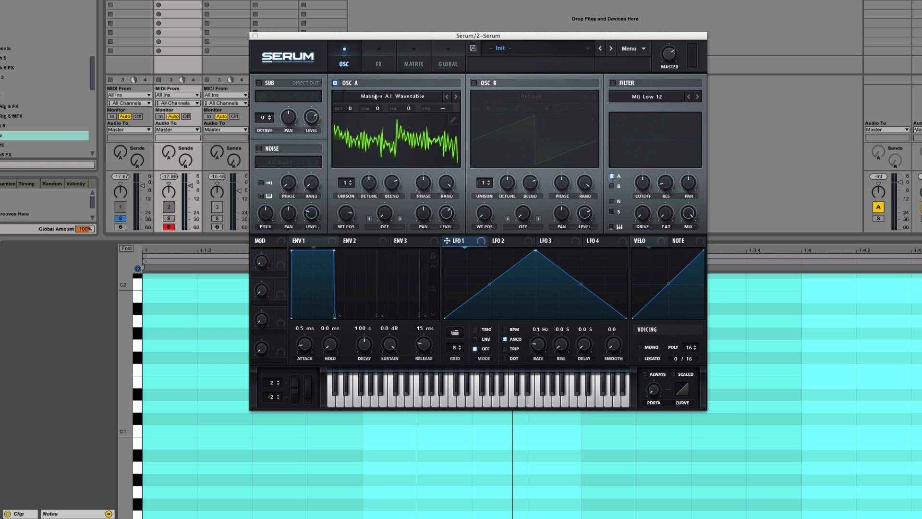
- Load Massive Melofant from the Massive tables into oscillator A of the second track's Serum and open its wavetable editor
click(375, 96)
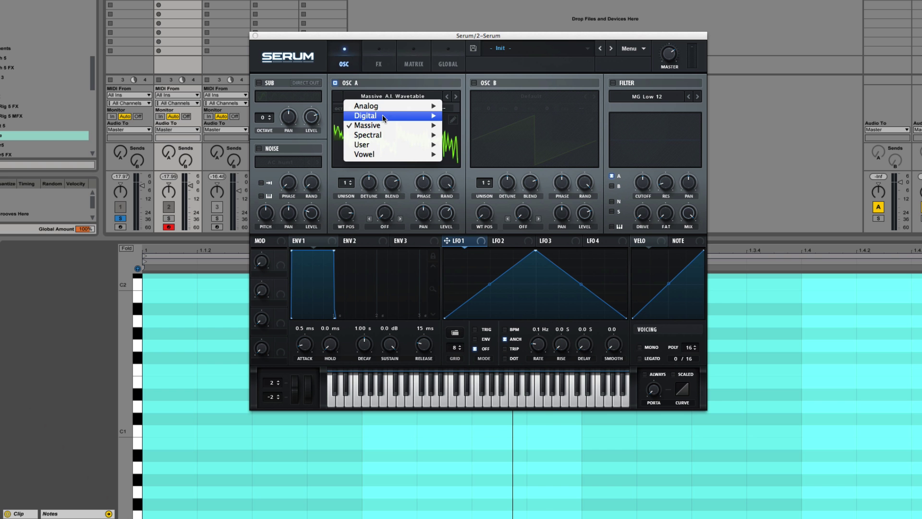
mouse_move(385, 125)
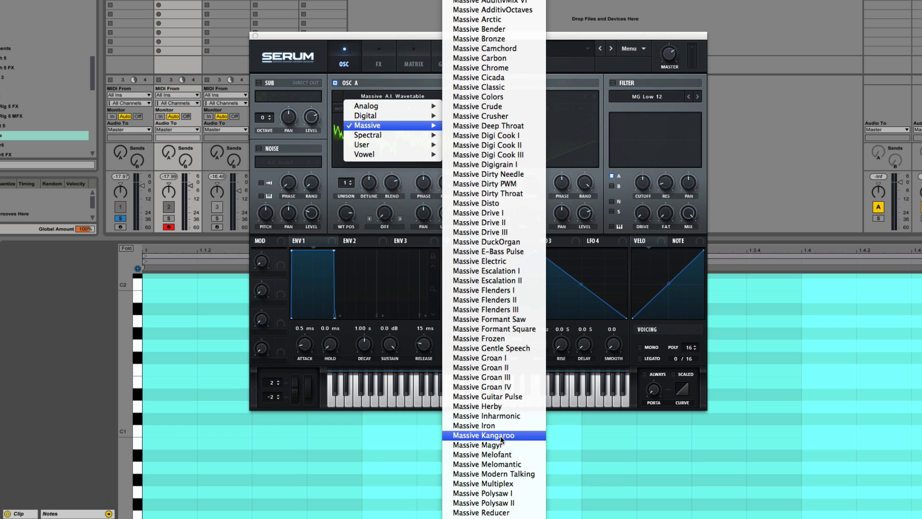
click(503, 455)
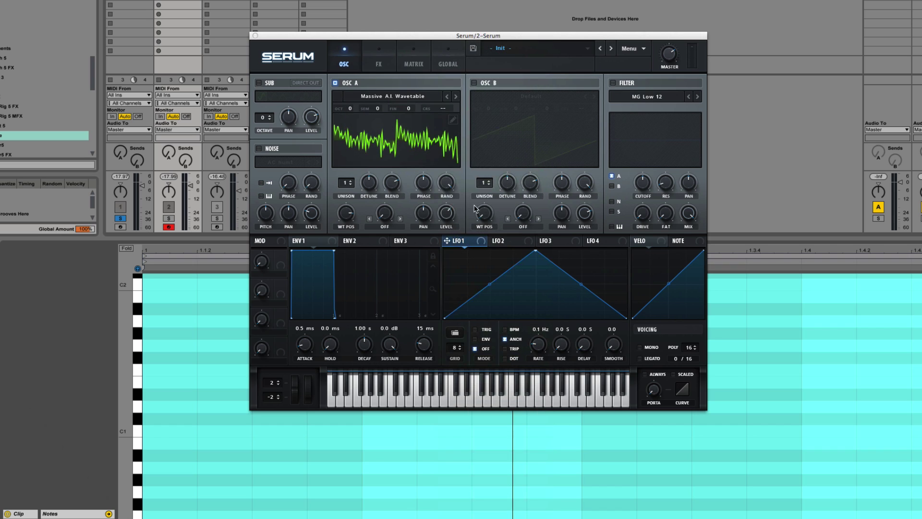
click(459, 96)
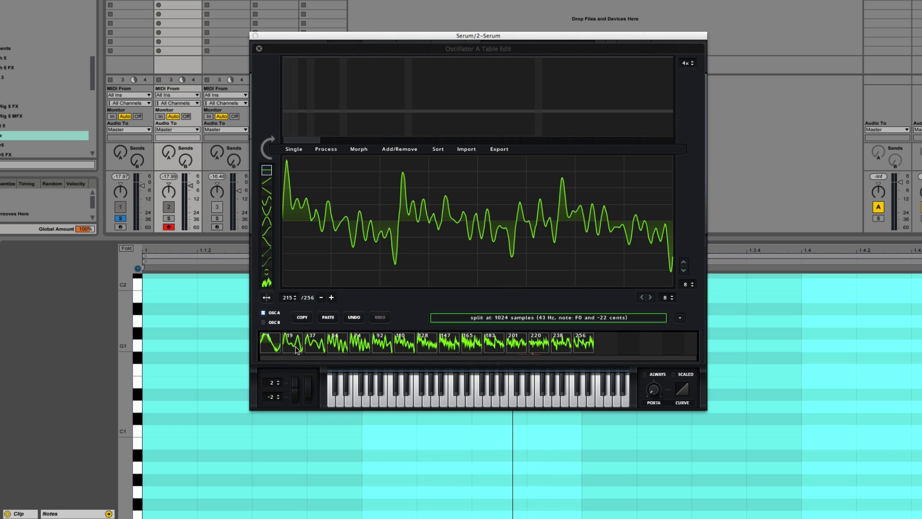
- Step through Massive Melofant's frames from 1 to 256 in the wavetable editor, comparing their waveforms, and close the editor
click(311, 343)
click(336, 343)
click(358, 344)
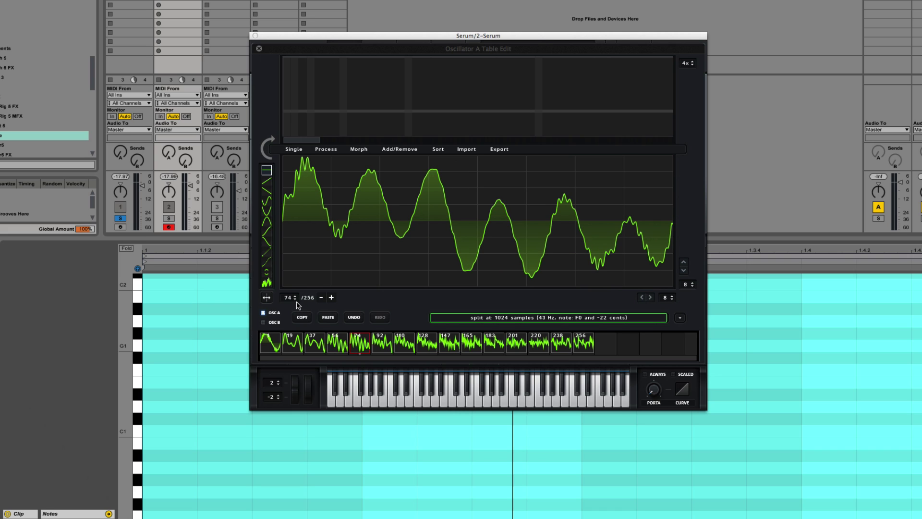
click(267, 340)
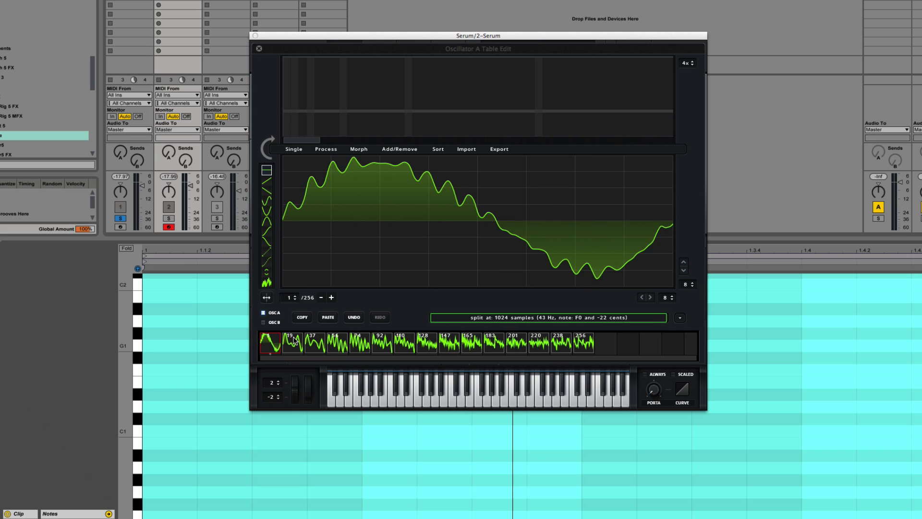
click(293, 339)
click(315, 340)
click(336, 340)
click(356, 339)
click(382, 342)
click(404, 342)
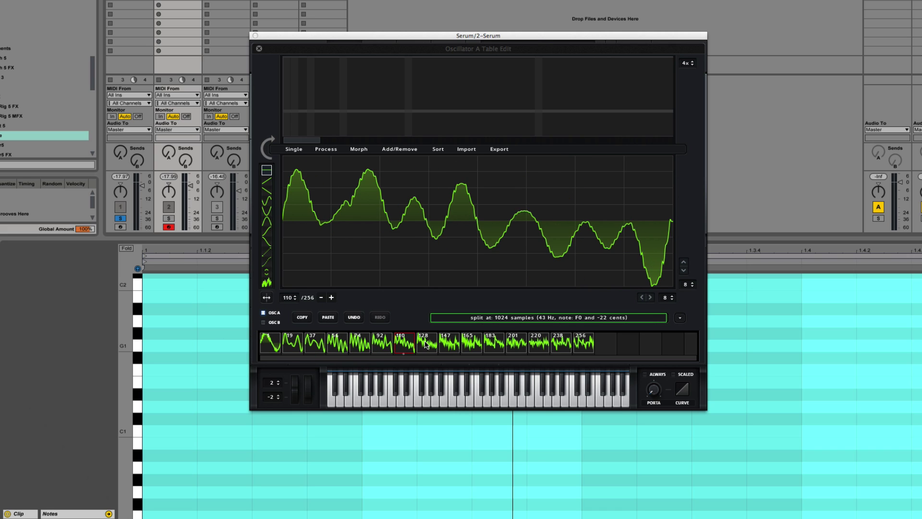
click(427, 342)
click(449, 342)
click(472, 342)
click(501, 345)
click(516, 343)
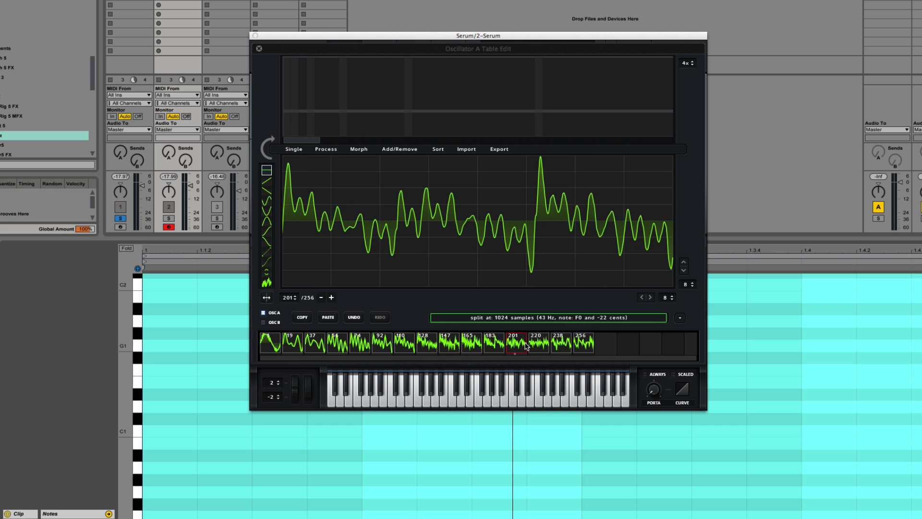
click(539, 343)
click(561, 343)
click(576, 346)
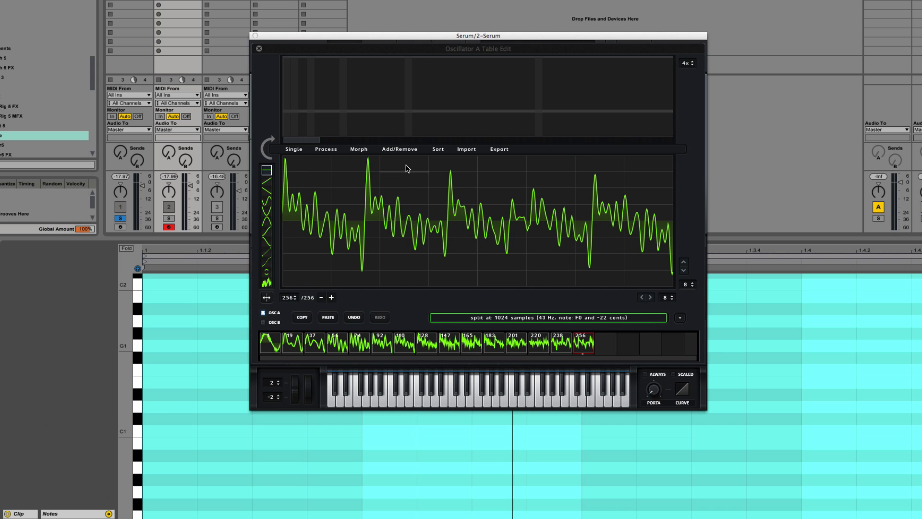
click(532, 6)
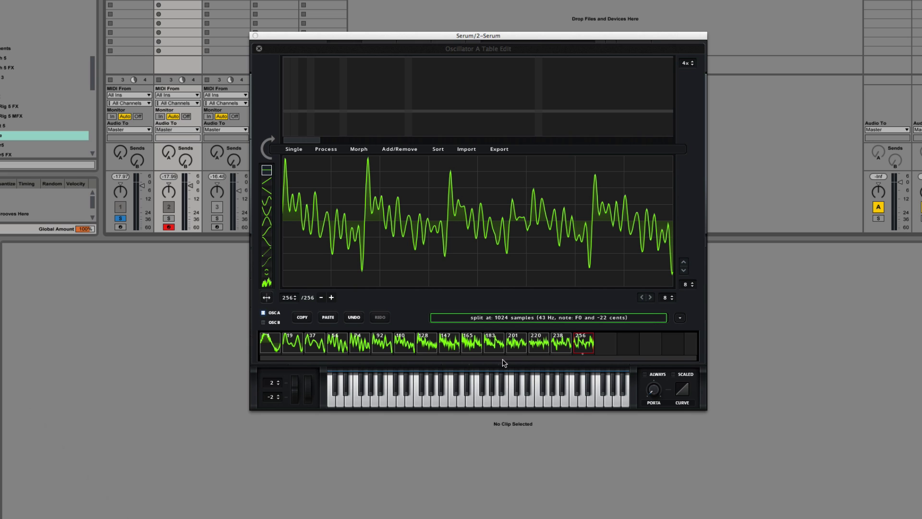
click(259, 49)
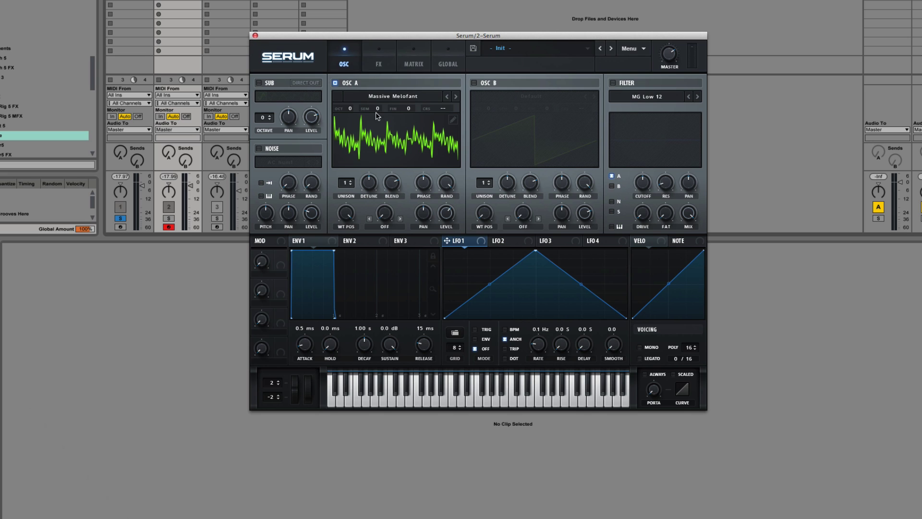
- Load Massive Drive I from the Massive tables into oscillator A and clear the track solos
click(388, 99)
mouse_move(391, 125)
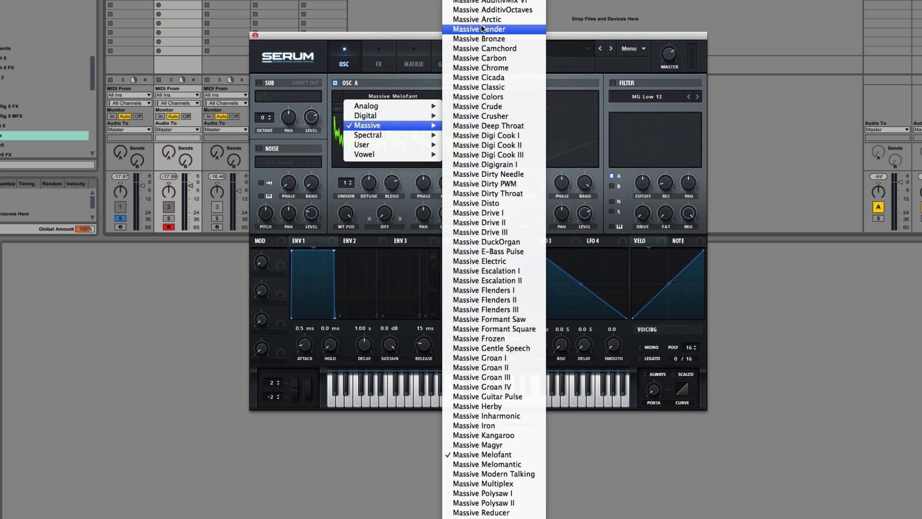
scroll(479, 367, down, 3)
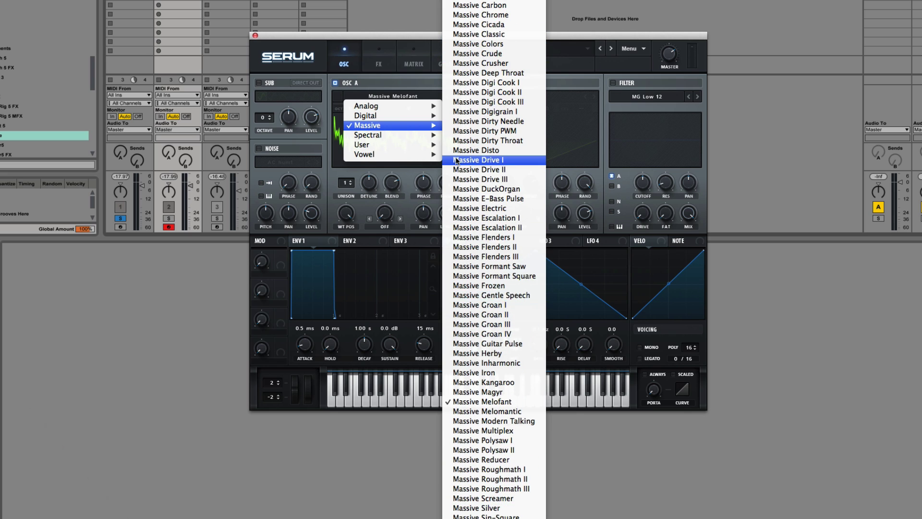
click(475, 160)
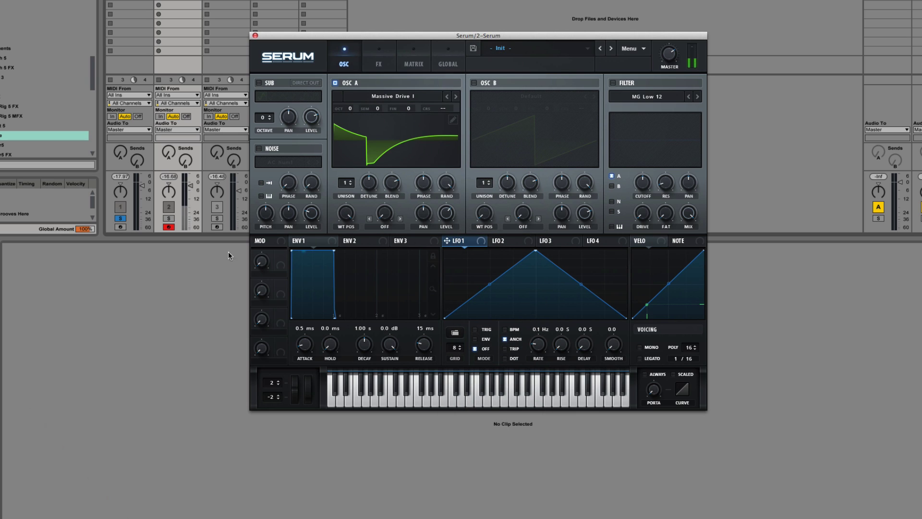
click(170, 219)
click(170, 219)
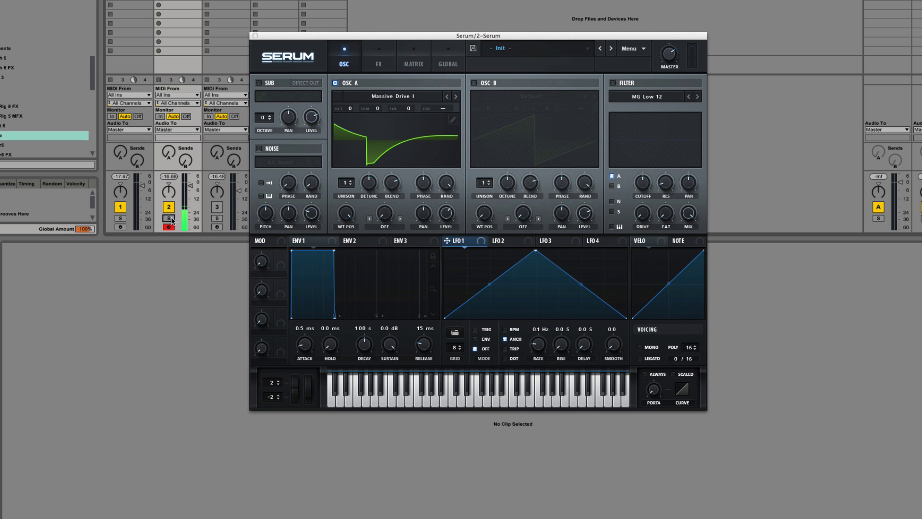
- Sweep the wavetable position of Massive Drive I and audition the following tables up to Massive E-Bass Pulse
drag(354, 215, 373, 138)
click(456, 98)
click(457, 97)
click(455, 96)
click(455, 96)
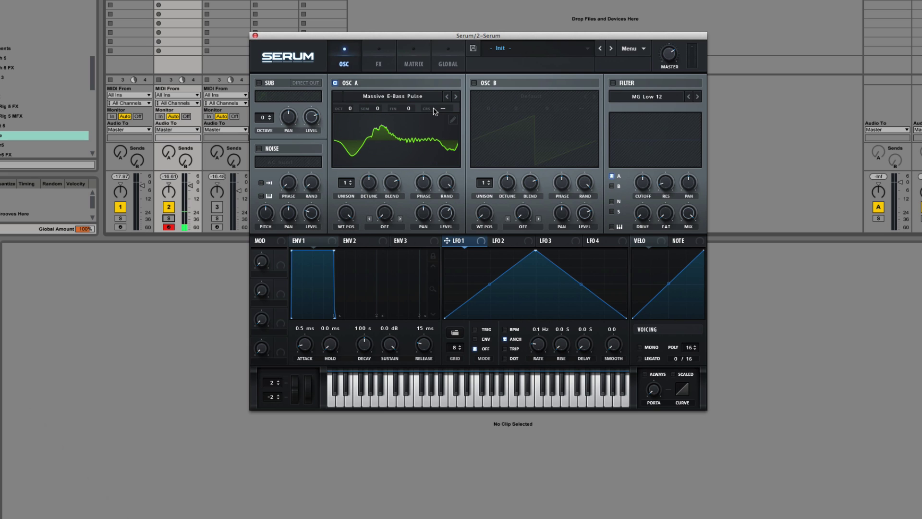
click(411, 133)
click(420, 139)
- Load Massive Square-Saw I from the Massive tables into oscillator A and sweep its wavetable position
click(411, 96)
mouse_move(408, 126)
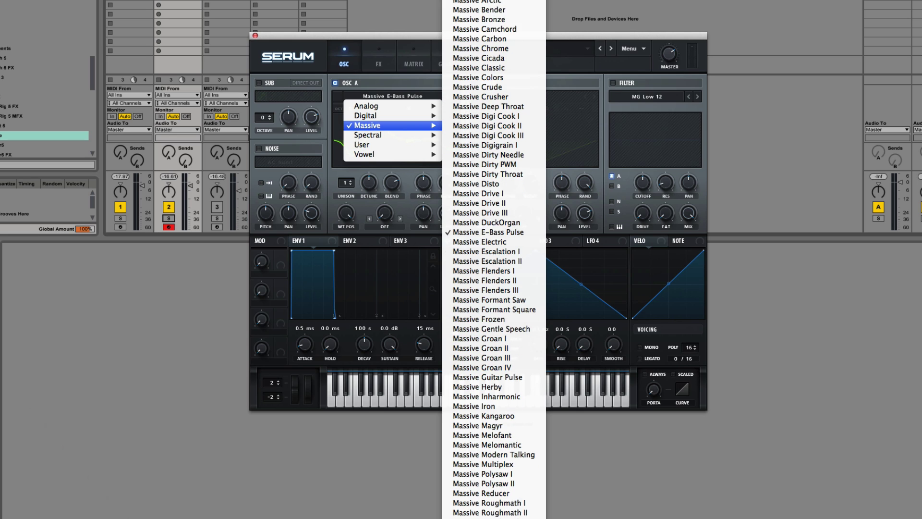
scroll(495, 260, down, 3)
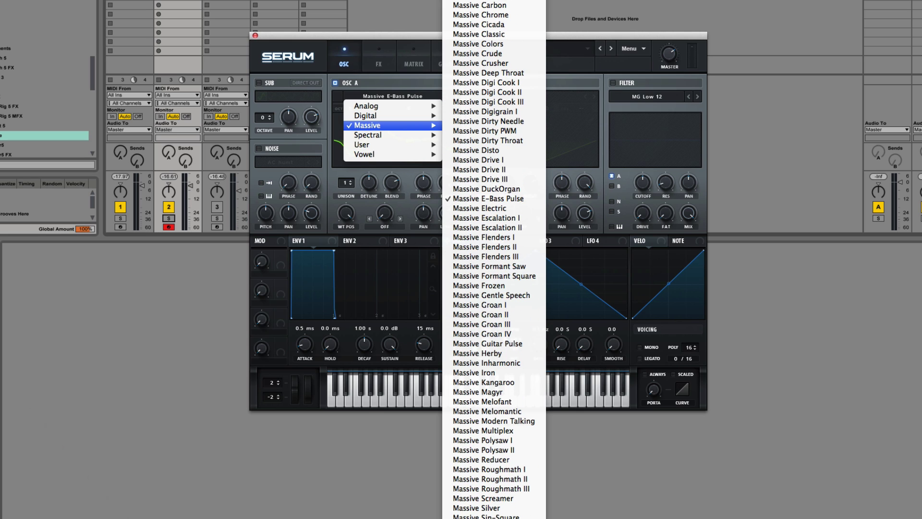
click(494, 517)
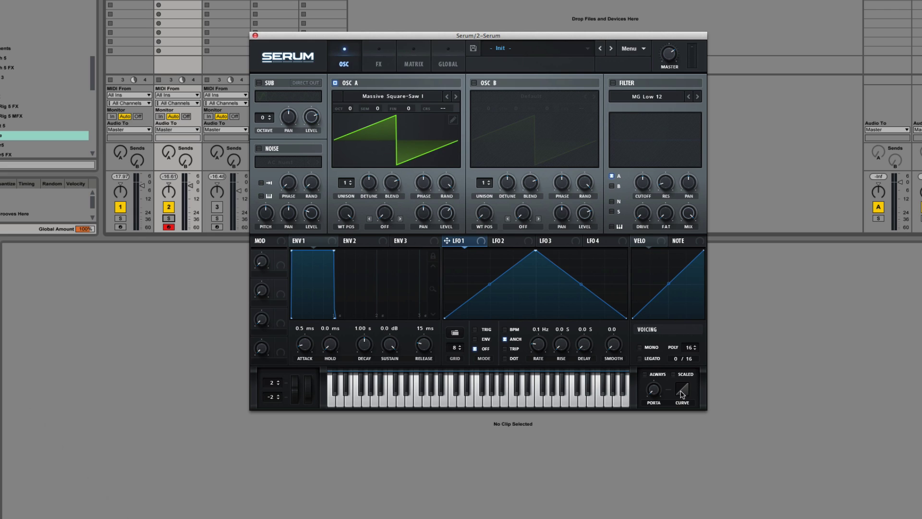
drag(347, 213, 391, 104)
- Advance oscillator A to Massive Square-Saw II and sweep its wavetable position
click(456, 96)
drag(347, 213, 443, 98)
drag(346, 214, 447, 130)
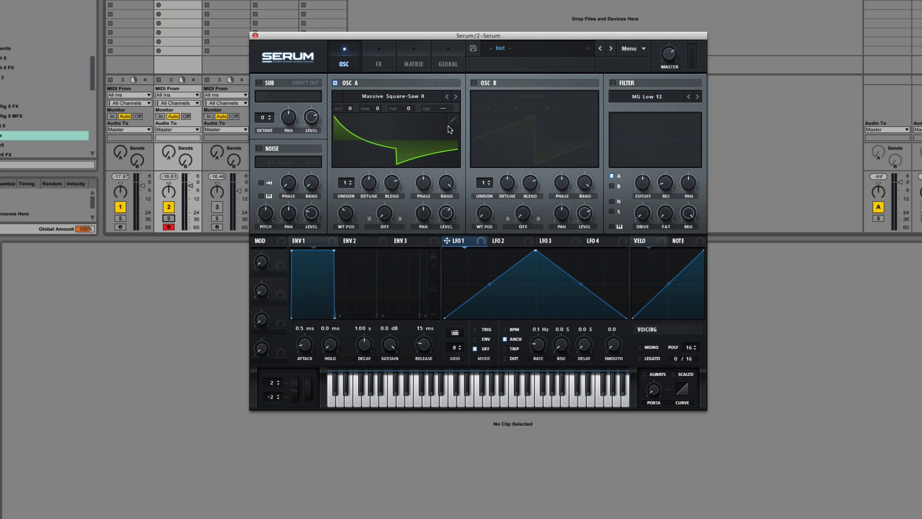
- Assign LFO 1 to oscillator A's wavetable position and check the assignment in the modulation matrix
drag(447, 242, 346, 214)
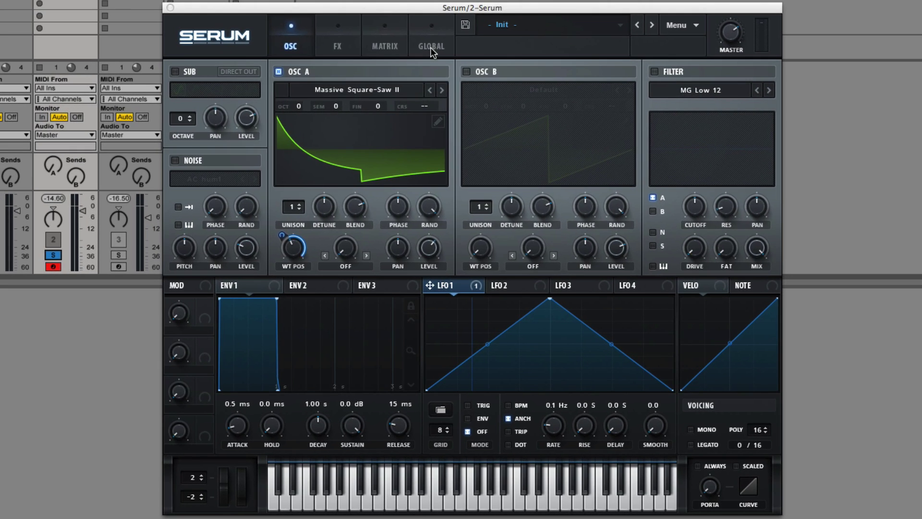
click(413, 66)
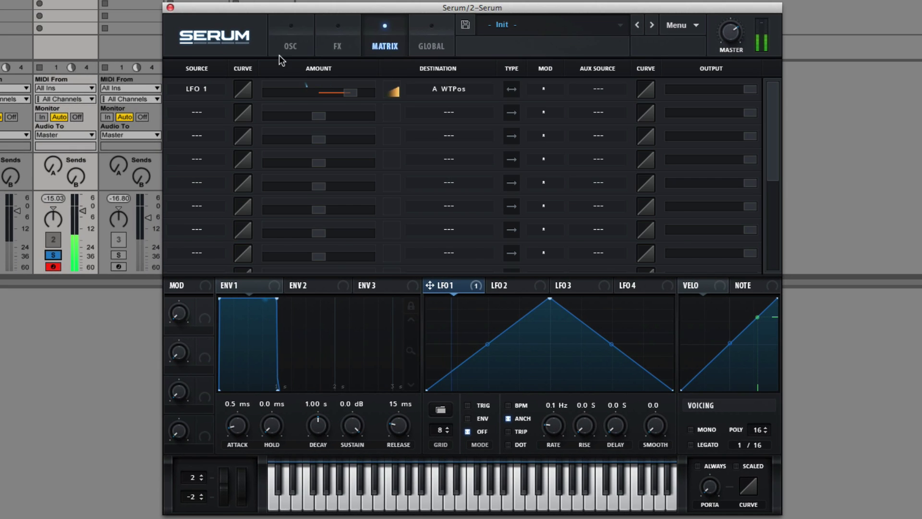
click(288, 46)
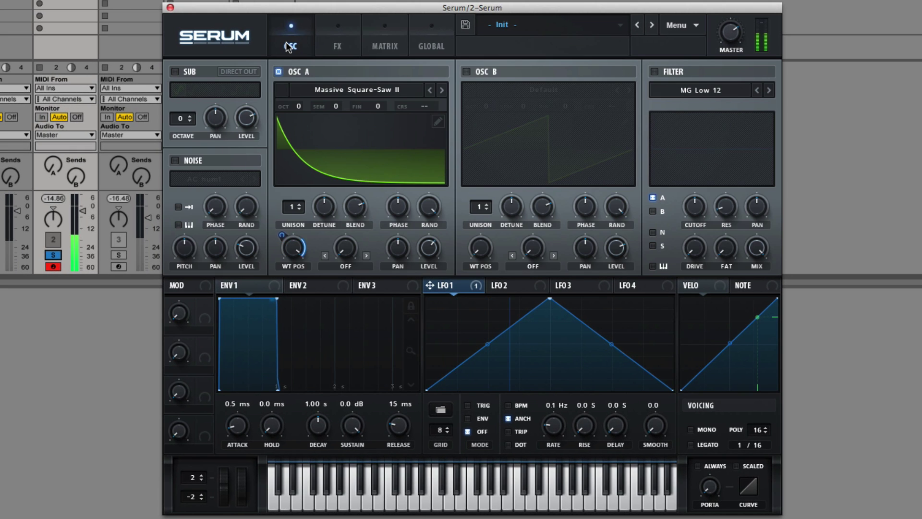
- Switch to the "Simple Serum #34 - Importance of Sample Accuracy" YouTube video in Safari, bring its window fully into view and mute playback
key(super+alt+p)
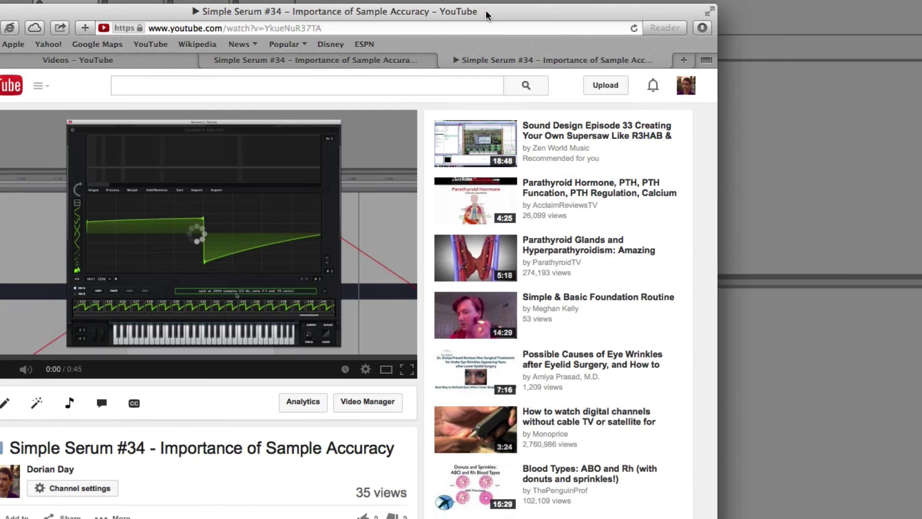
drag(486, 14, 559, 32)
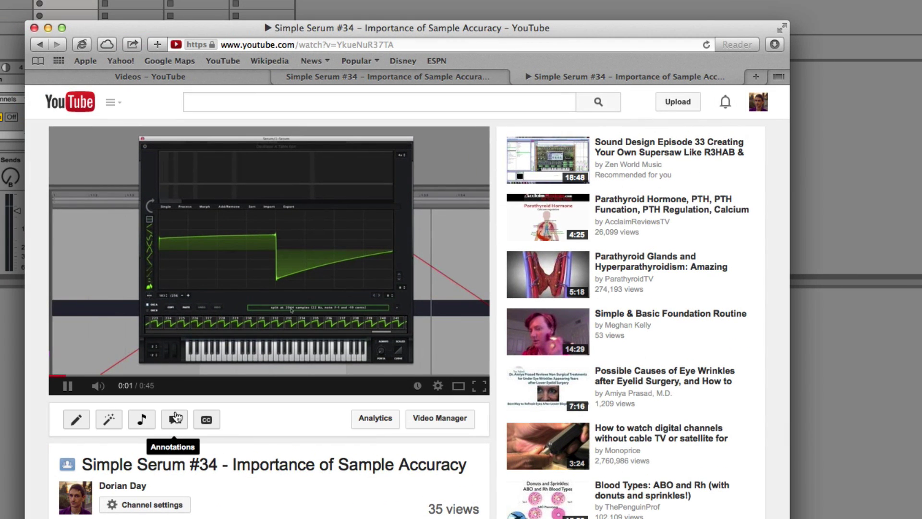
mouse_move(102, 387)
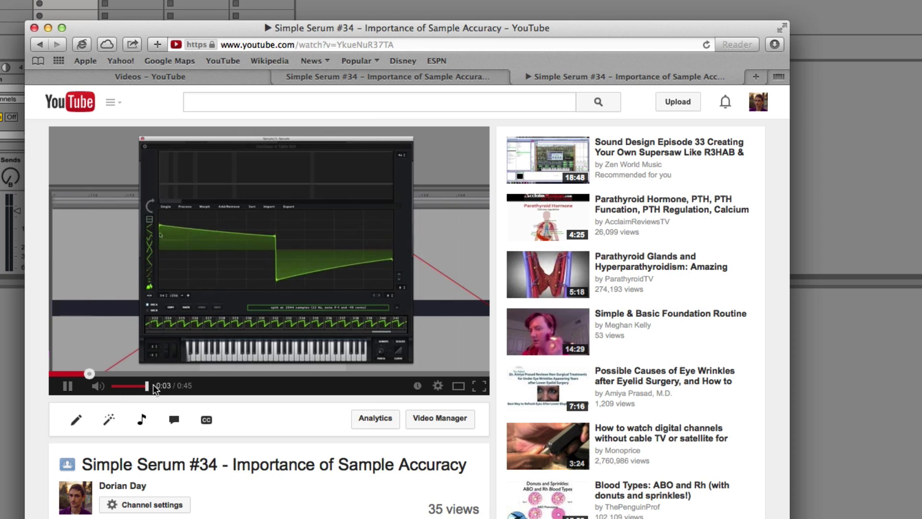
drag(142, 390, 117, 388)
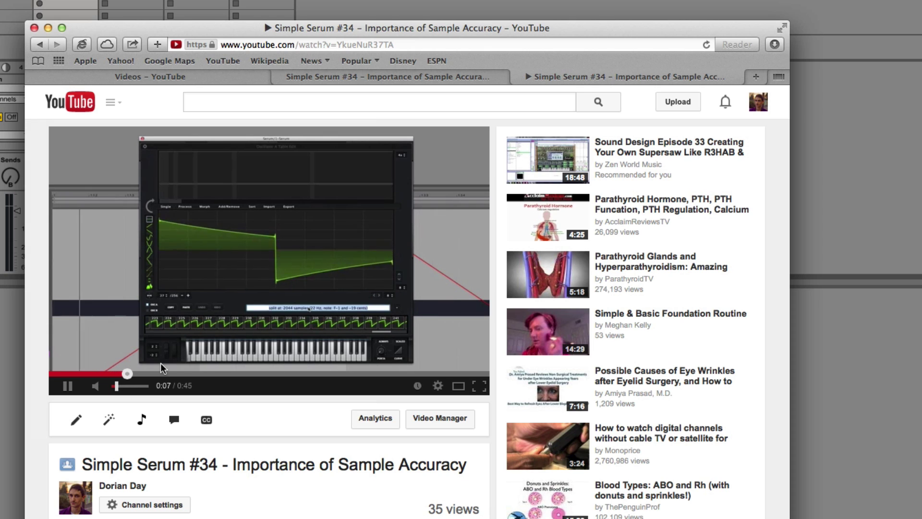
- Jump back and forth through the video to compare the drifting square-saw frames, and pause it at 0:06
click(212, 372)
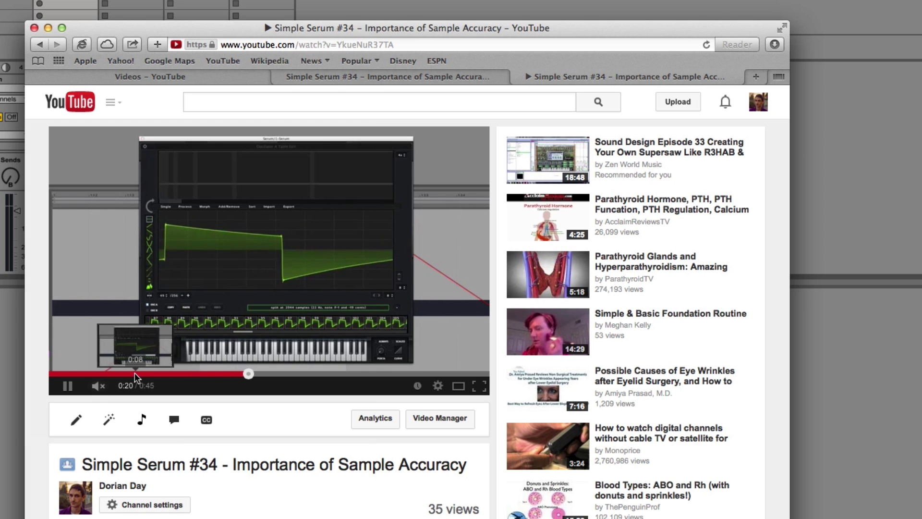
click(123, 374)
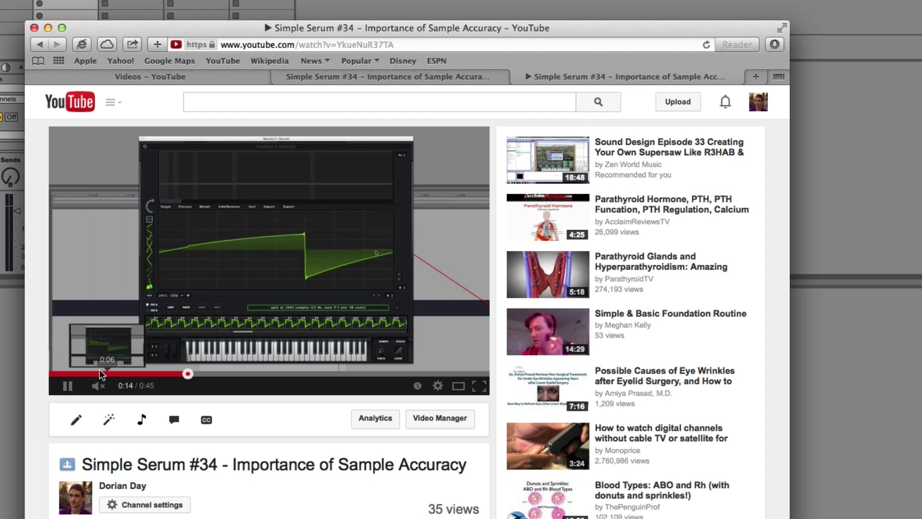
click(100, 373)
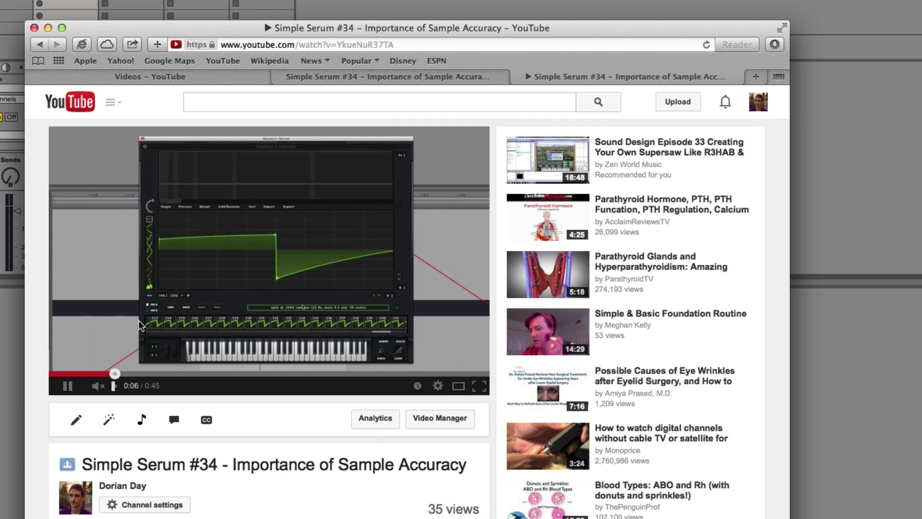
click(68, 386)
- Return to Serum and audition Massive Squelchy and Massive Square-Saw I in oscillator A, ending on Massive Square-Saw II
key(super+Tab)
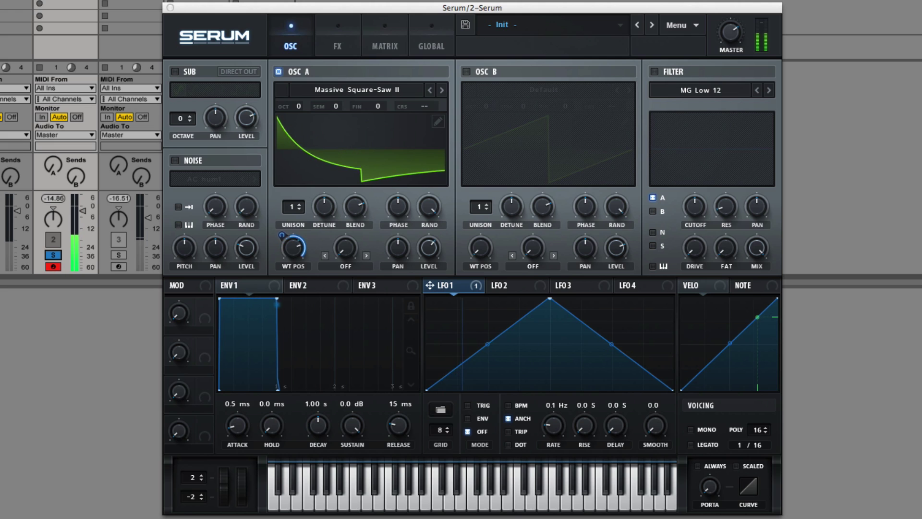
key(super+Tab)
key(super+Tab)
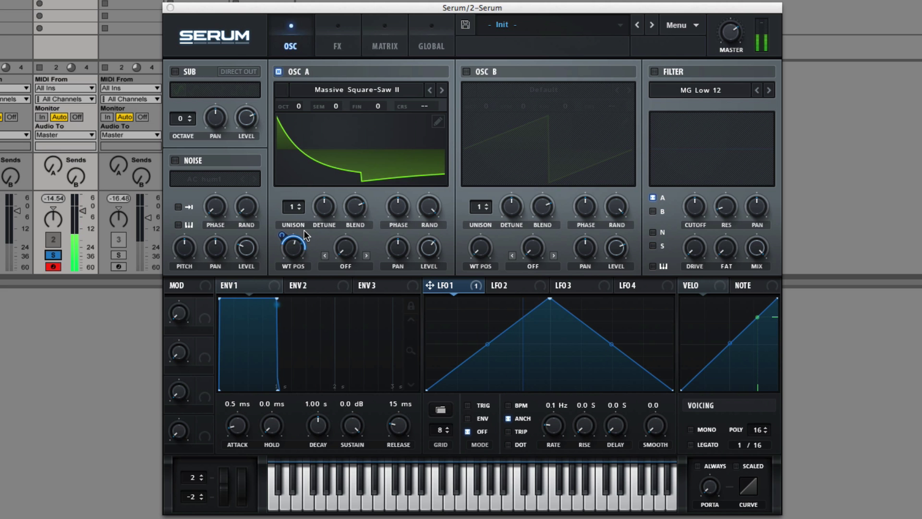
click(442, 89)
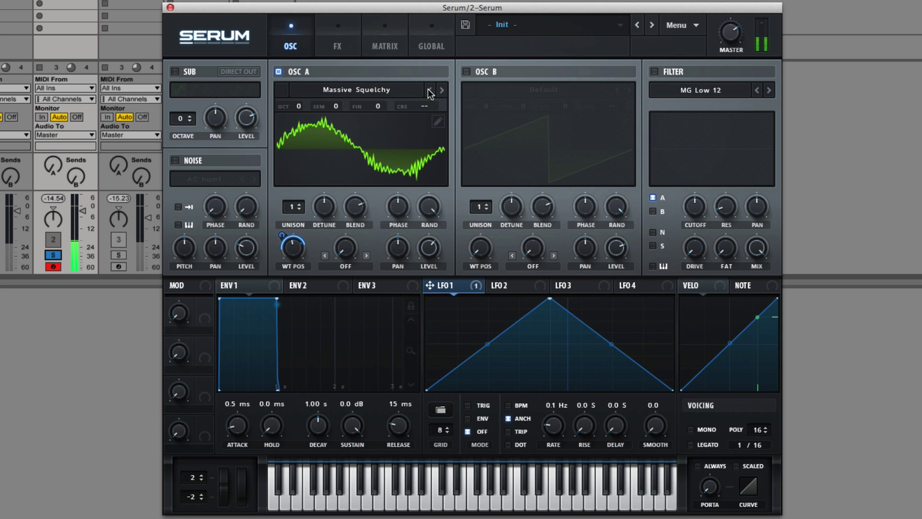
click(429, 89)
click(430, 90)
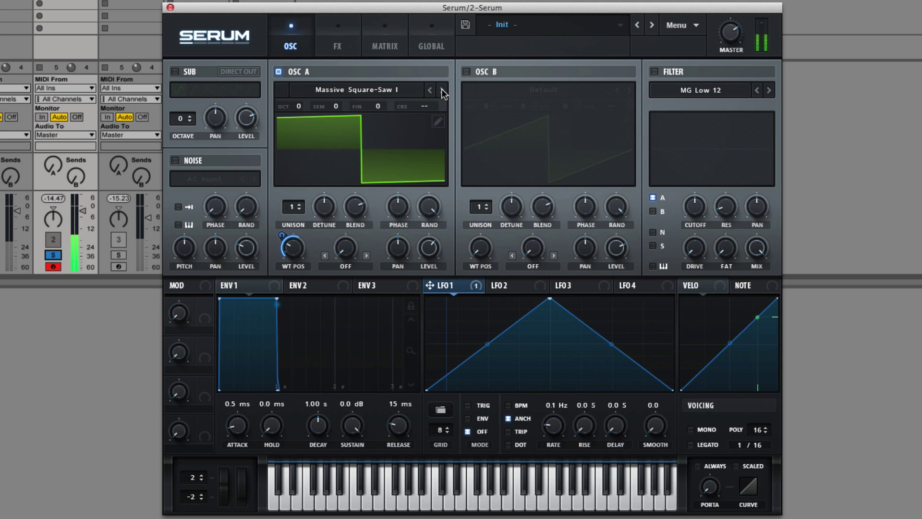
click(442, 90)
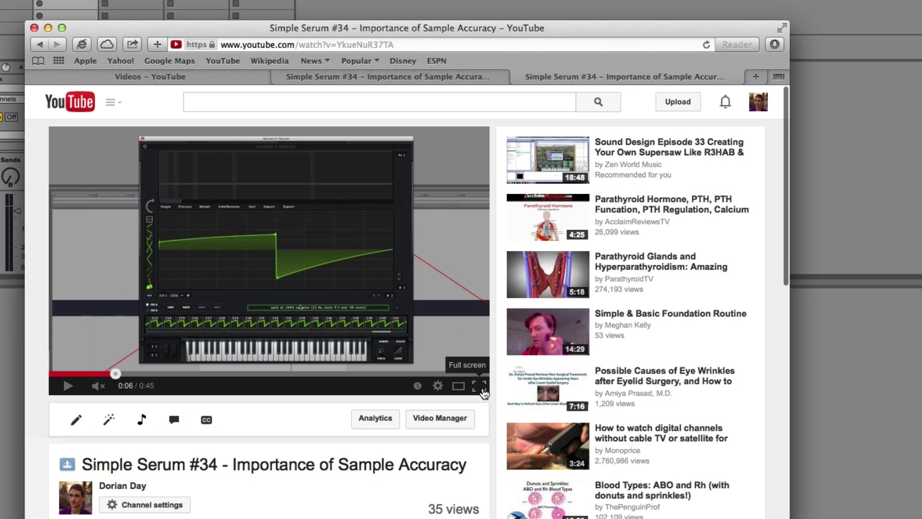
- Watch the sample accuracy video in full screen up to 0:13, pause it, exit full screen and switch back to Serum
click(480, 383)
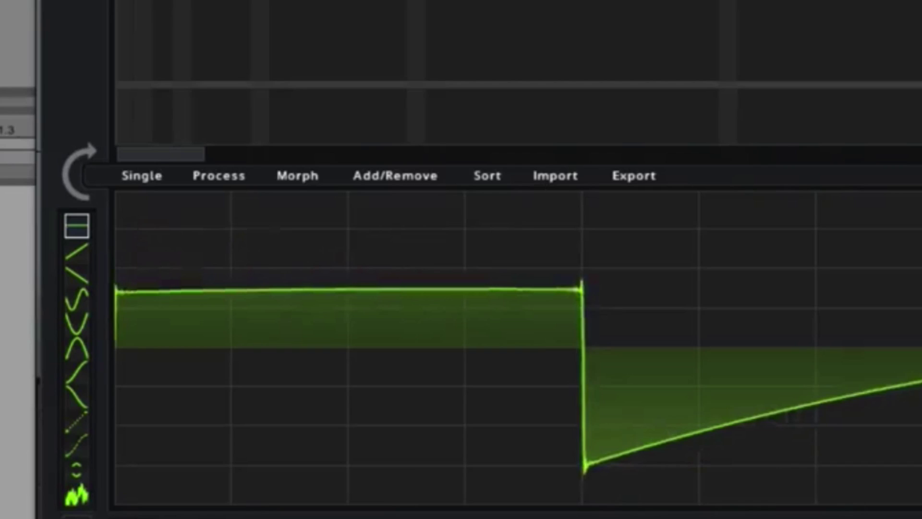
key(space)
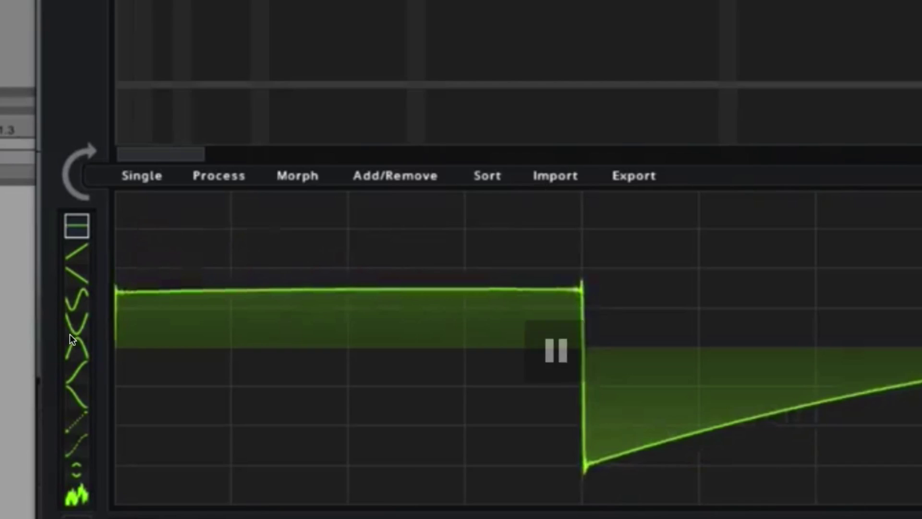
key(space)
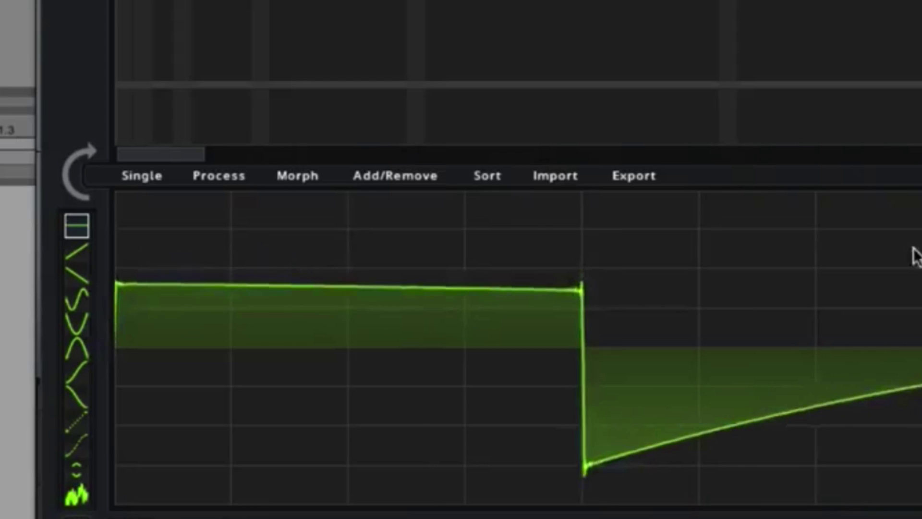
drag(913, 247, 782, 298)
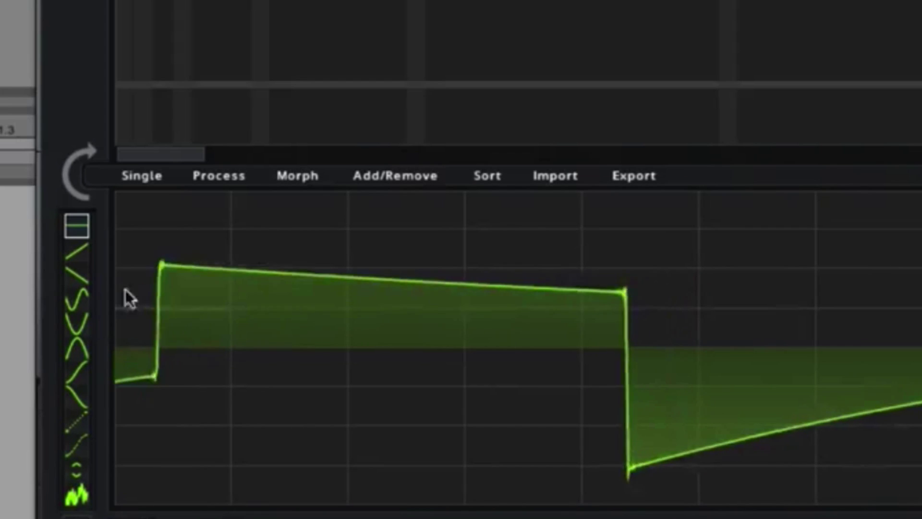
key(space)
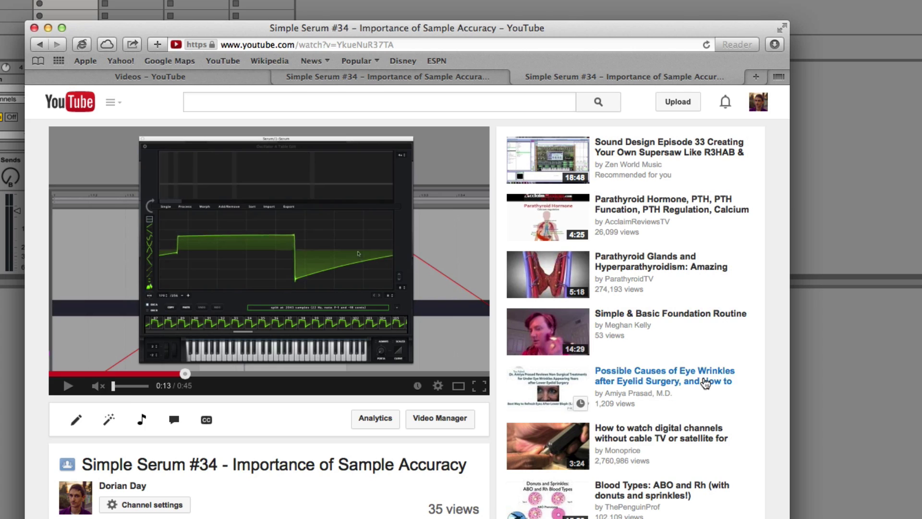
click(875, 392)
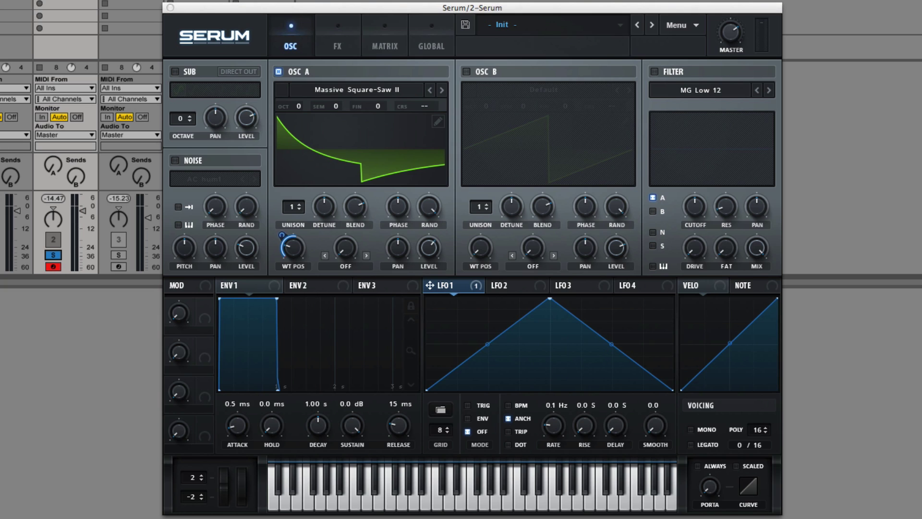